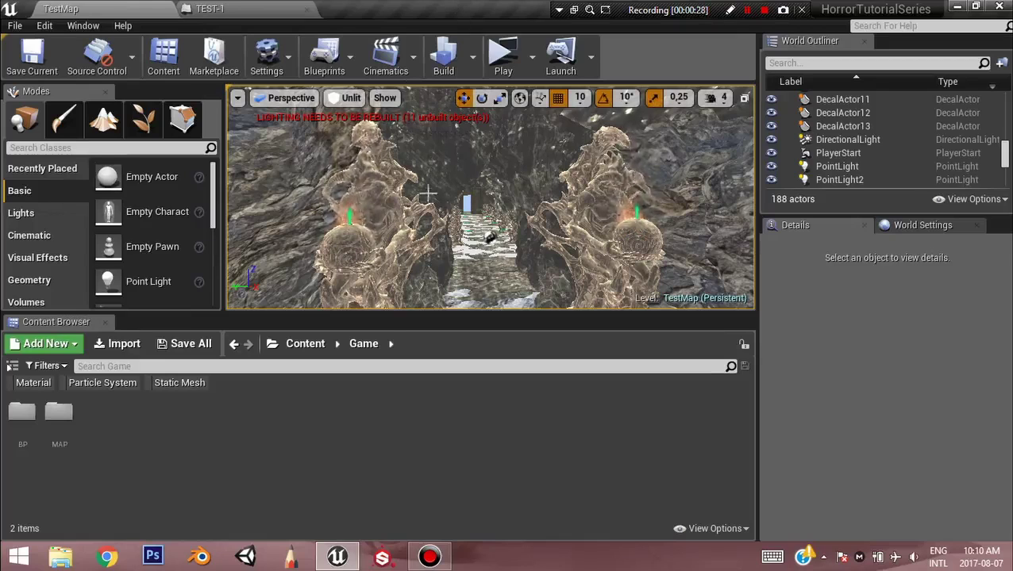
mouse_move(440, 203)
right_mouse_down()
mouse_move(651, 208)
mouse_move(421, 195)
mouse_move(429, 189)
mouse_move(437, 362)
mouse_move(438, 208)
right_mouse_up()
key("a")
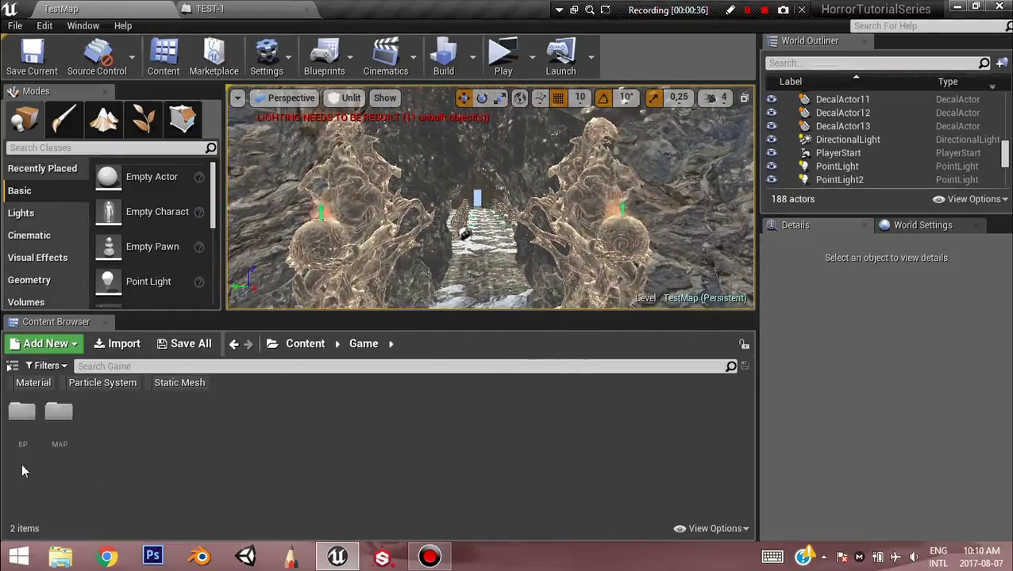
Create a Widget Blueprint asset in the UI folder inside the BP folder
double_click(22, 411)
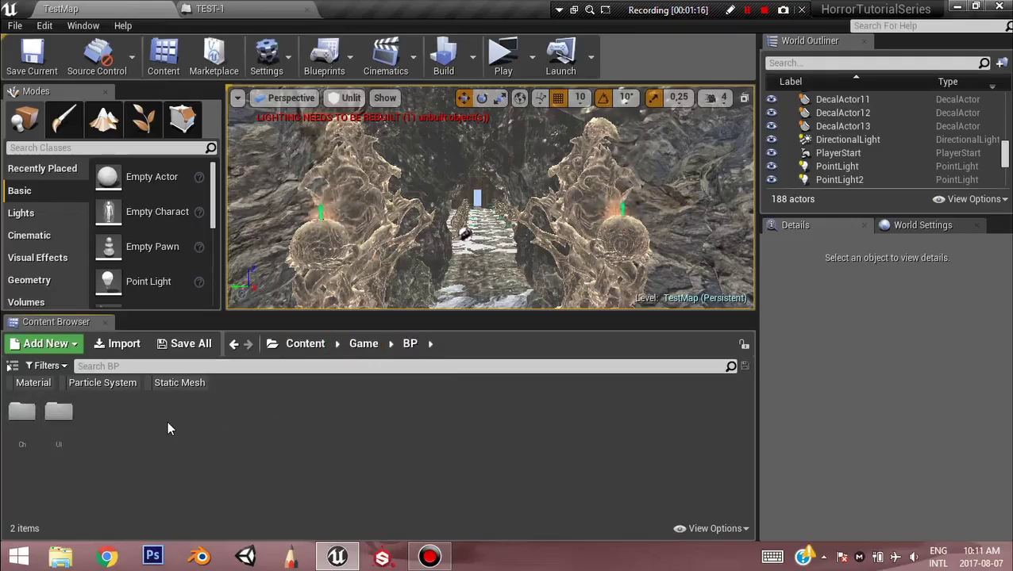
double_click(62, 419)
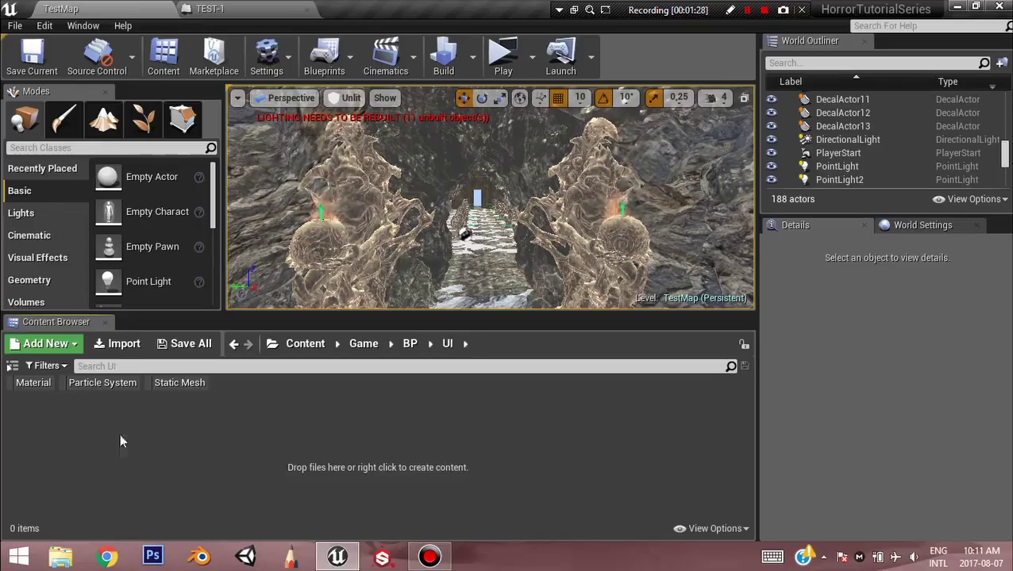
right_click(86, 425)
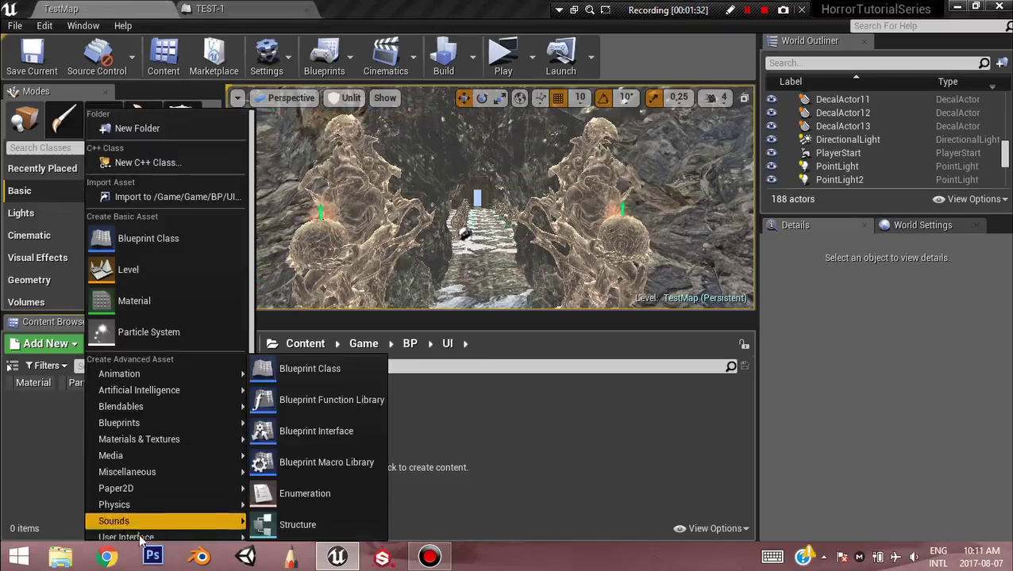
mouse_move(233, 539)
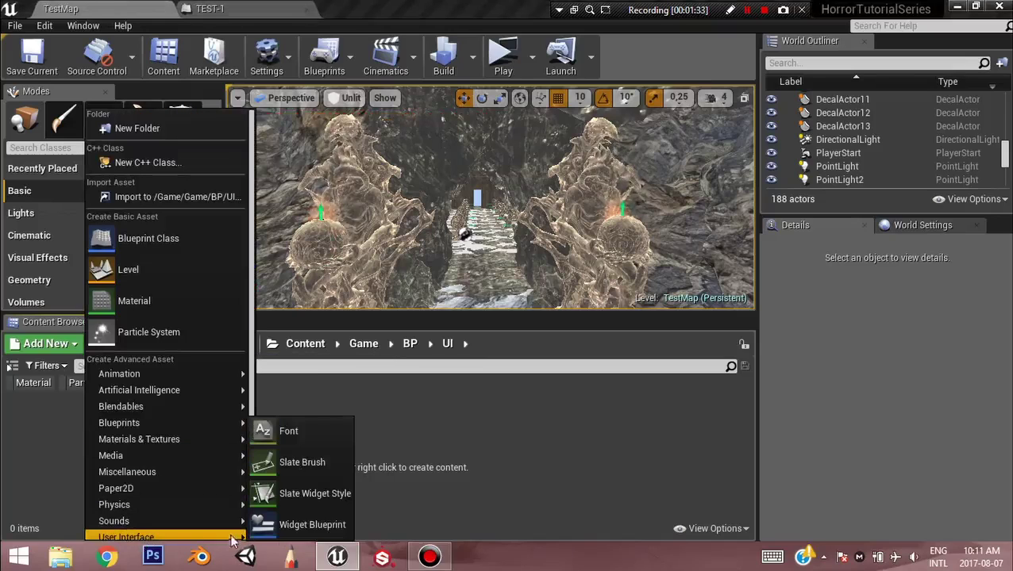
left_click(312, 525)
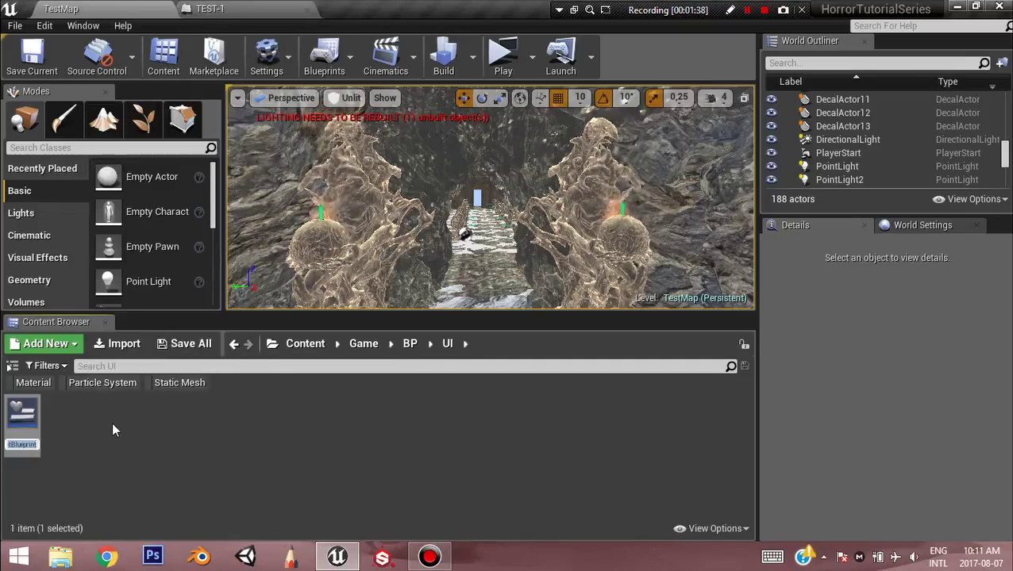
Name the new widget blueprint InGamePause and open it, docking its editor beside the TestMap and TEST-1 tabs
type("In")
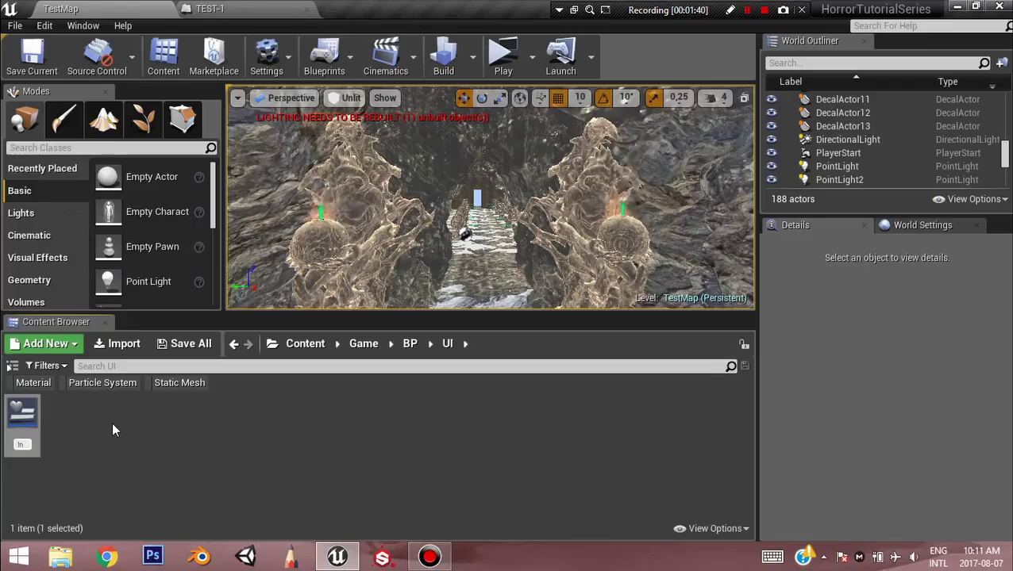
type("Gam")
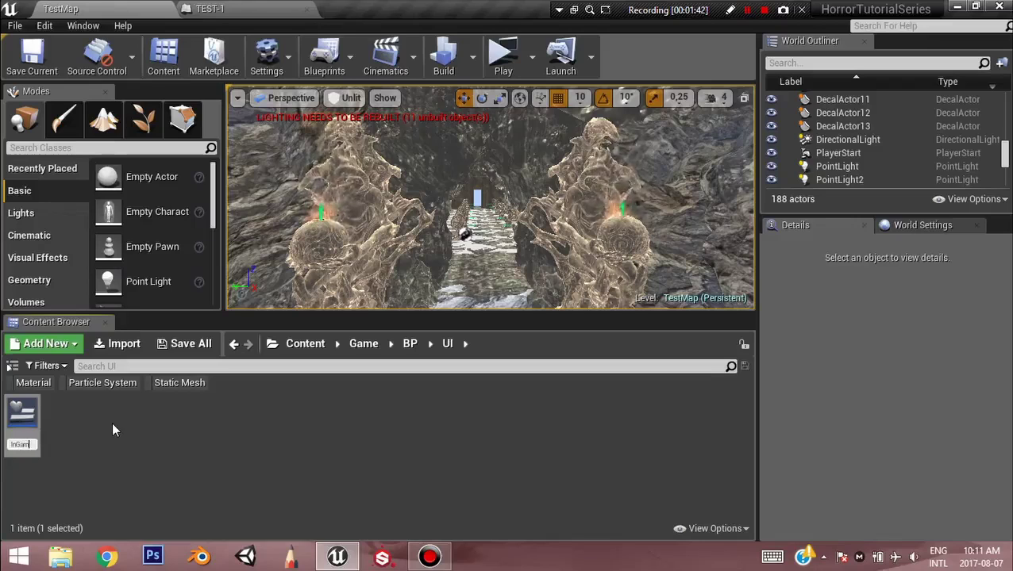
type("ePause")
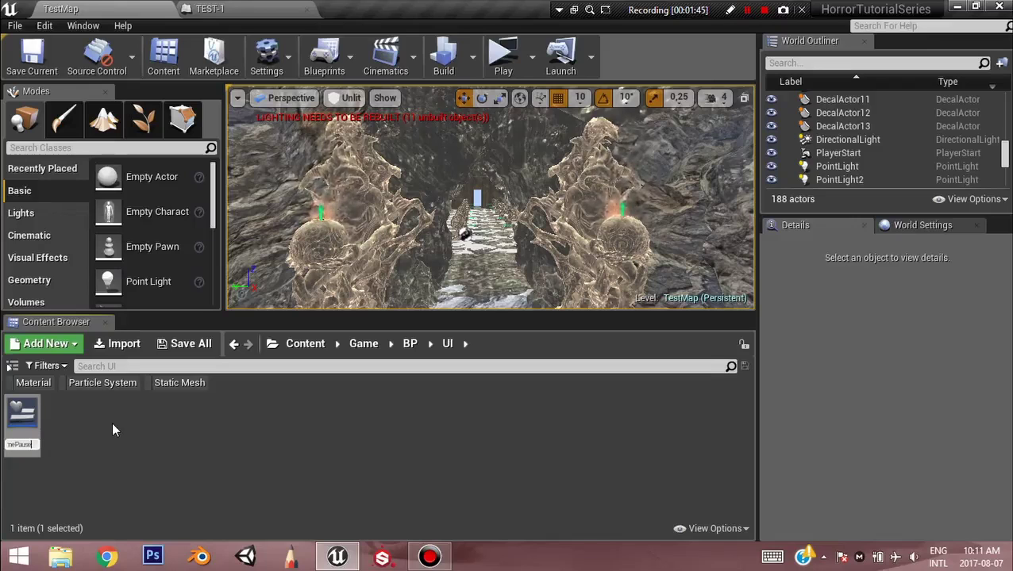
key("Return")
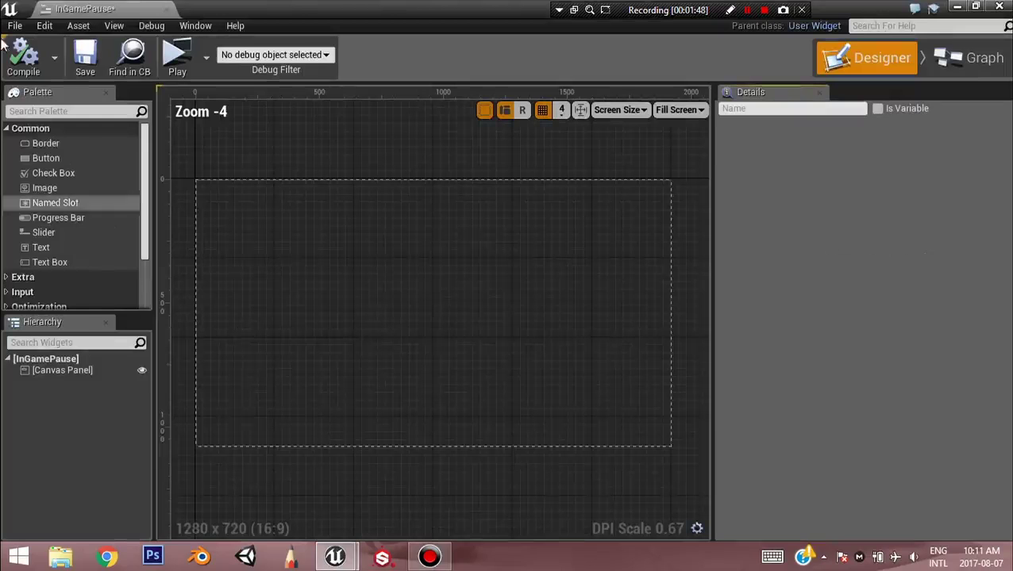
left_click_drag(84, 7, 376, 14)
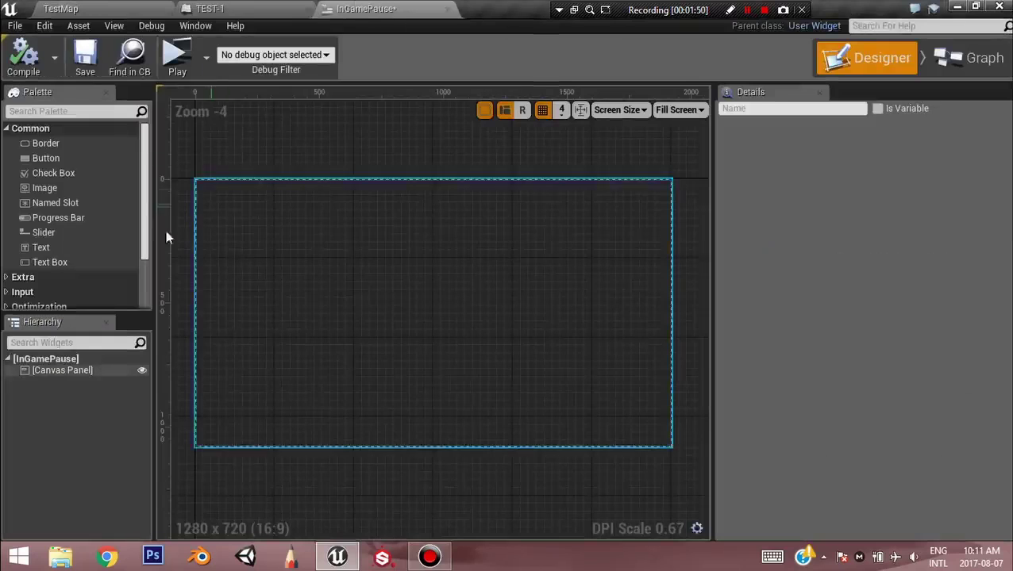
Place a Vertical Box in the lower-left part of the canvas, at about X 168, Y 780
right_click_drag(278, 167, 258, 146)
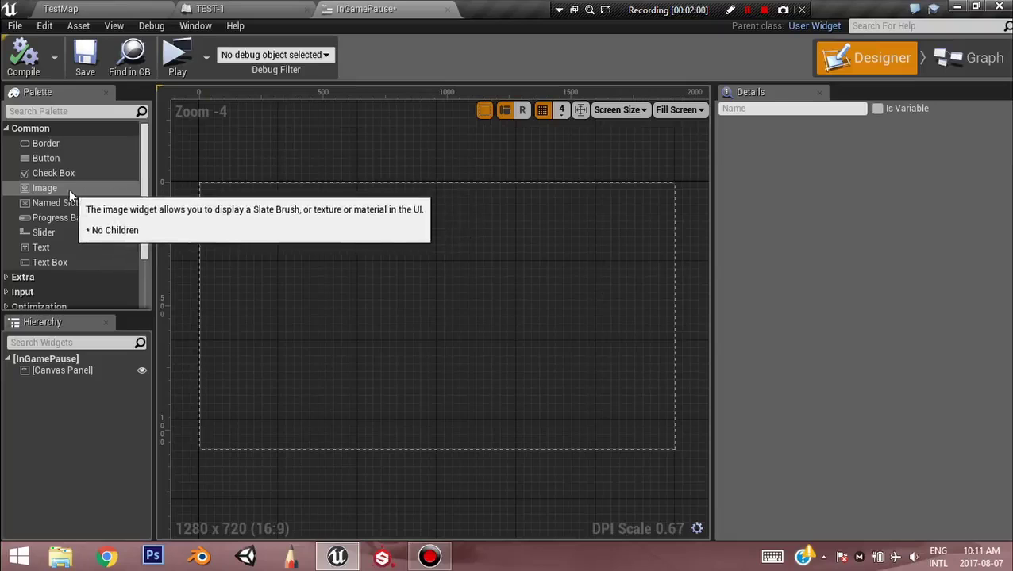
scroll(70, 211, "down", 1)
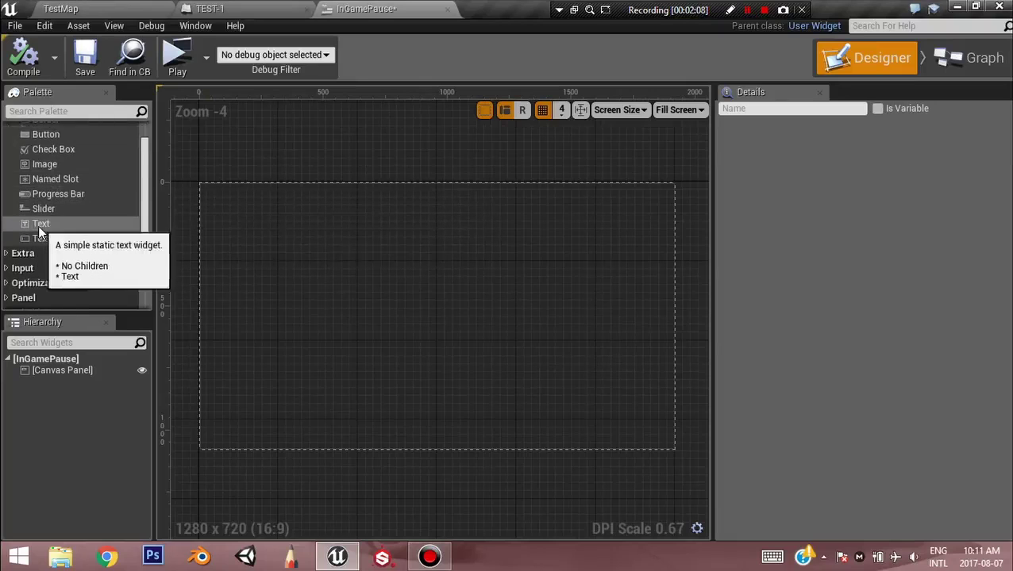
scroll(38, 226, "down", 2)
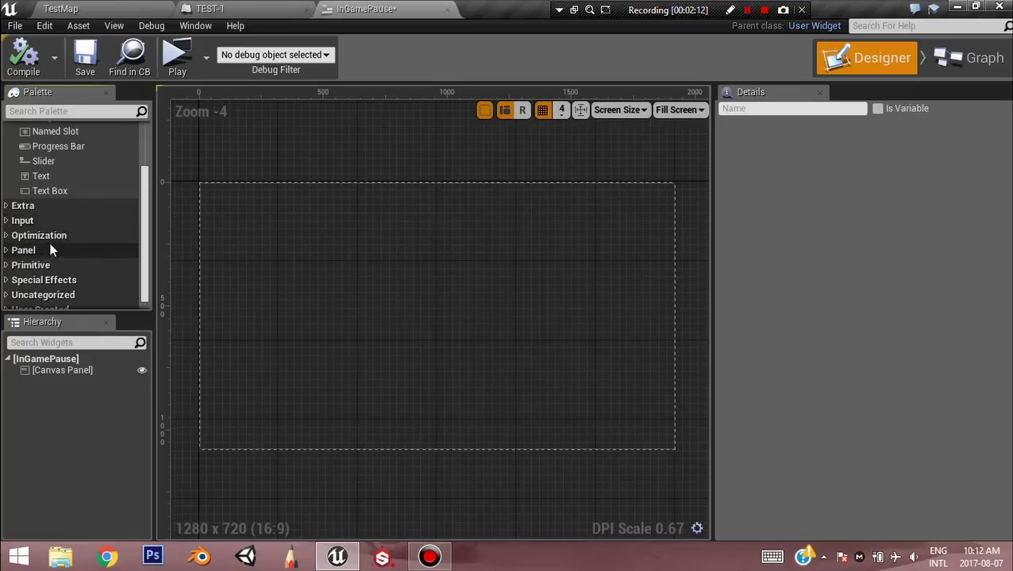
left_click(7, 251)
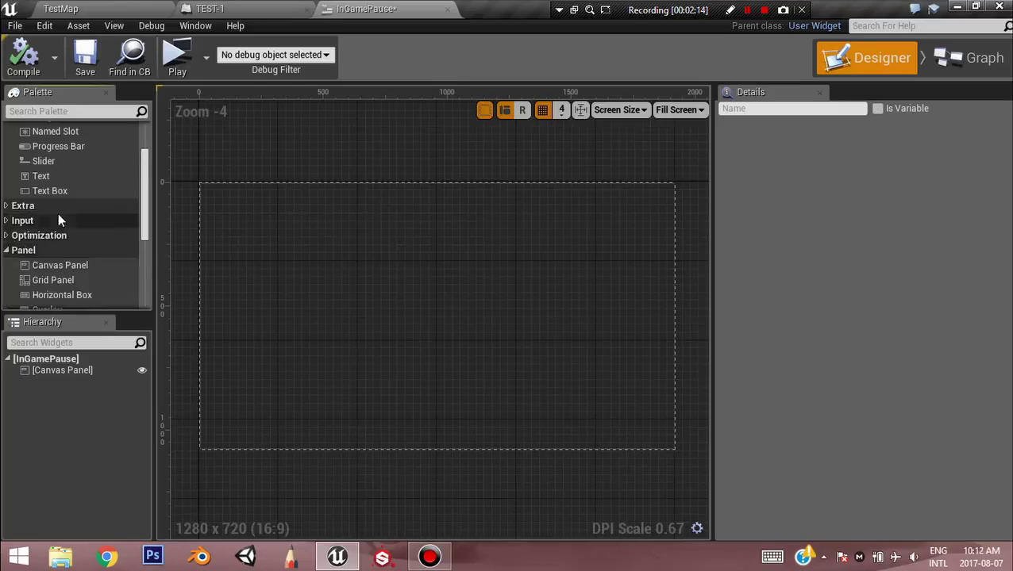
scroll(58, 213, "down", 3)
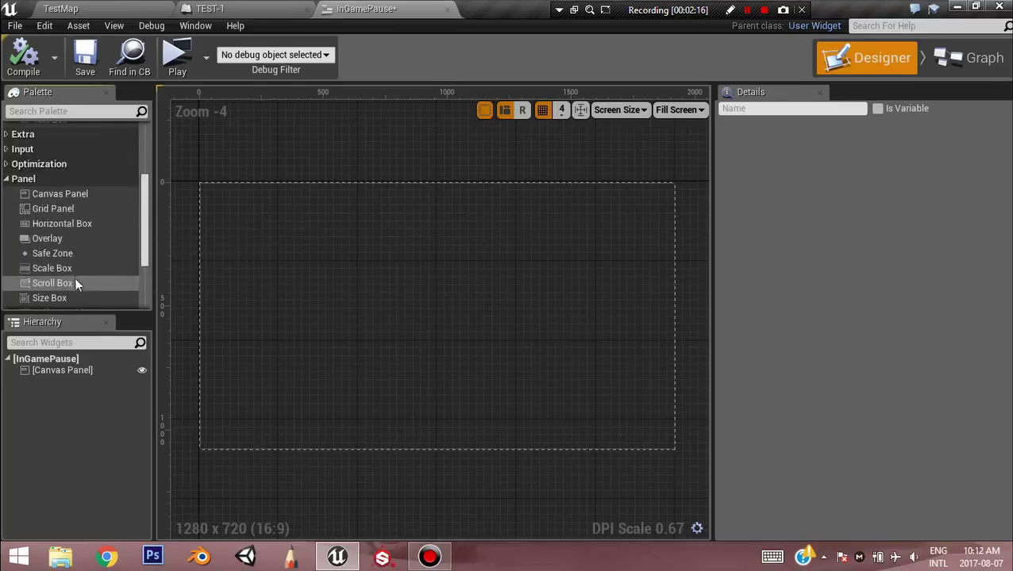
scroll(75, 270, "down", 2)
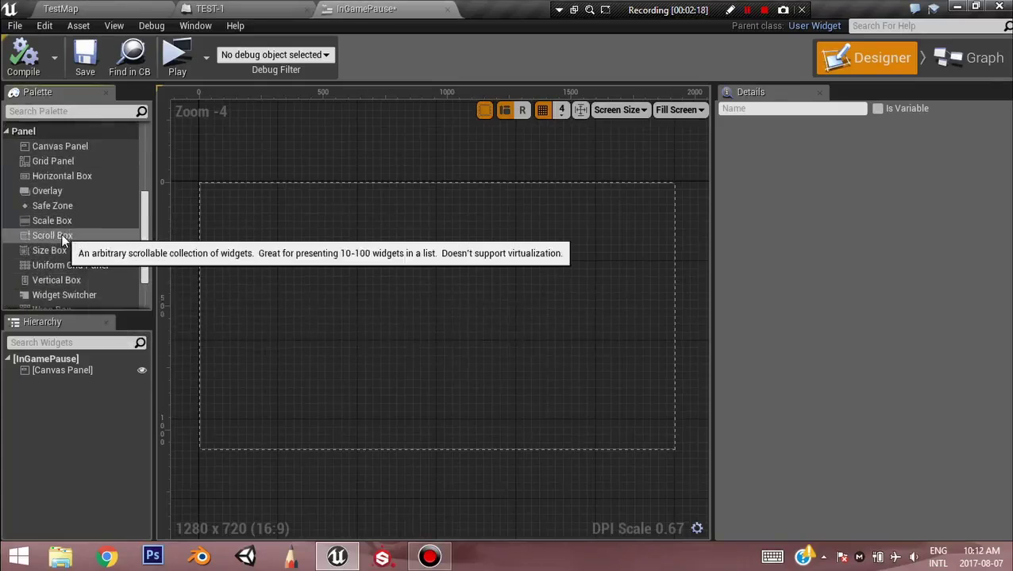
scroll(62, 236, "down", 1)
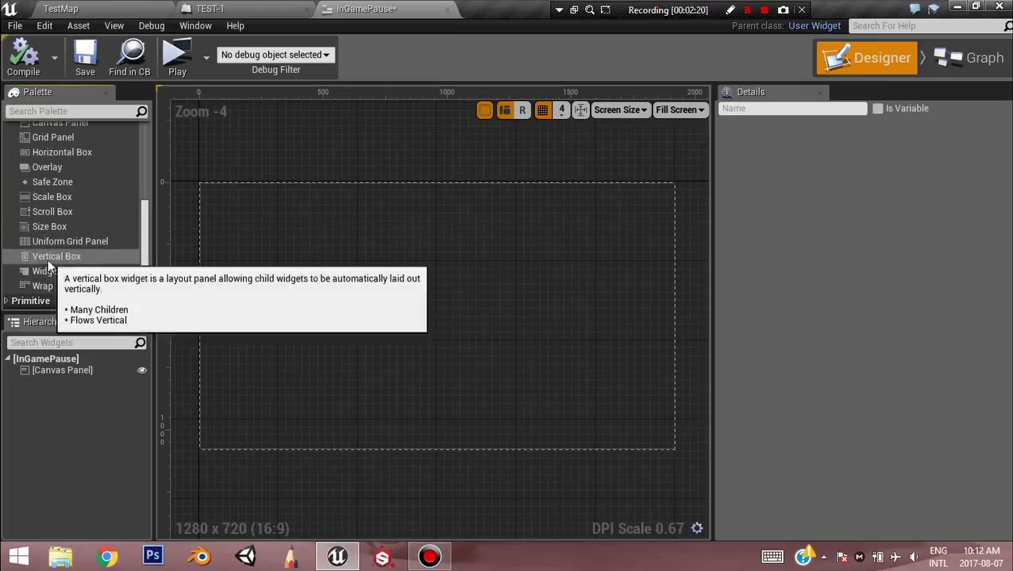
left_click_drag(48, 259, 239, 373)
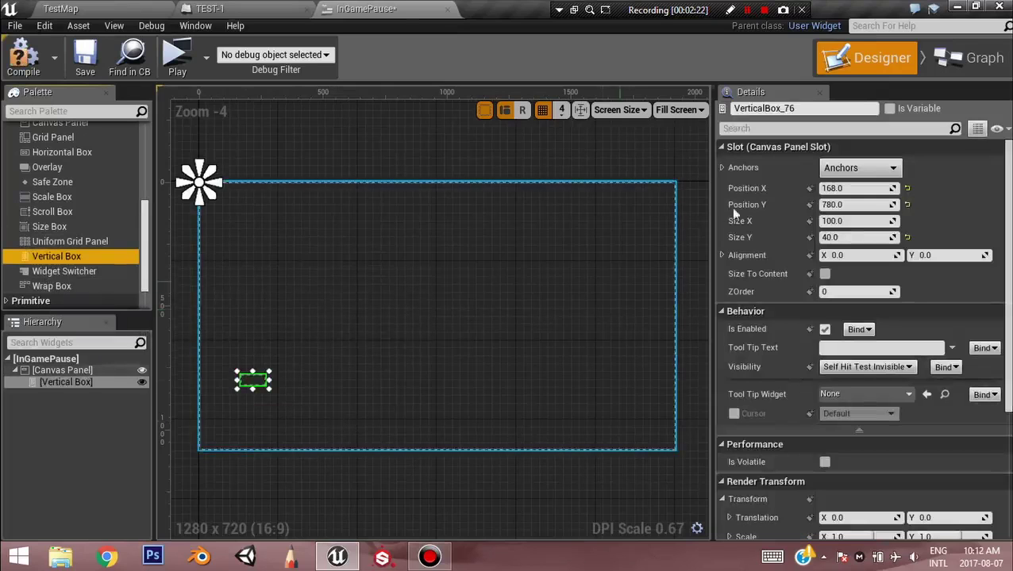
Anchor the vertical box to the canvas's bottom-left corner with matching alignment and position, and set Position X to 50
left_click(860, 168)
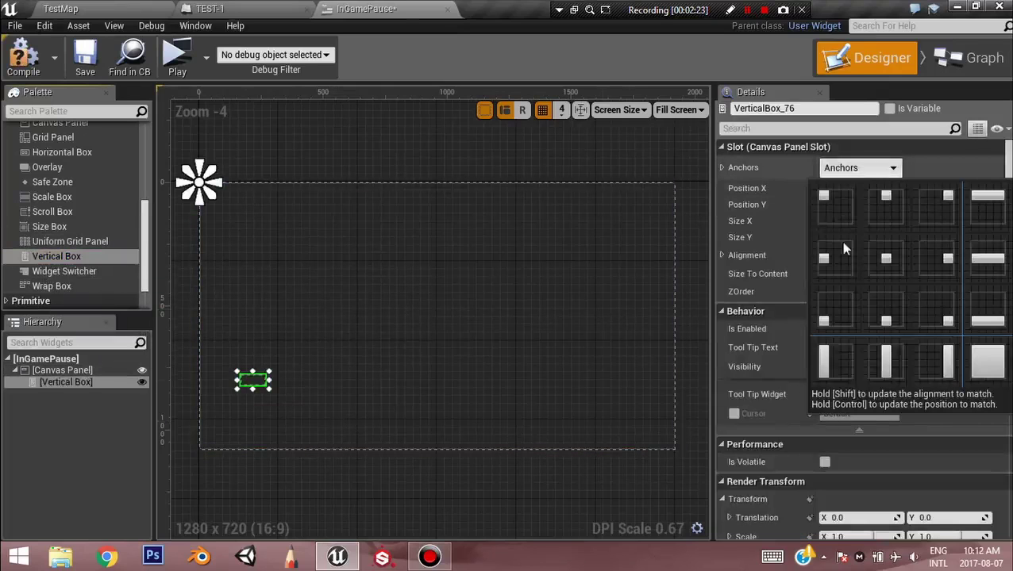
left_click(820, 310, "ctrl+shift")
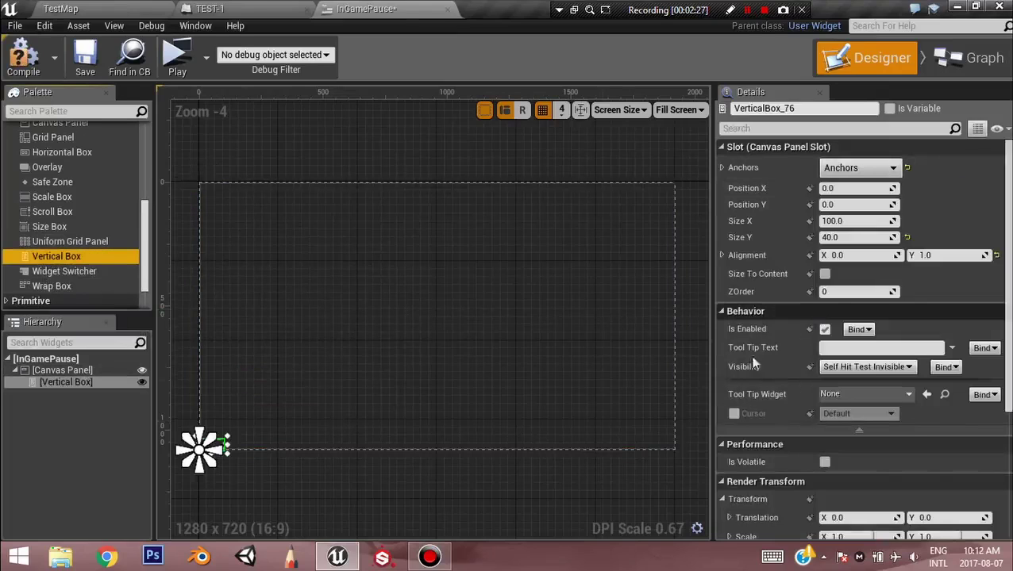
left_click(846, 190)
type("50")
key("Return")
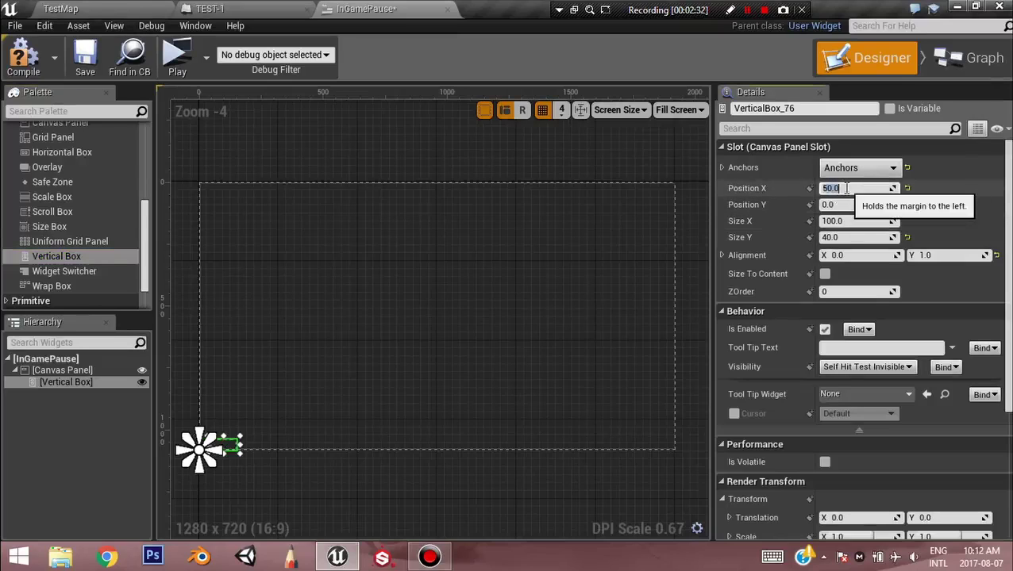
Set the vertical box's Position Y to 100
left_click(843, 204)
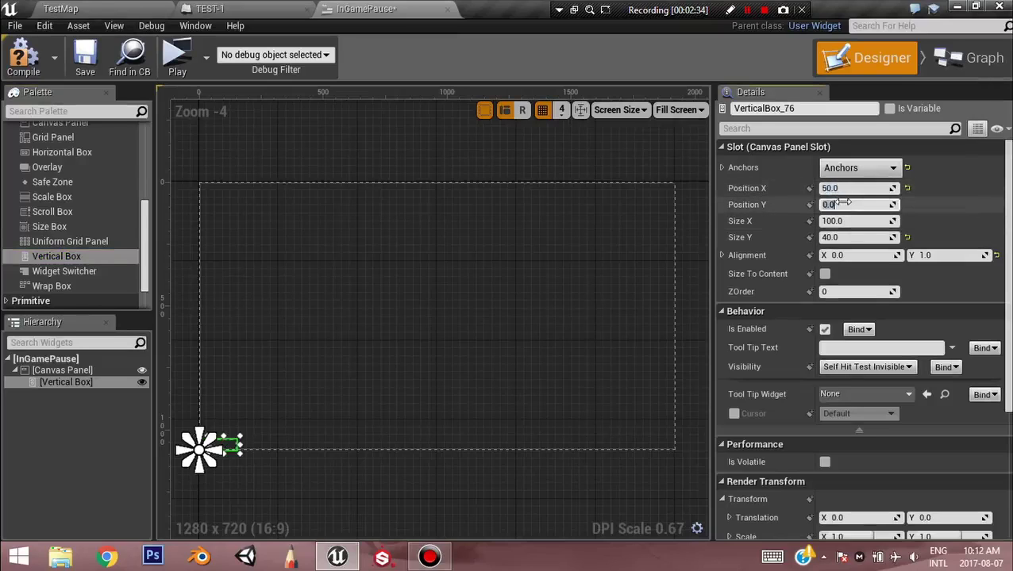
type("100")
key("Return")
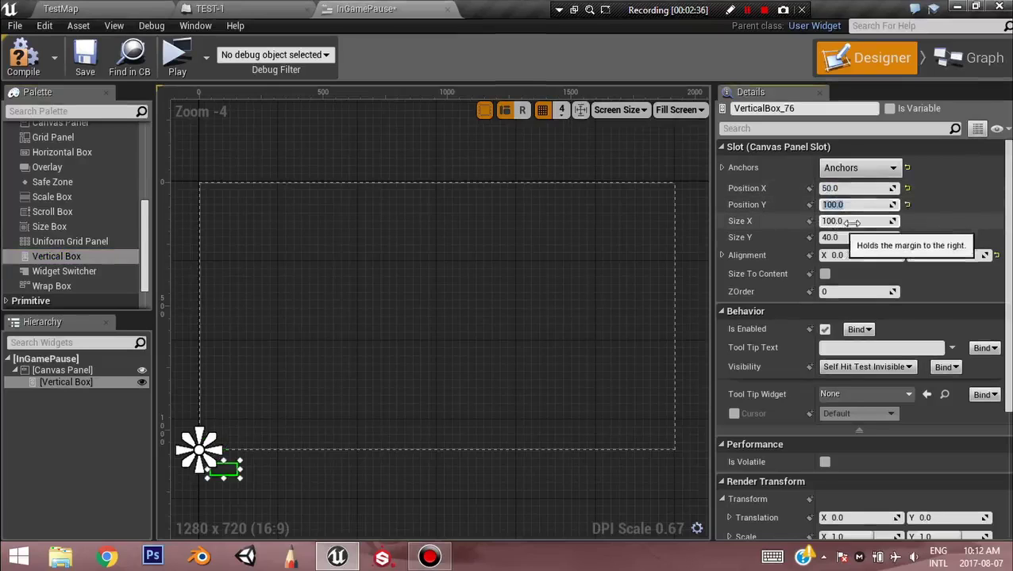
Set the vertical box's Size X to 350 and its Position Y to -100
left_click(849, 221)
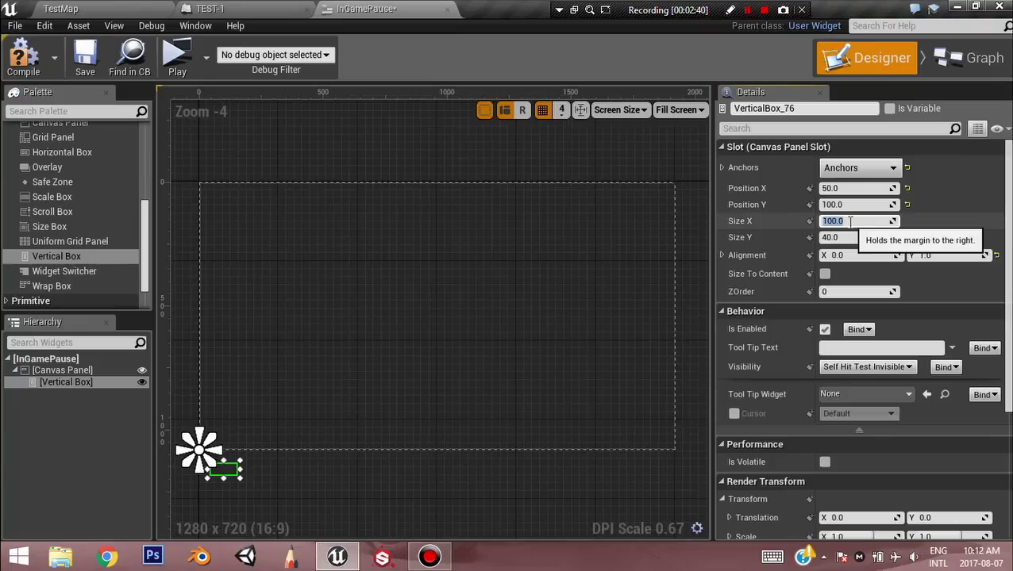
type("350")
key("Return")
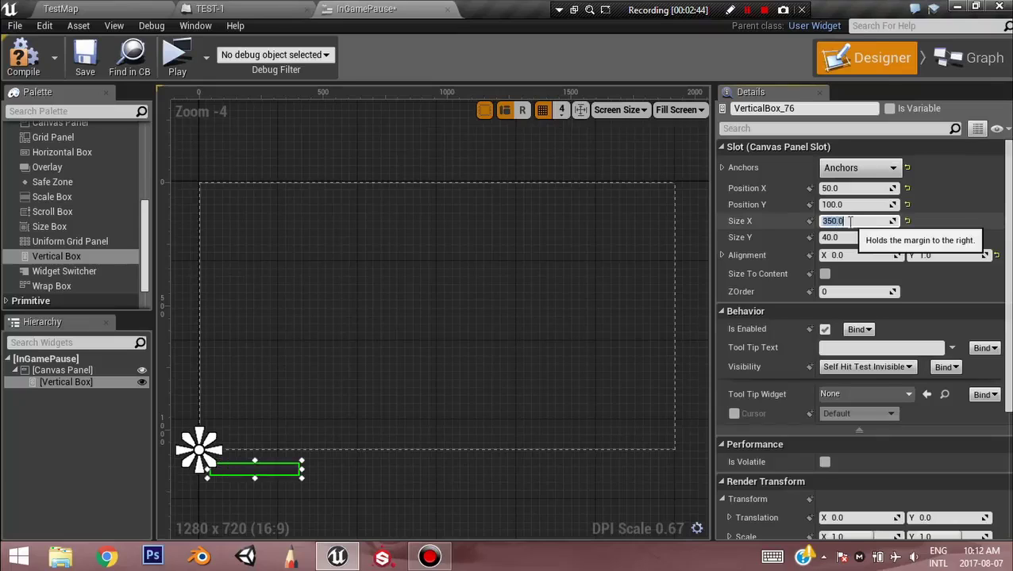
left_click(854, 205)
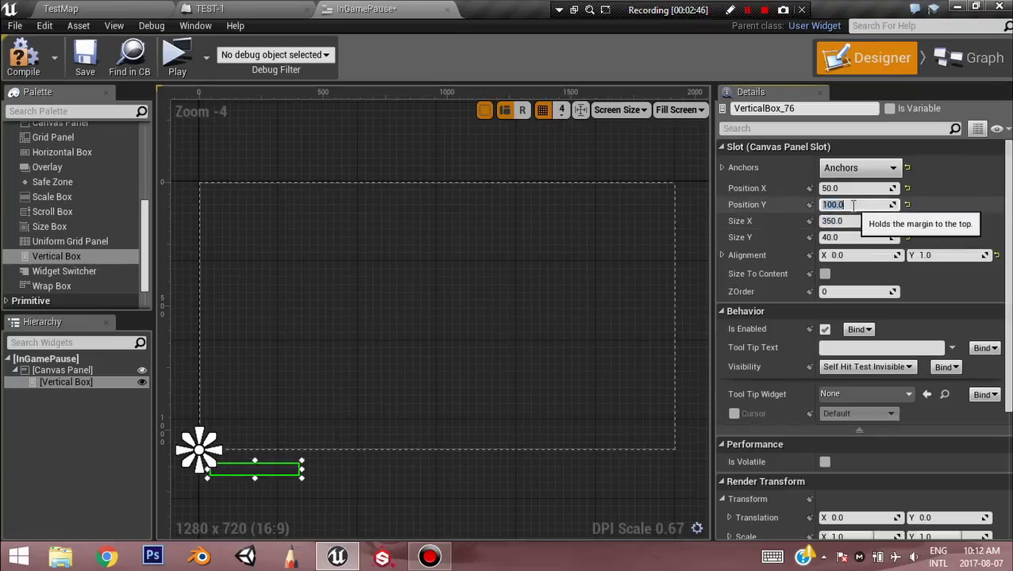
type("-10")
key("Return")
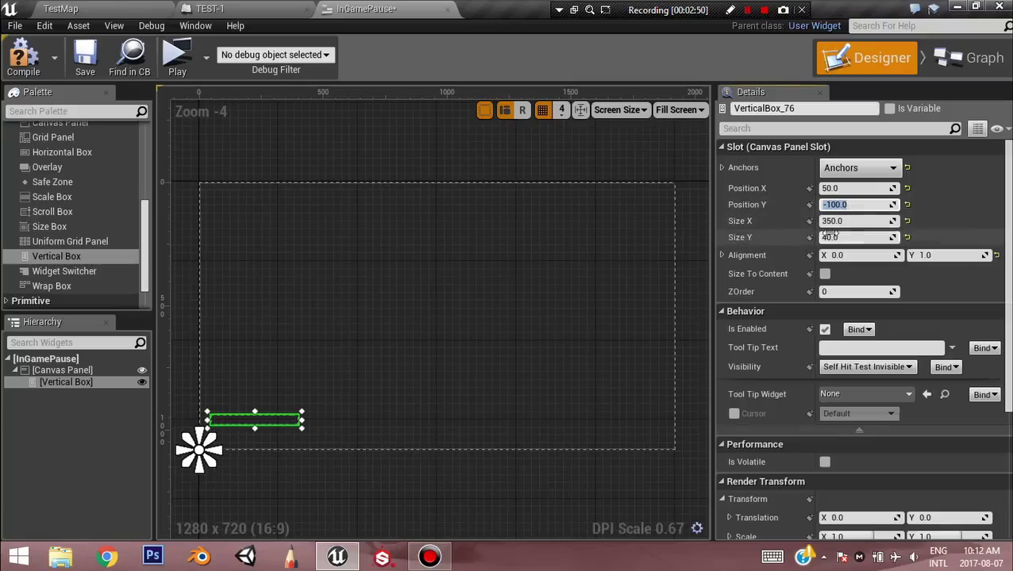
Set the vertical box's Size Y to 500, and compile and save the widget blueprint
left_click(833, 238)
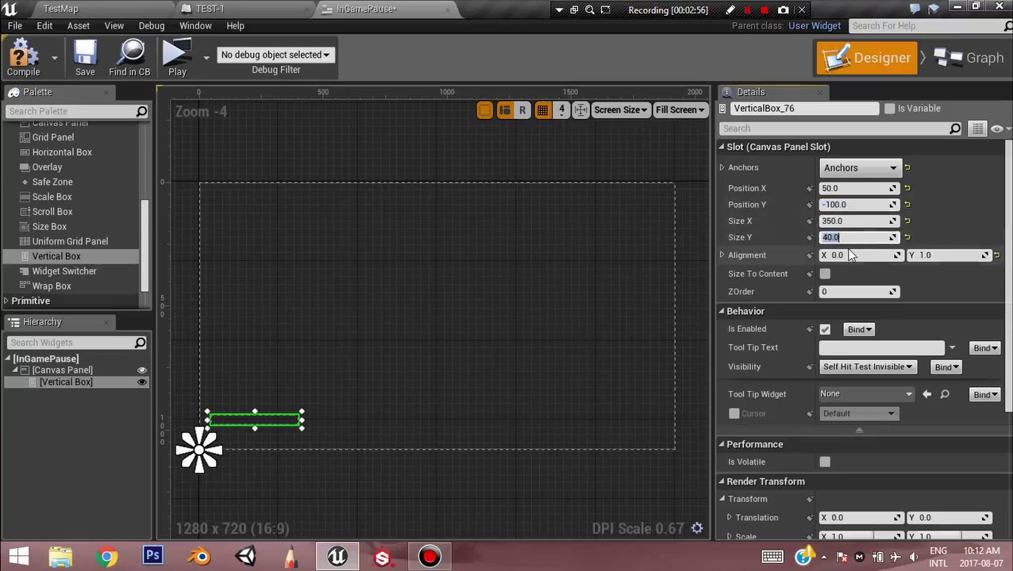
type("5")
key("Return")
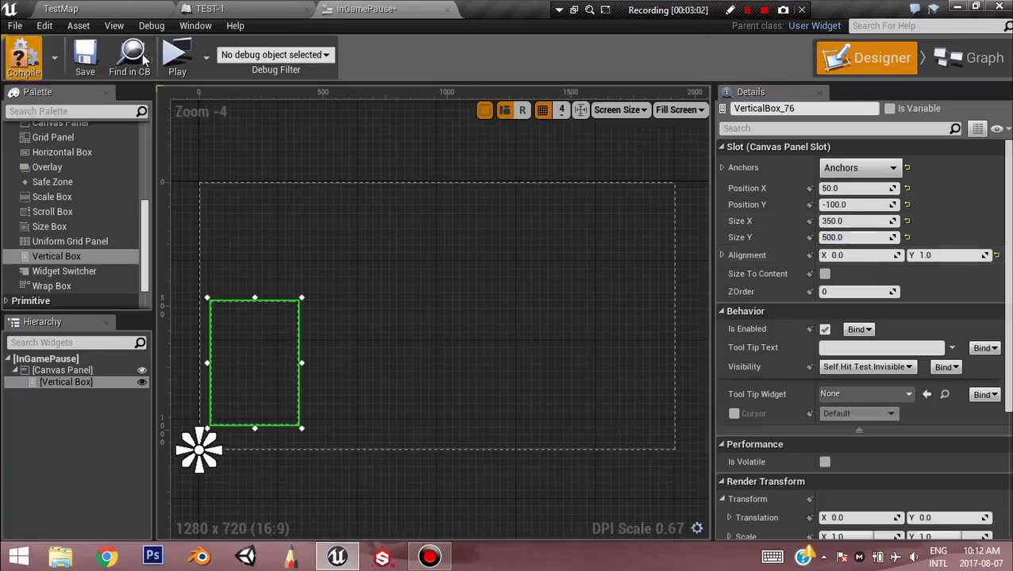
left_click(92, 56)
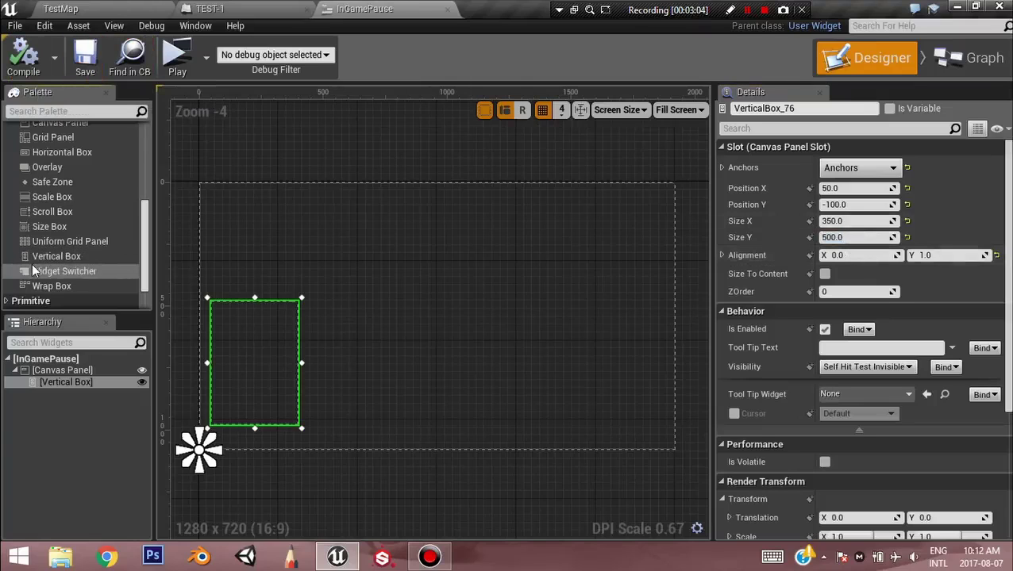
Add a Button inside the vertical box and nest a Text widget in that button
scroll(42, 240, "up", 5)
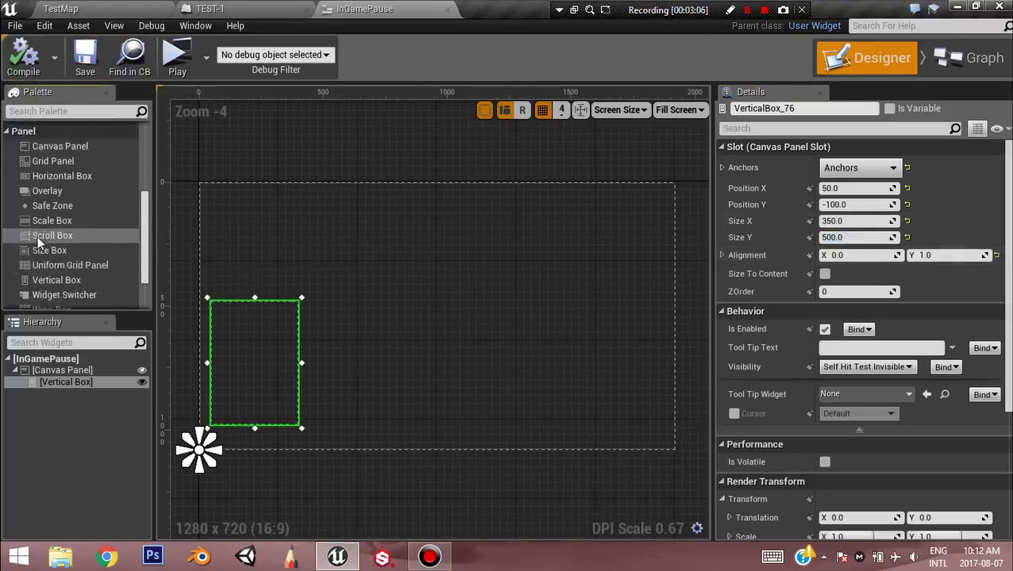
scroll(37, 243, "up", 3)
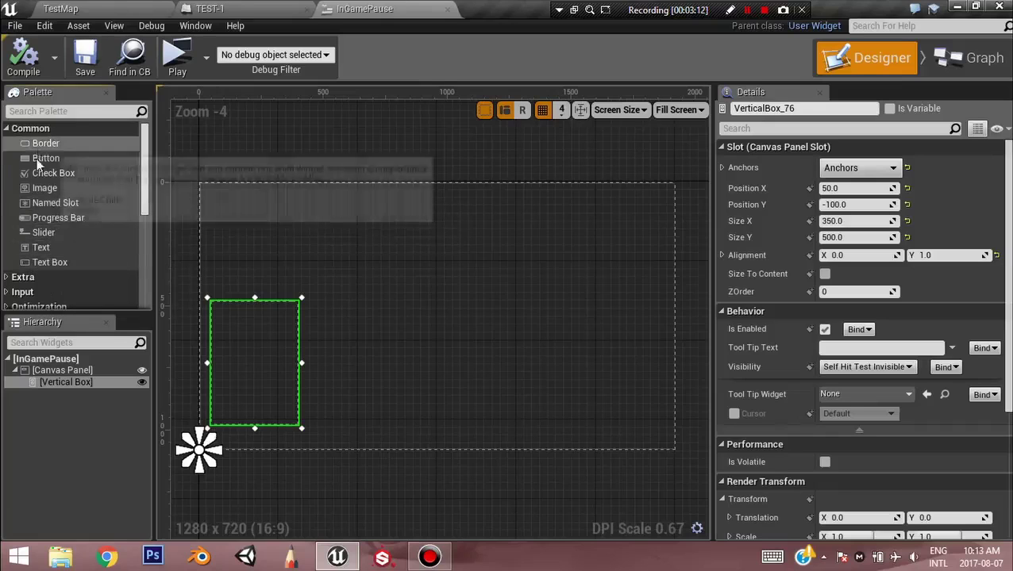
left_click_drag(35, 162, 53, 379)
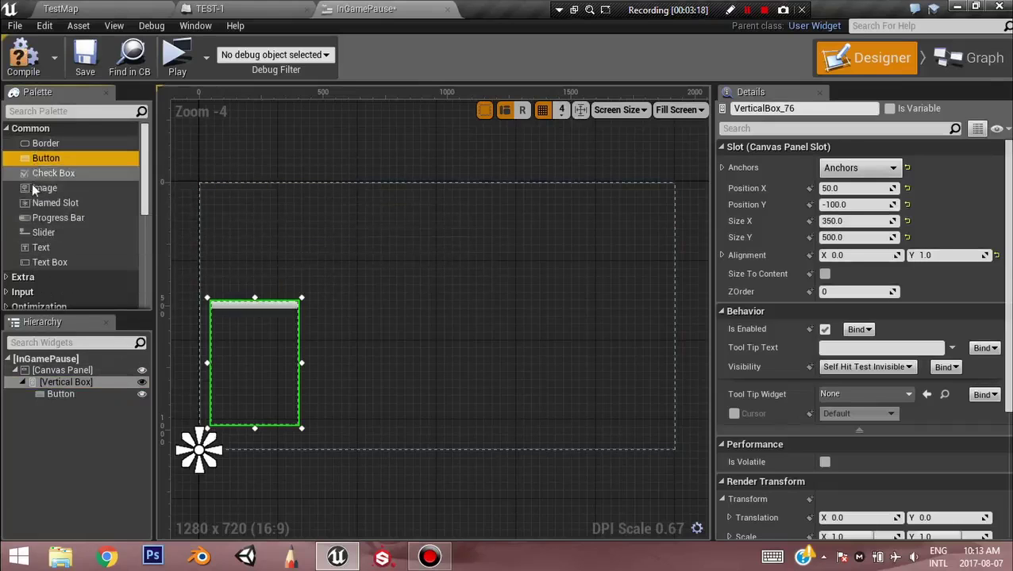
left_click_drag(44, 249, 59, 392)
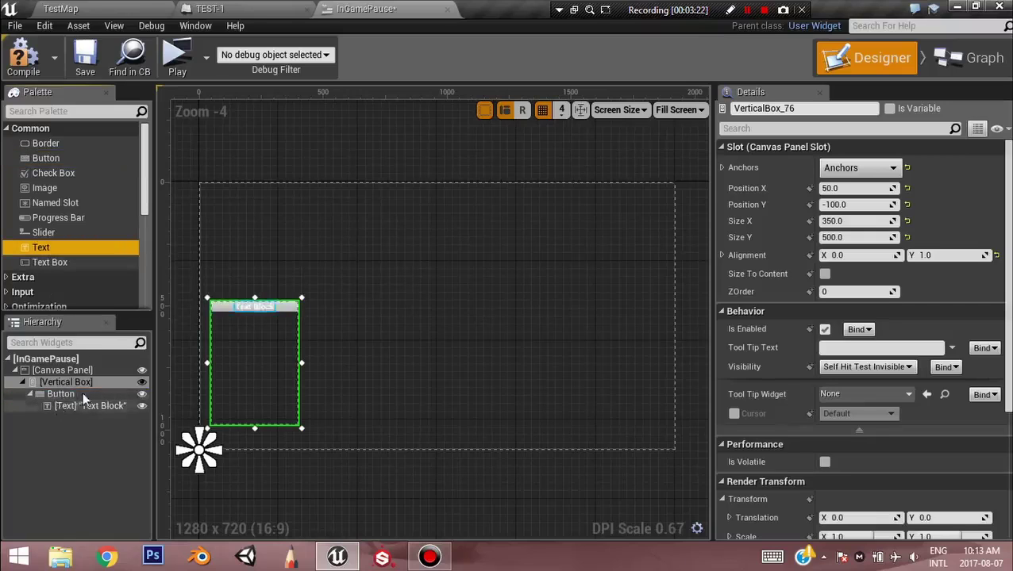
Set the text block's horizontal and vertical alignment to fill the button, and centre its justification
left_click(54, 407)
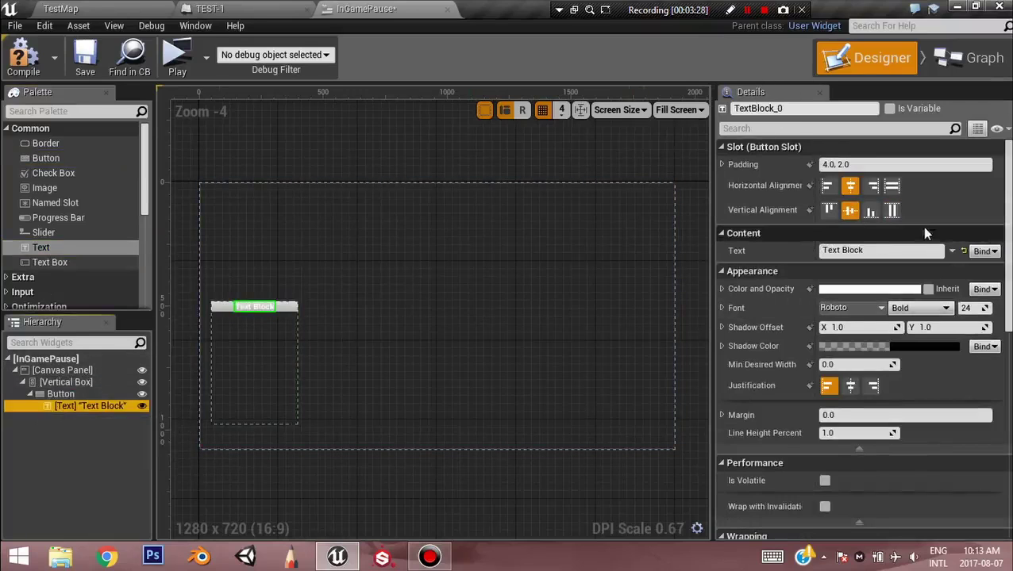
left_click(892, 209)
left_click(891, 187)
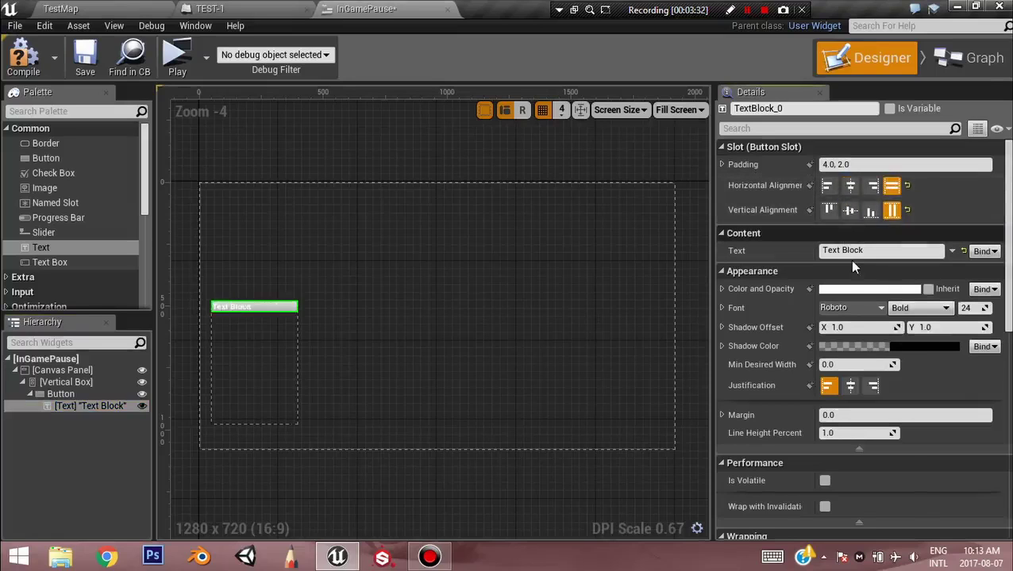
left_click(850, 386)
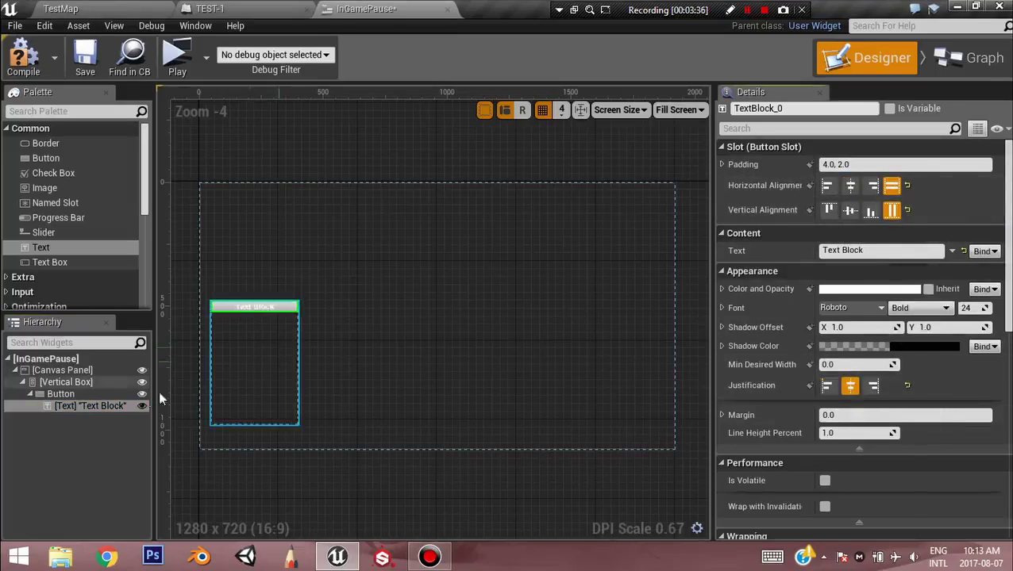
Set the first button's size to Fill and add three more Buttons to the vertical box
left_click(56, 395)
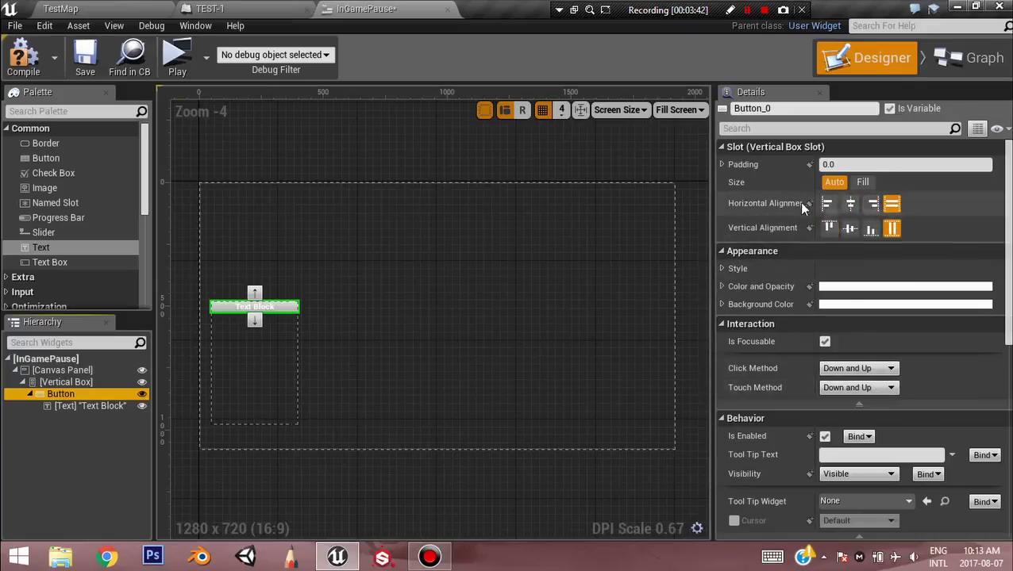
left_click(863, 183)
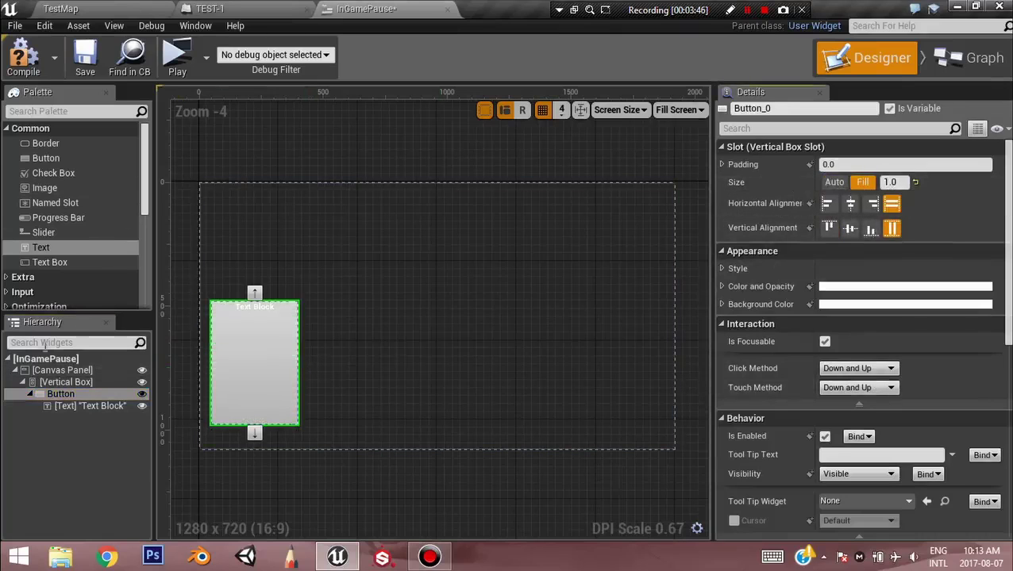
left_click(27, 161)
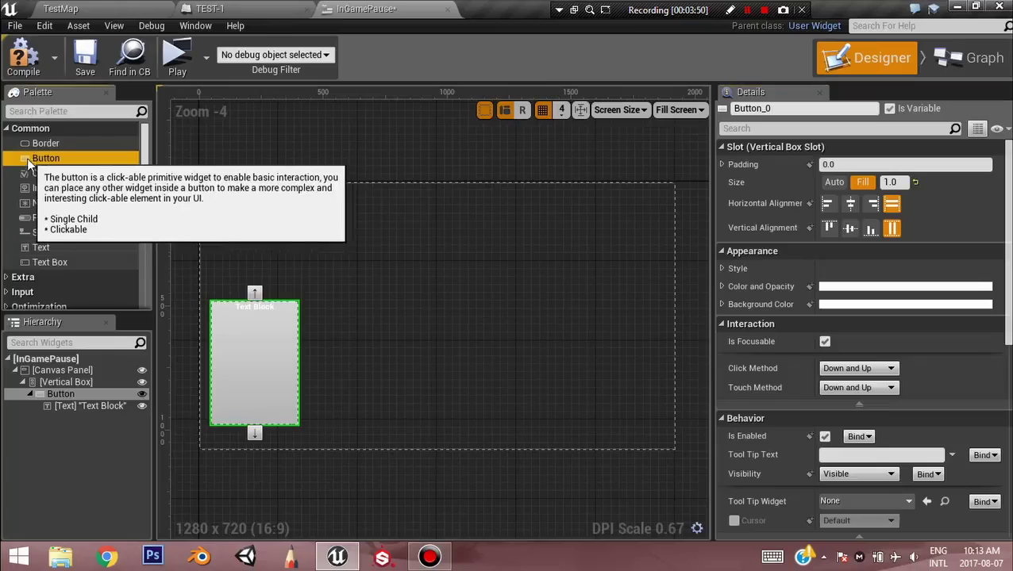
left_click_drag(28, 163, 35, 382)
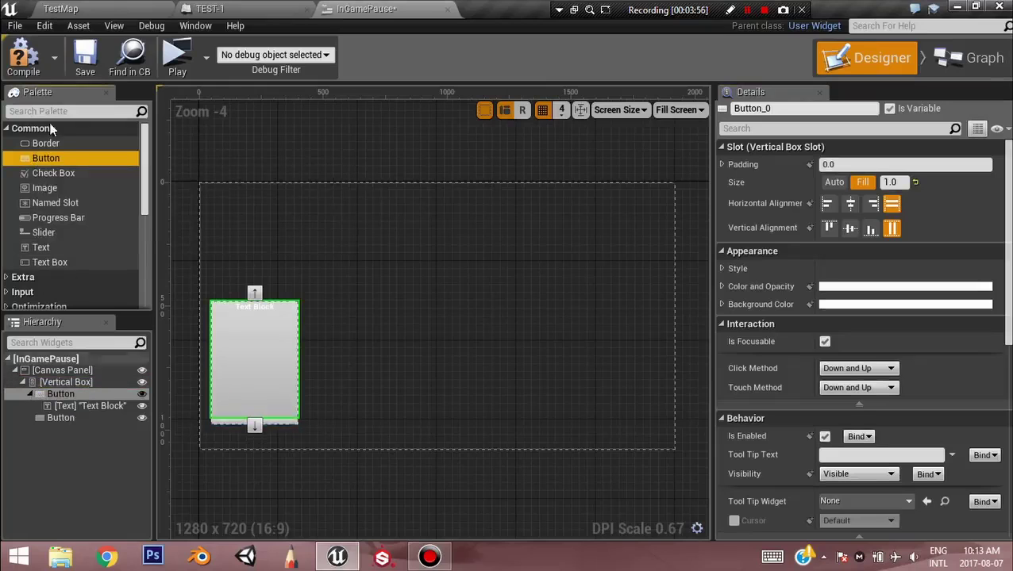
left_click_drag(42, 342, 35, 384)
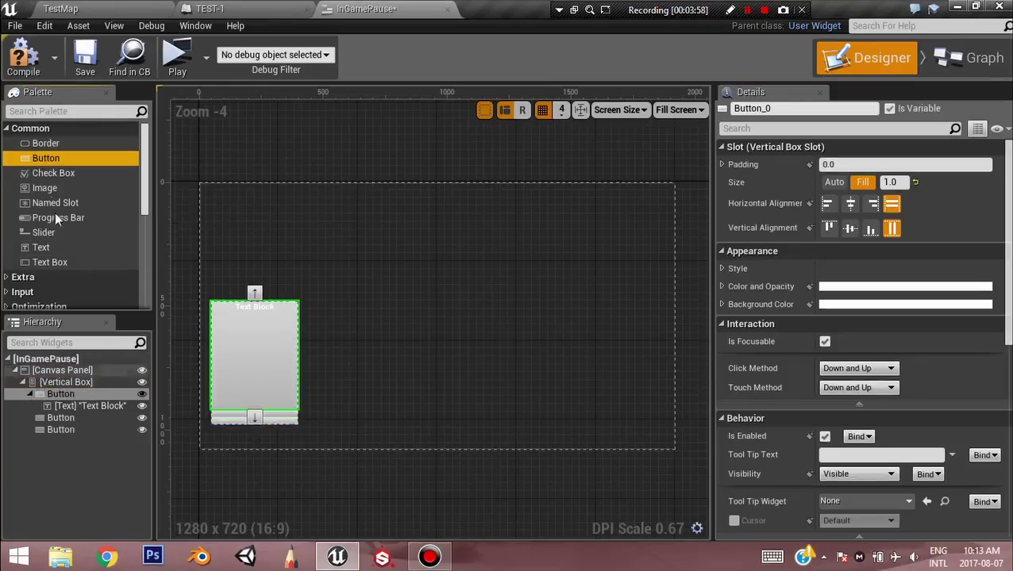
left_click_drag(43, 499, 35, 385)
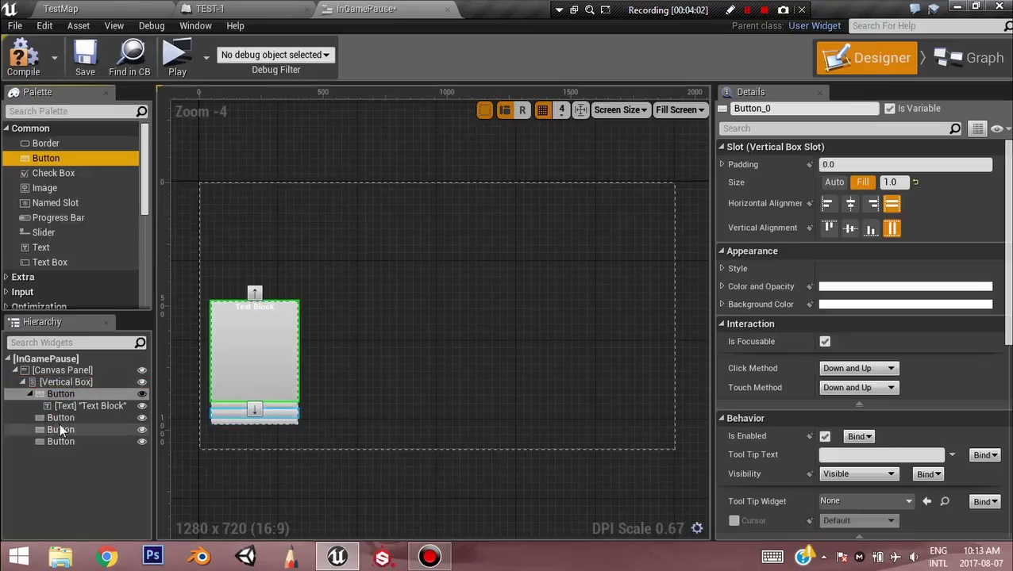
Nest a Text widget inside each of the three new buttons
left_click(61, 419)
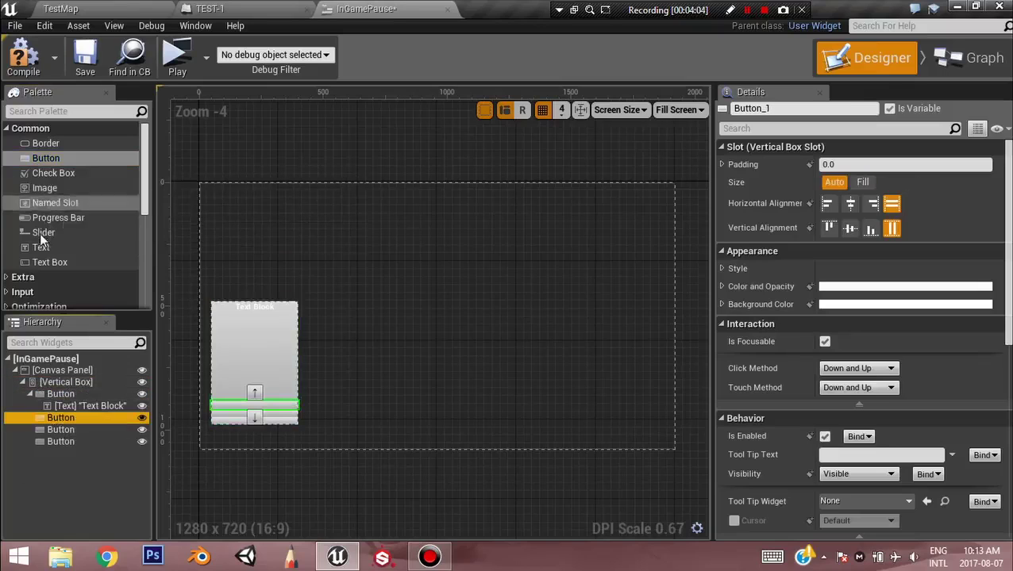
left_click_drag(40, 246, 63, 421)
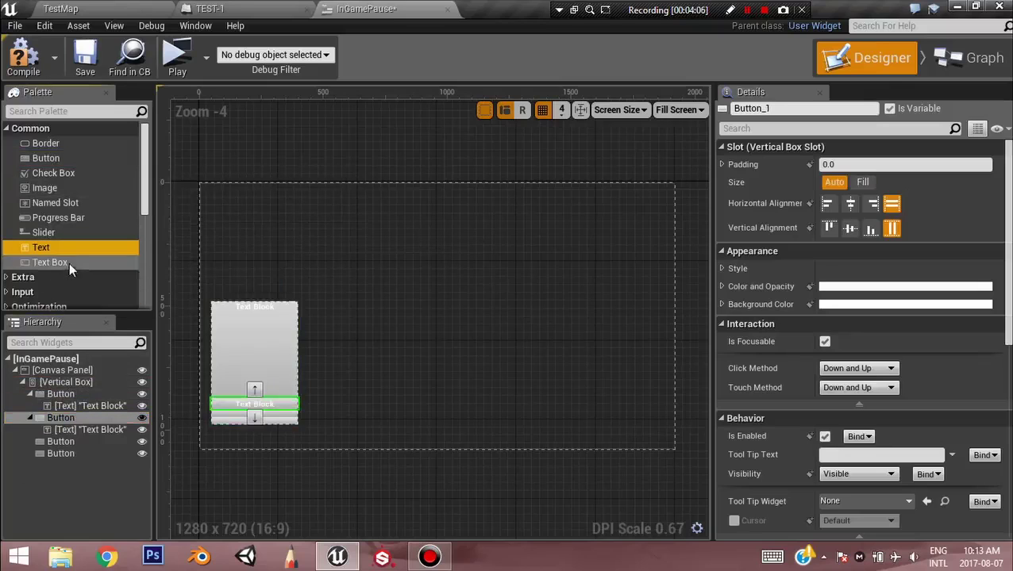
left_click_drag(86, 249, 62, 441)
left_click_drag(36, 318, 40, 466)
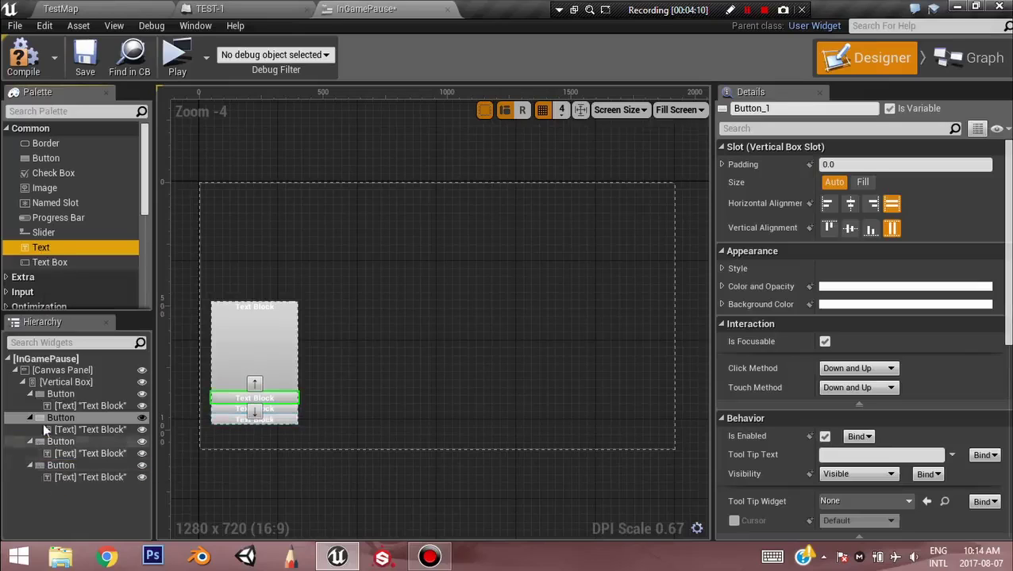
Set the size of the second, third and fourth buttons to Fill
left_click(862, 182)
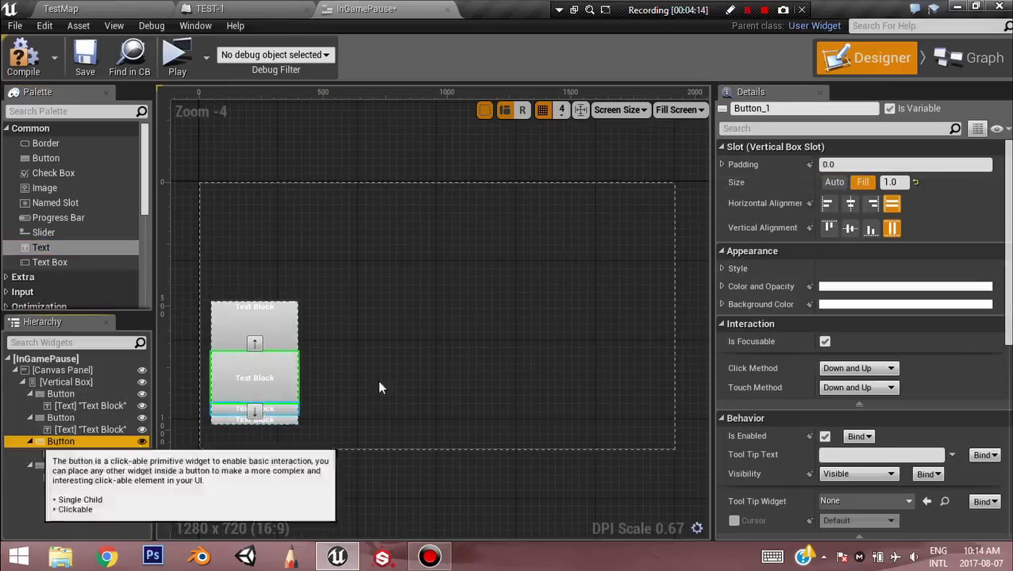
left_click(50, 442)
left_click(861, 182)
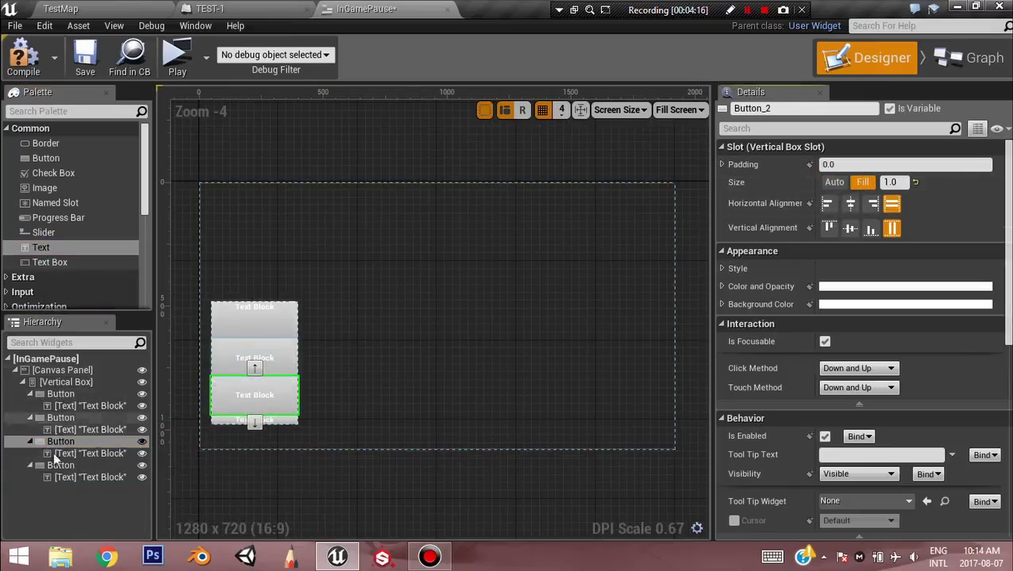
left_click(862, 182)
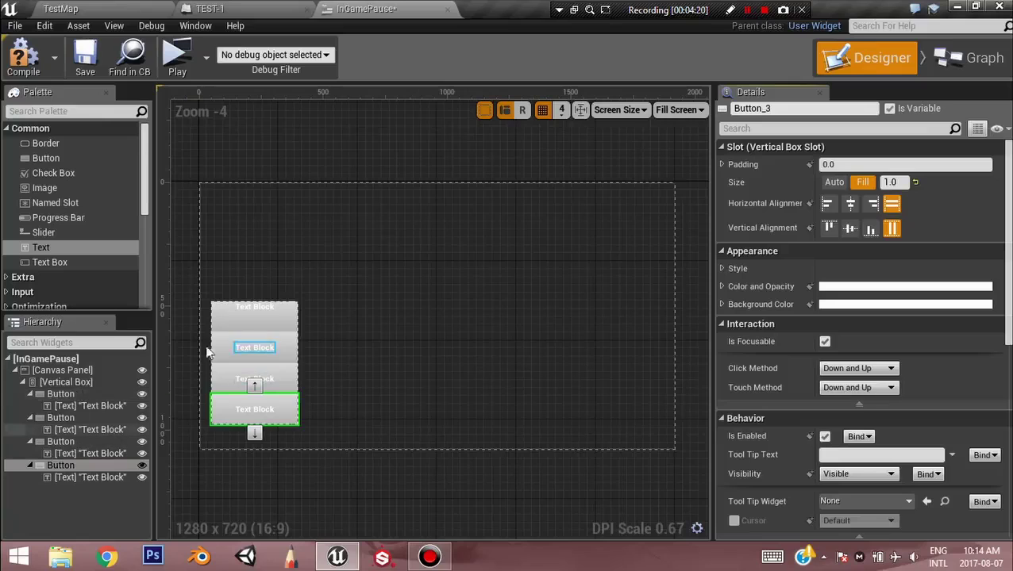
Centre the first button's text block horizontally and vertically to match the text in the other buttons
left_click(60, 478)
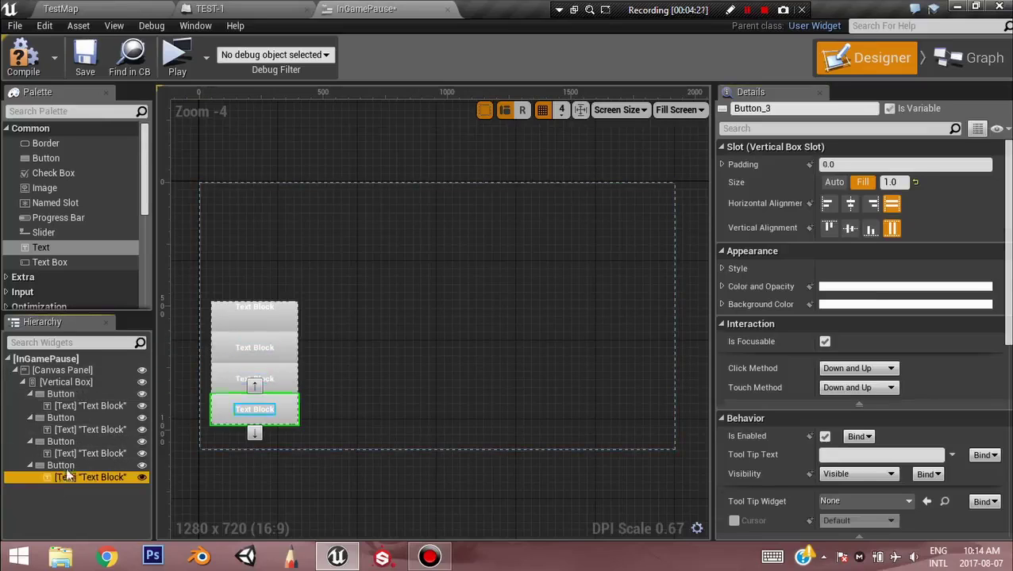
left_click(78, 455)
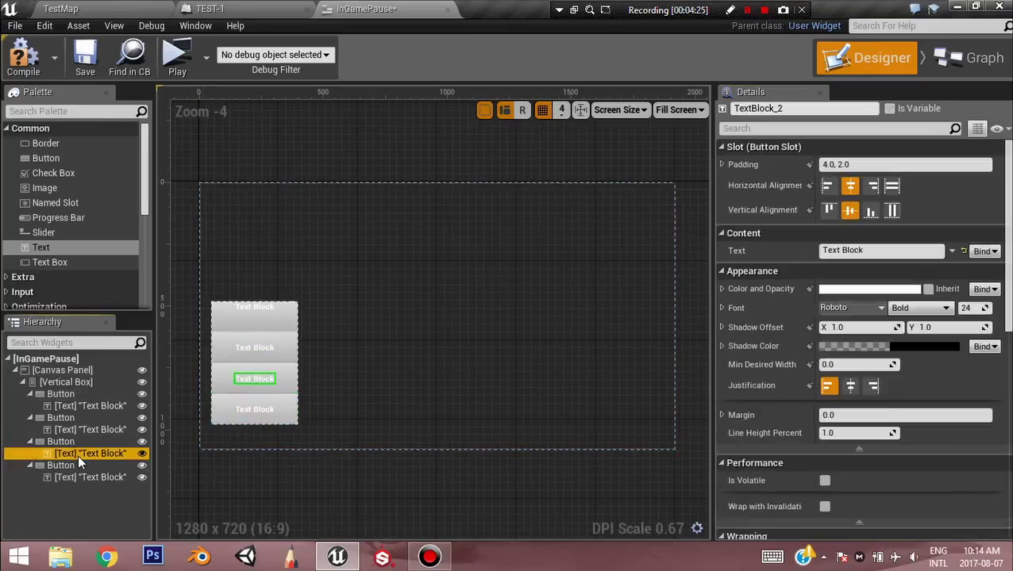
left_click(62, 405)
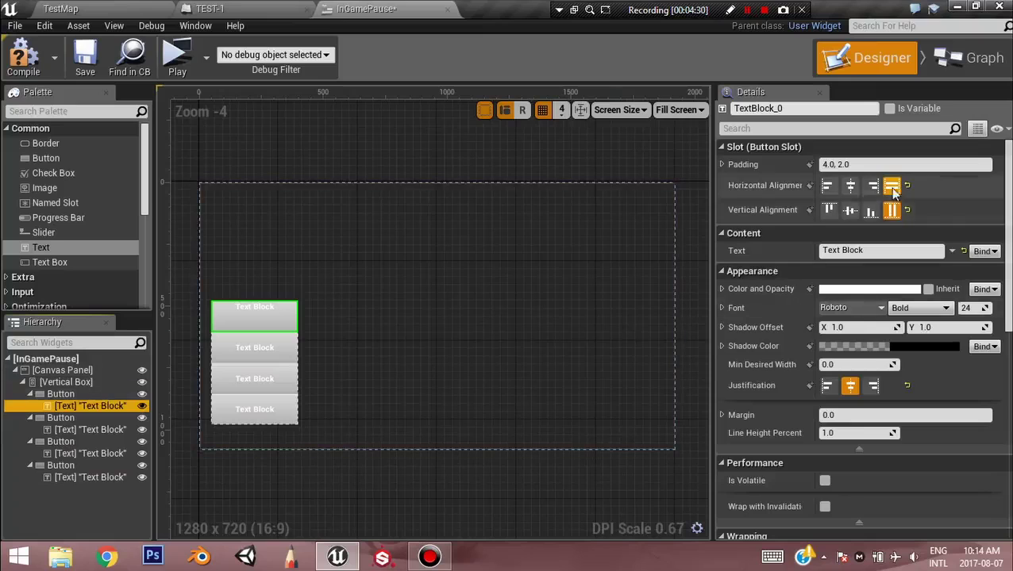
left_click(851, 186)
left_click(849, 210)
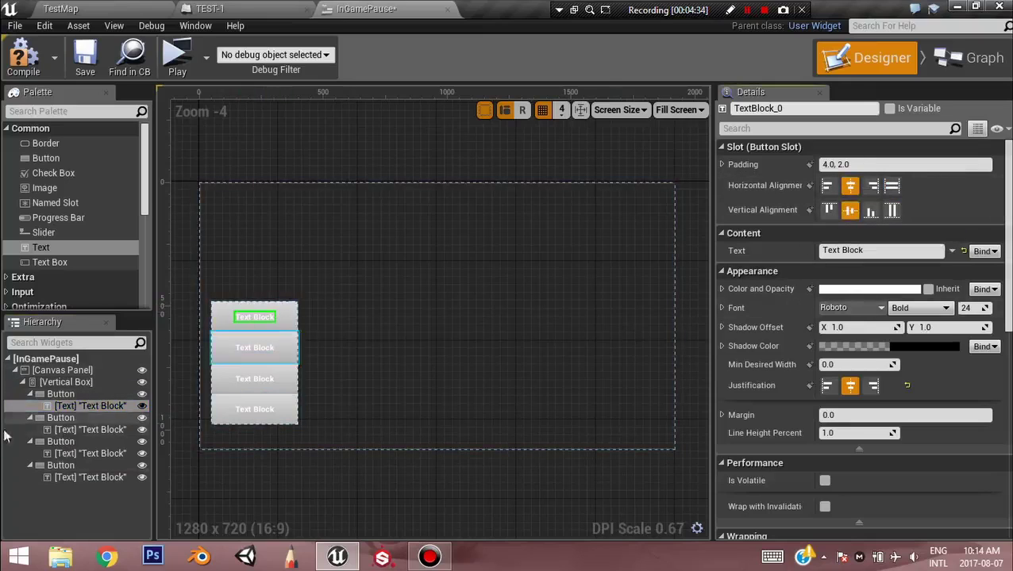
Select all four buttons and adjust their shared padding, trying 1 and settling on 5
left_click(57, 394)
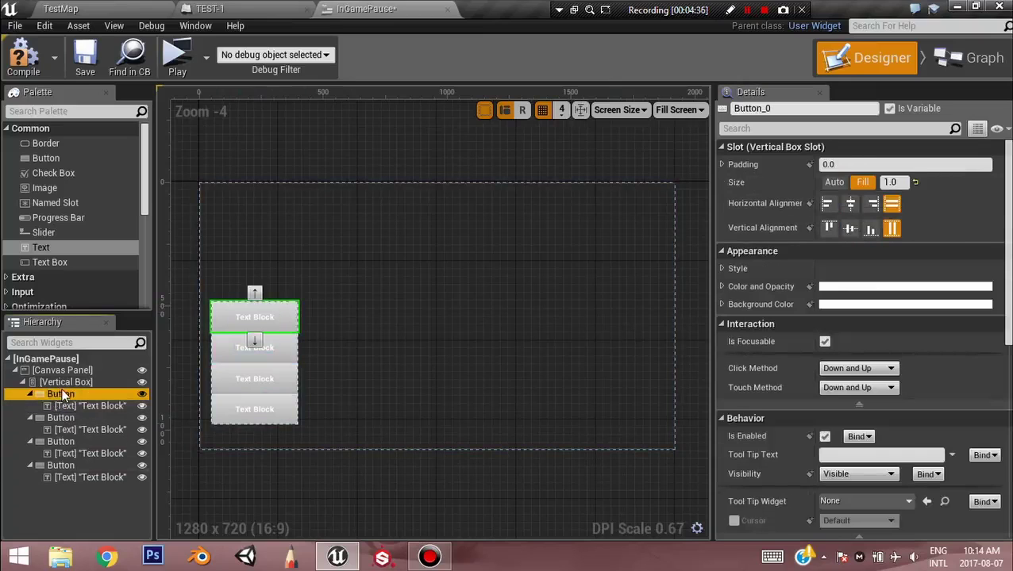
left_click(60, 418, "ctrl")
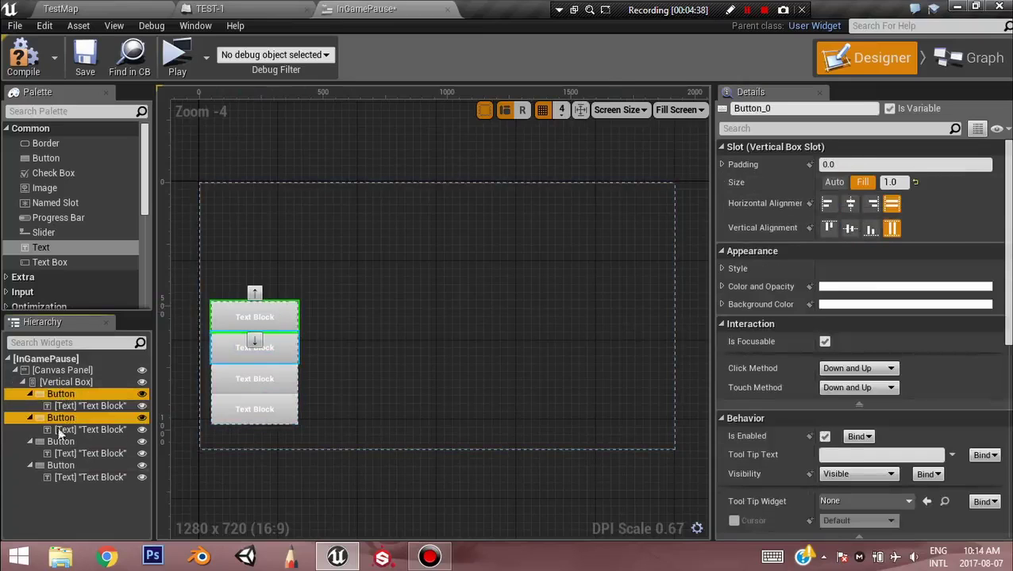
left_click(61, 441, "ctrl")
left_click(61, 466, "ctrl")
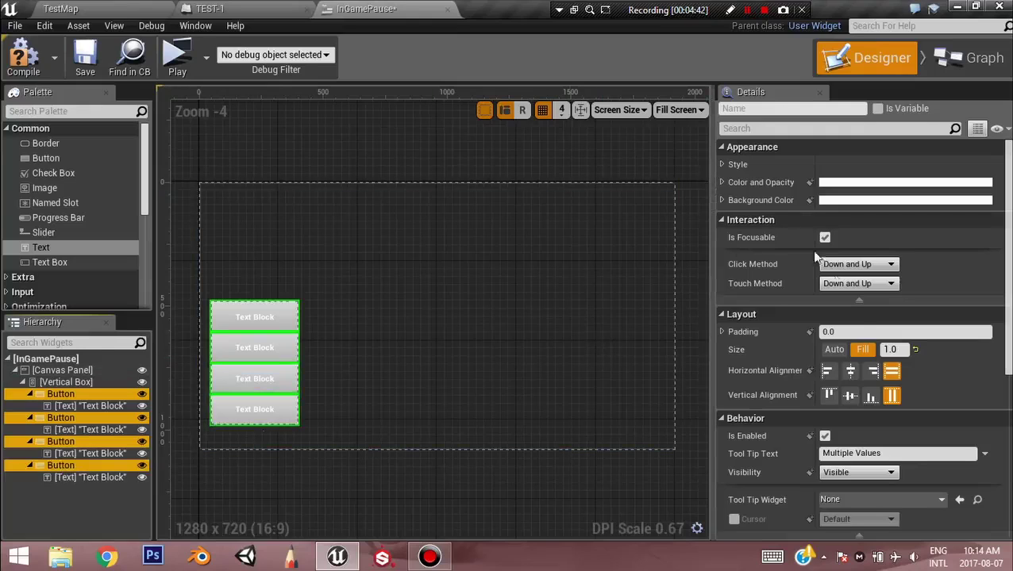
left_click(863, 335)
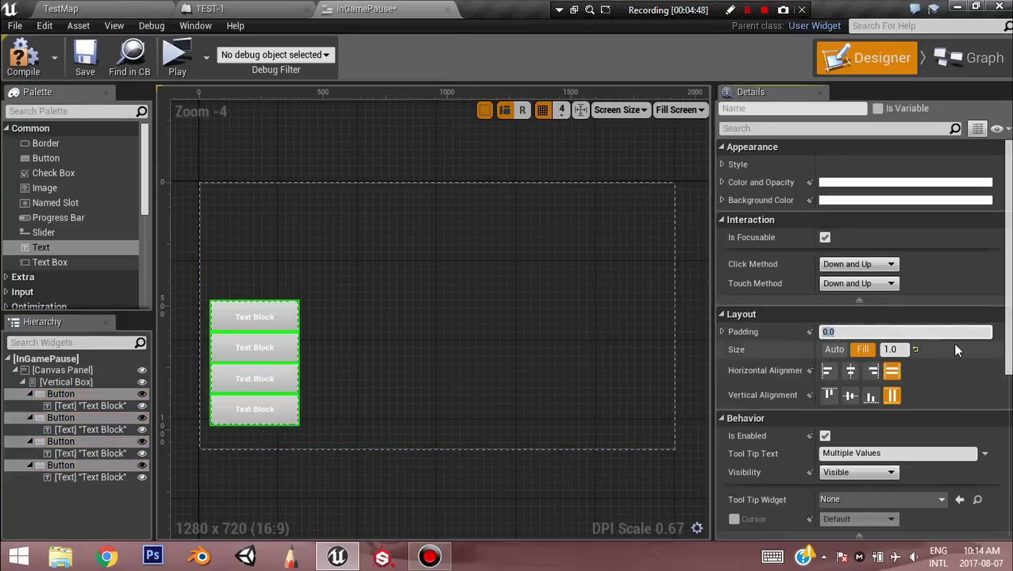
type("1")
key("Return")
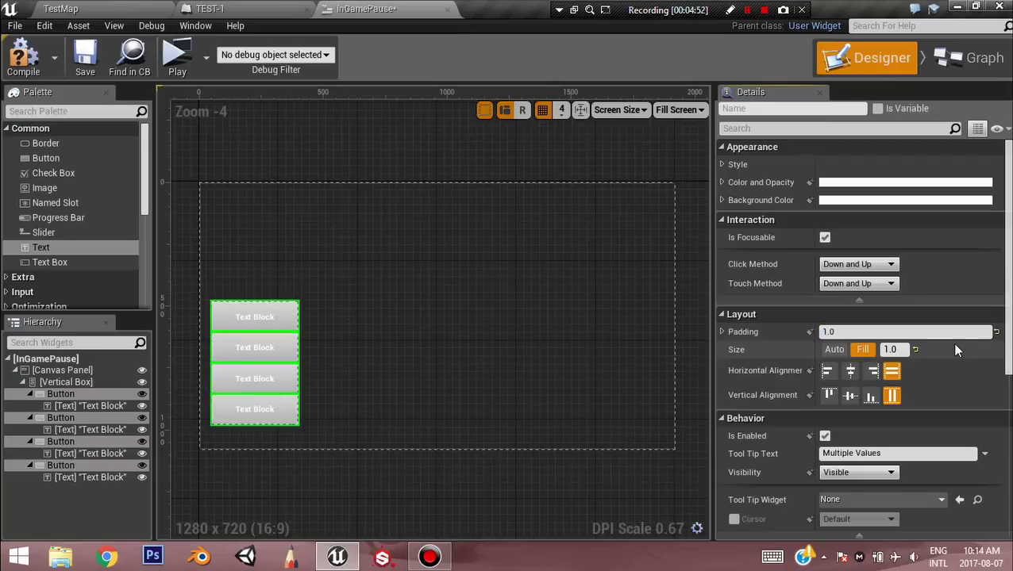
left_click(956, 332)
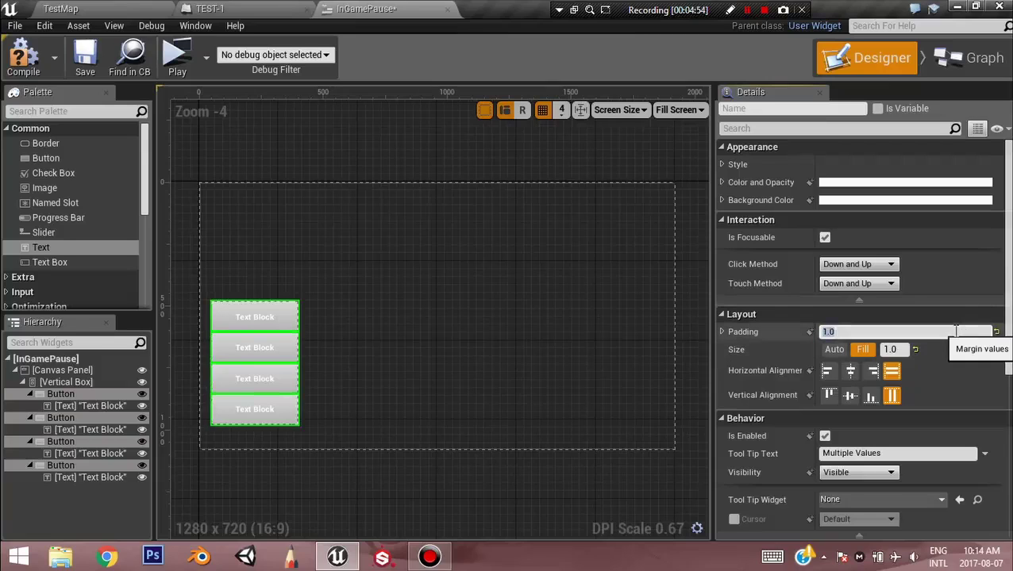
type("5")
key("Return")
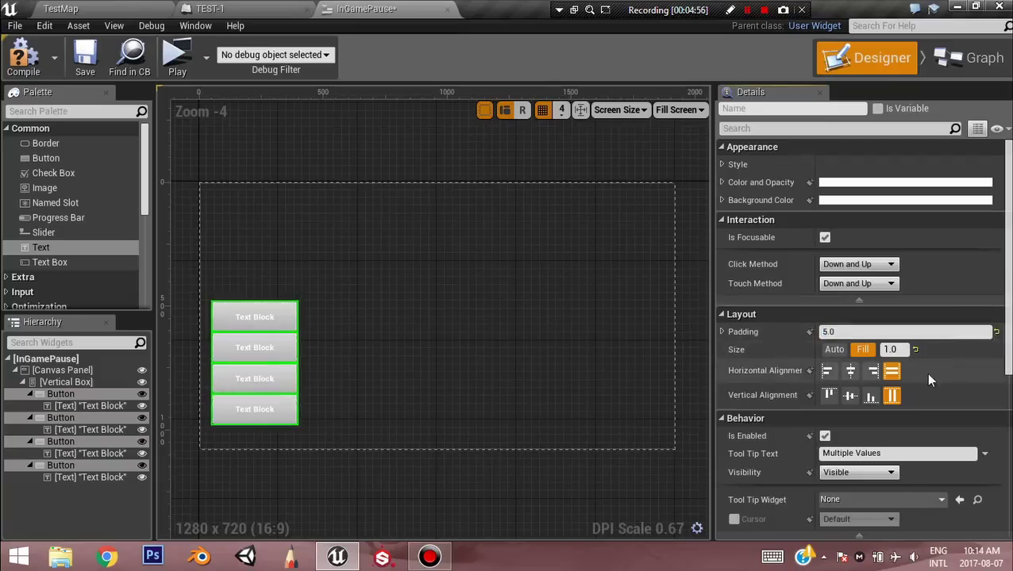
Try a Fill value of 3.0 on the four buttons, reset their size to default, and switch it back to Fill
left_click(892, 350)
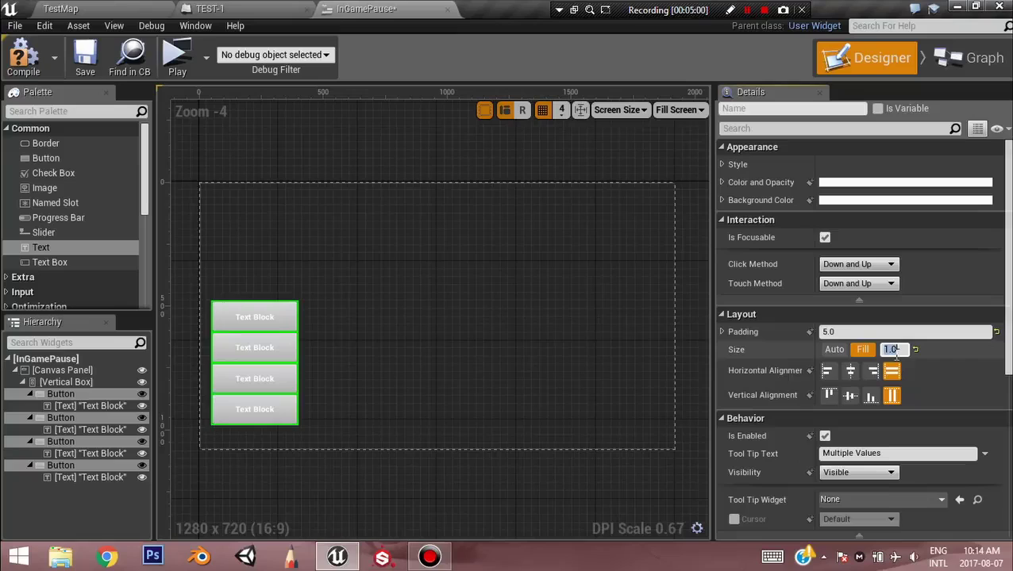
type("3.0")
left_click(916, 349)
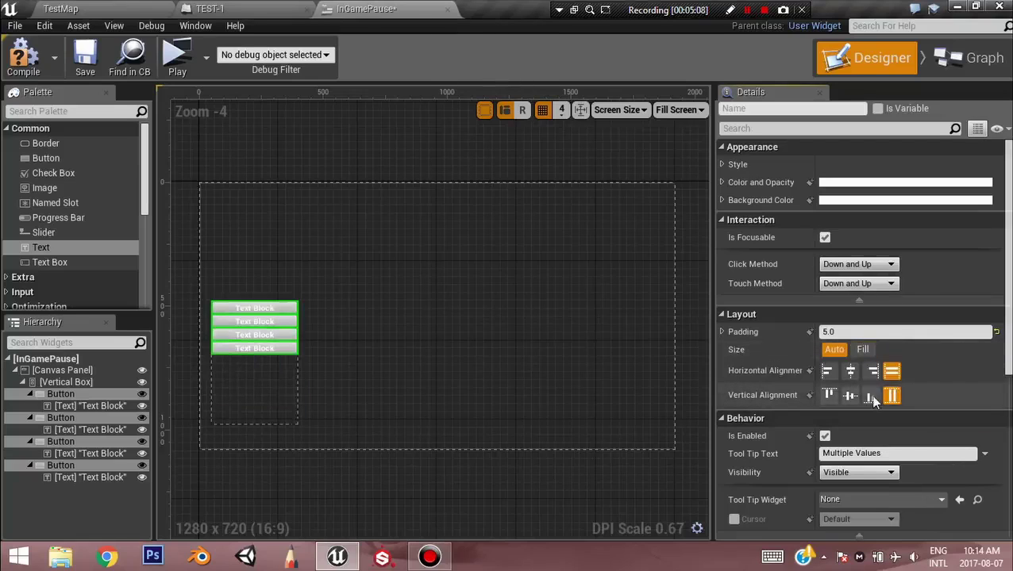
scroll(916, 380, "down", 2)
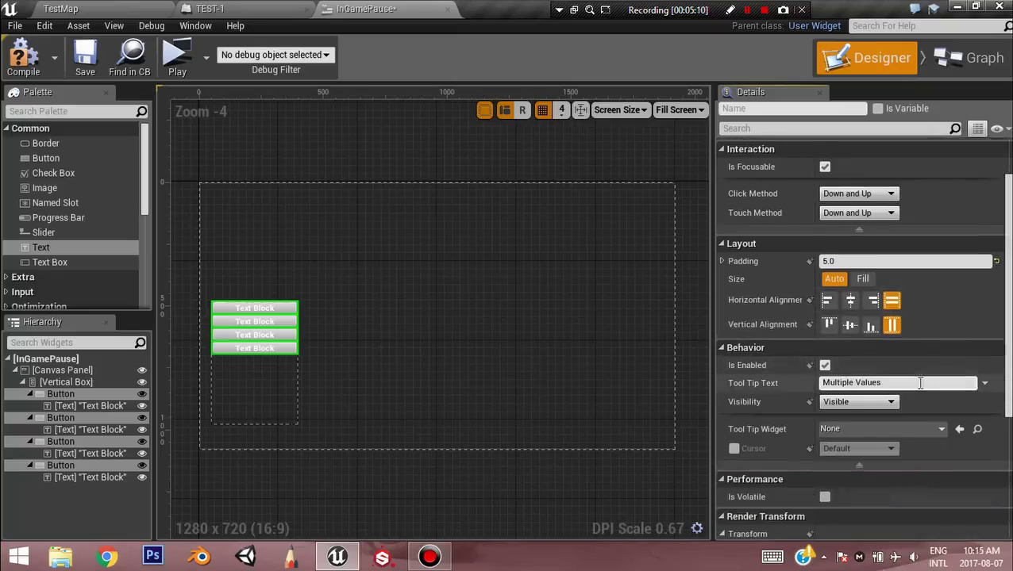
scroll(887, 356, "up", 1)
left_click(863, 303)
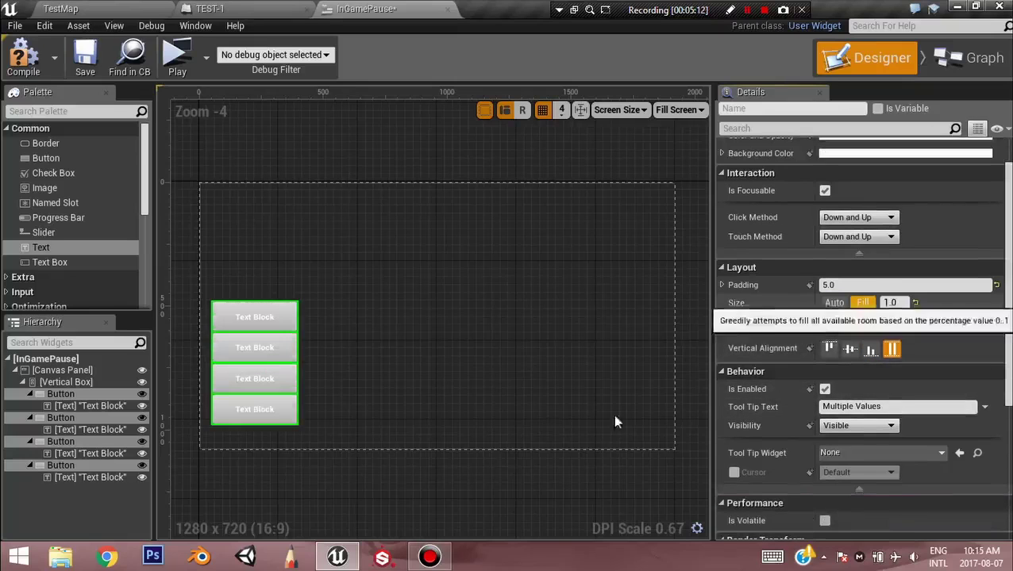
Set the vertical box's Size Y to 400
left_click(66, 382)
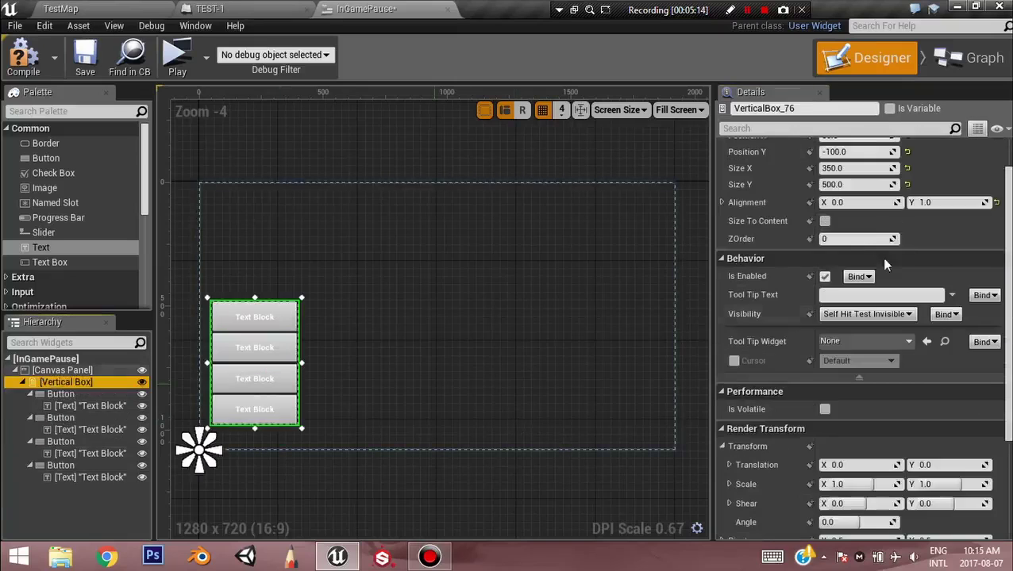
scroll(901, 239, "up", 2)
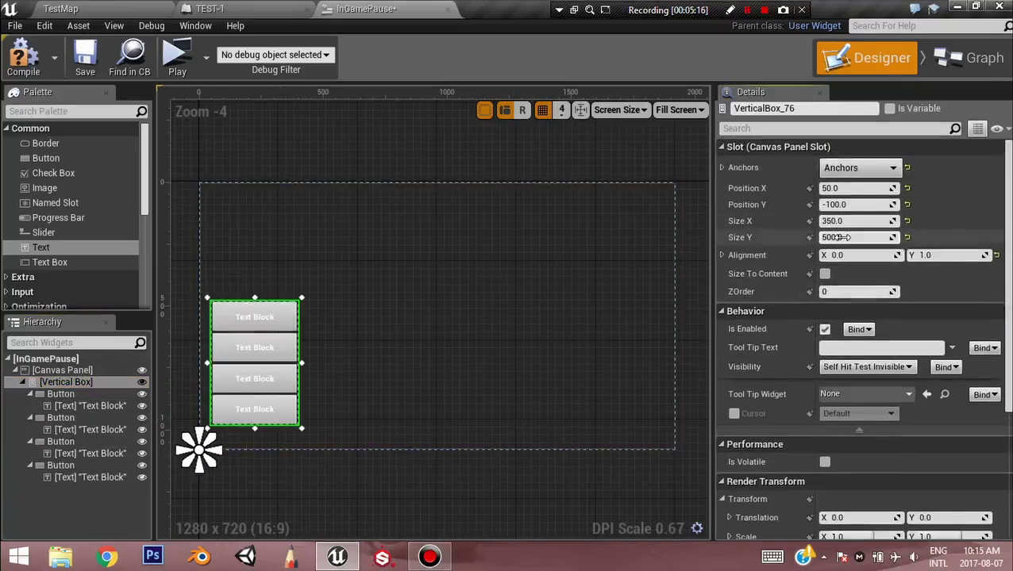
left_click(843, 237)
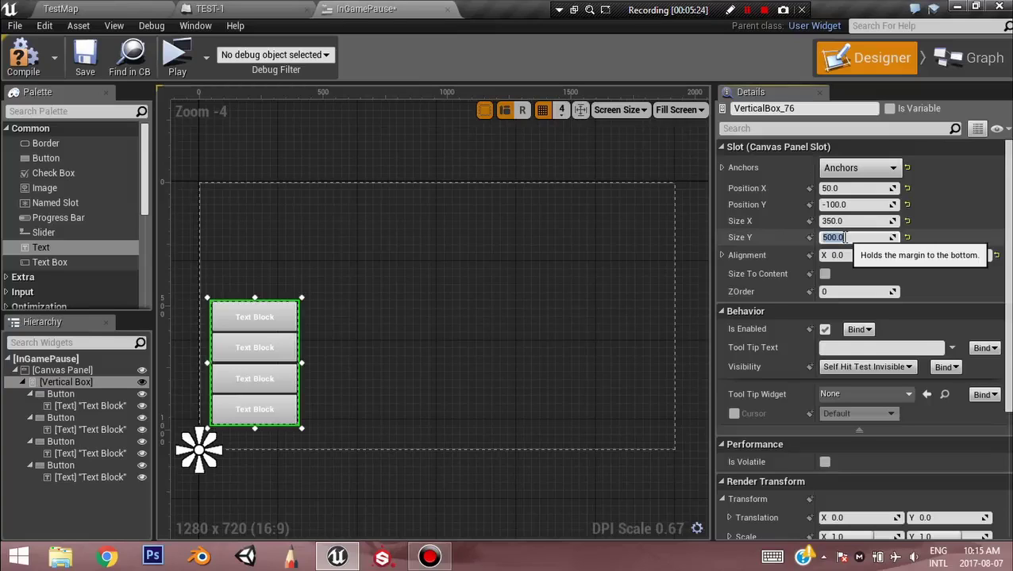
type("400")
key("Return")
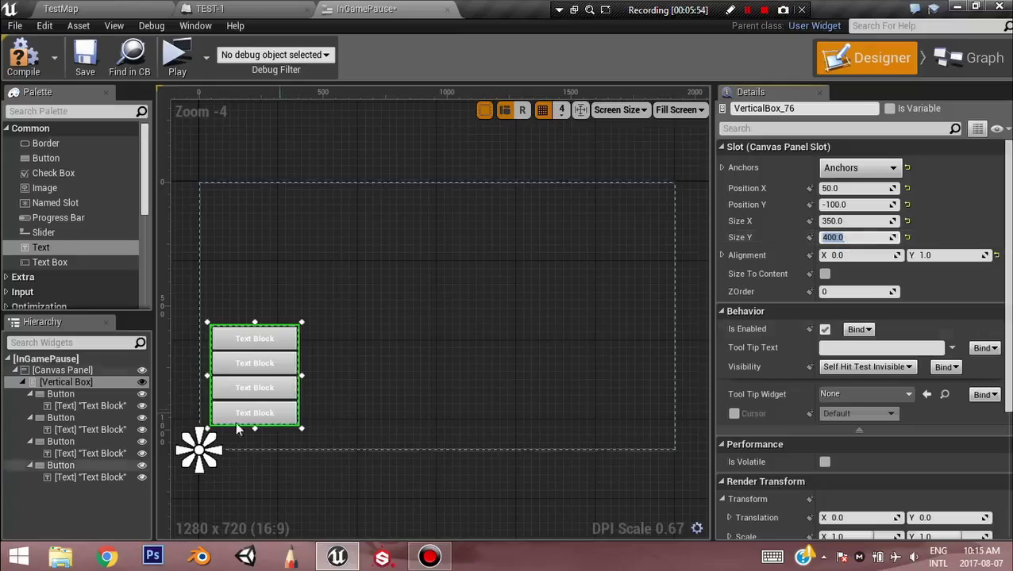
Rename the first button in the hierarchy as RESUME and the second one as OPTIONS
left_click(78, 393)
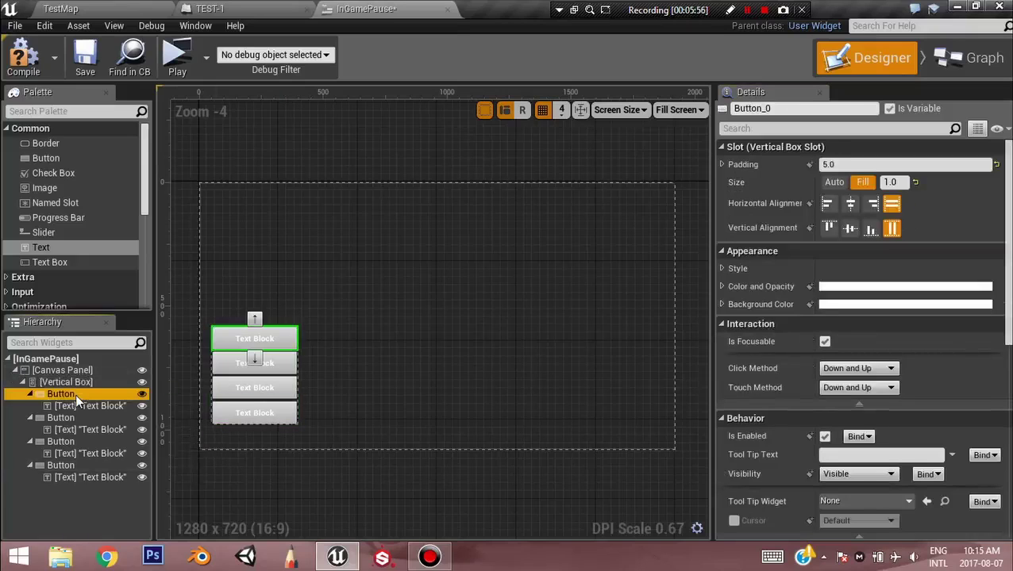
left_click(75, 394)
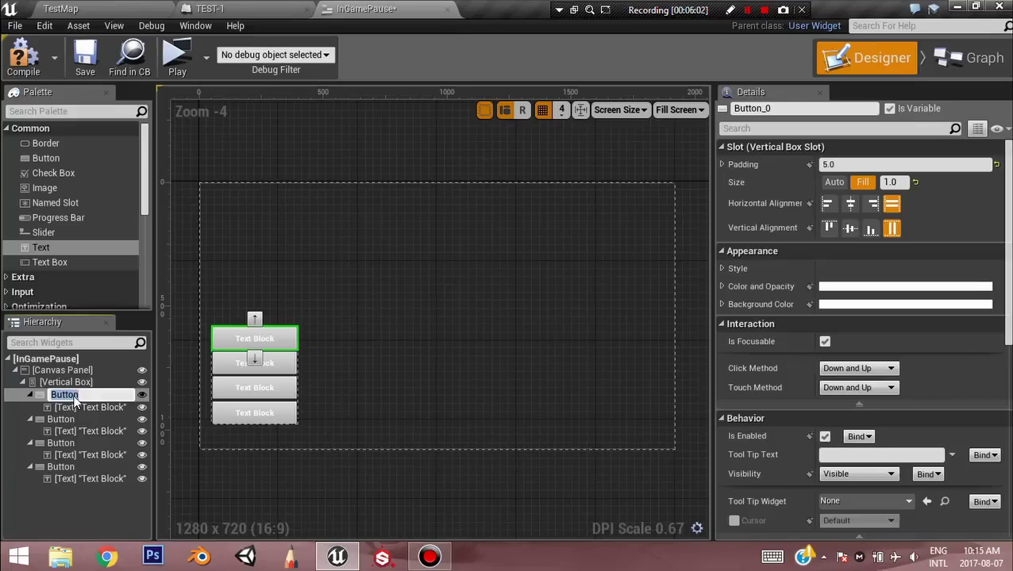
type("RESUME")
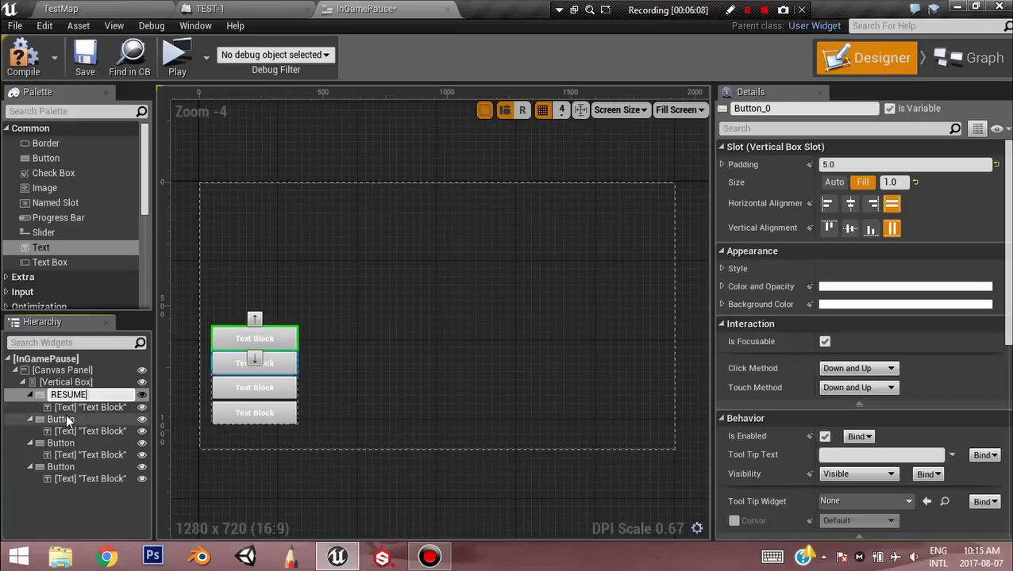
key("Return")
left_click(73, 417)
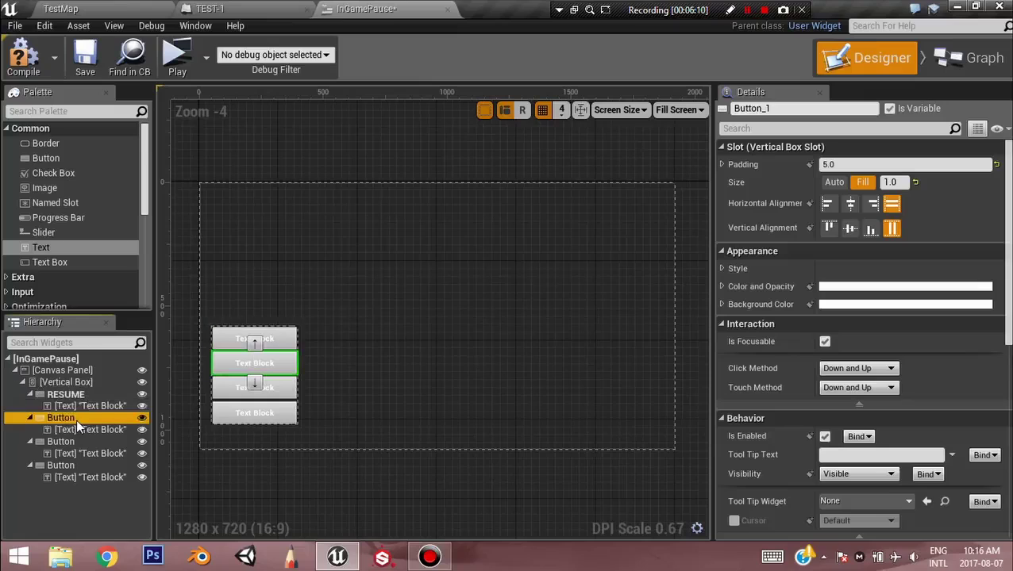
left_click(75, 421)
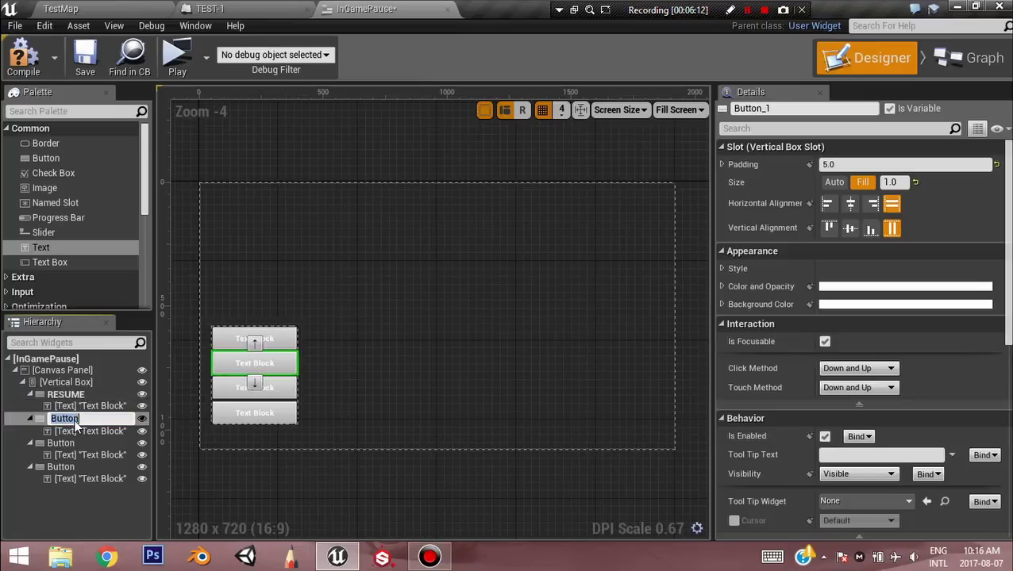
type("OPTIONS")
key("Return")
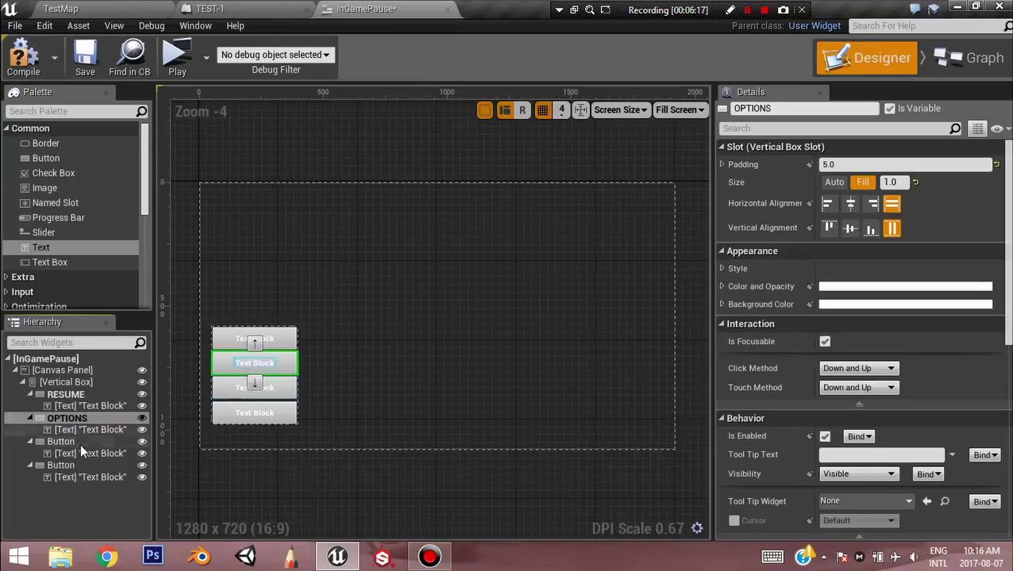
Rename the third button in the hierarchy as EXIT TO MAIN and the fourth one as QUIT
left_click(79, 444)
double_click(75, 442)
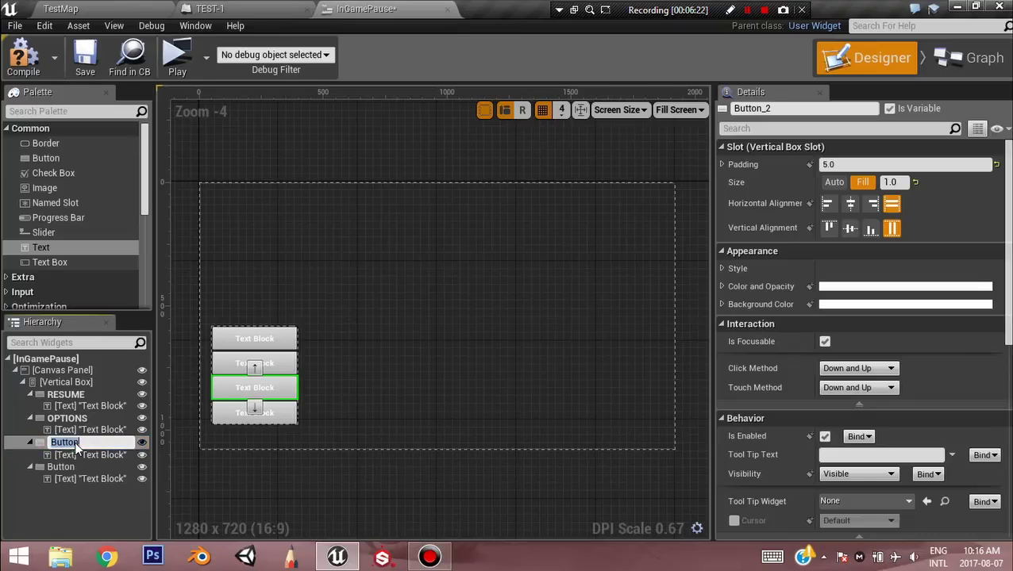
type("EXIT TO MAIN")
key("Return")
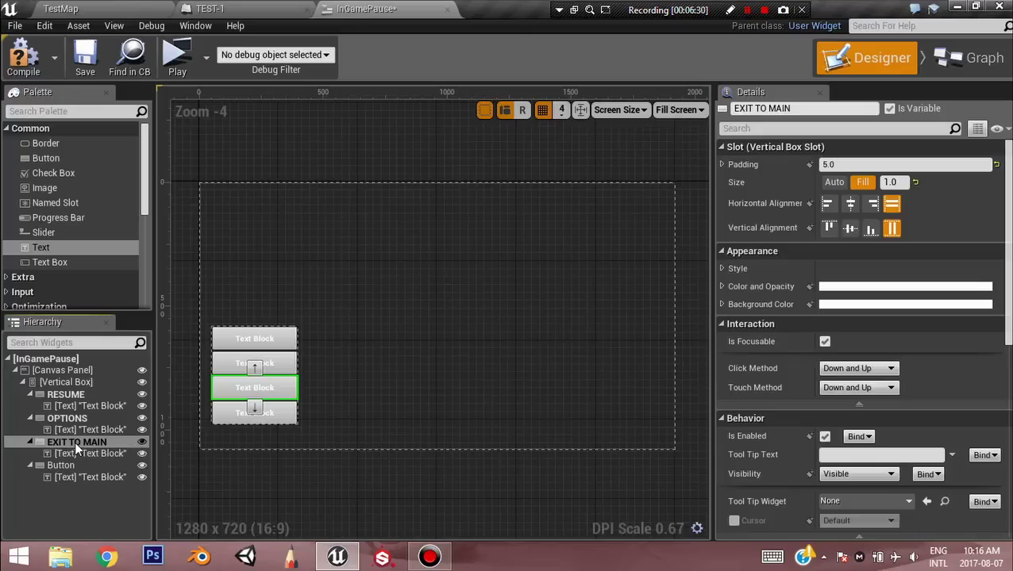
left_click(80, 465)
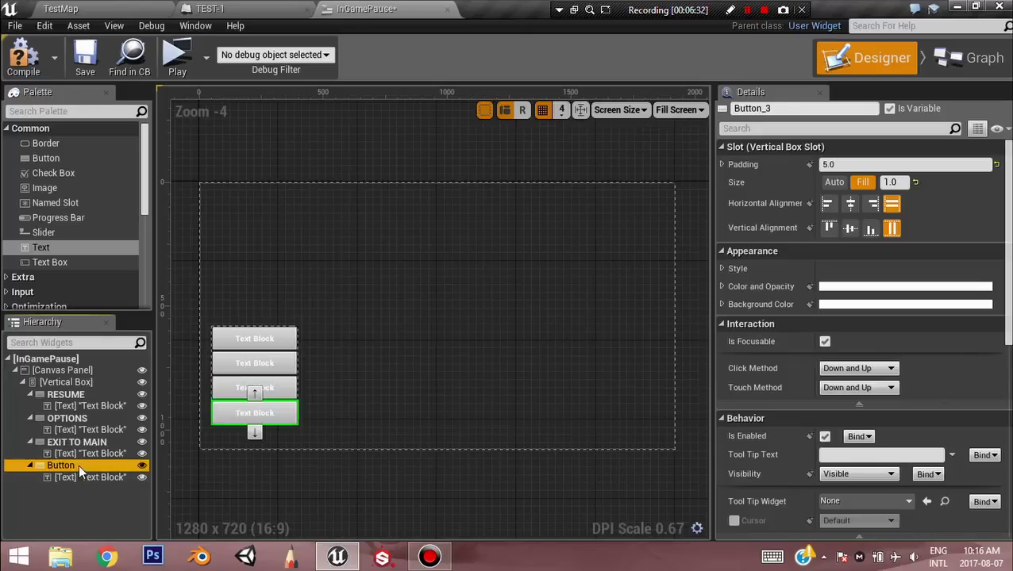
double_click(79, 466)
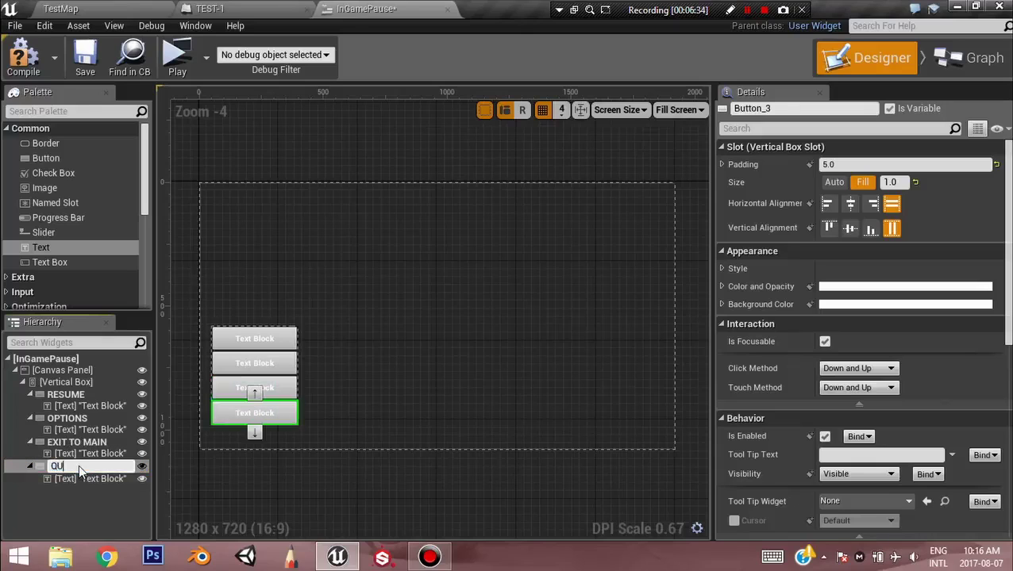
key("Return")
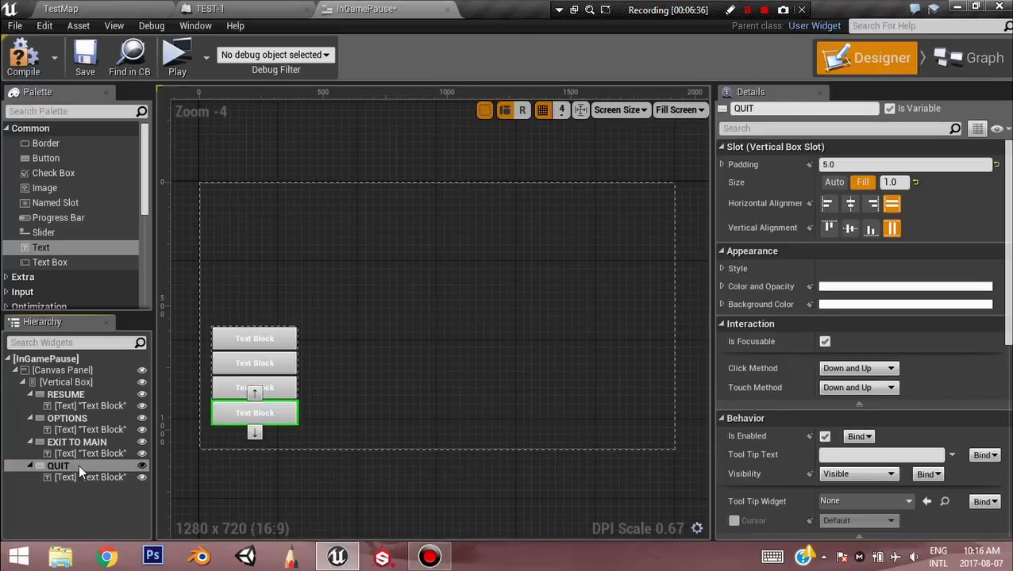
Change the displayed text of the RESUME button's text block to RESUME
left_click(90, 405)
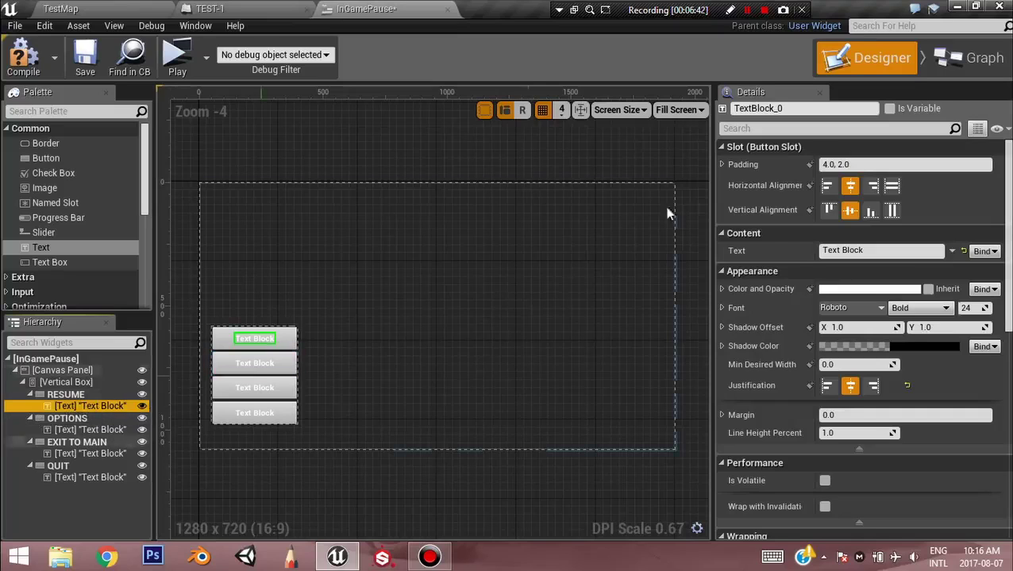
left_click(889, 251)
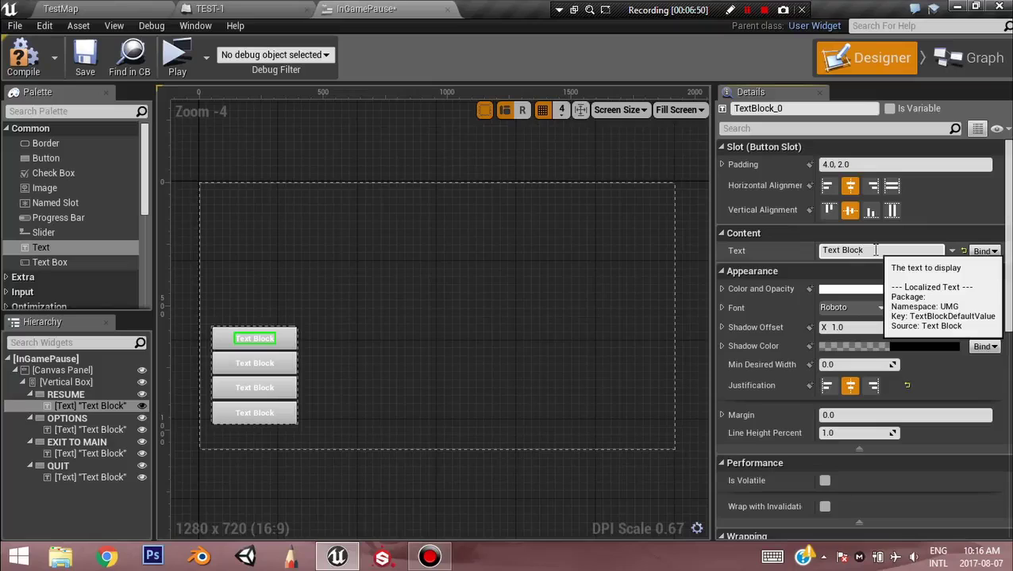
key("BackSpace")
key("BackSpace")
key("BackSpace")
key("Return")
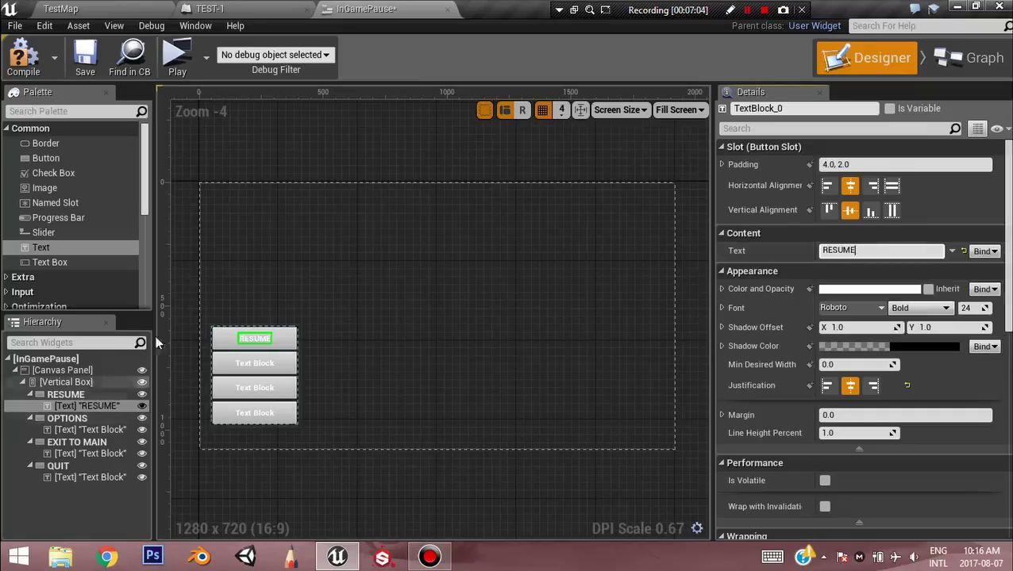
Change the displayed text of the OPTIONS button's text block to OPTIONS
left_click(79, 429)
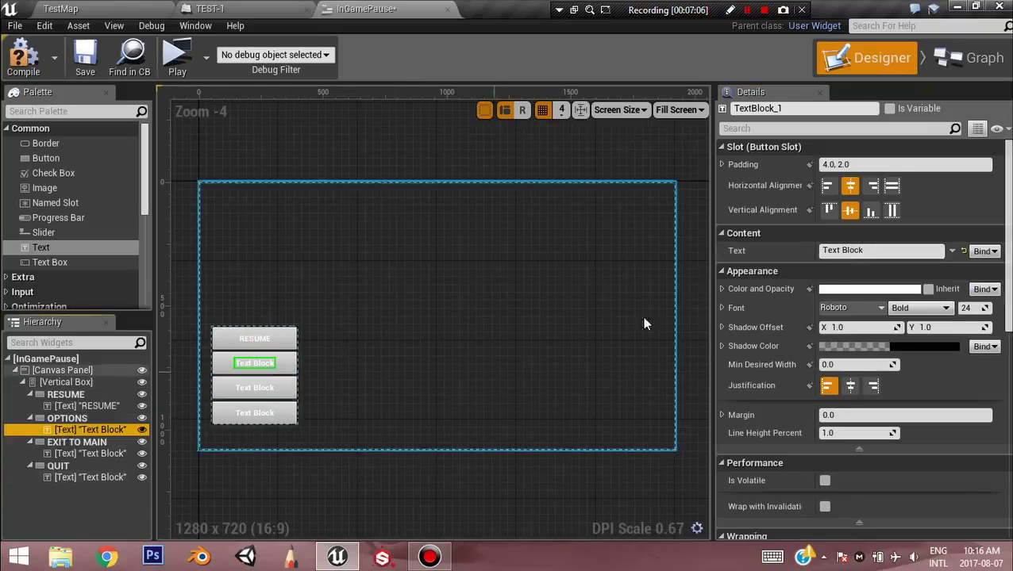
left_click(833, 250)
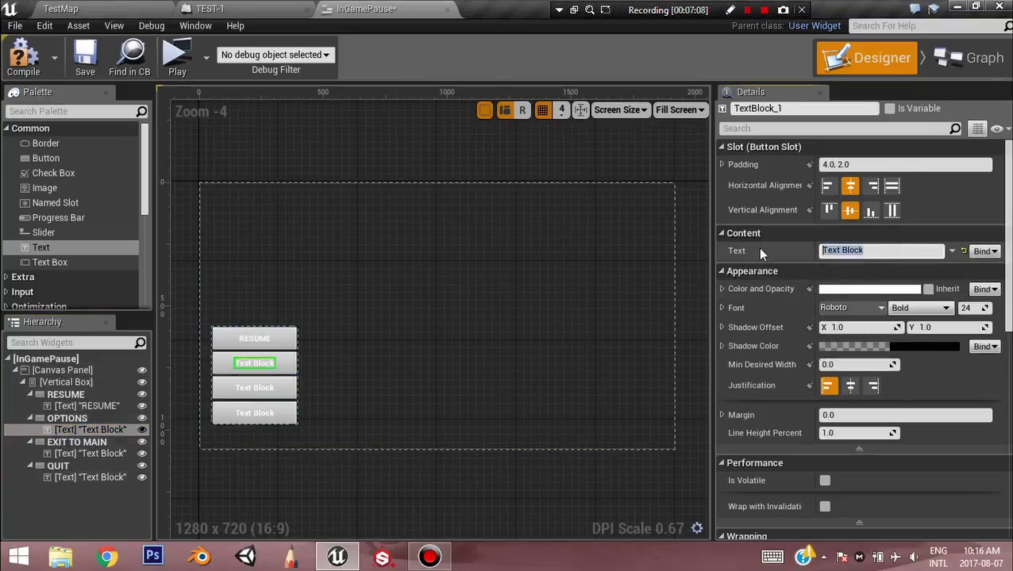
type("OPTI")
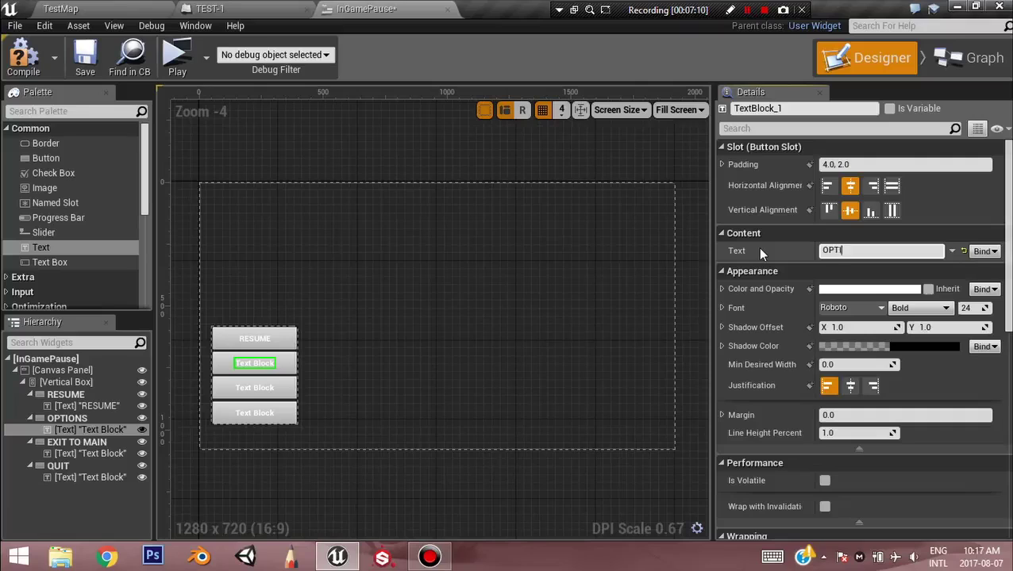
type("ONS")
key("Return")
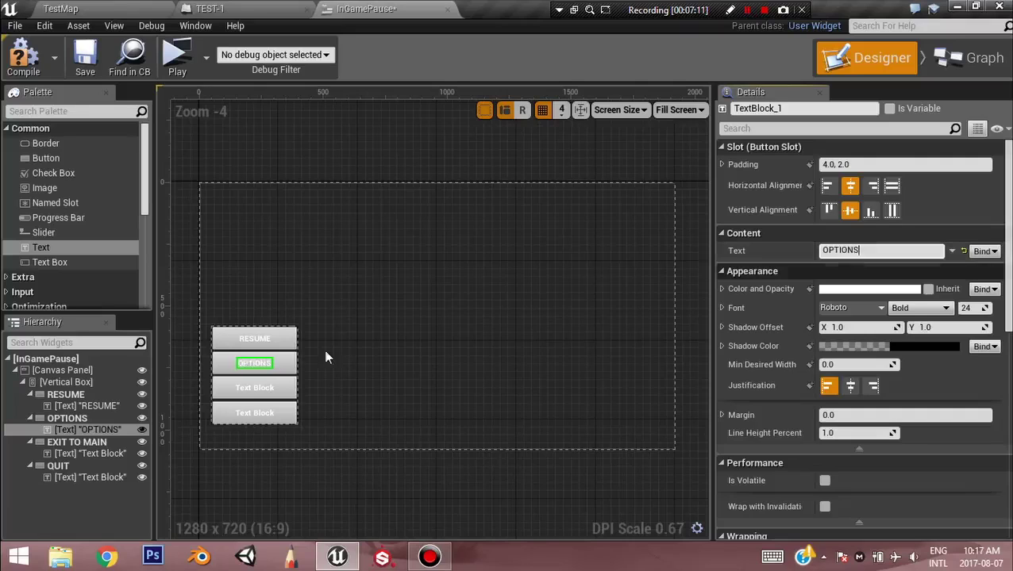
Change the displayed text of the EXIT TO MAIN button's text block to EXIT TO MAIN
left_click(75, 452)
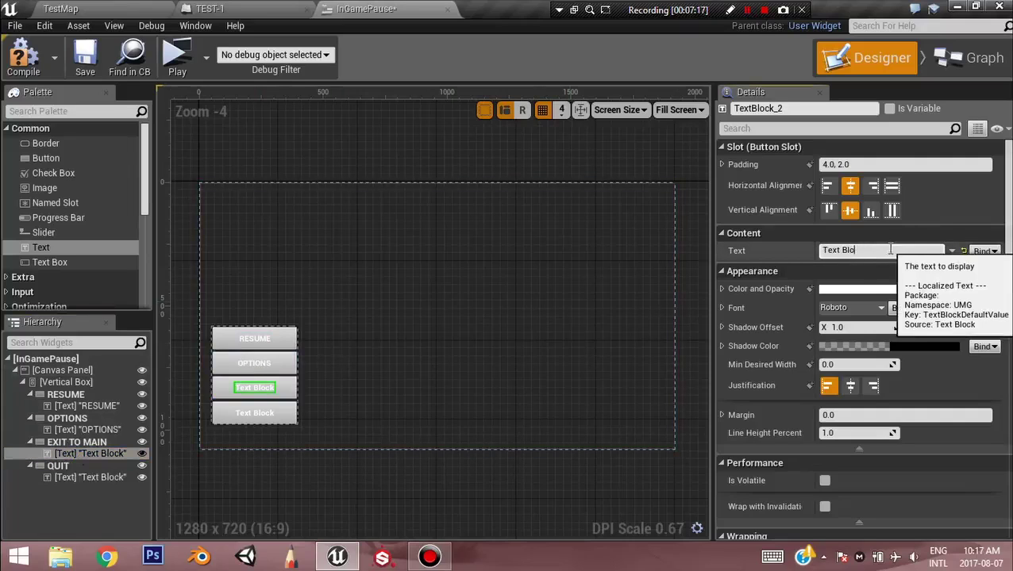
key("BackSpace")
key("BackSpace")
key("BackSpace")
key("BackSpace")
key("BackSpace")
key("BackSpace")
key("BackSpace")
key("BackSpace")
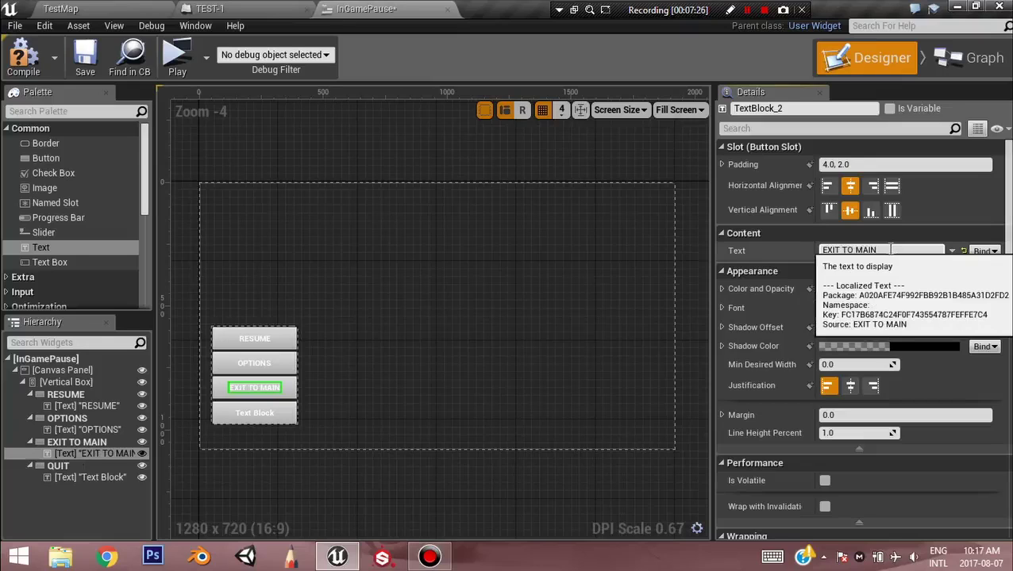
key("Return")
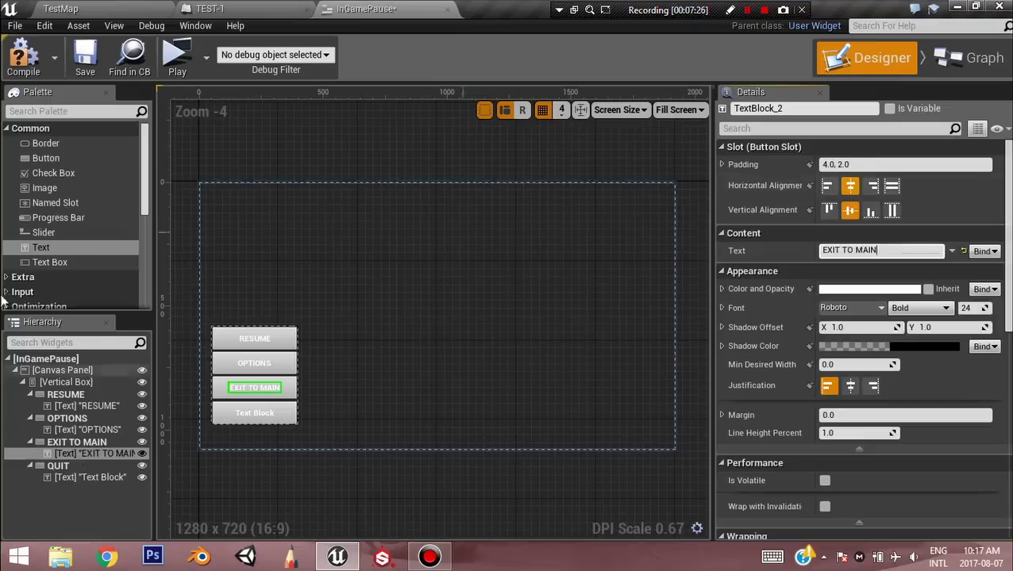
Change the displayed text of the QUIT button's text block to QUIT
left_click(93, 476)
left_click(911, 253)
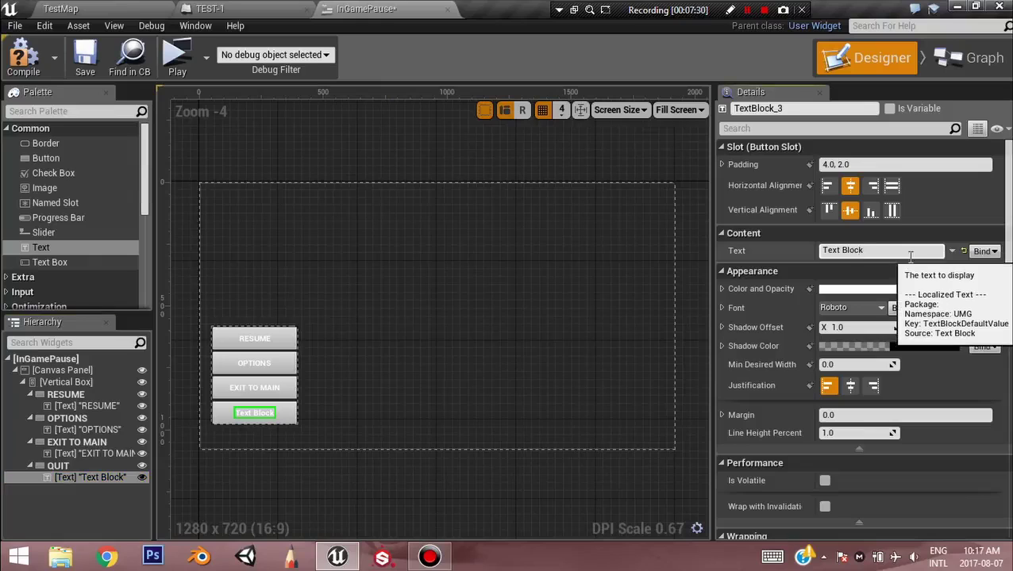
key("BackSpace")
key("BackSpace")
key("BackSpace")
key("BackSpace")
key("BackSpace")
key("BackSpace")
key("BackSpace")
key("BackSpace")
key("BackSpace")
key("Return")
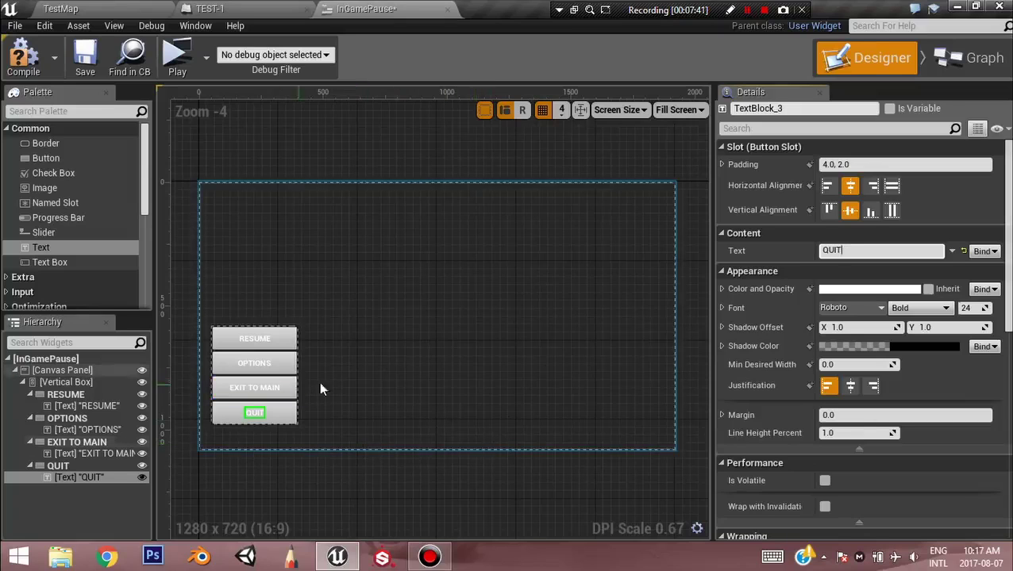
Try a dark red colour, hex sRGB 570F00FF, on the QUIT text block
left_click(862, 290)
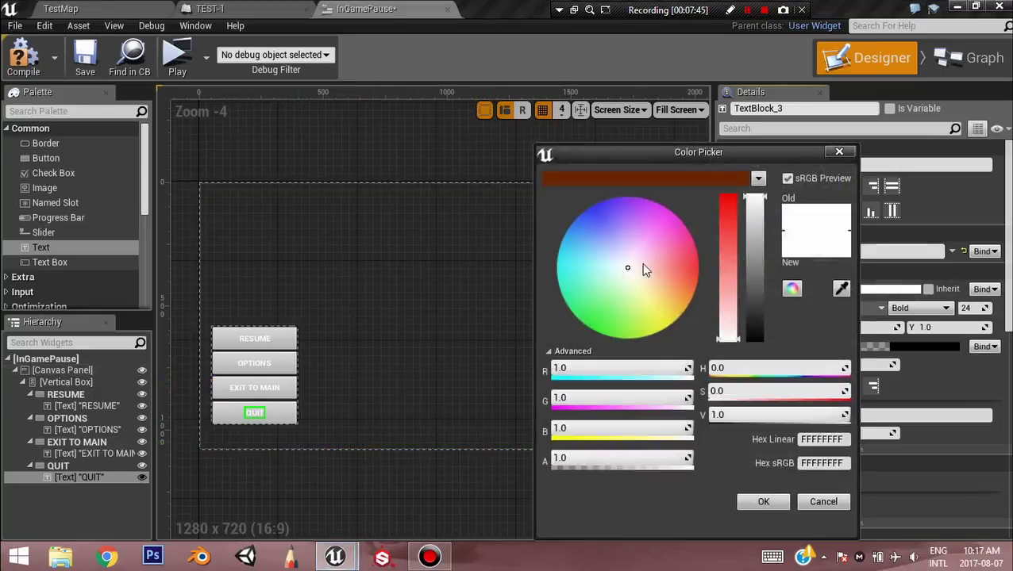
left_click_drag(641, 263, 749, 326)
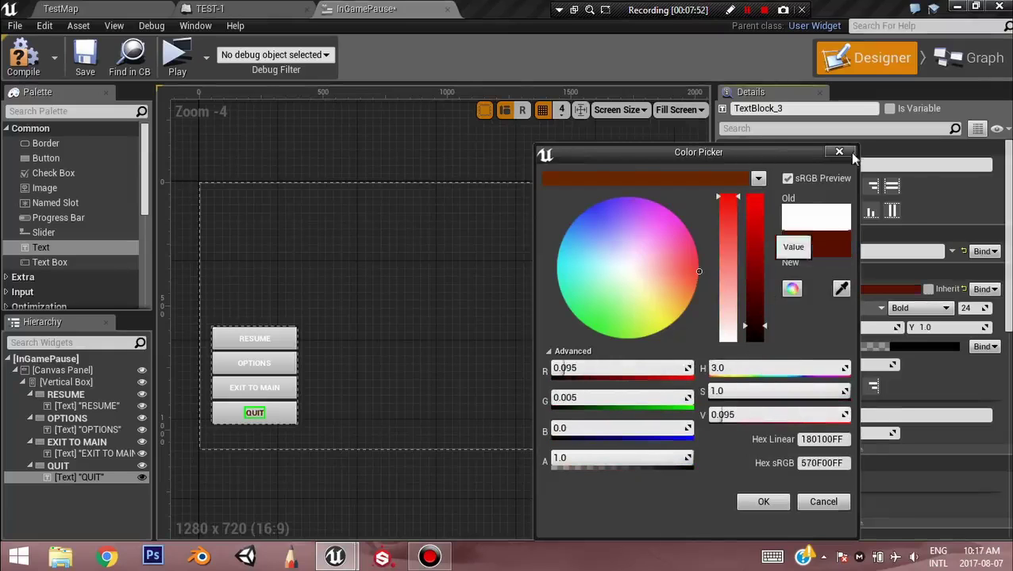
left_click(839, 153)
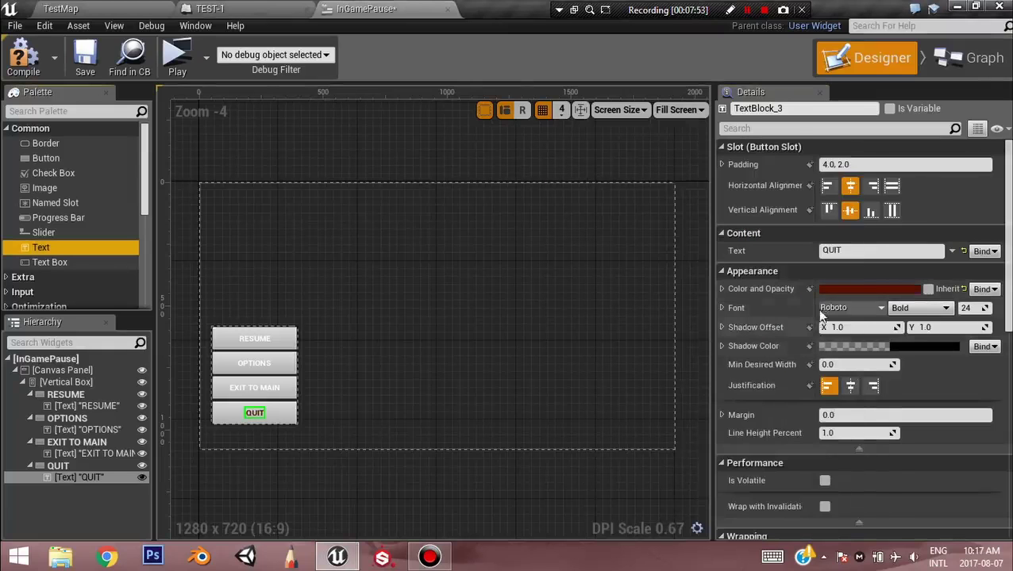
Review the font, typeface and size options of the QUIT text block and undo its colour change
left_click(860, 313)
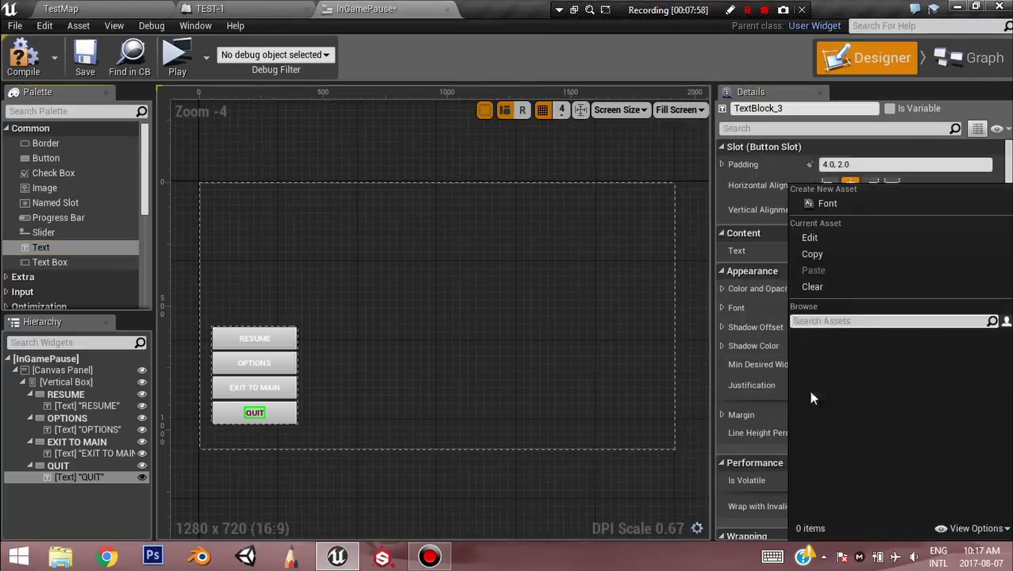
left_click(741, 308)
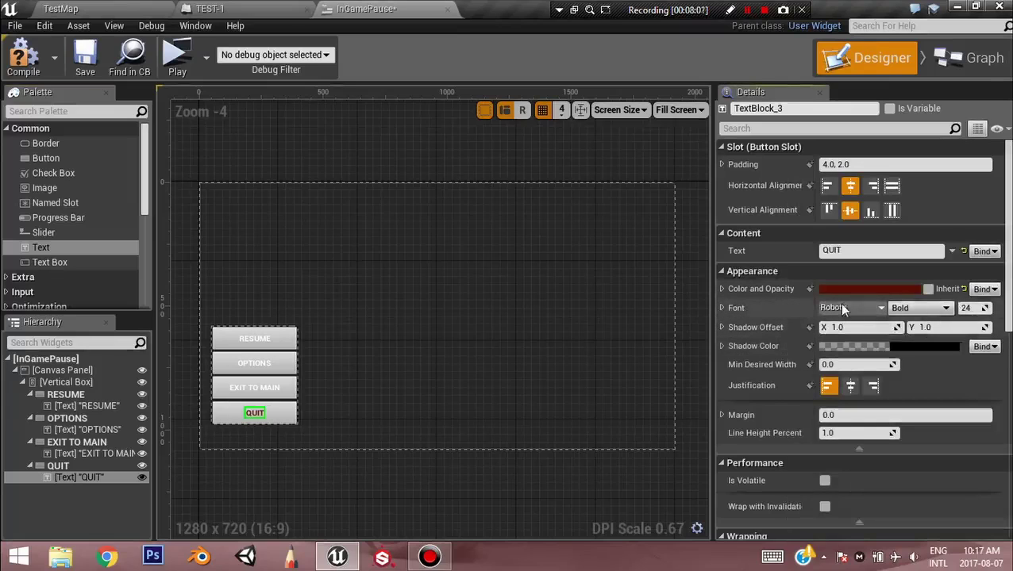
left_click(917, 311)
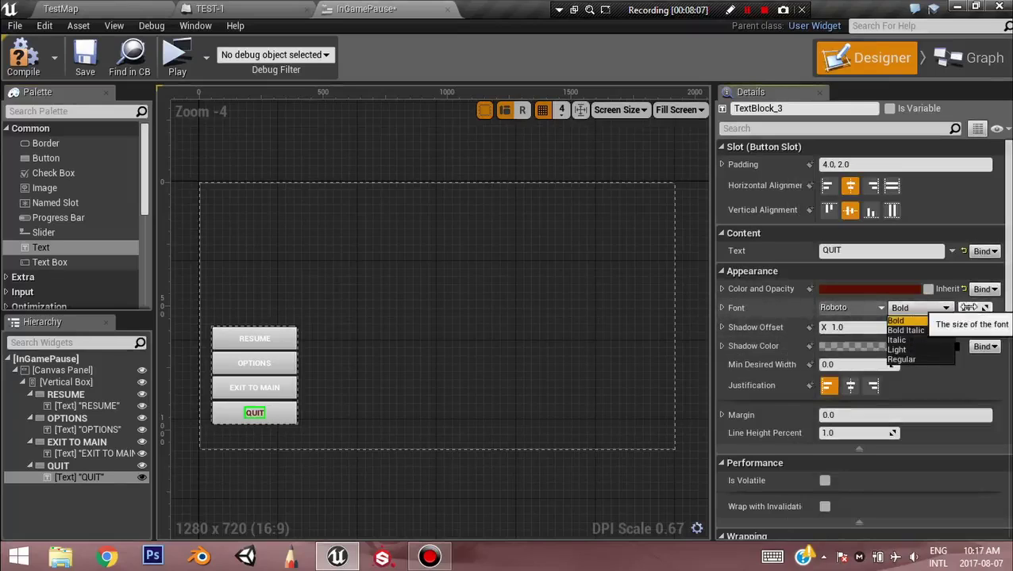
left_click(966, 308)
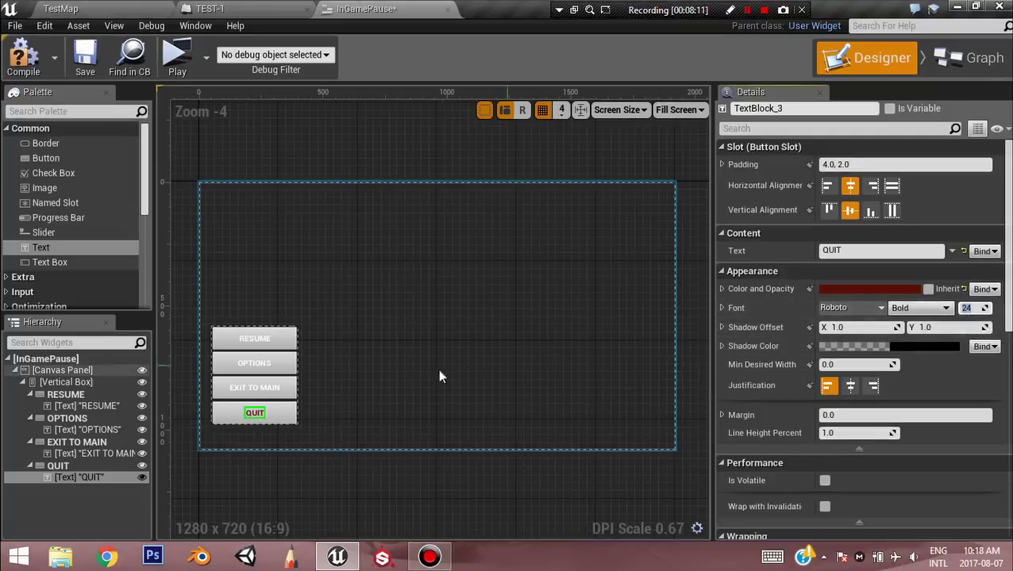
right_click_drag(538, 346, 491, 345)
key("ctrl+z")
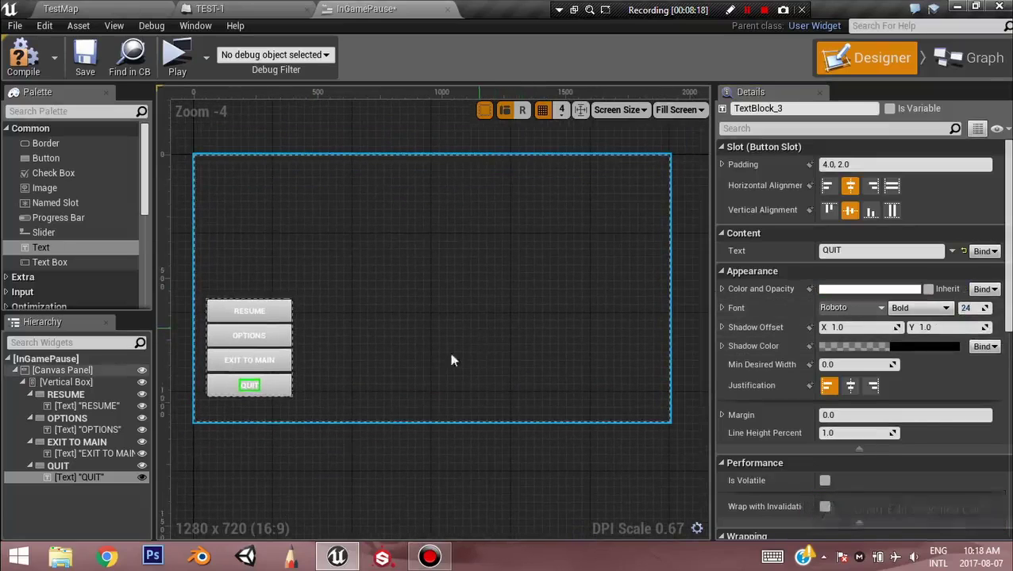
Expand the Style settings of the QUIT button and compile the widget blueprint
left_click(60, 466)
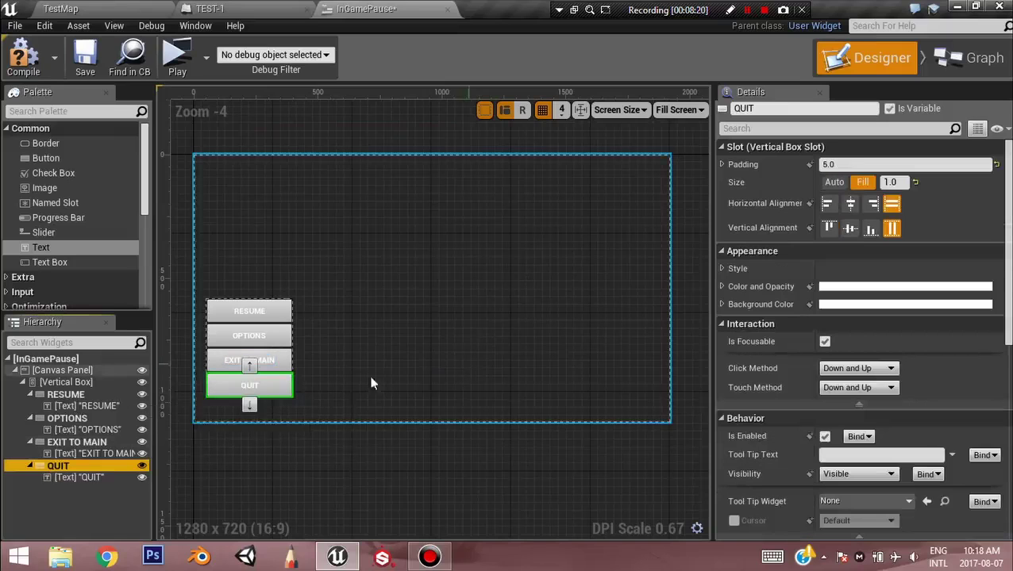
left_click(722, 269)
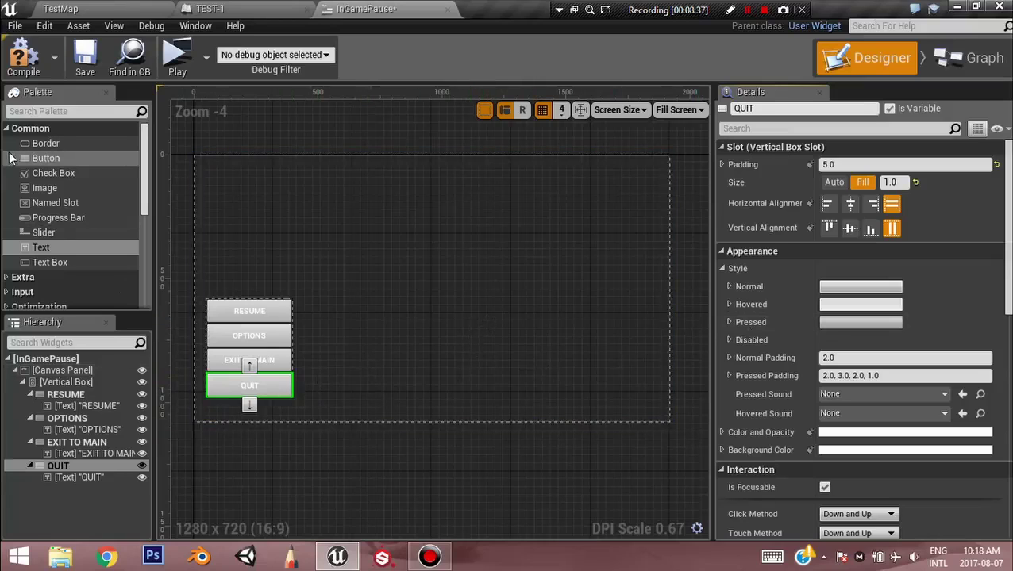
left_click(17, 63)
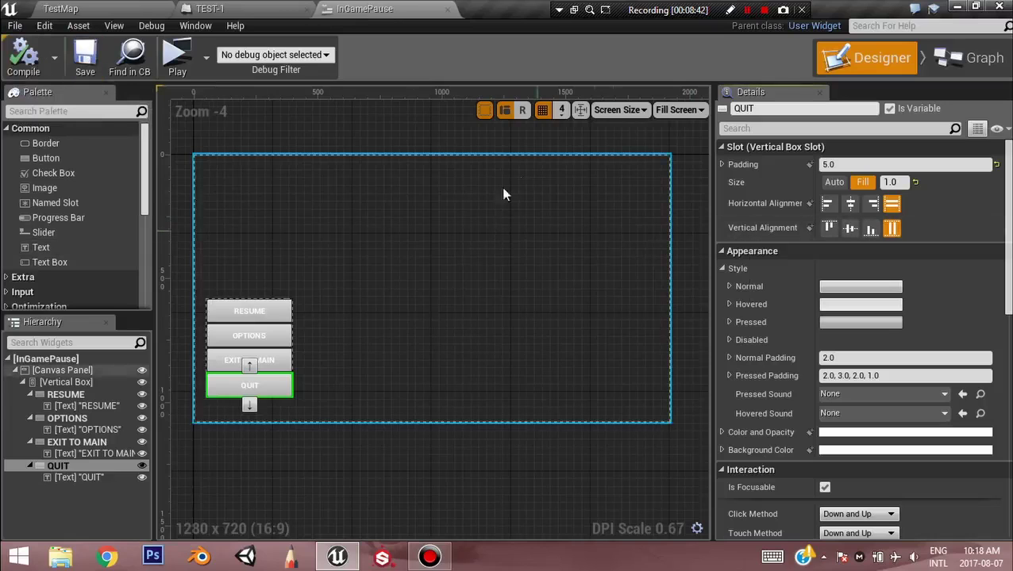
right_click_drag(388, 331, 400, 306)
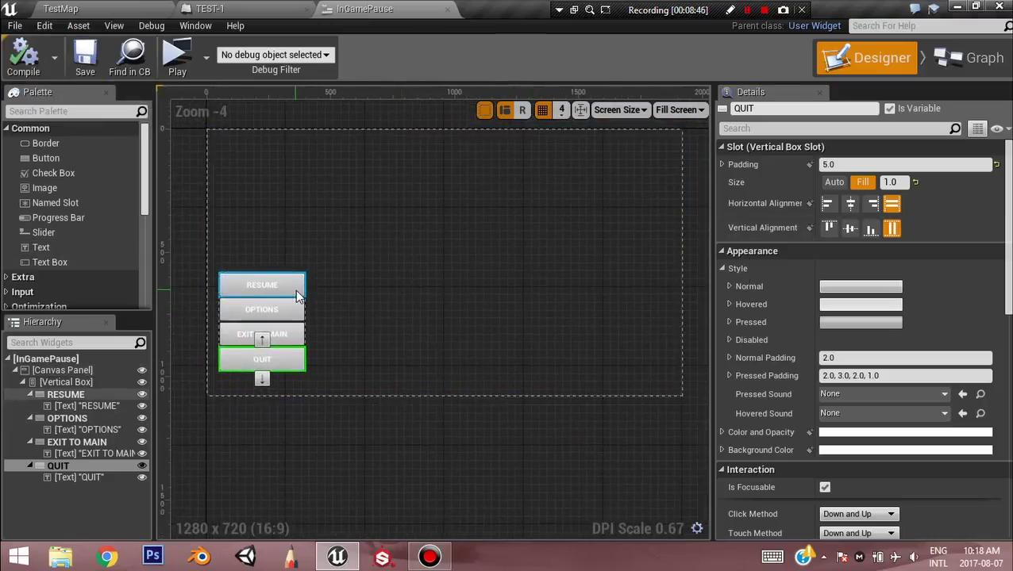
Add an OnClicked event for the RESUME button
left_click(296, 290)
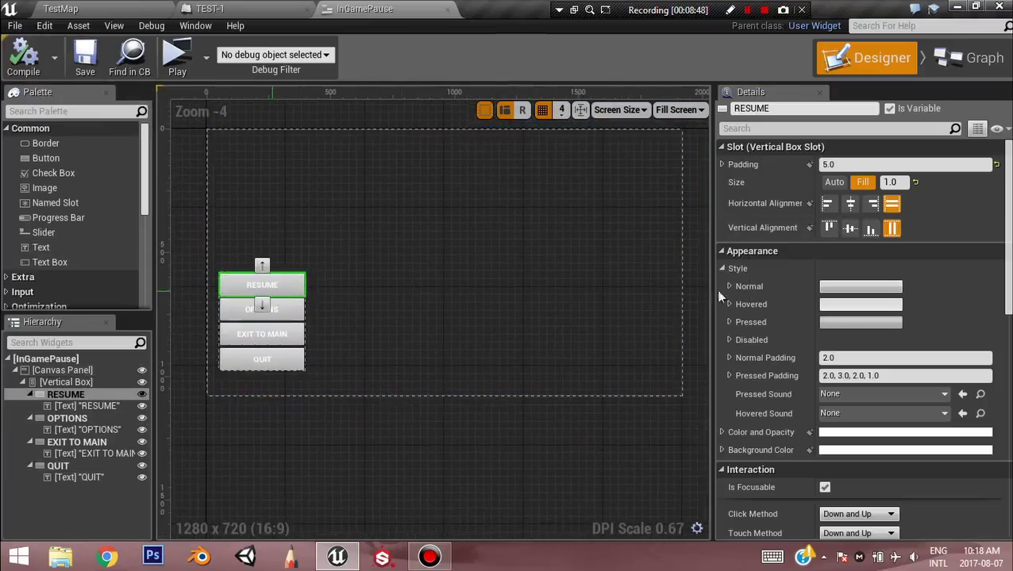
scroll(836, 352, "down", 10)
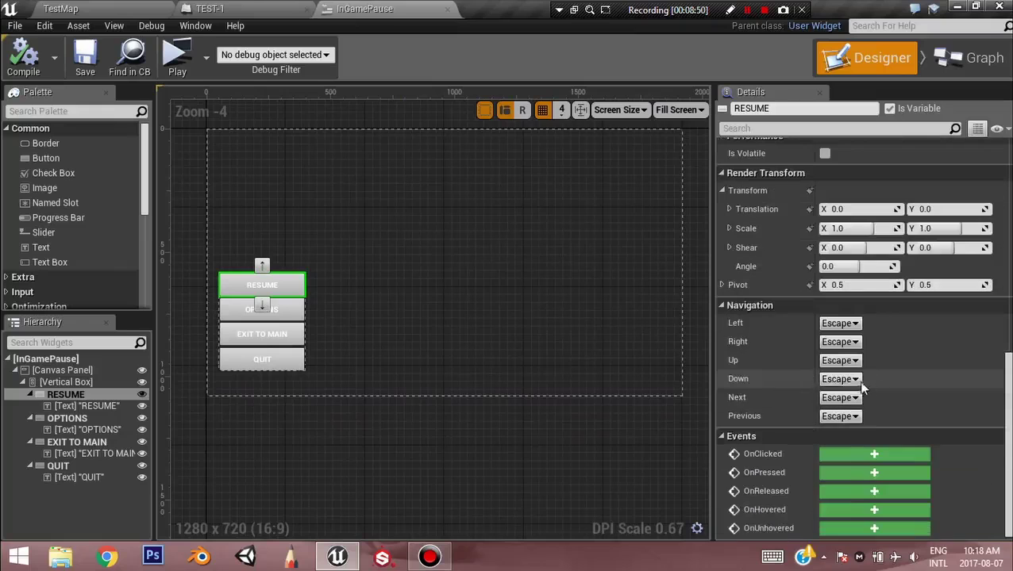
left_click(857, 456)
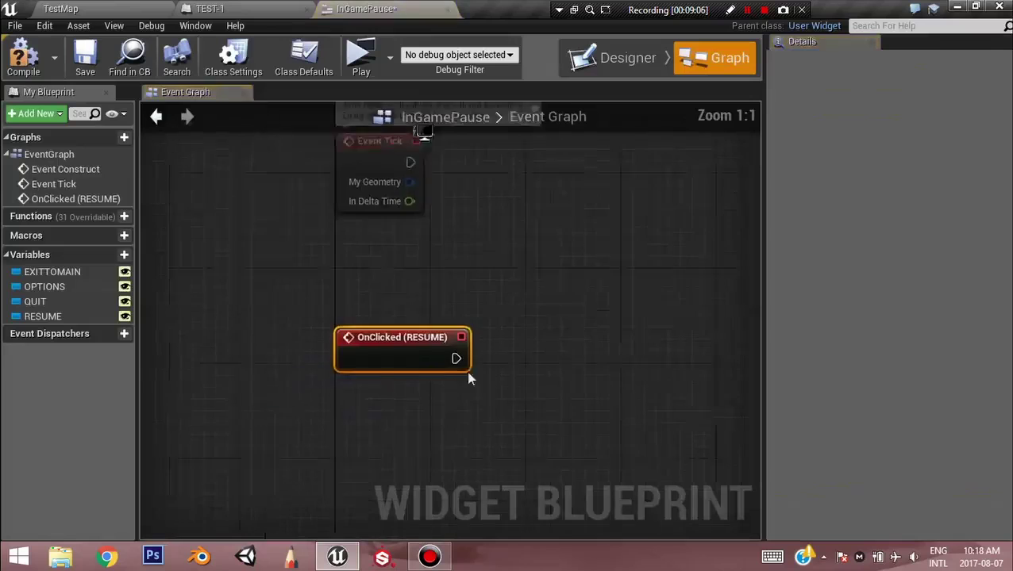
Connect a Set Game Paused node to the RESUME button's OnClicked event and save the widget blueprint
right_click_drag(460, 306, 449, 320)
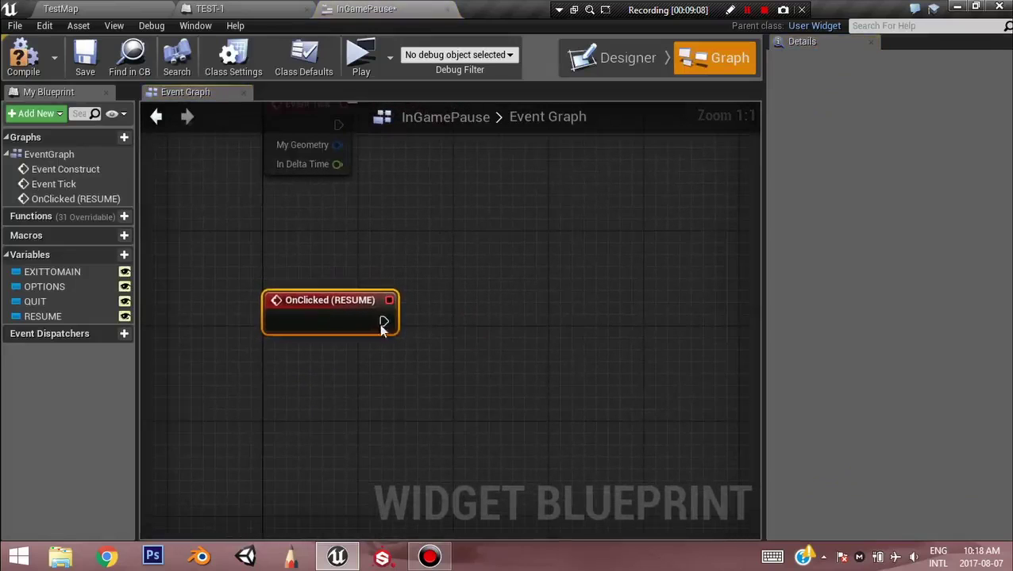
right_click_drag(441, 365, 391, 339)
right_click_drag(412, 295, 372, 307)
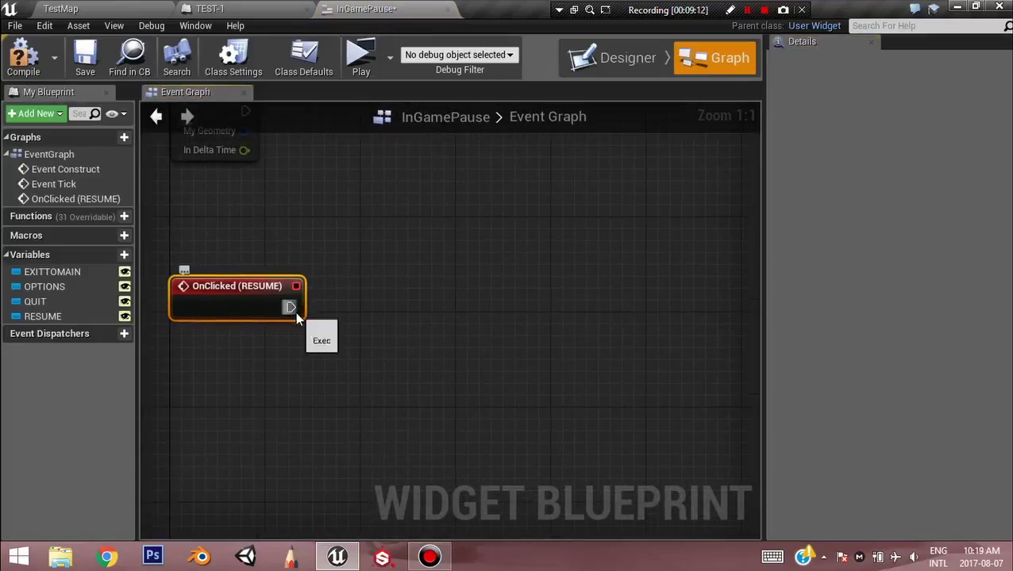
left_click_drag(292, 308, 434, 296)
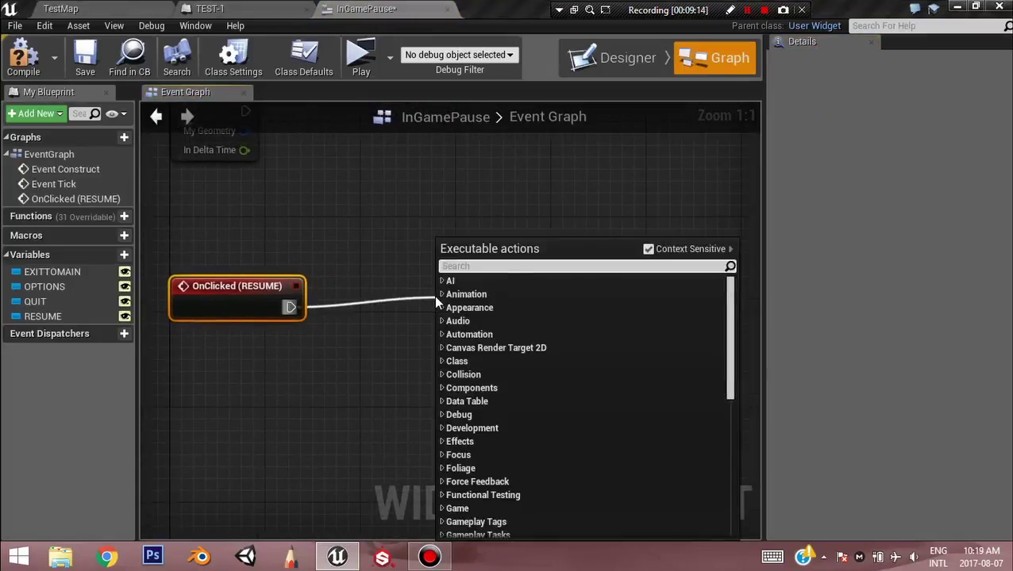
type("pause")
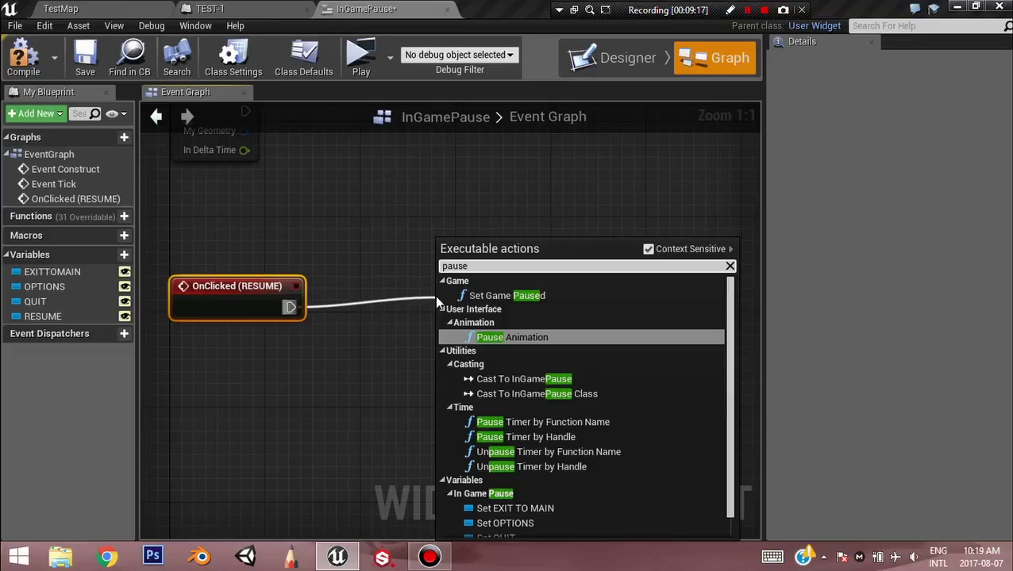
scroll(529, 428, "down", 1)
scroll(529, 429, "up", 1)
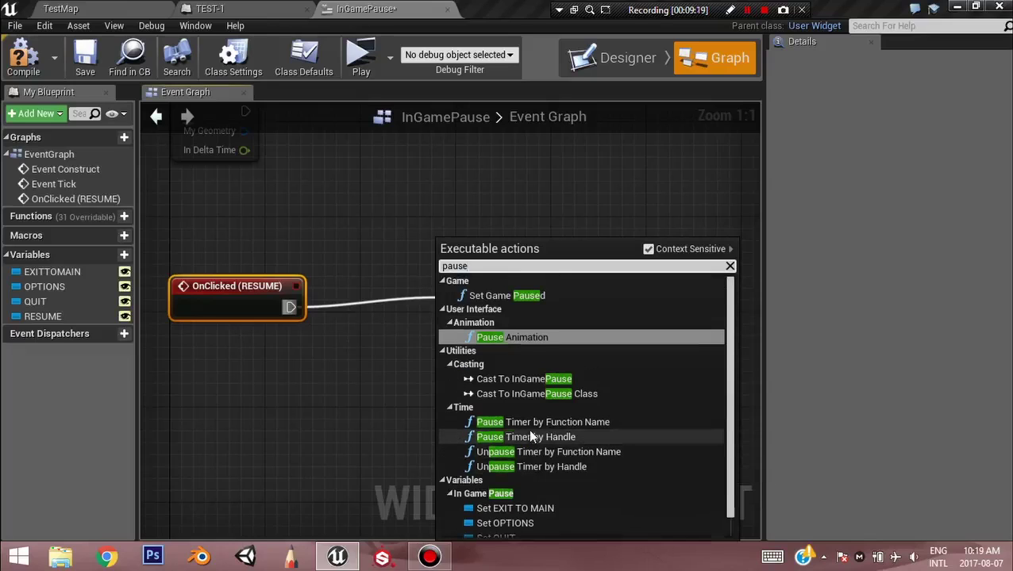
left_click(509, 298)
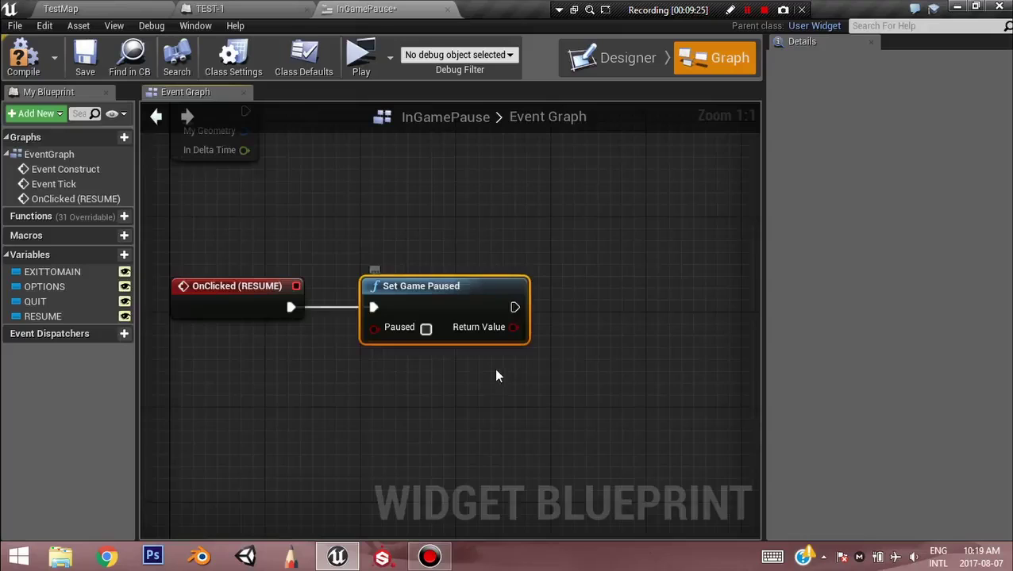
right_click_drag(496, 376, 357, 366)
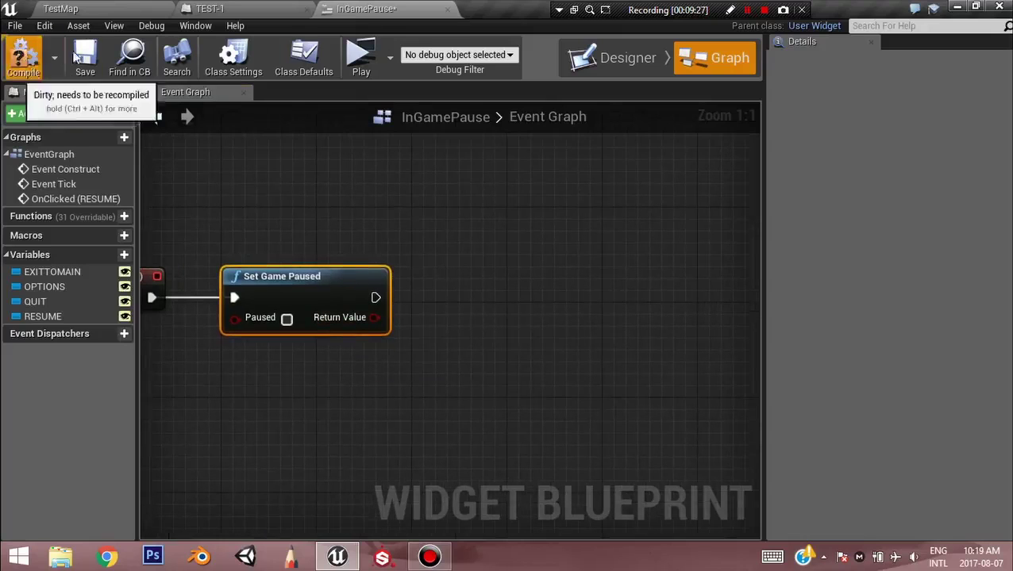
left_click(85, 56)
Add a Remove All Widgets node after Set Game Paused and align it beside that node
right_click_drag(393, 244, 314, 262)
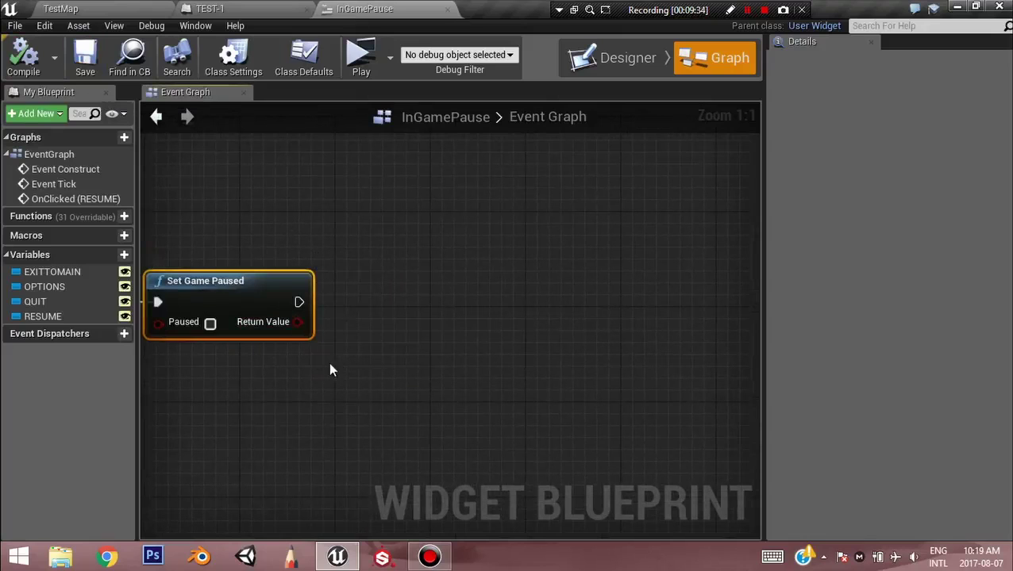
right_click_drag(264, 408, 288, 406)
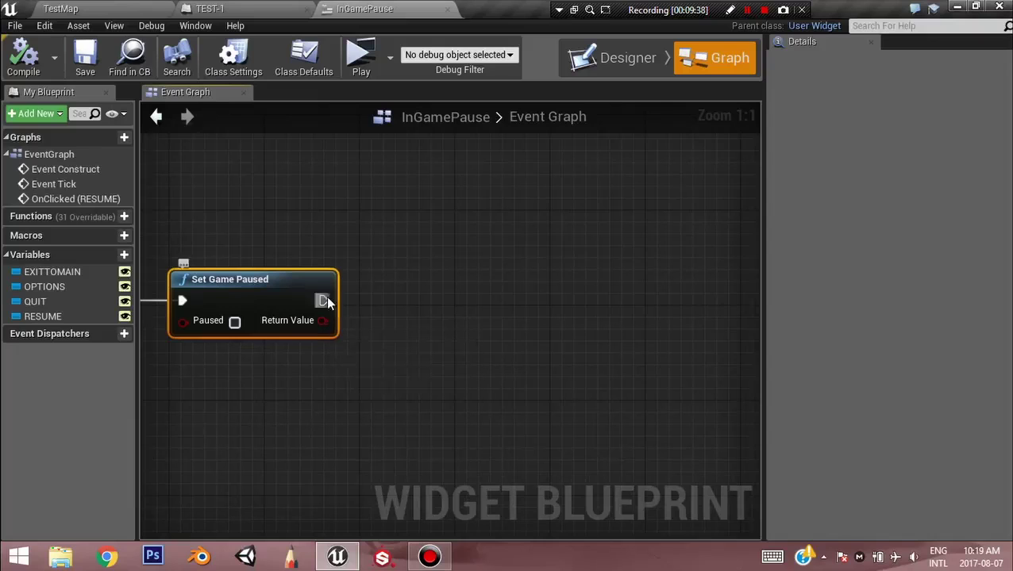
left_click_drag(323, 300, 430, 296)
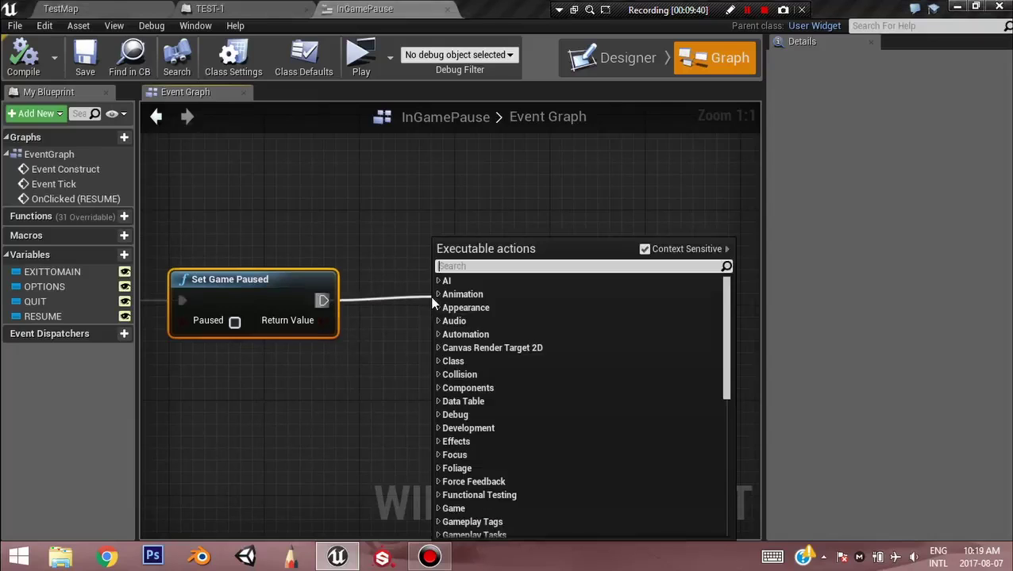
type("remov")
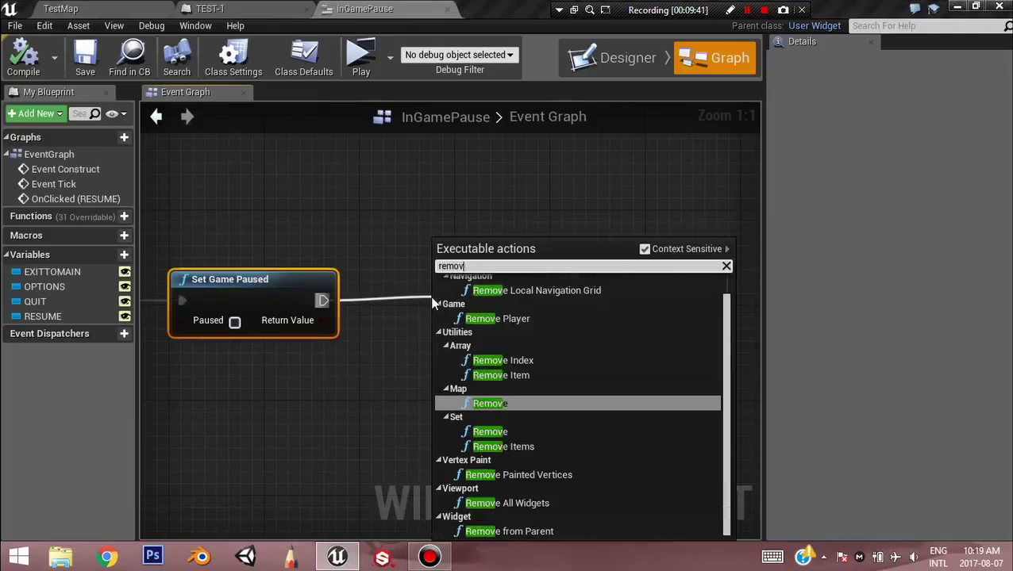
type("e a")
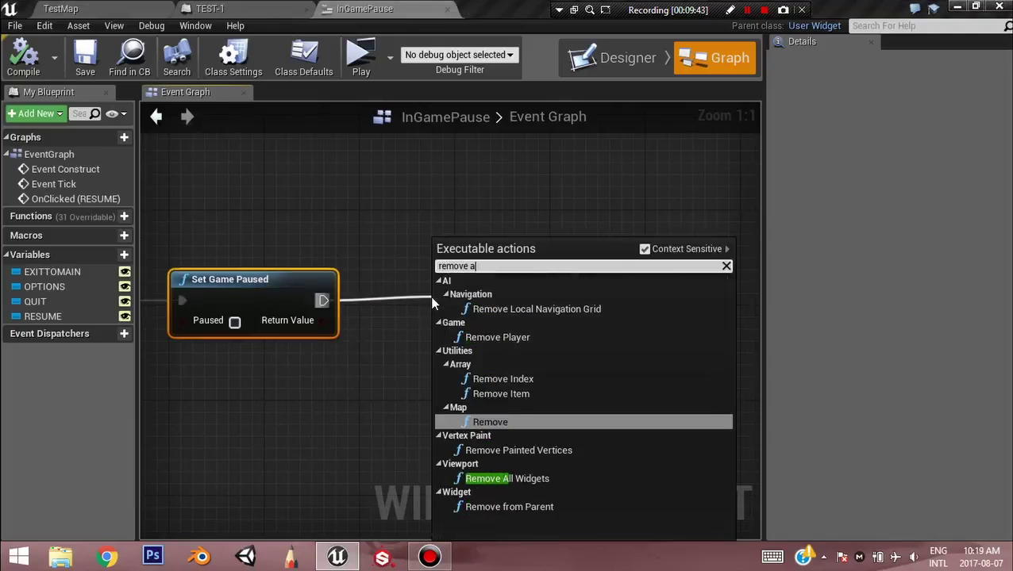
left_click(503, 479)
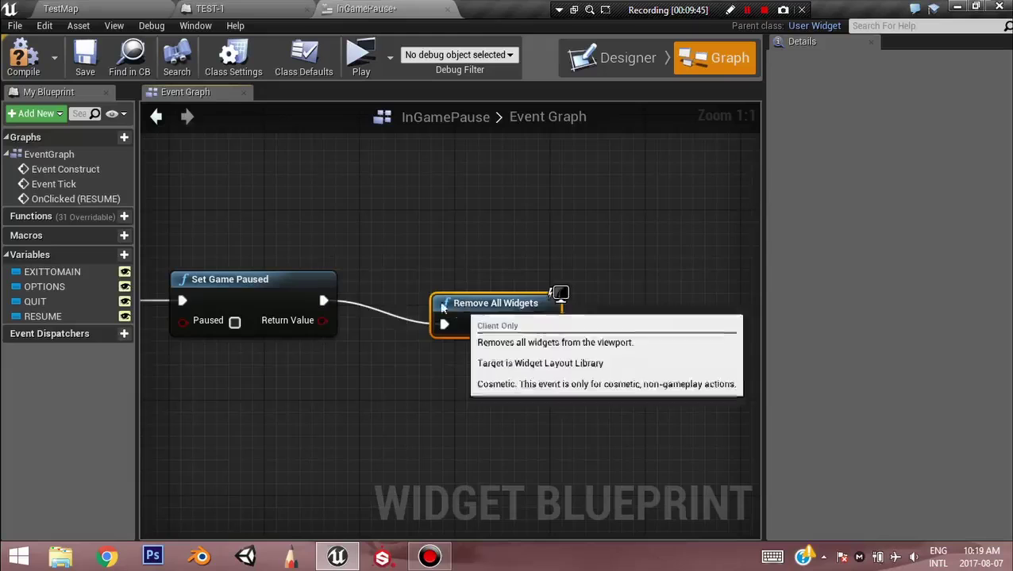
left_click_drag(443, 308, 363, 284)
right_click_drag(363, 308, 200, 308)
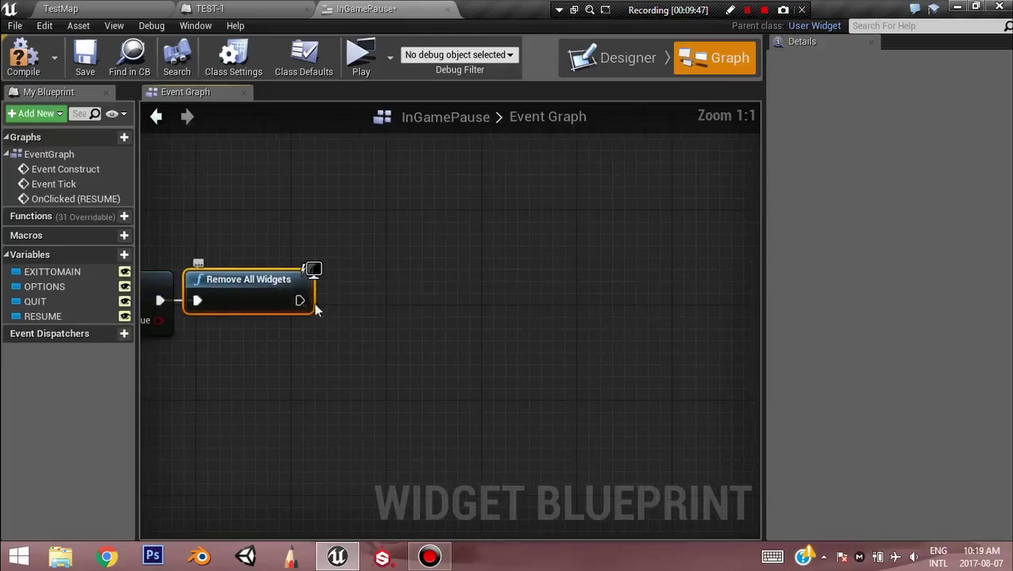
left_click_drag(299, 301, 407, 299)
type("c")
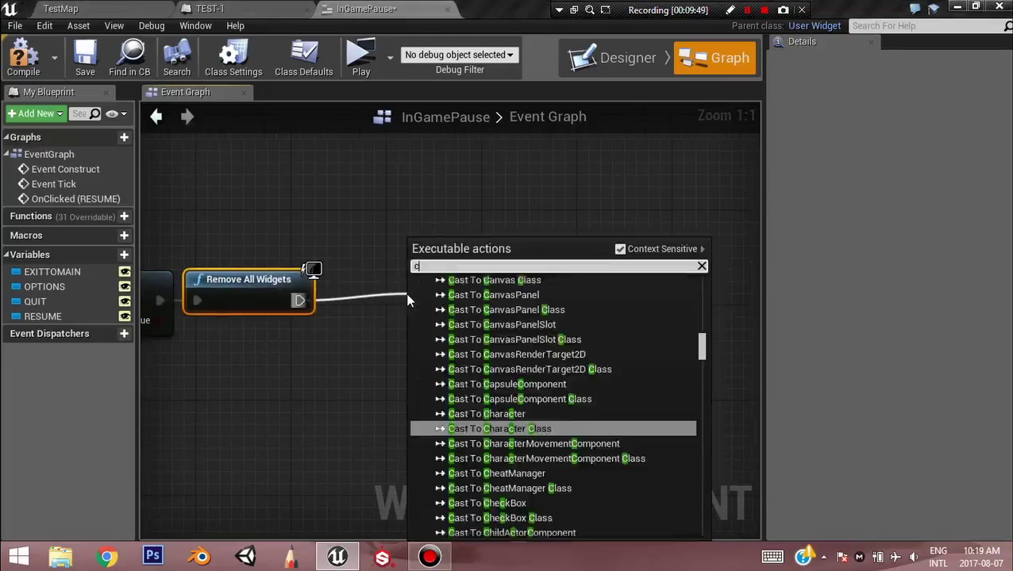
type("reate")
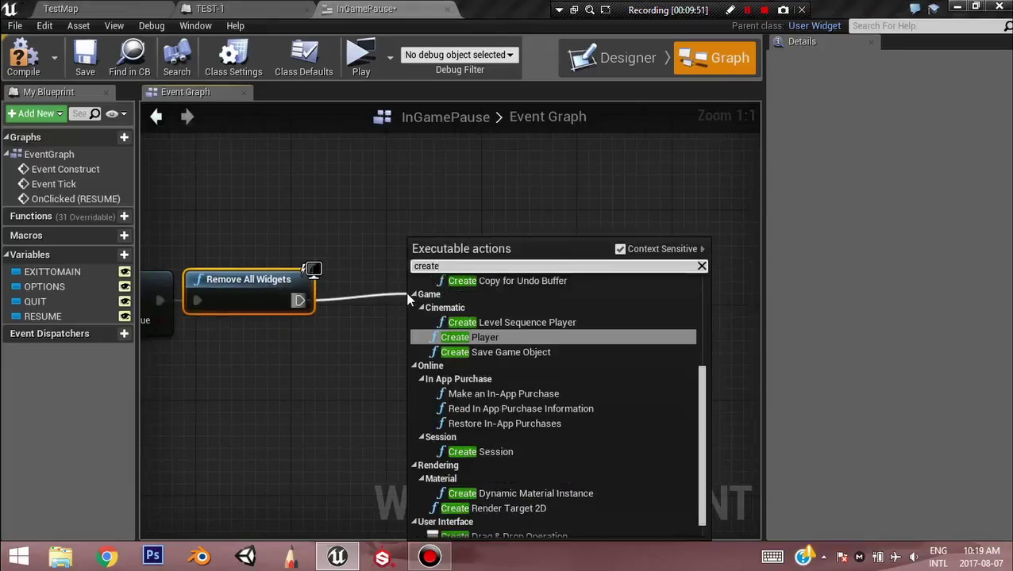
key("BackSpace")
key("BackSpace")
key("BackSpace")
key("BackSpace")
key("BackSpace")
key("BackSpace")
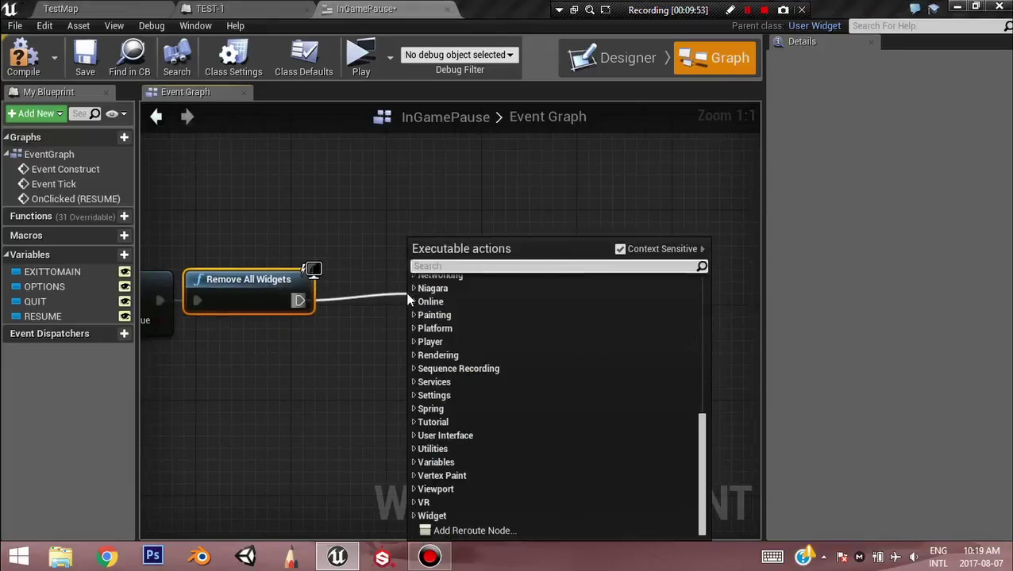
Look over the Event Construct area of the widget graph and examine the node groups in the TEST-1 character blueprint's event graph
right_click_drag(252, 165, 727, 478)
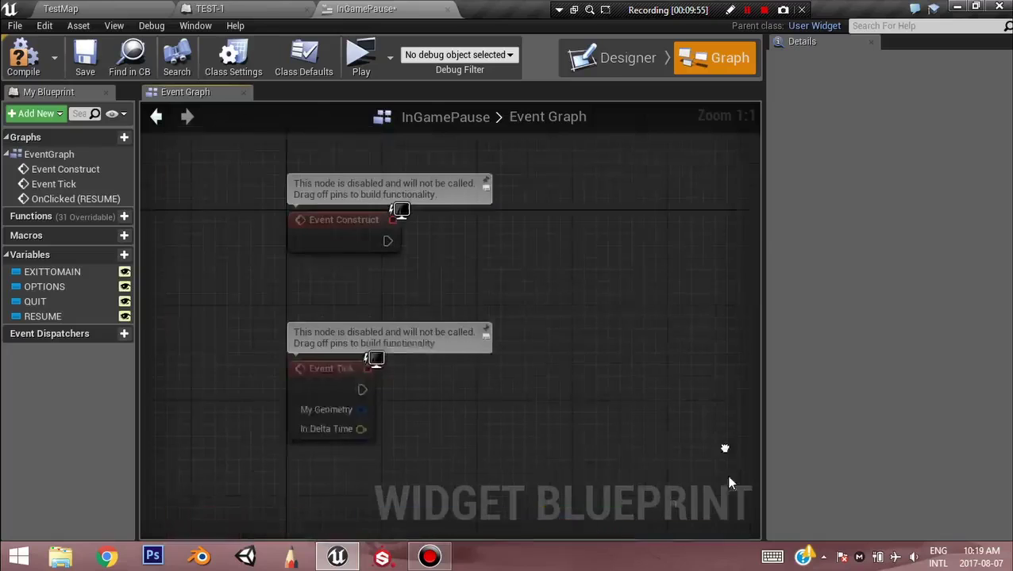
right_click_drag(470, 316, 381, 315)
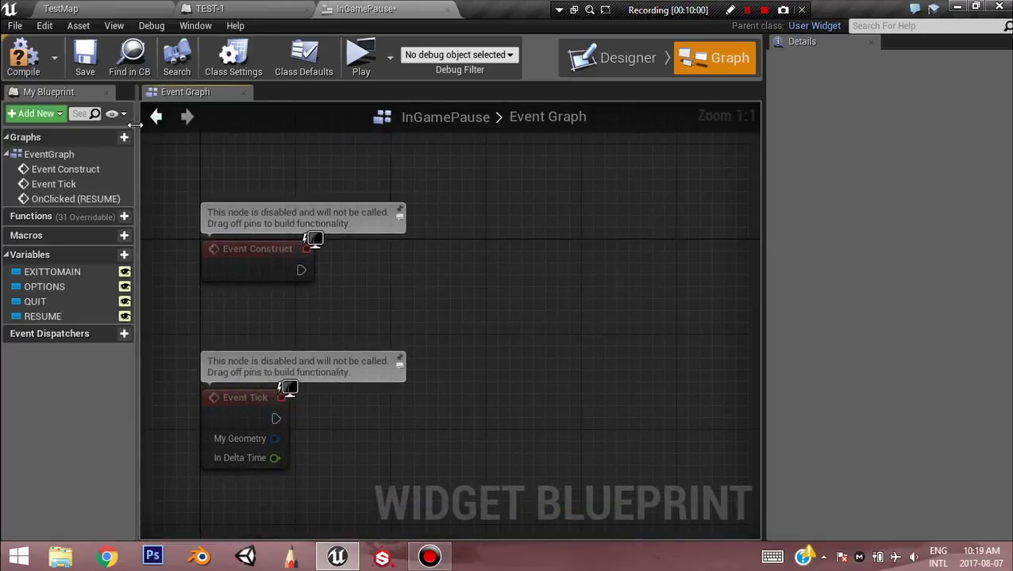
left_click(250, 10)
scroll(444, 378, "down", 6)
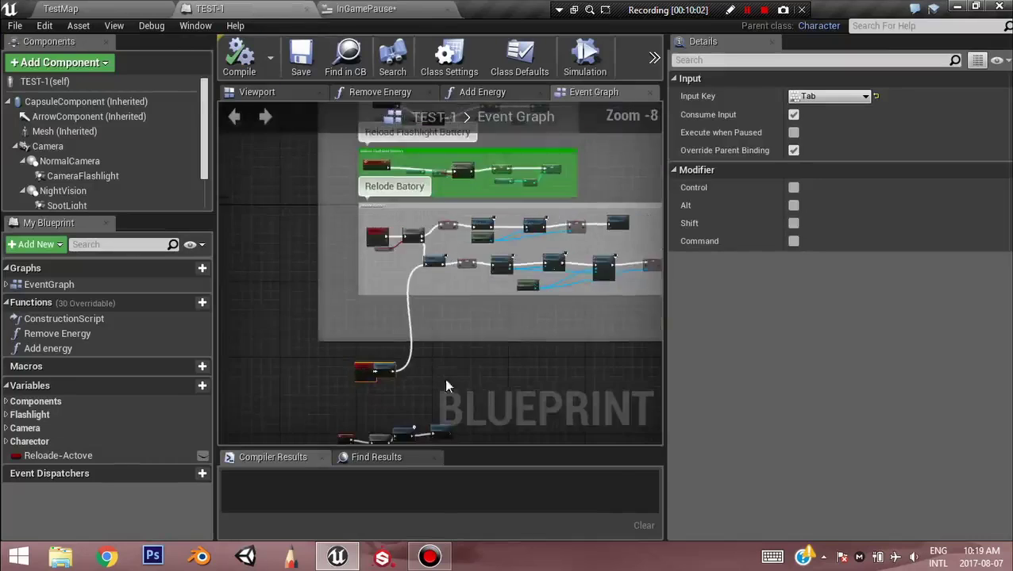
right_click_drag(444, 379, 401, 556)
right_click_drag(445, 349, 357, 437)
right_click_drag(361, 238, 402, 430)
right_click_drag(471, 119, 255, 251)
scroll(412, 333, "down", 4)
scroll(413, 276, "up", 6)
scroll(275, 326, "up", 5)
mouse_move(507, 361)
right_mouse_down()
mouse_move(344, 349)
mouse_move(619, 389)
mouse_move(488, 354)
right_mouse_up()
Return to the InGamePause widget blueprint and delete the Event Tick node from its event graph
left_click(361, 8)
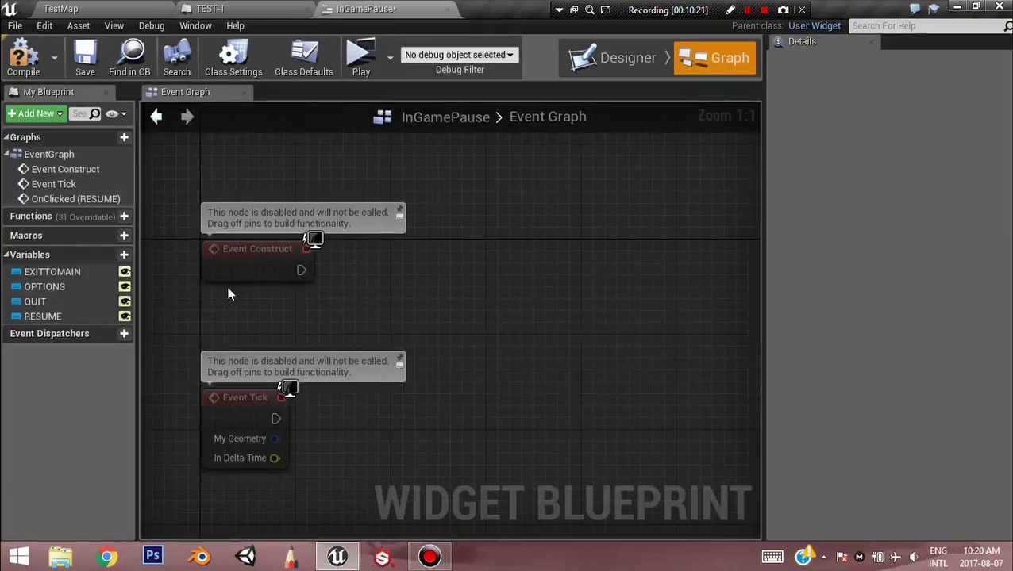
left_click(222, 400)
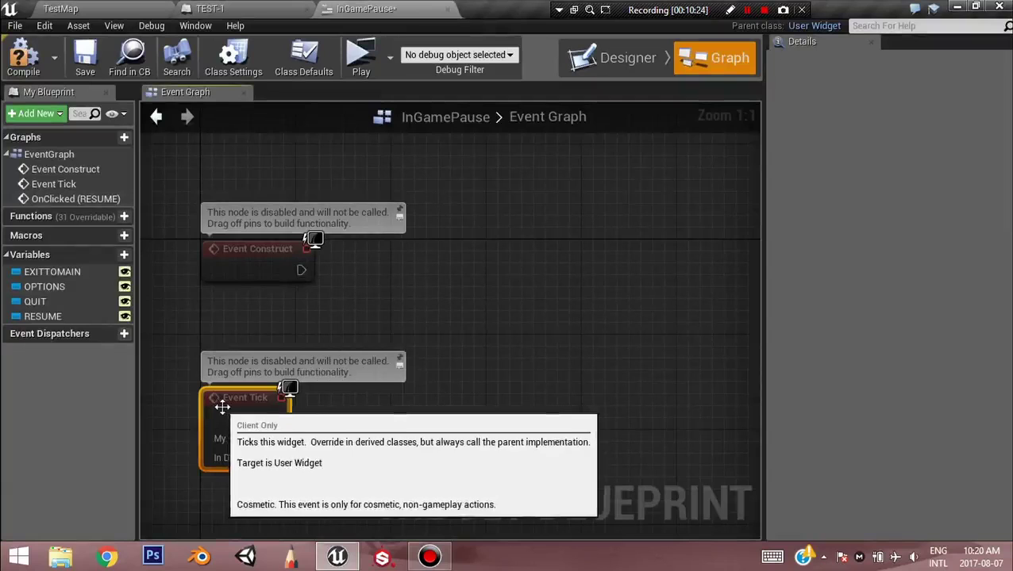
key("Delete")
Add a Get Player Character node and place it just below the Event Construct node
right_click_drag(212, 332, 197, 331)
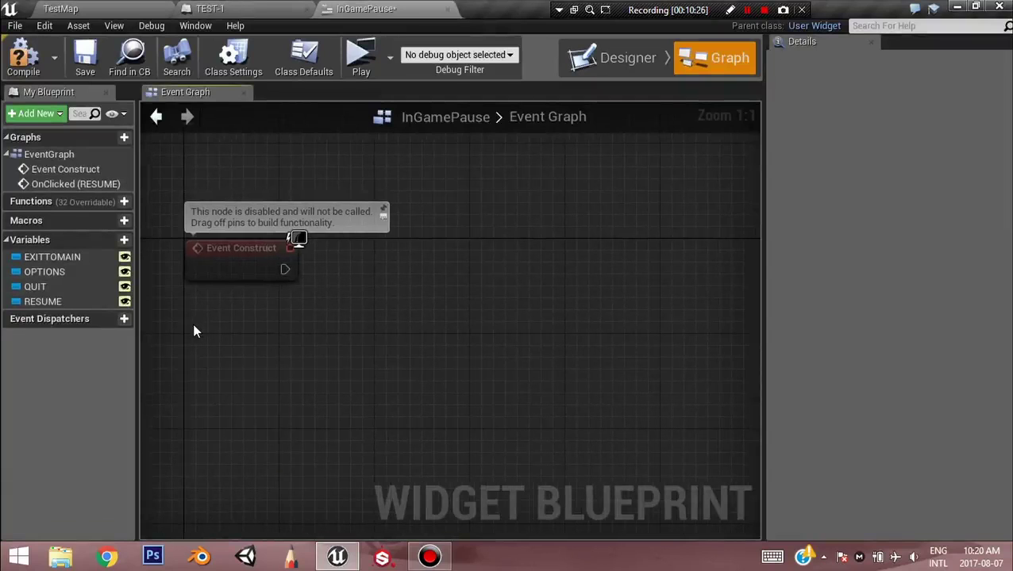
right_click(193, 327)
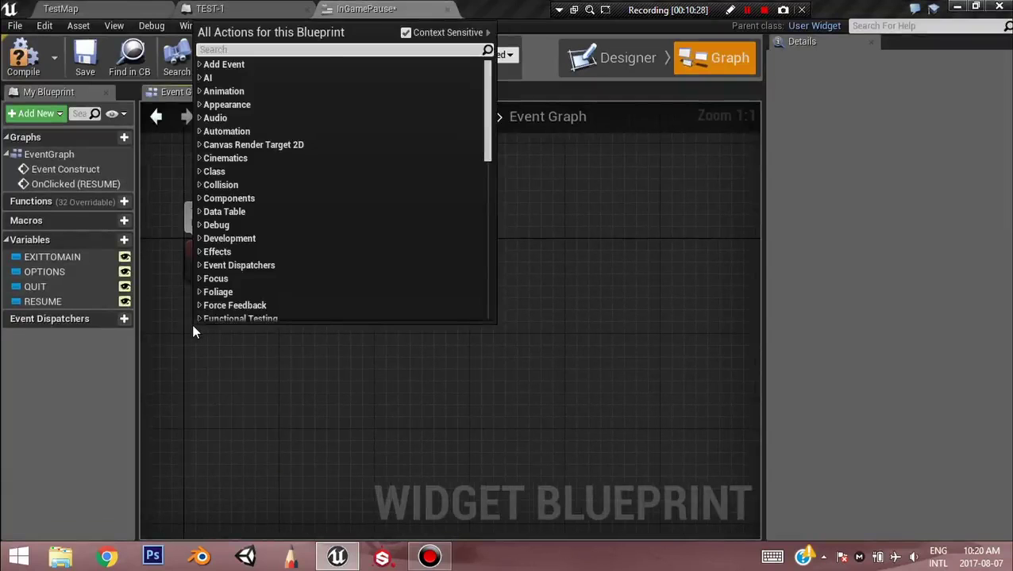
type("get p")
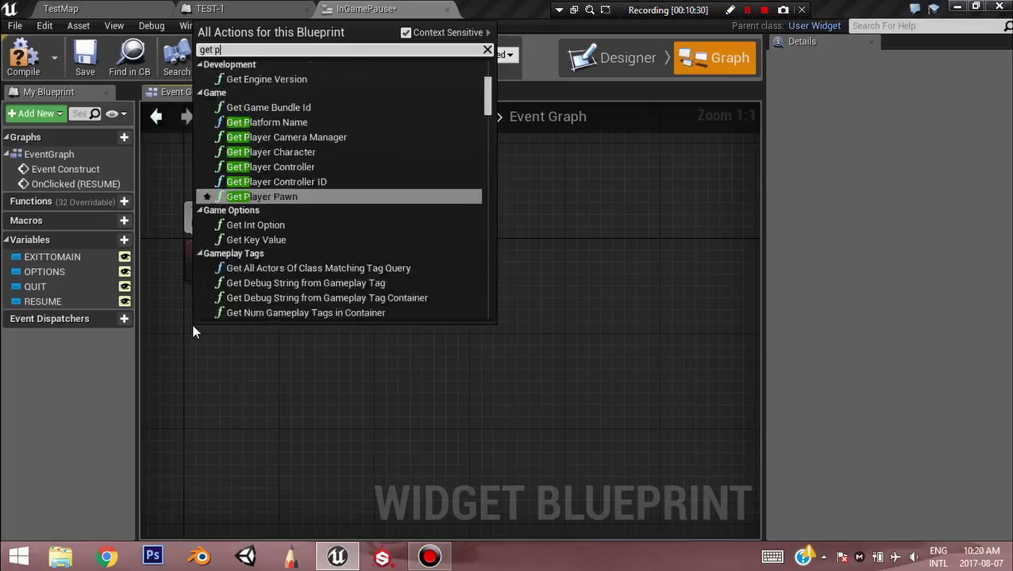
type("lay")
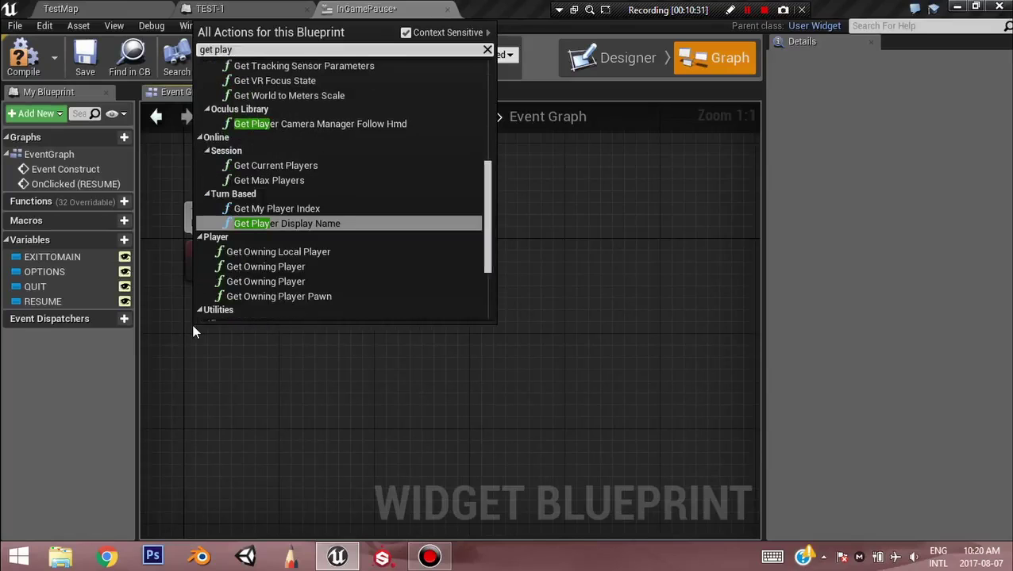
type("er")
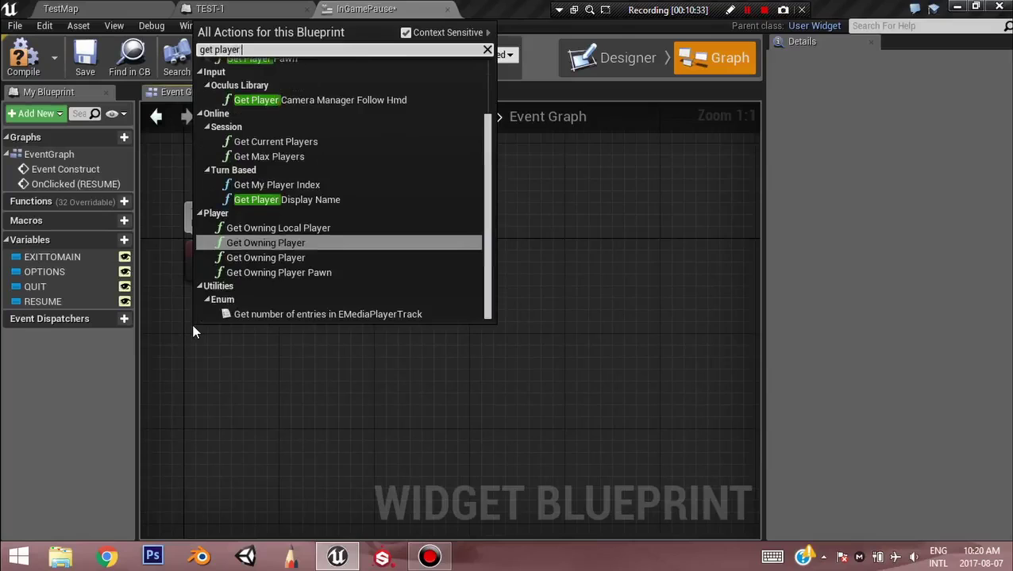
type(" c")
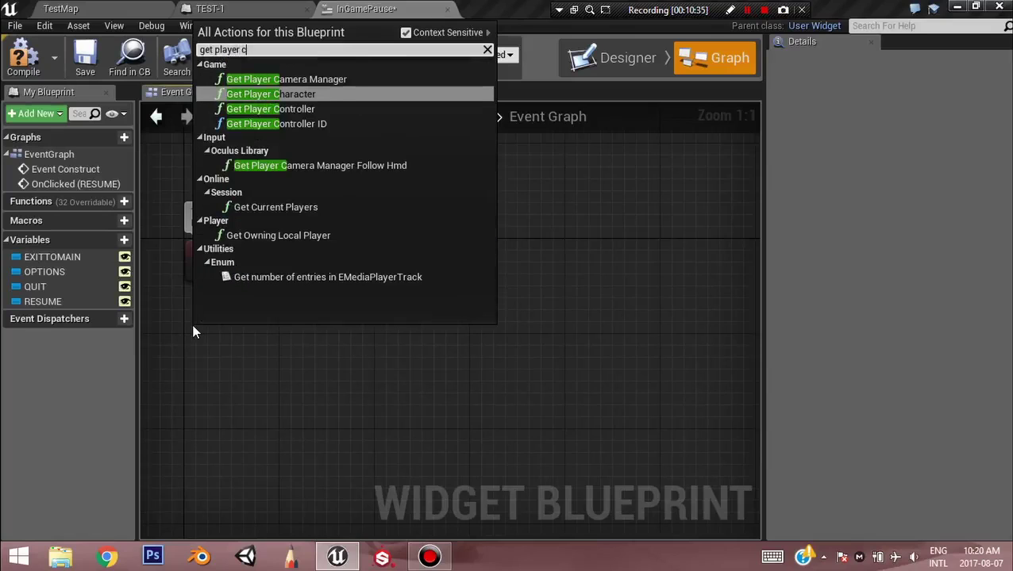
key("Return")
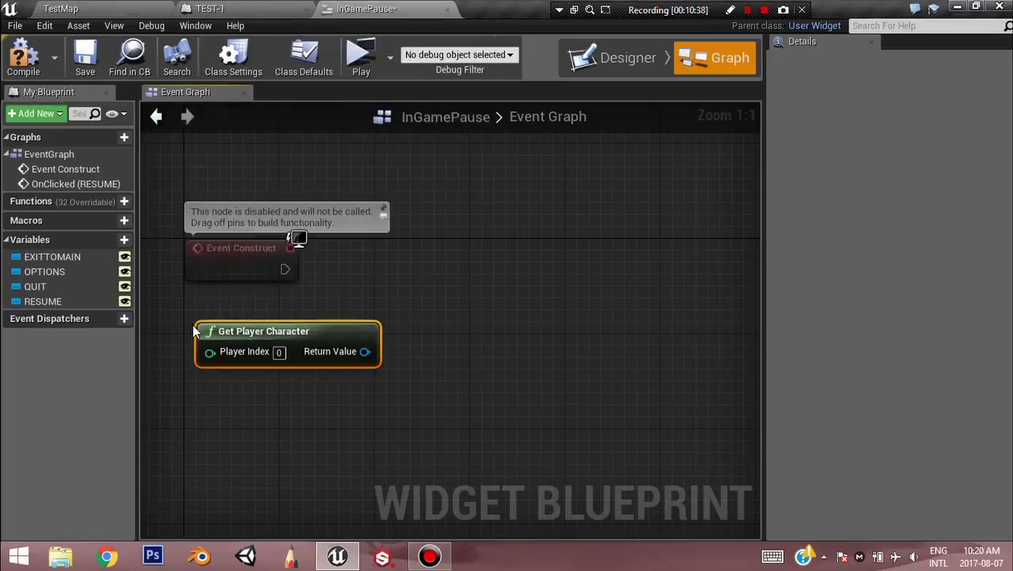
mouse_move(278, 335)
left_mouse_down()
mouse_move(254, 347)
mouse_move(266, 346)
left_mouse_up()
Add a Cast To TEST-1 node with its Object input fed by Get Player Character's return value
left_click_drag(353, 363, 394, 253)
type("cast")
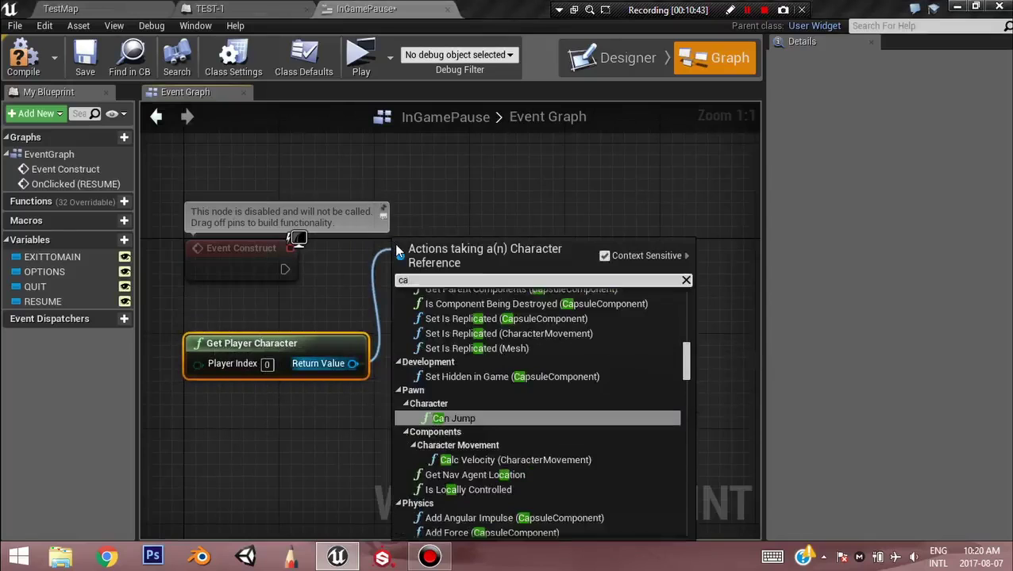
key("Down")
key("Down")
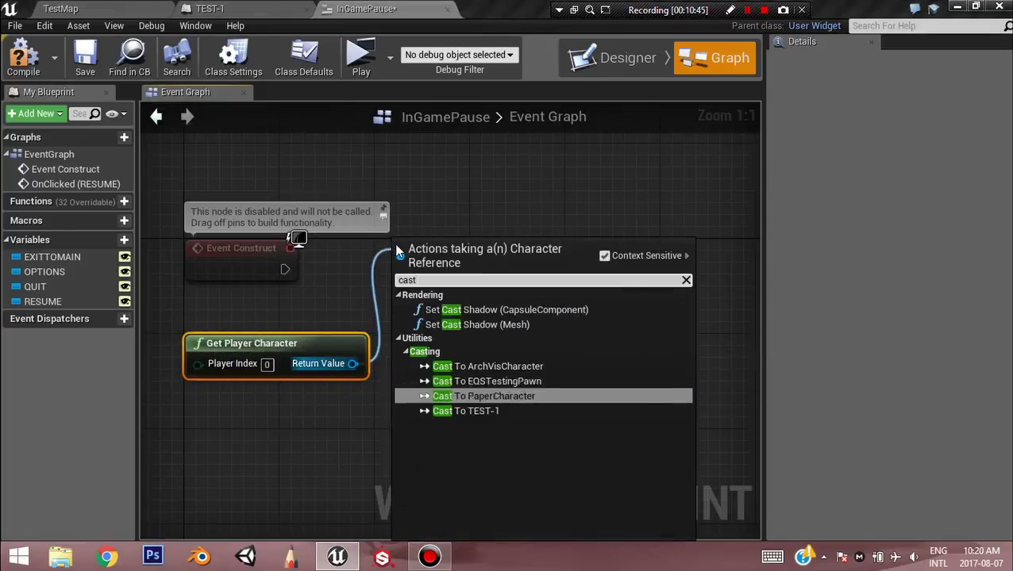
key("Return")
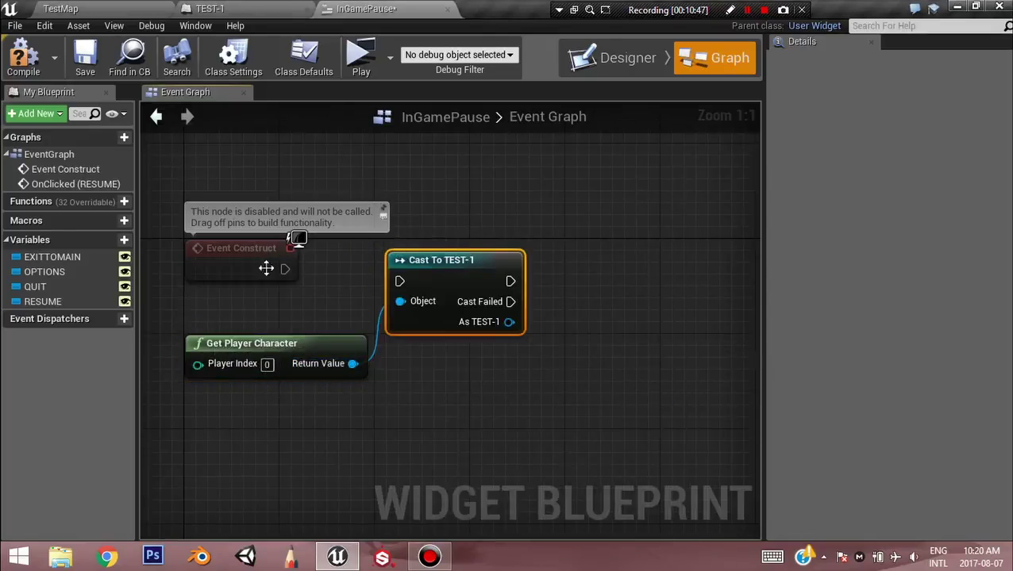
Wire the Event Construct node's execution output into the Cast To TEST-1 node
left_click_drag(285, 271, 401, 282)
right_click_drag(560, 287, 305, 275)
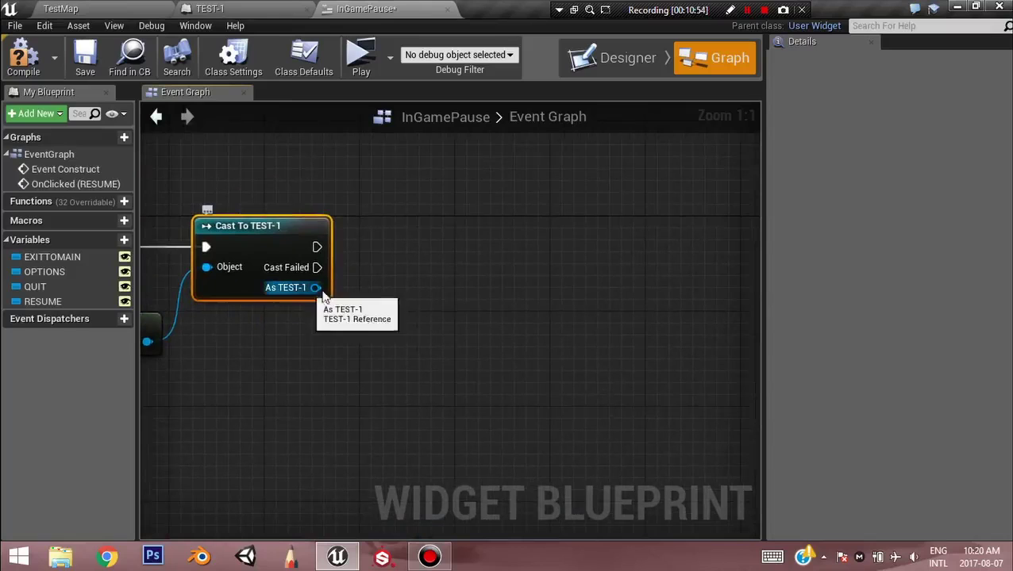
left_click_drag(316, 290, 406, 258)
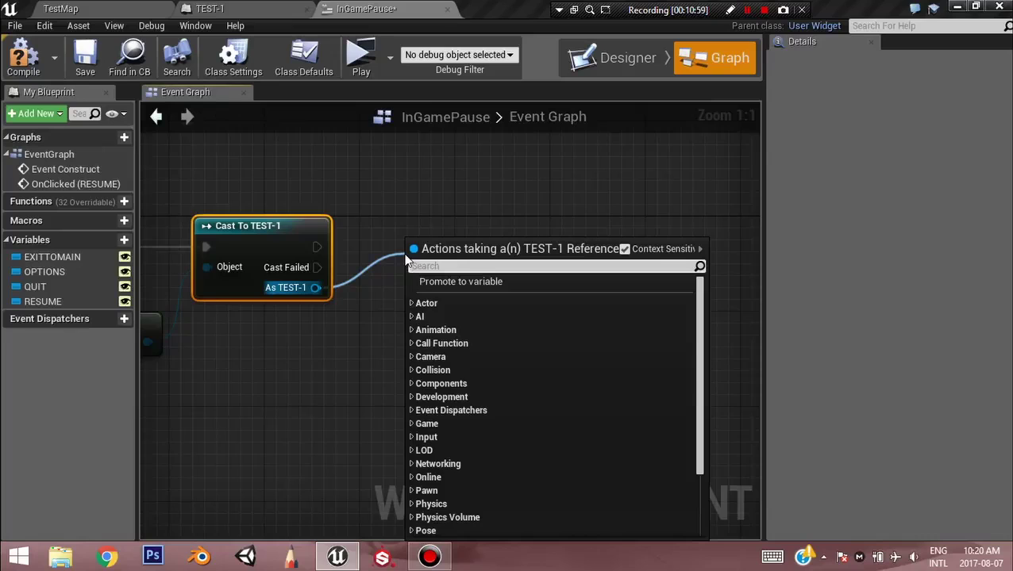
type("in")
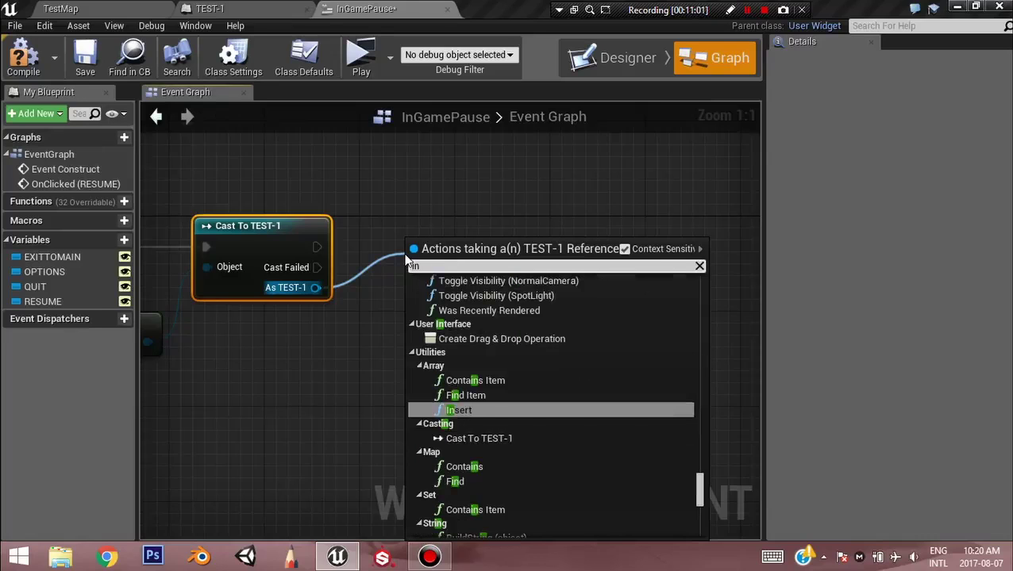
type("ga")
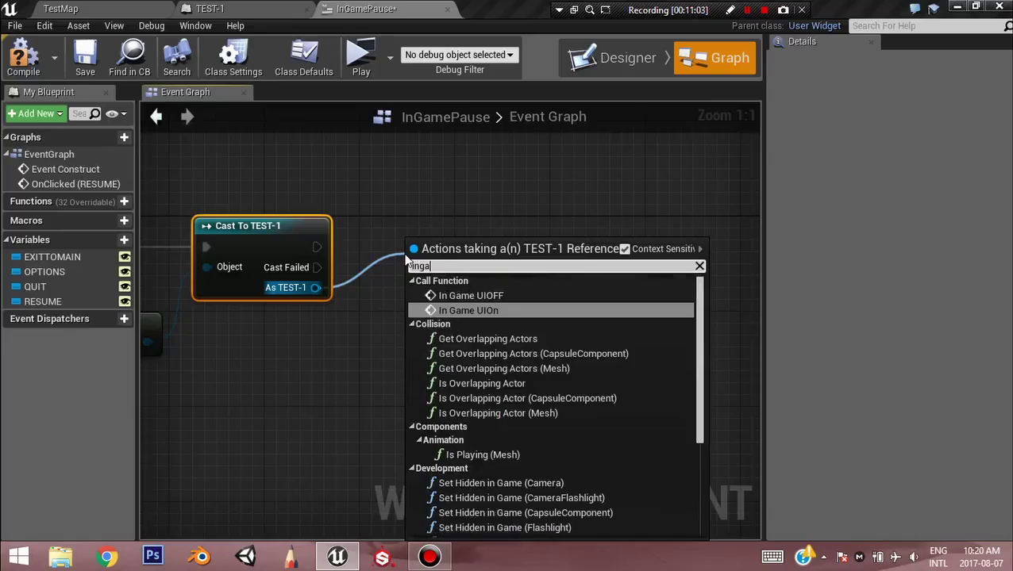
key("Return")
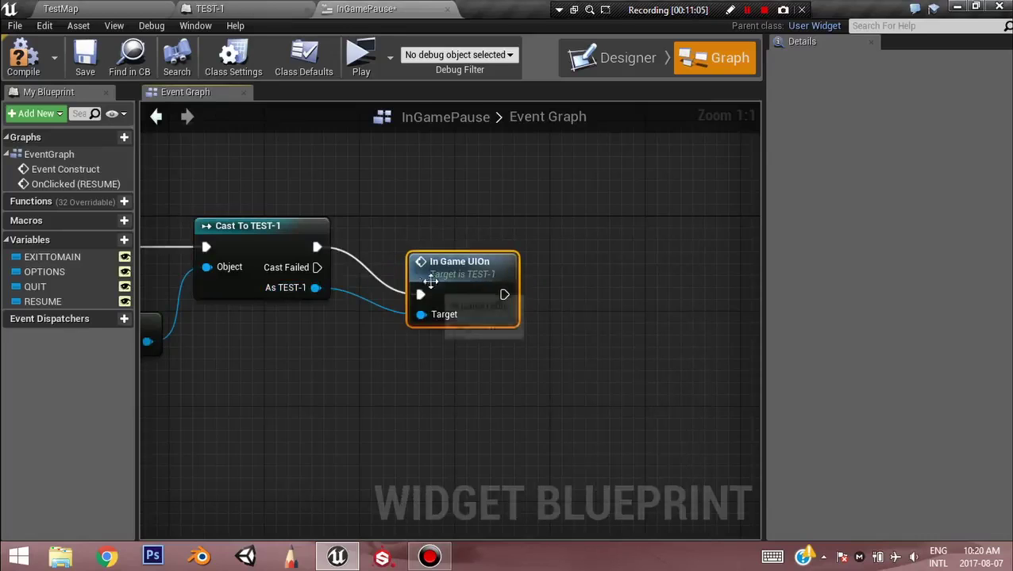
left_click_drag(425, 274, 458, 219)
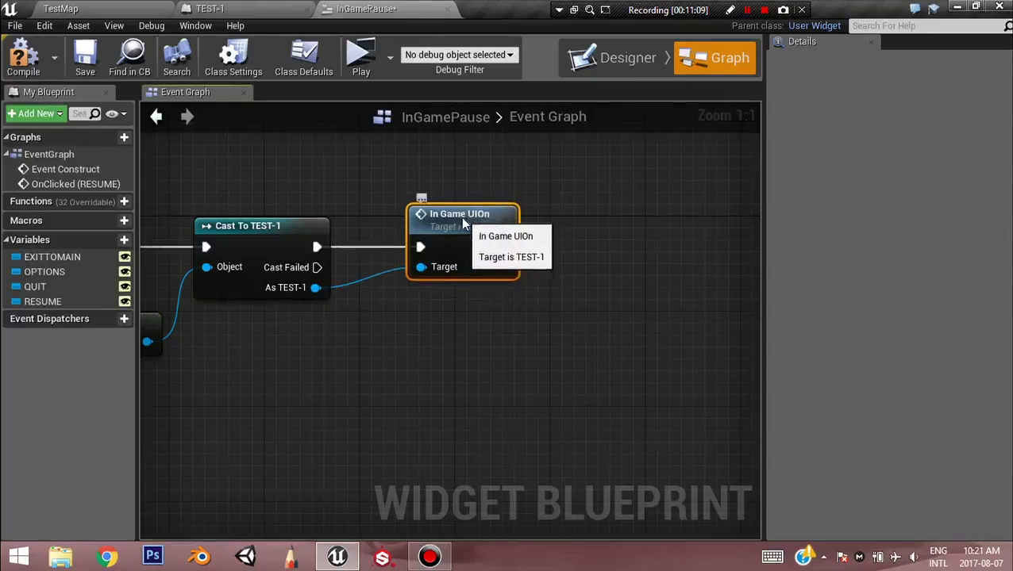
left_click(23, 60)
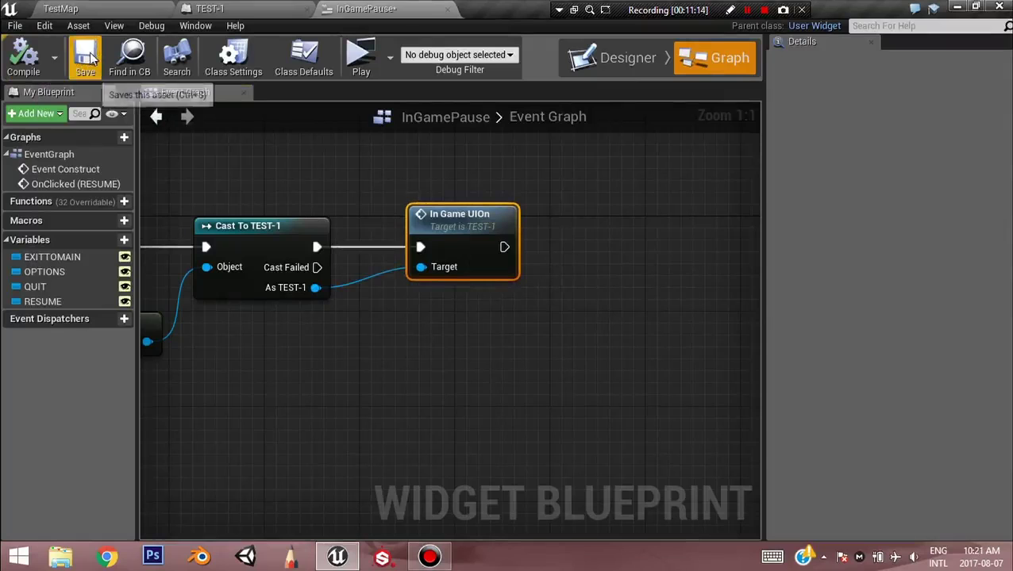
right_click_drag(441, 192, 594, 174)
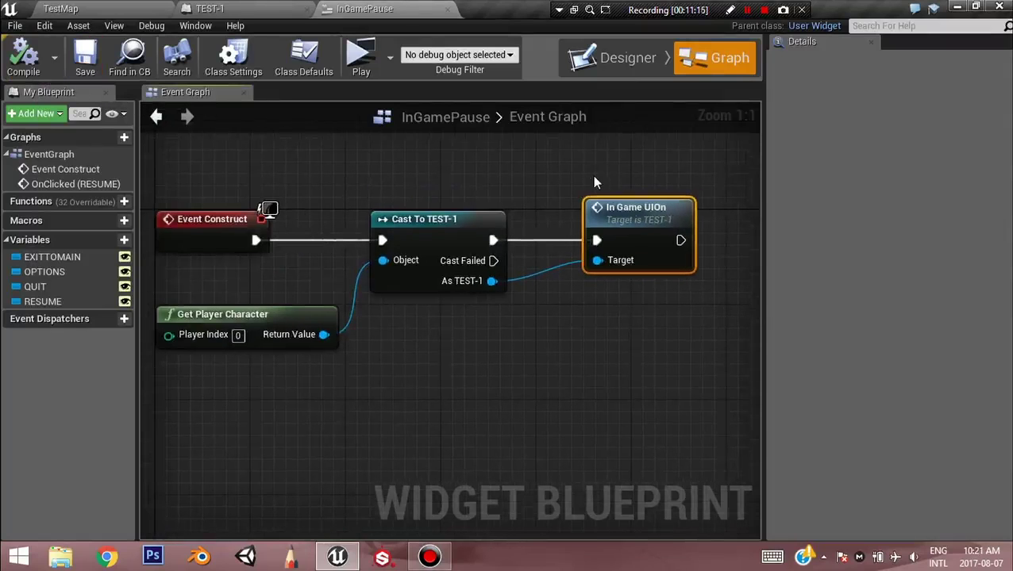
scroll(593, 175, "down", 1)
right_click_drag(637, 214, 493, 214)
key("Delete")
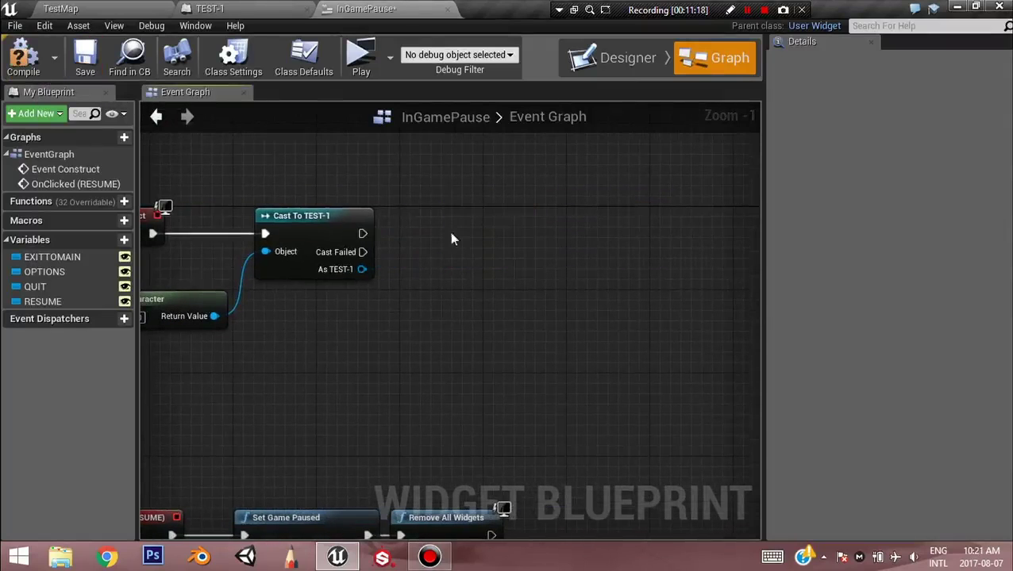
Promote the cast's As TEST-1 output to a variable named Player and move its SET node closer to the cast
right_click(362, 270)
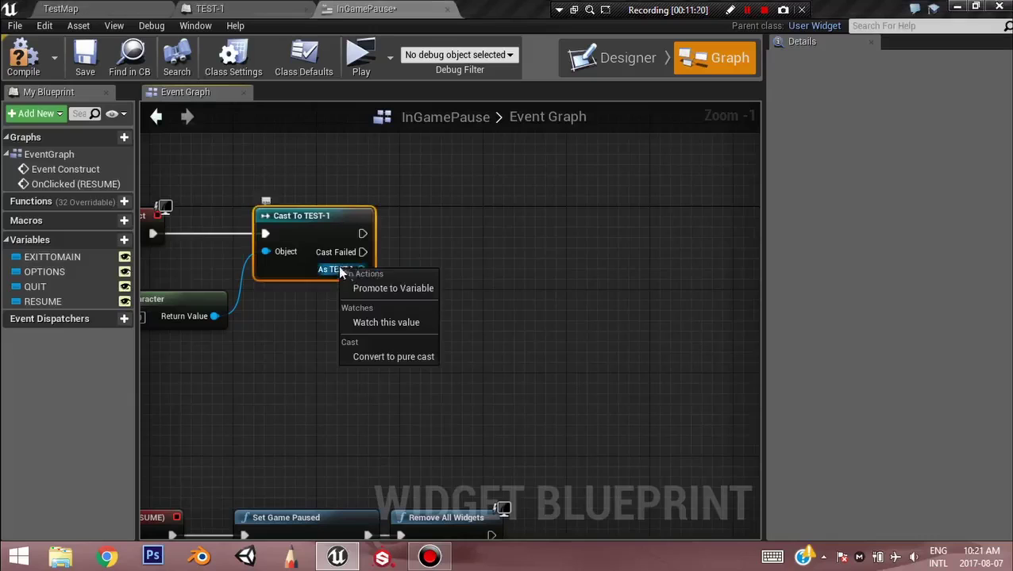
left_click(393, 289)
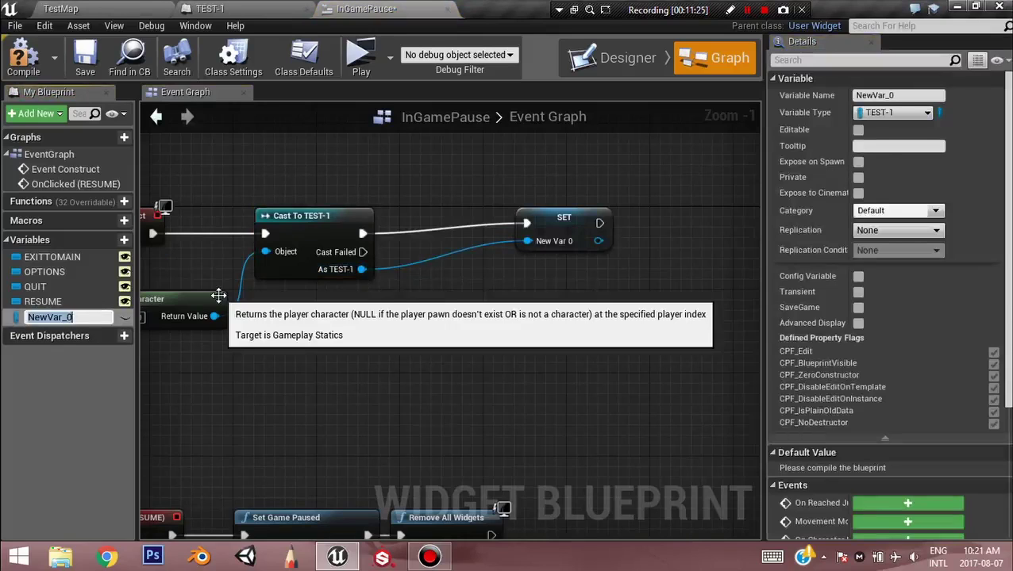
type("Player")
key("Return")
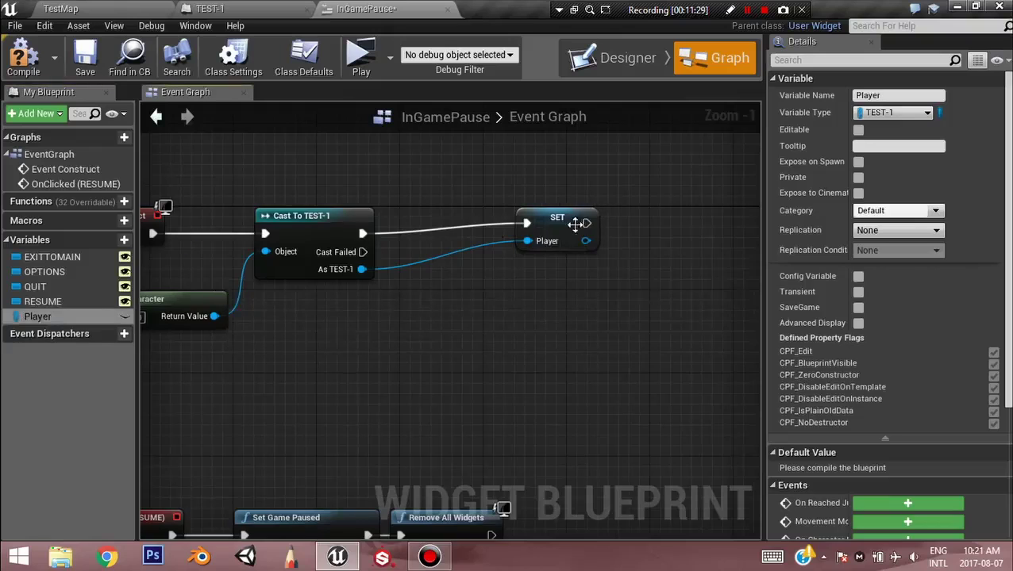
left_click_drag(548, 233, 468, 245)
Delete the Remove All Widgets node from the OnClicked (RESUME) chain
right_click_drag(516, 464, 531, 205)
left_click(530, 249)
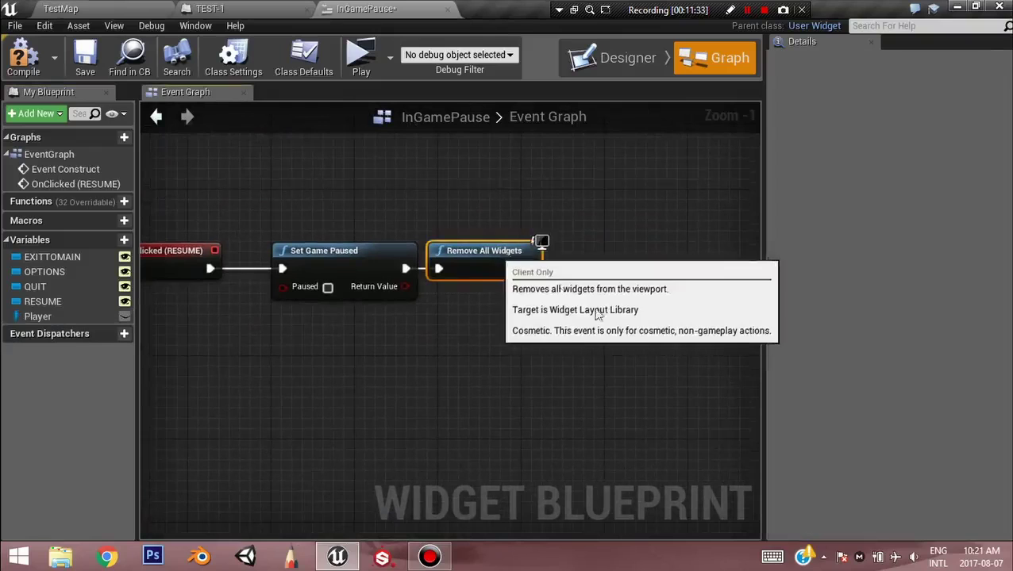
key("Delete")
Add a Player getter that feeds an In Game UIOn call, and run that call right after Set Game Paused
right_click_drag(433, 278, 380, 297)
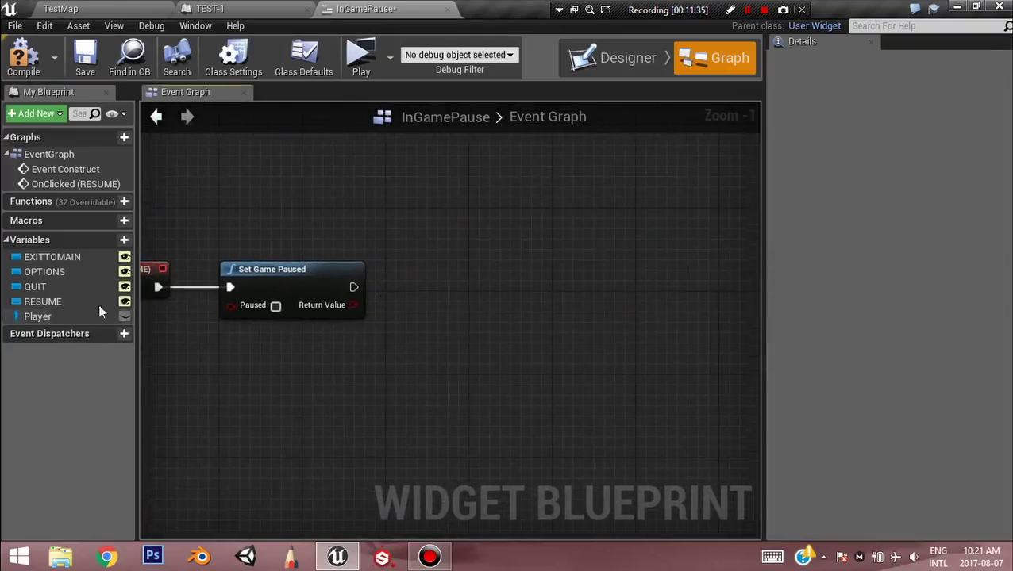
left_click_drag(30, 314, 282, 344)
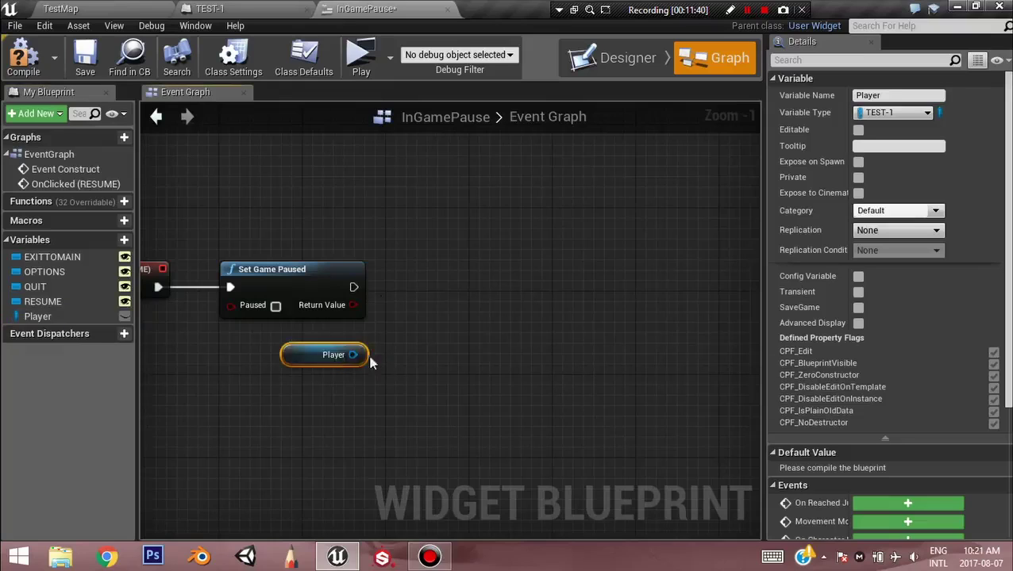
left_click_drag(354, 354, 431, 291)
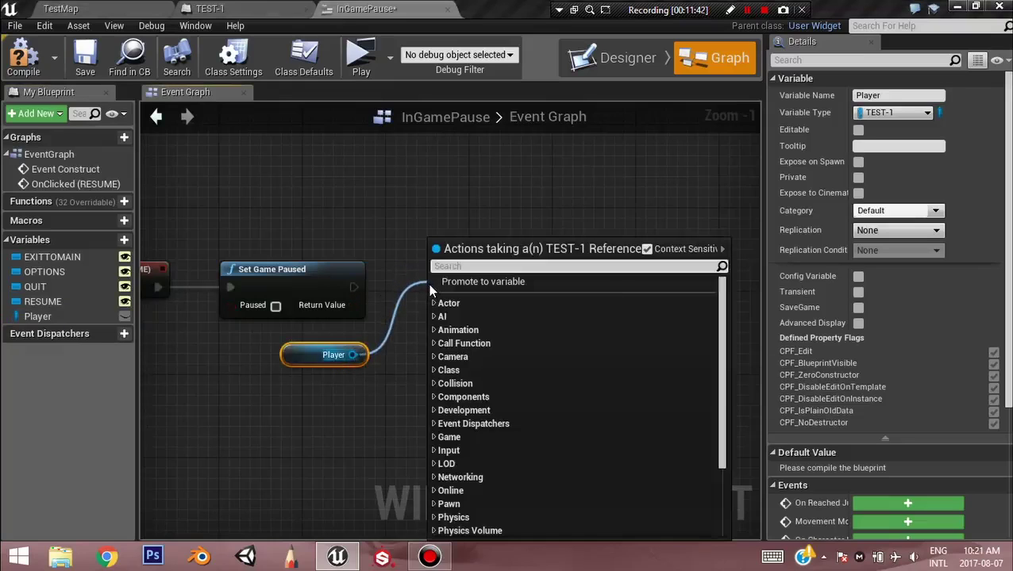
type("ingam")
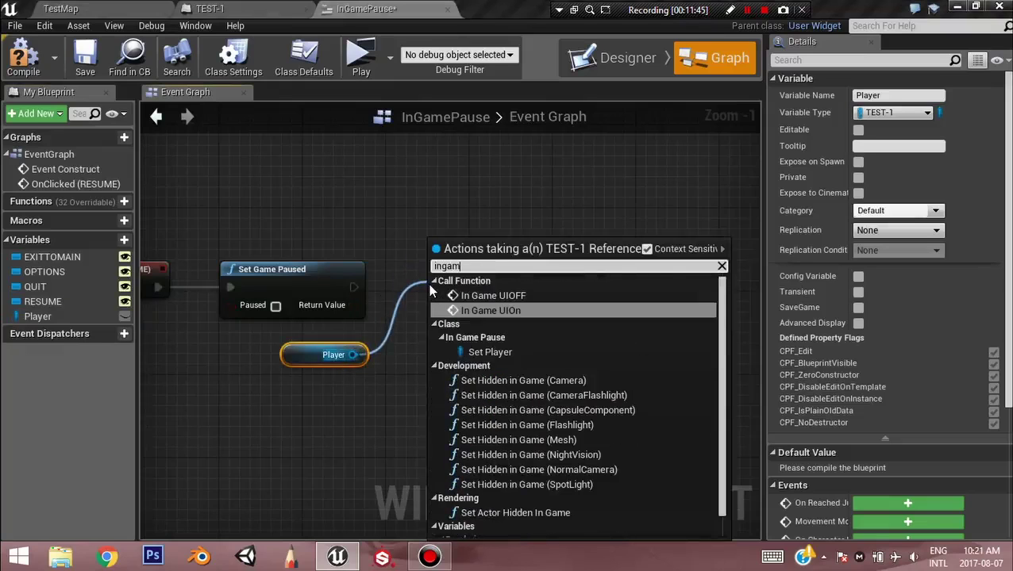
key("Return")
left_click_drag(353, 287, 432, 258)
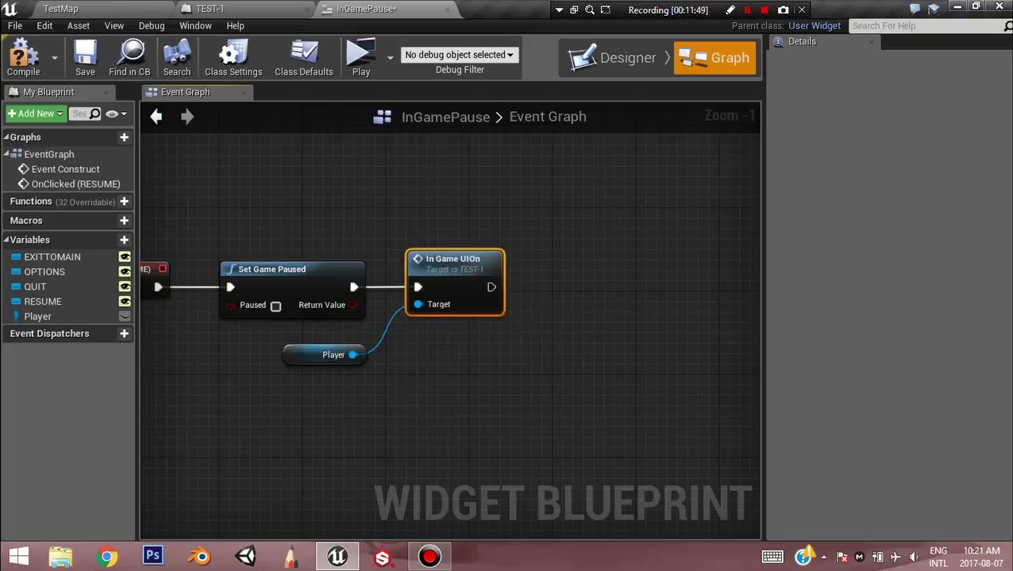
Compile and save the InGamePause widget blueprint
right_click_drag(389, 381, 543, 303)
left_click(23, 60)
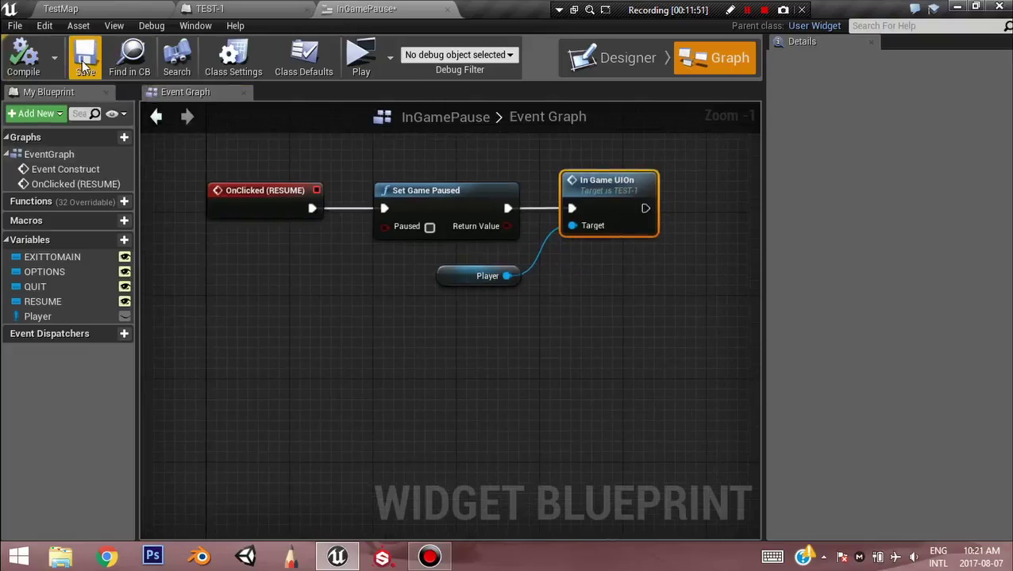
left_click(85, 57)
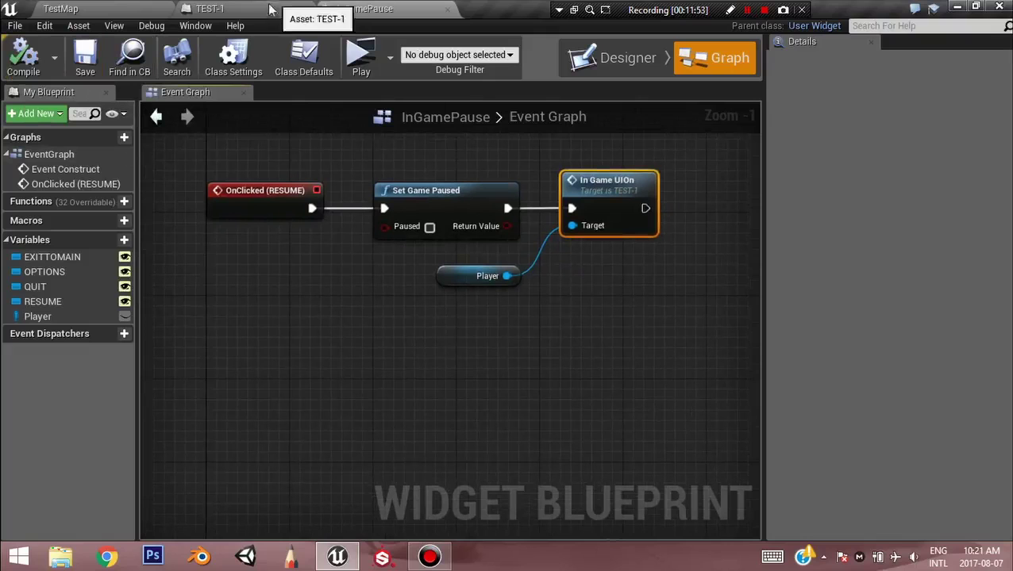
Examine the InGameUIOn and InGameUIOFF custom event chains in the TEST-1 character blueprint's event graph
left_click(212, 9)
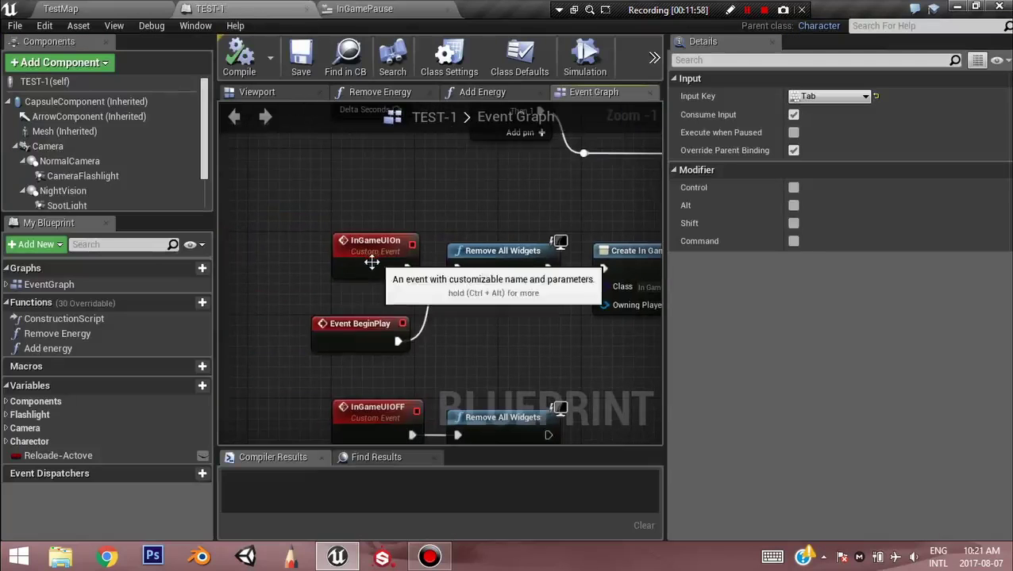
right_click_drag(507, 317, 299, 291)
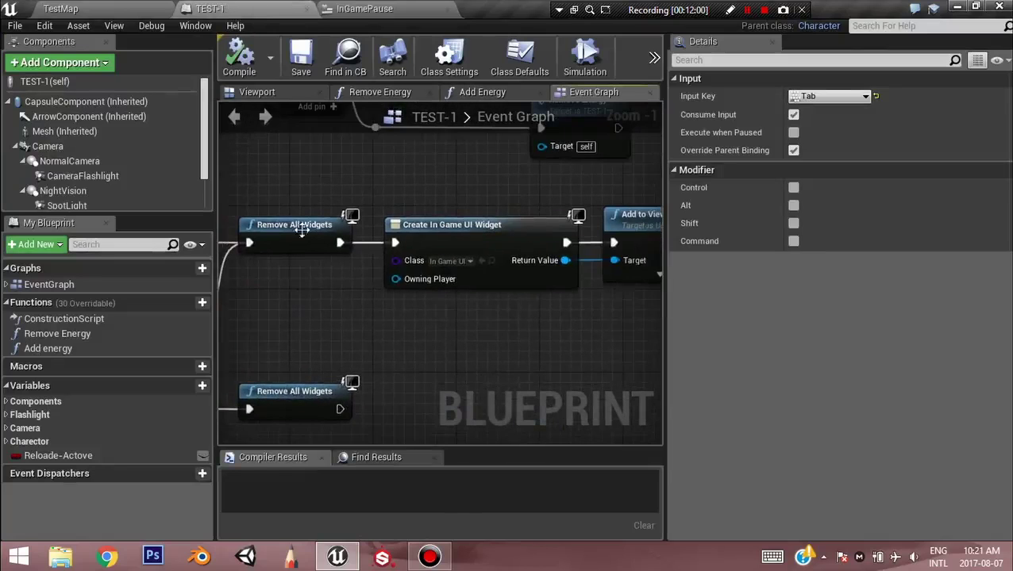
right_click_drag(469, 256, 334, 262)
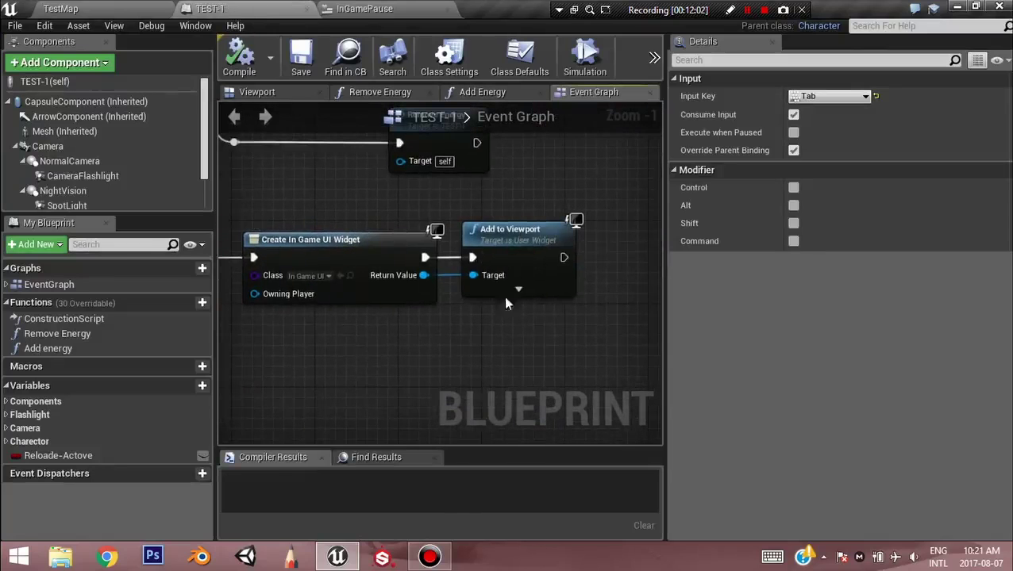
right_click_drag(346, 332, 618, 218)
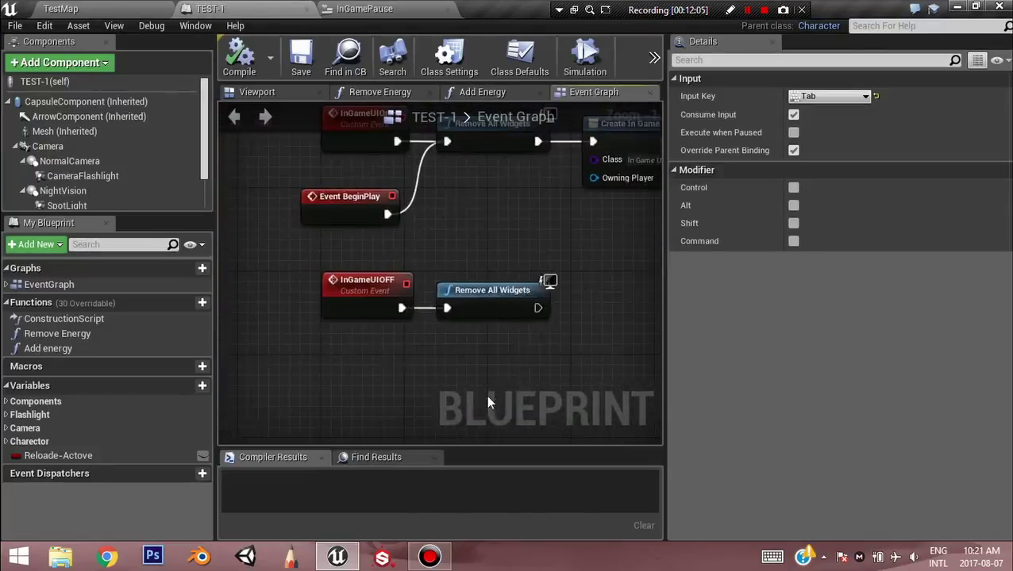
right_click_drag(486, 395, 470, 213)
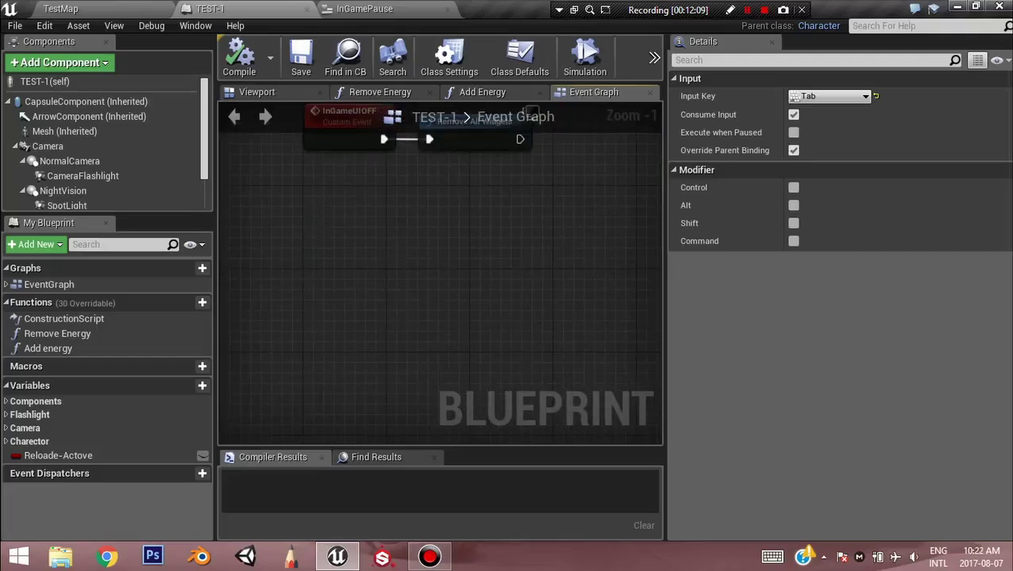
right_click_drag(312, 200, 306, 239)
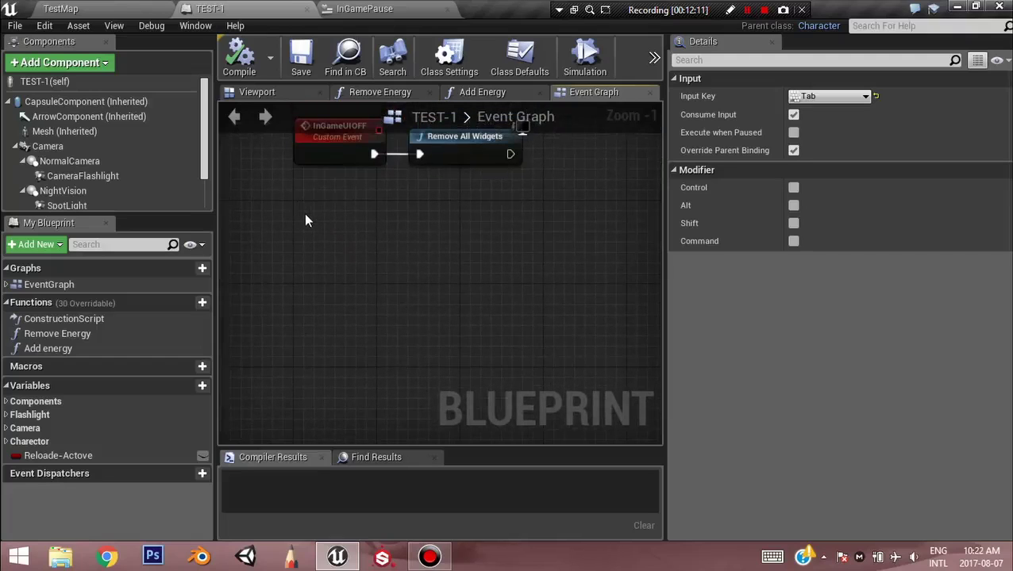
Switch to the TestMap level editor and open the Engine Input page of the Project Settings
left_click(156, 6)
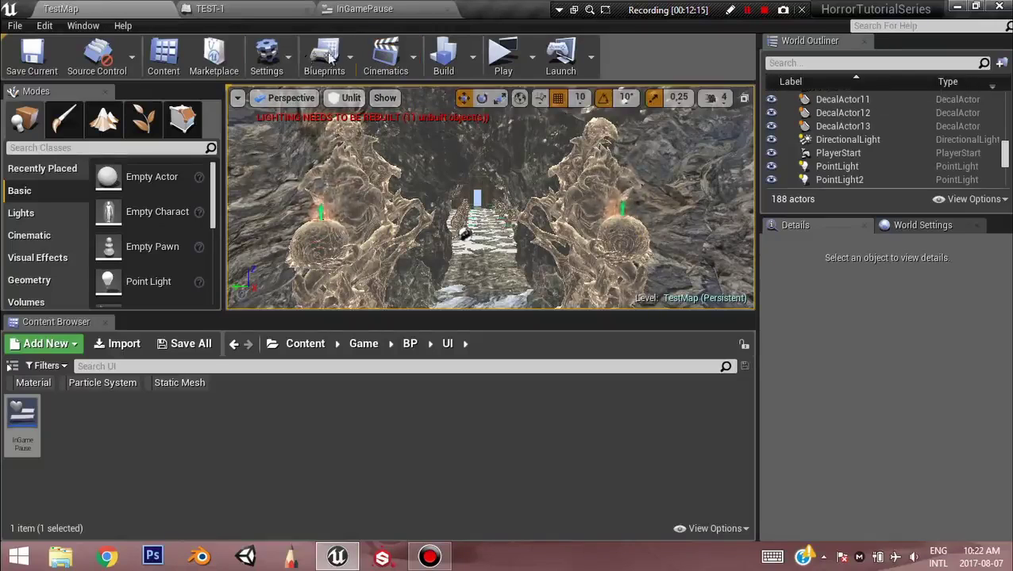
left_click(289, 60)
left_click(315, 115)
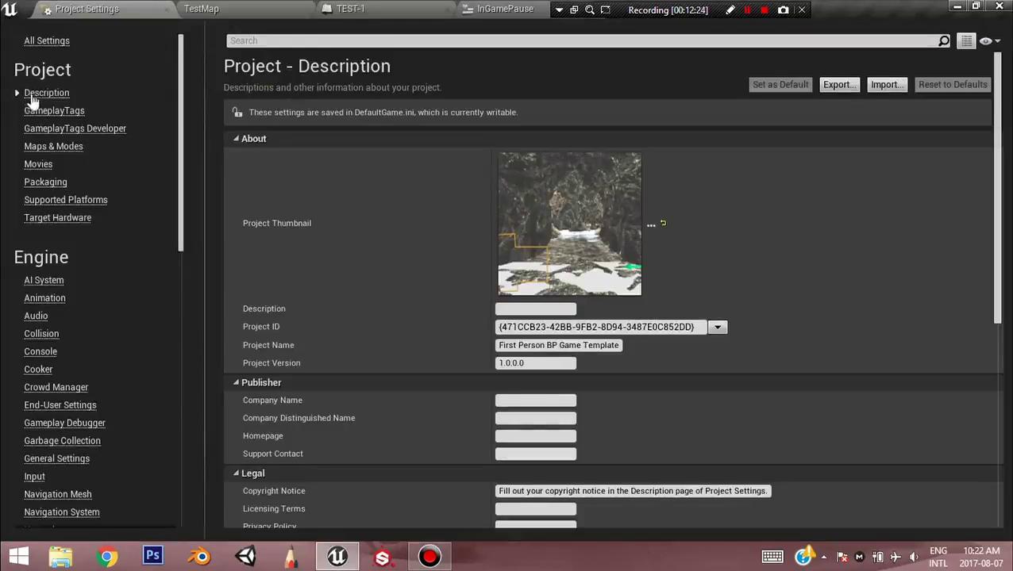
scroll(39, 302, "down", 6)
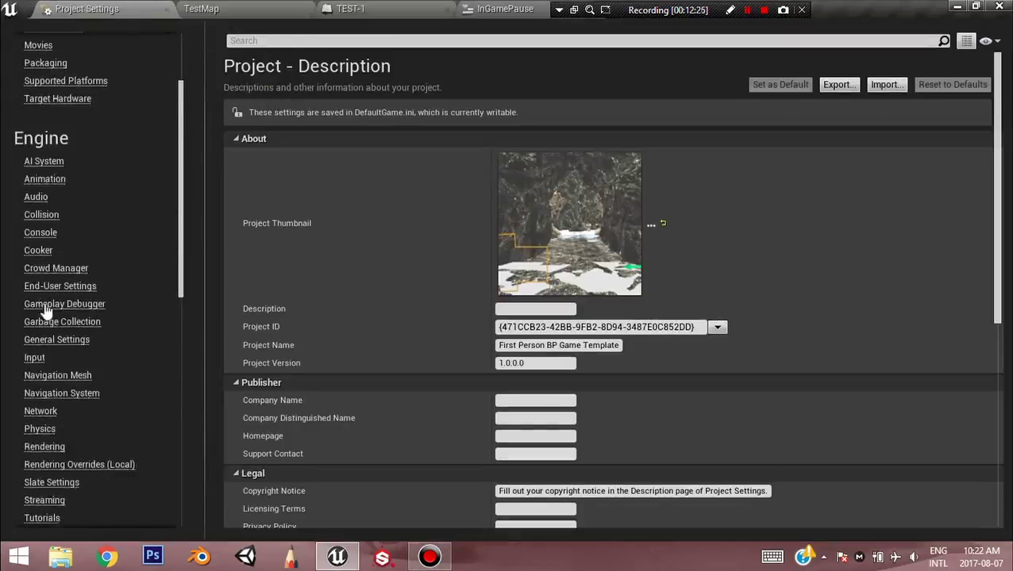
left_click(34, 192)
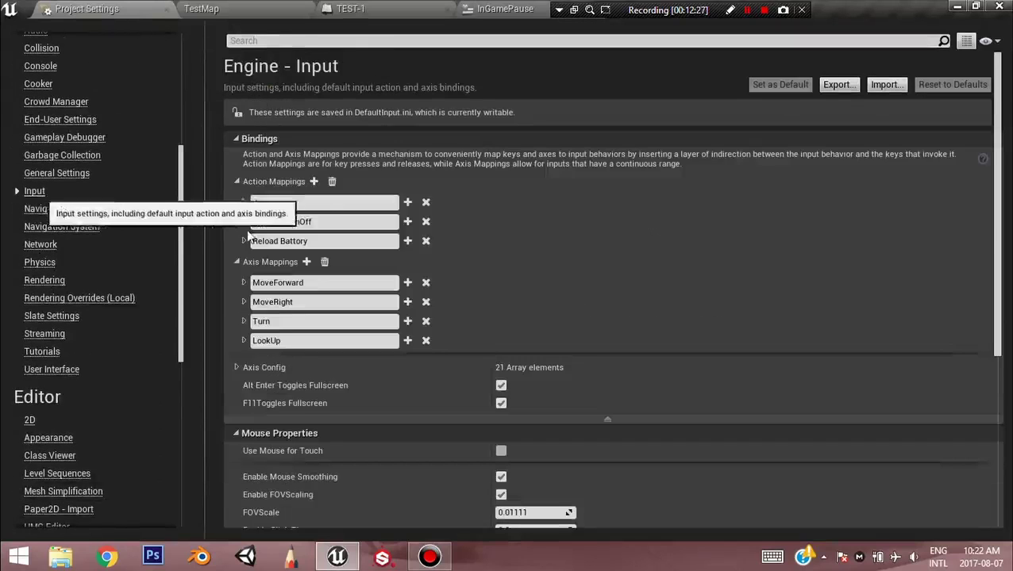
Add a new action mapping named PauseGame to the input bindings
left_click(314, 181)
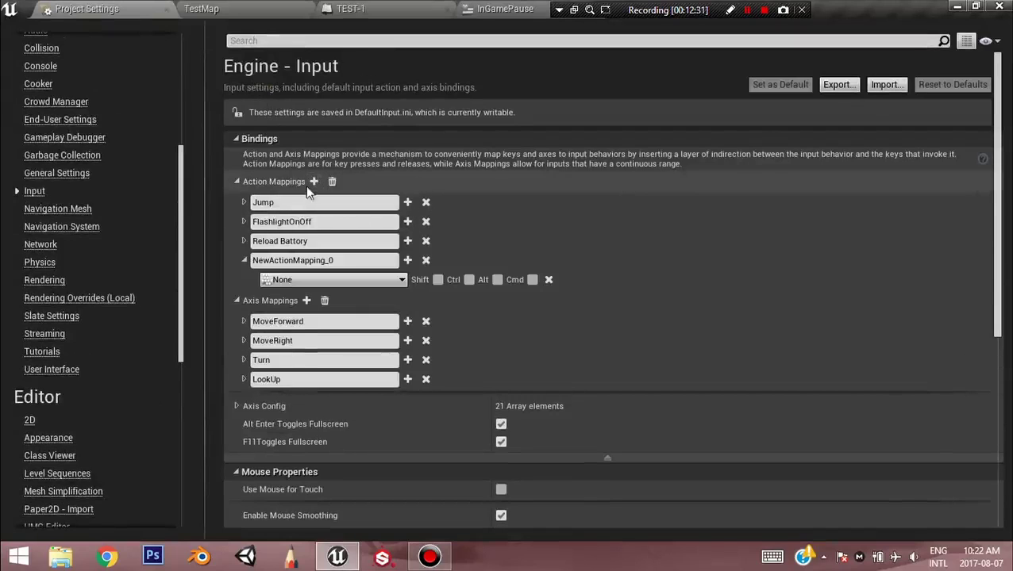
left_click_drag(350, 263, 269, 261)
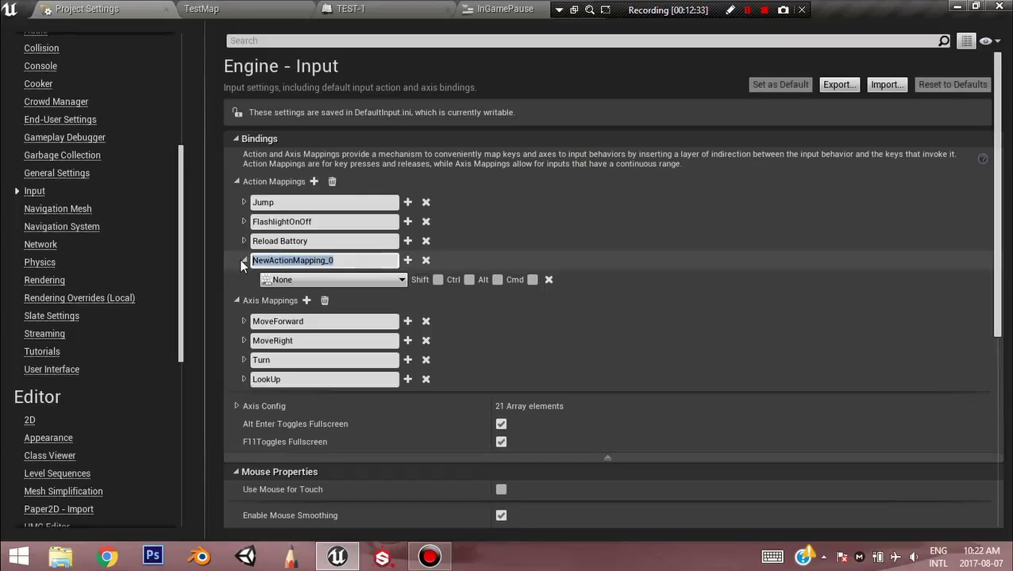
type("Pause")
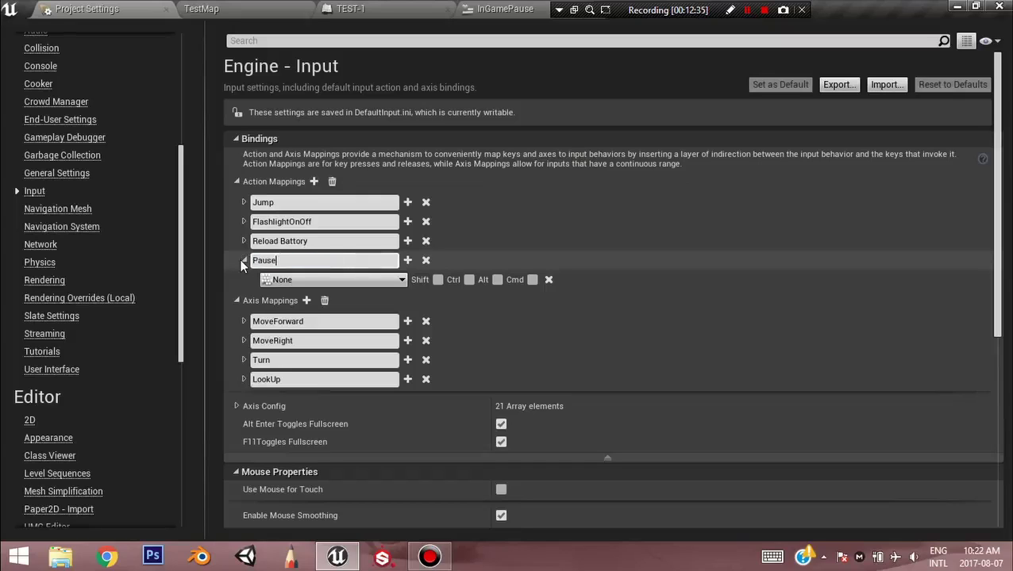
type("Game")
key("Return")
Bind the PauseGame action mapping to the P keyboard key
left_click(313, 284)
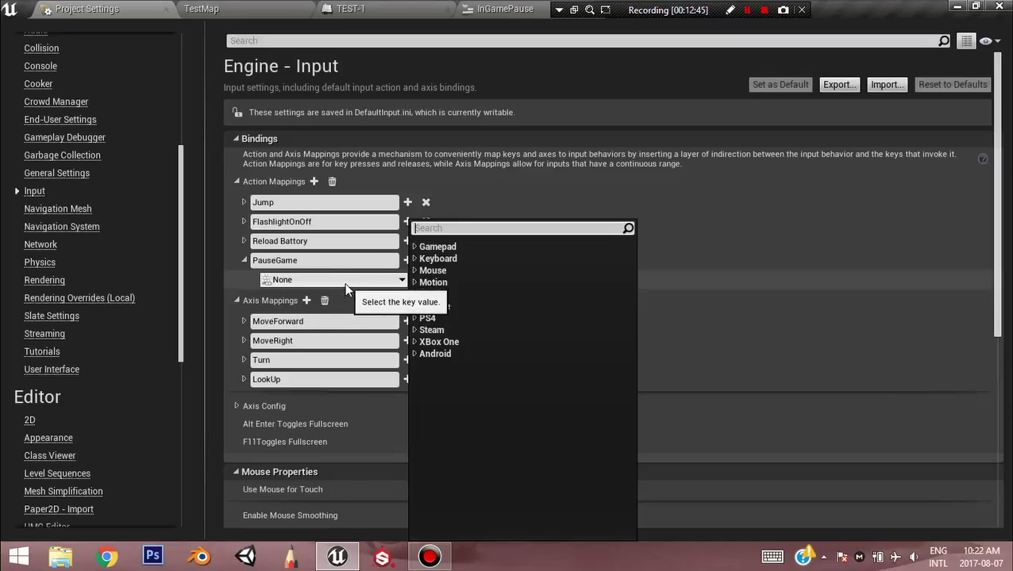
type("p")
left_click(414, 247)
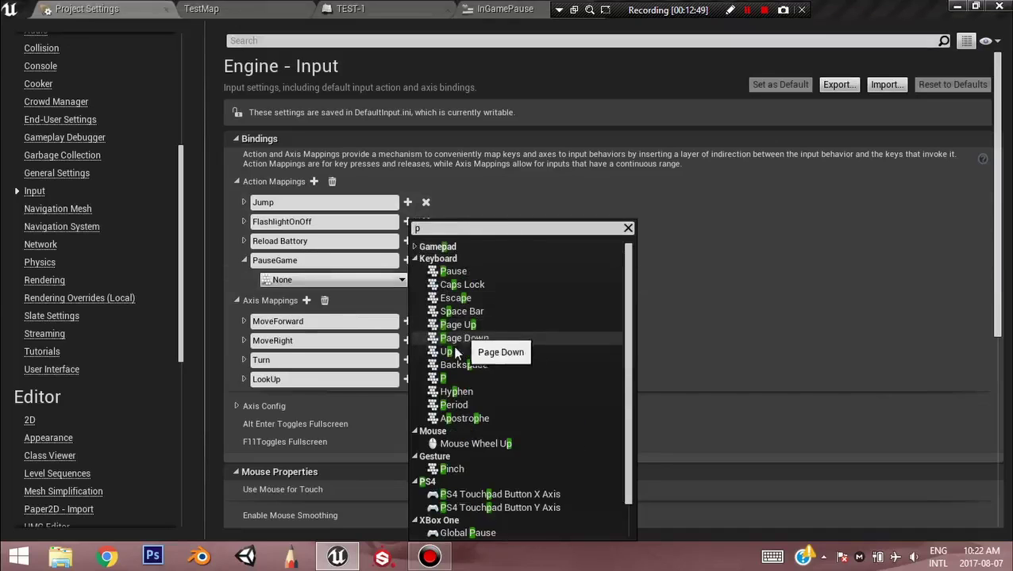
left_click(449, 380)
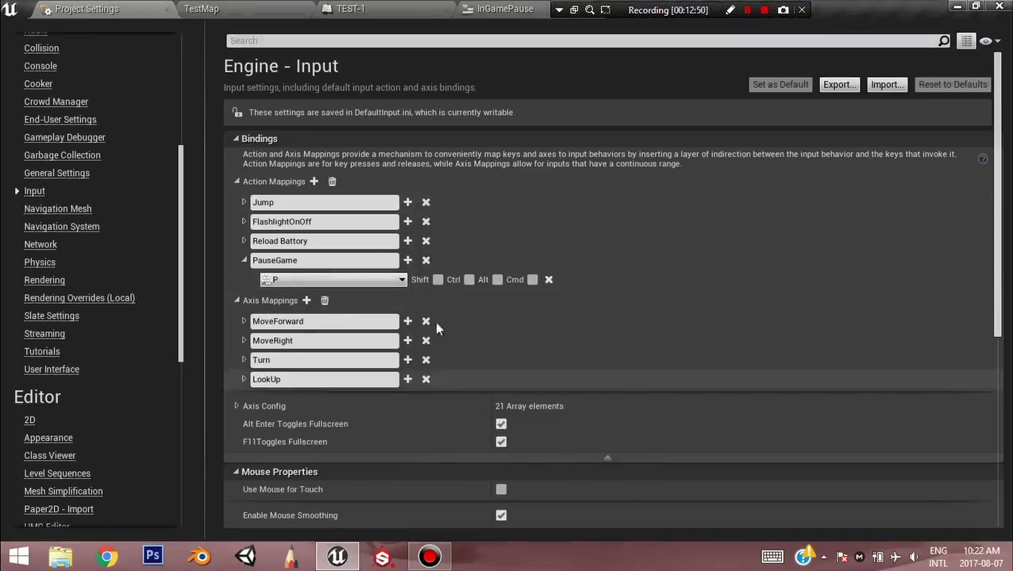
Add a second key binding to the PauseGame action mapping and set it to Escape
left_click(405, 265)
left_click(345, 299)
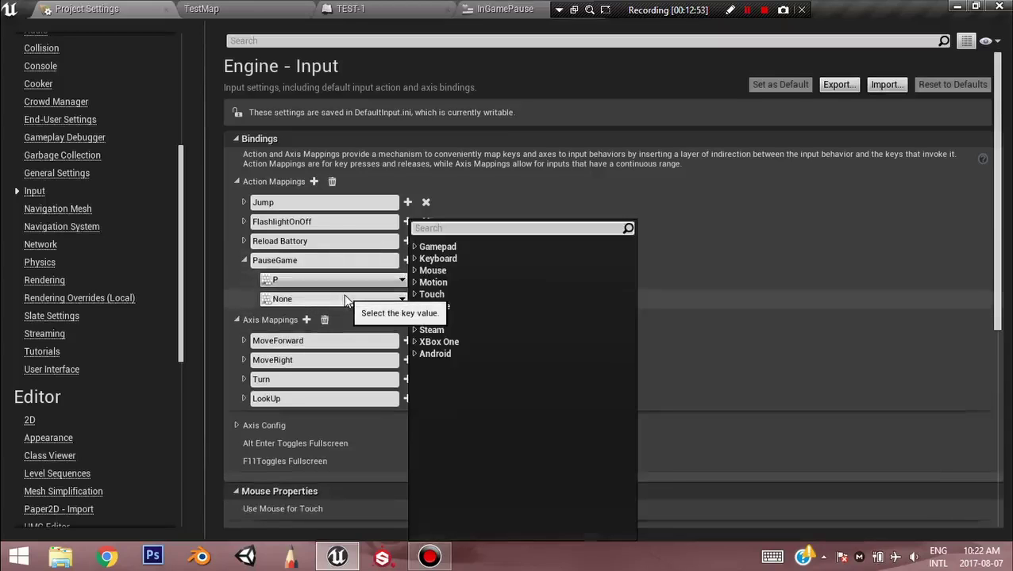
type("ex")
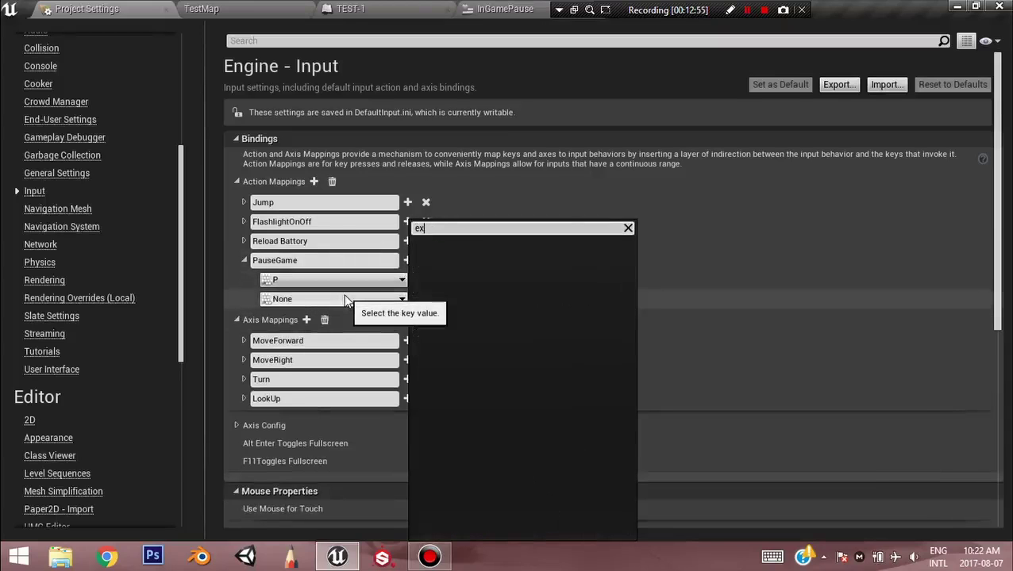
key("BackSpace")
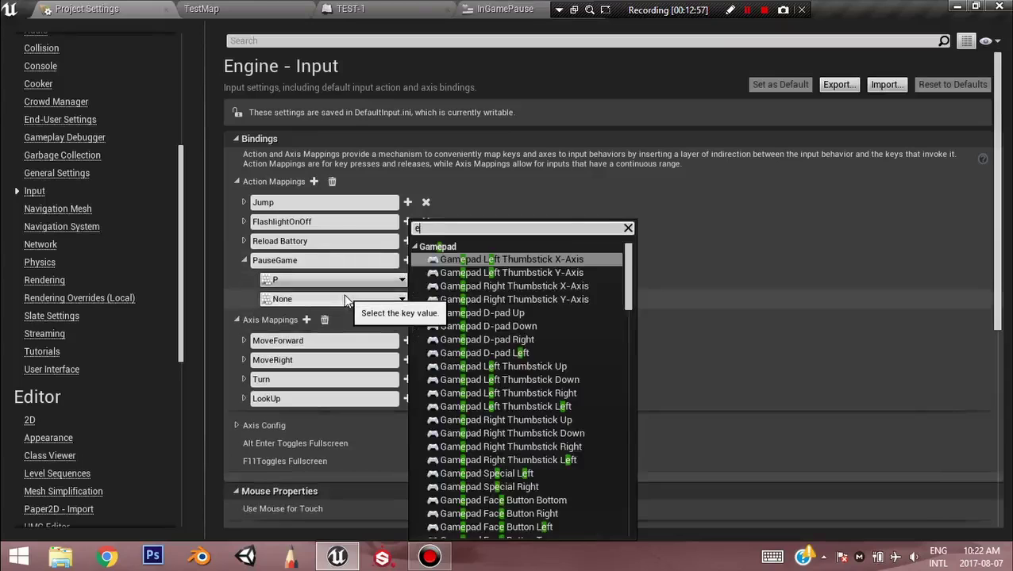
type("sc")
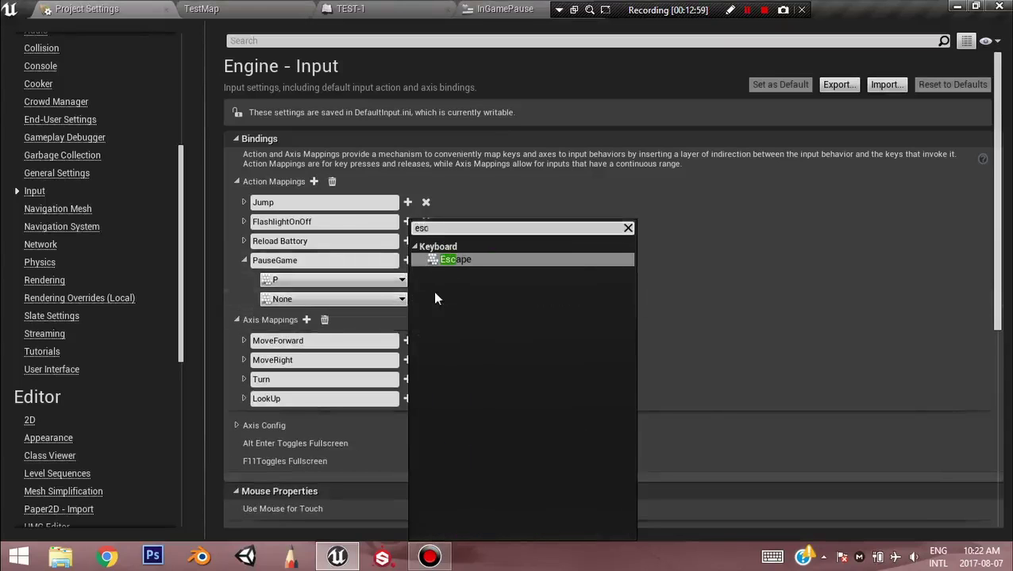
key("Return")
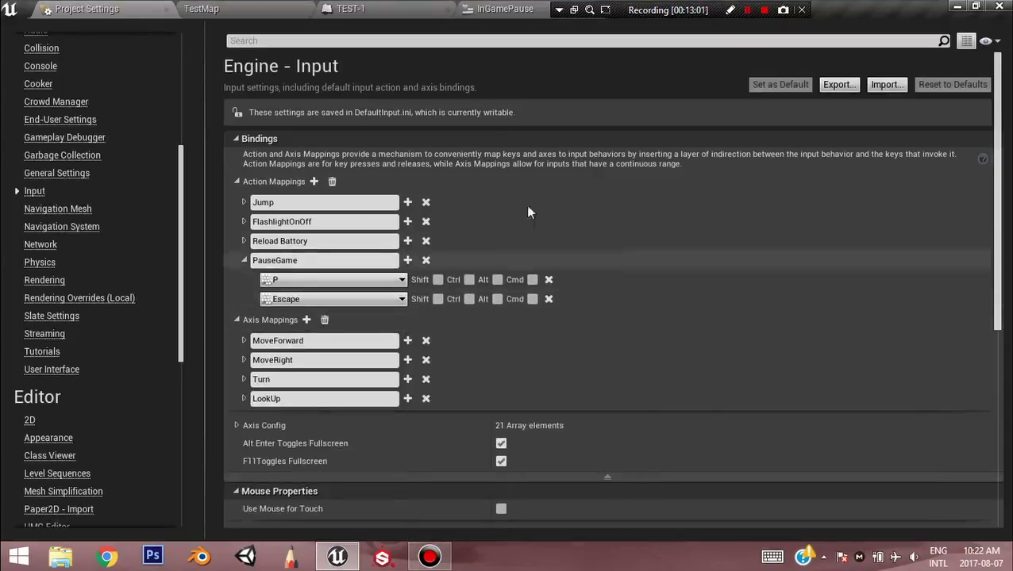
Add a PauseGame input action event to the TEST-1 event graph, placed below the InGameUIOFF custom event
left_click(408, 9)
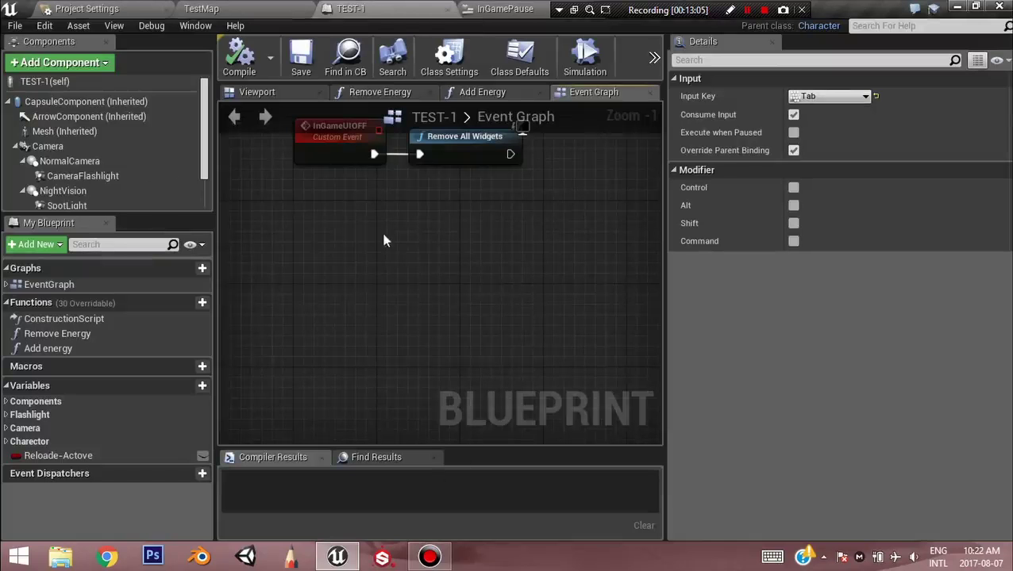
right_click_drag(335, 227, 330, 226)
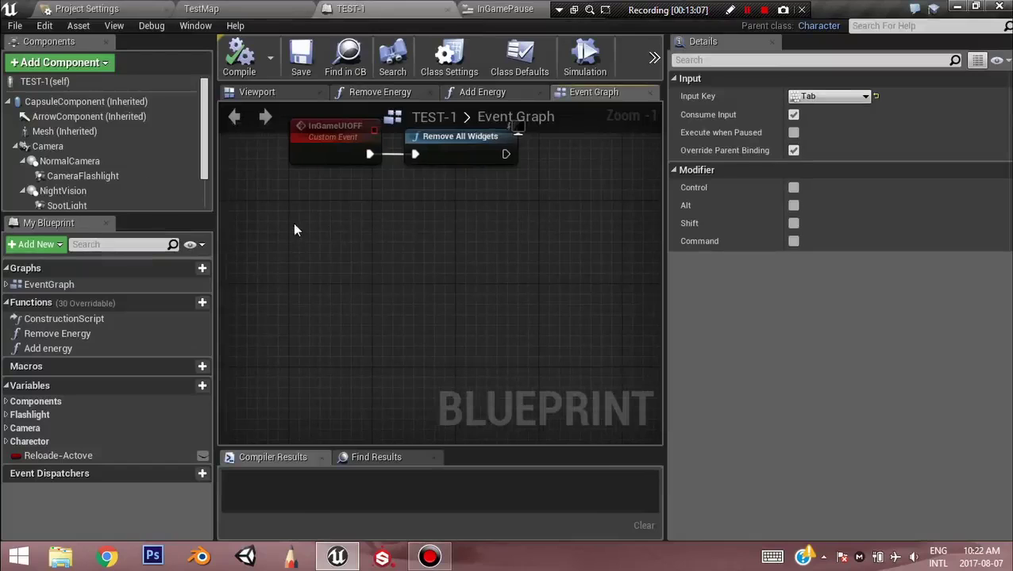
right_click(294, 229)
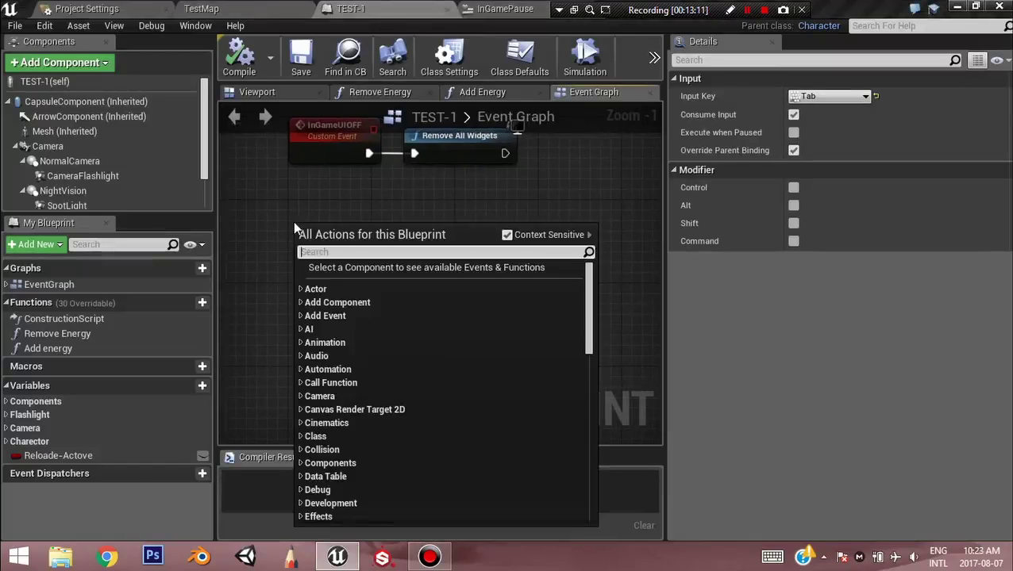
type("Pau")
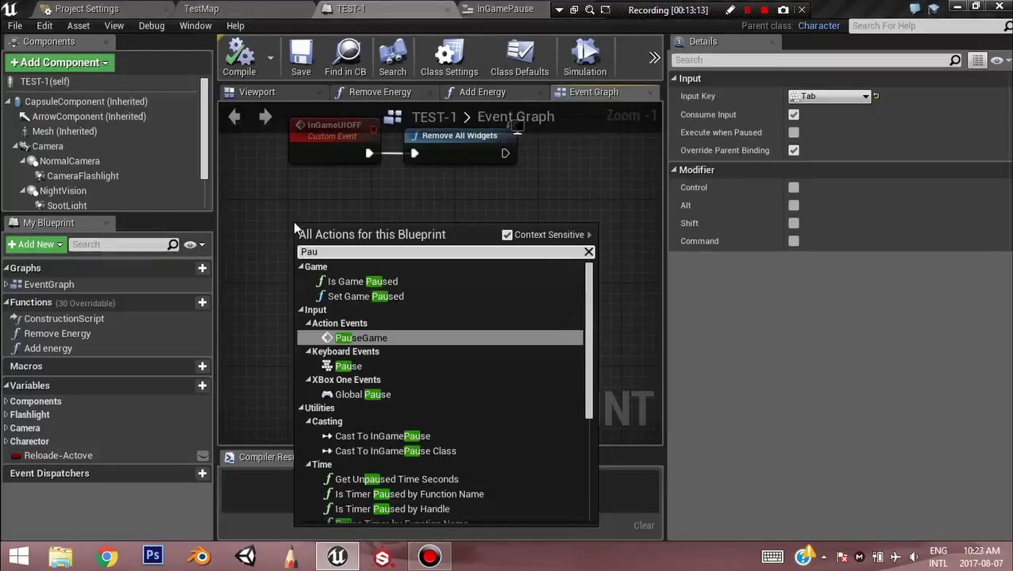
key("Return")
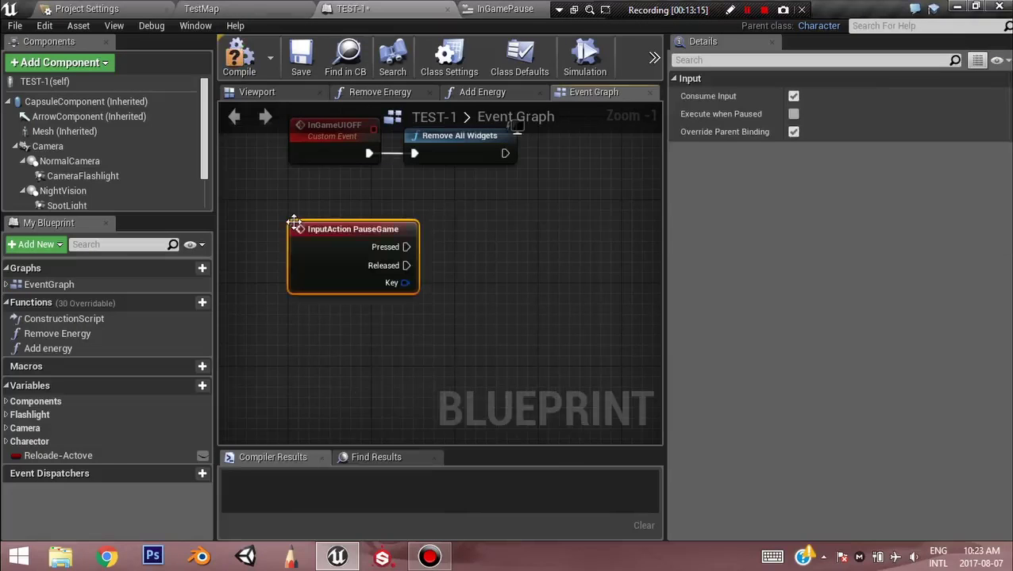
left_click_drag(311, 262, 308, 307)
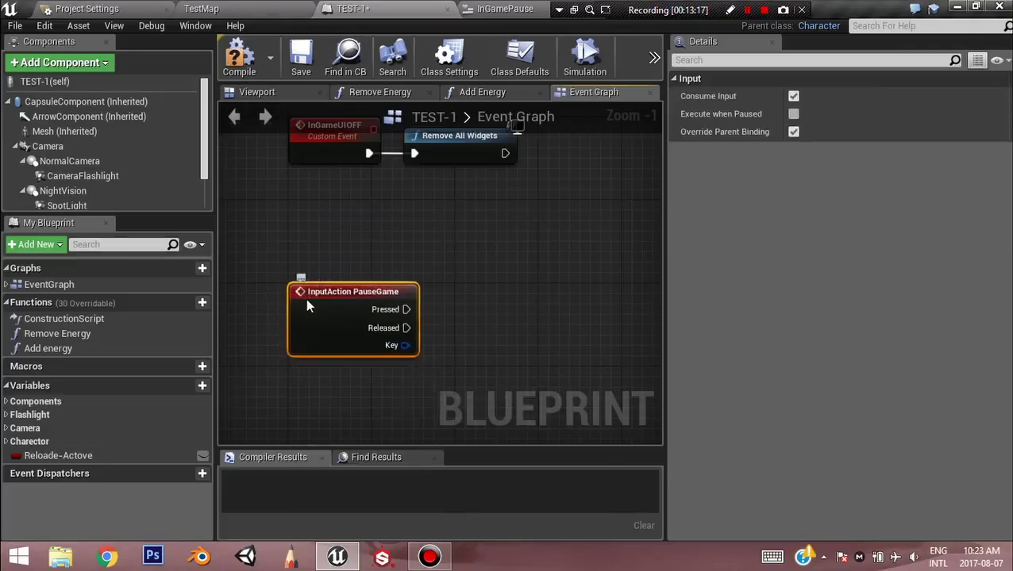
Add a Branch node driven by the Pressed output of the PauseGame event and align it with the event
right_click_drag(489, 284, 447, 231)
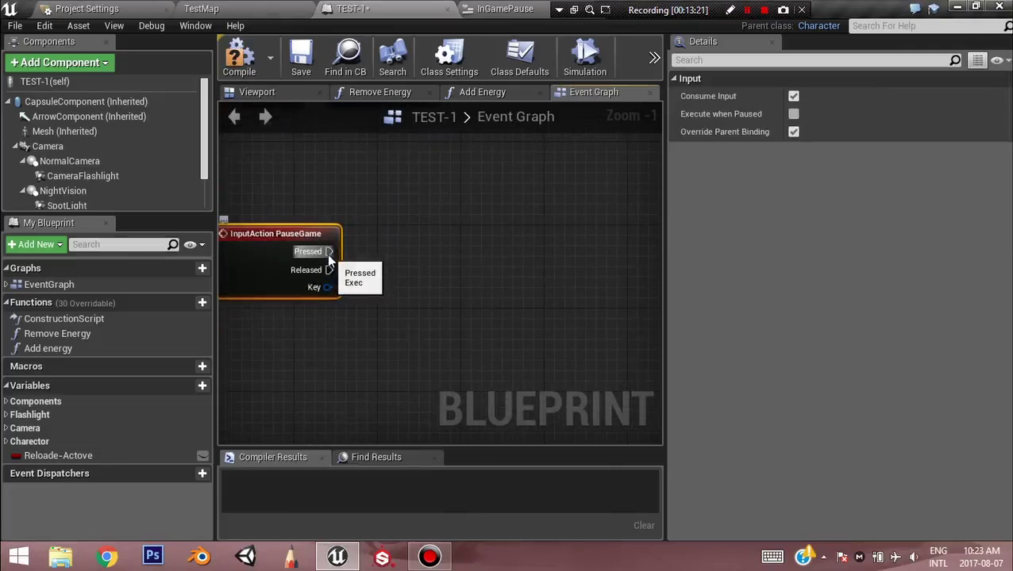
left_click_drag(328, 251, 458, 251)
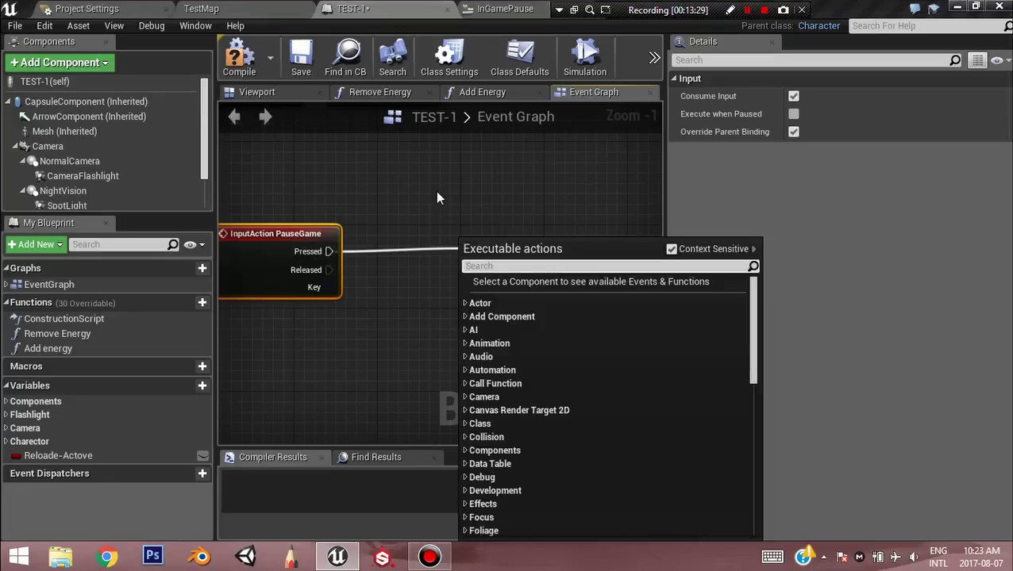
type("bra")
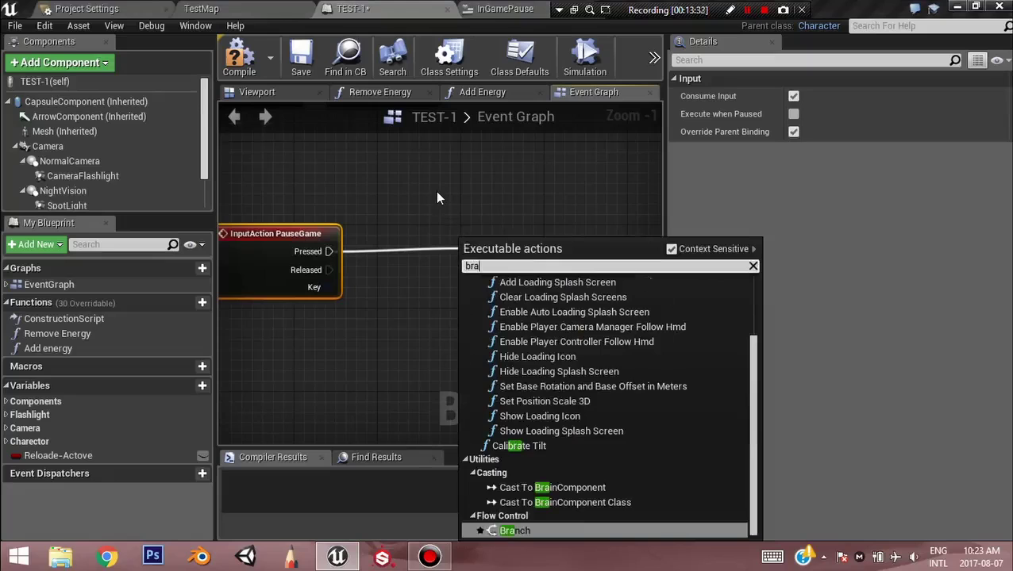
key("Return")
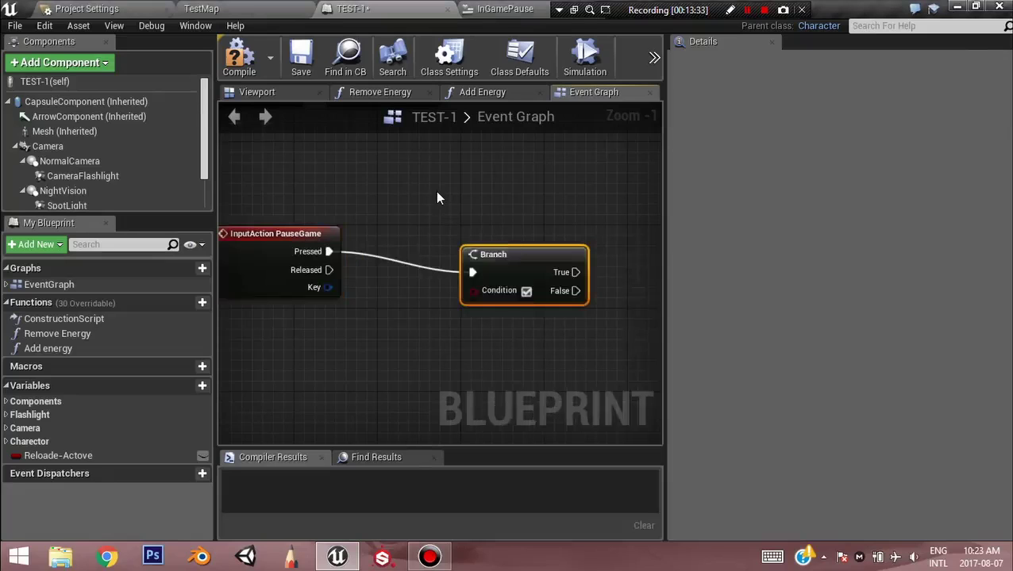
mouse_move(489, 224)
left_mouse_down()
mouse_move(484, 240)
mouse_move(487, 231)
left_mouse_up()
Add an Is Game Paused node below the PauseGame event and connect its return value to the Branch condition
right_click_drag(338, 342, 402, 292)
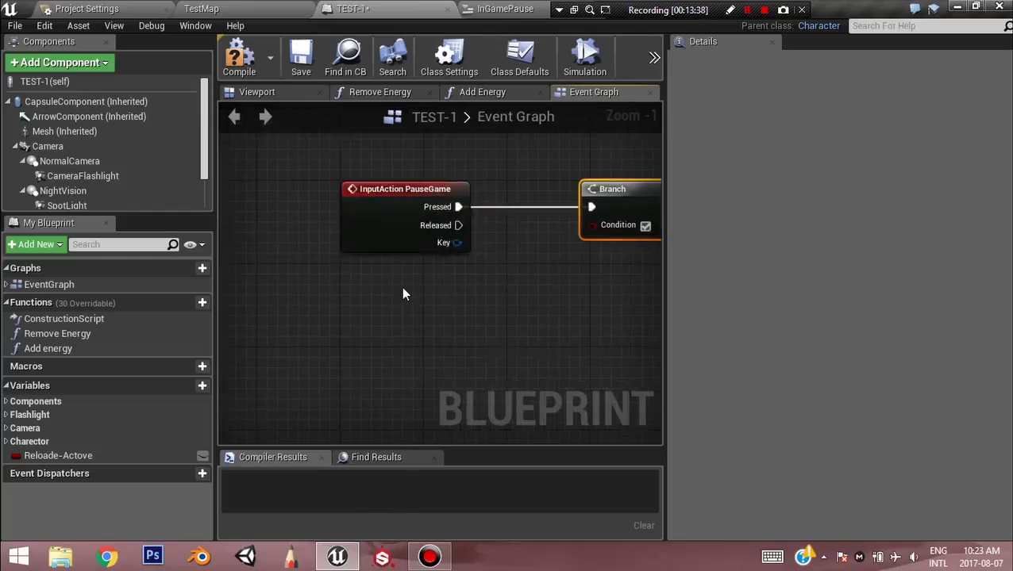
right_click(402, 292)
type("is ")
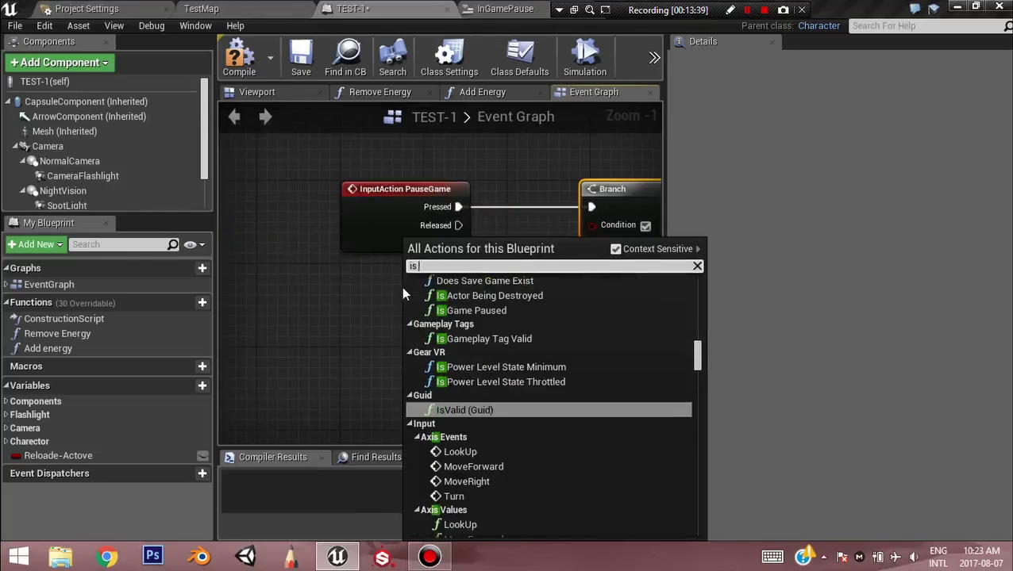
type("game")
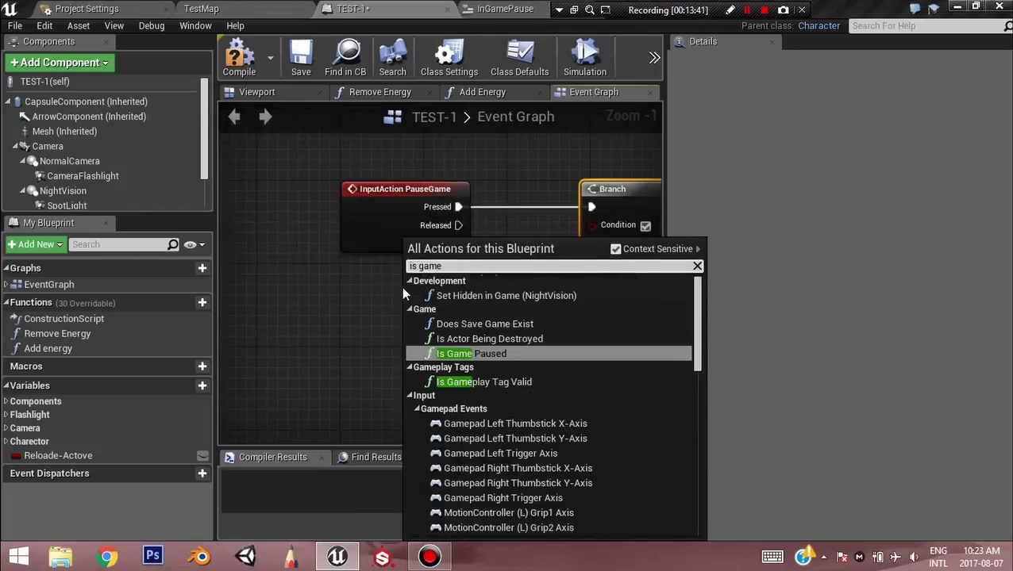
key("Return")
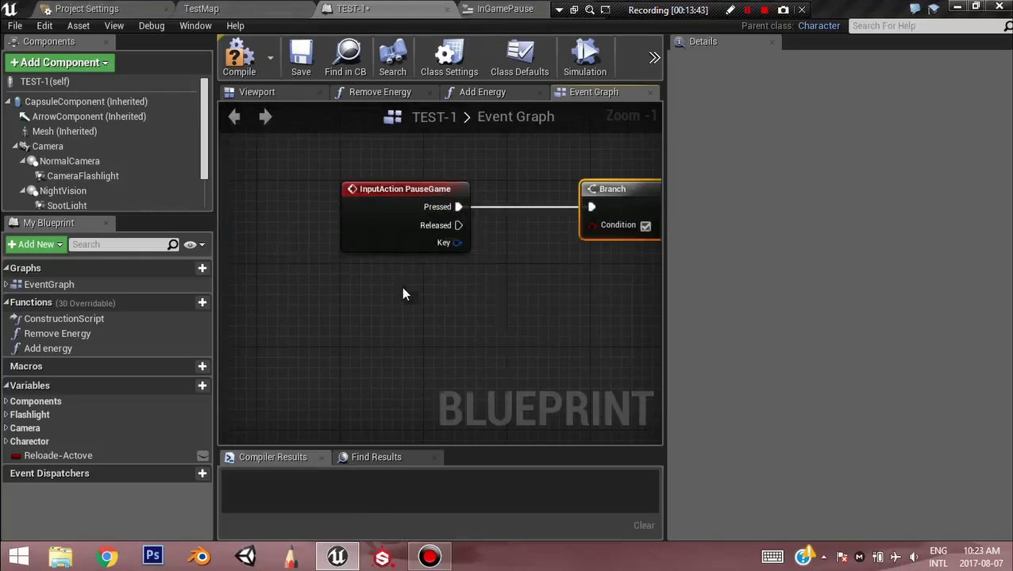
left_click_drag(491, 310, 592, 225)
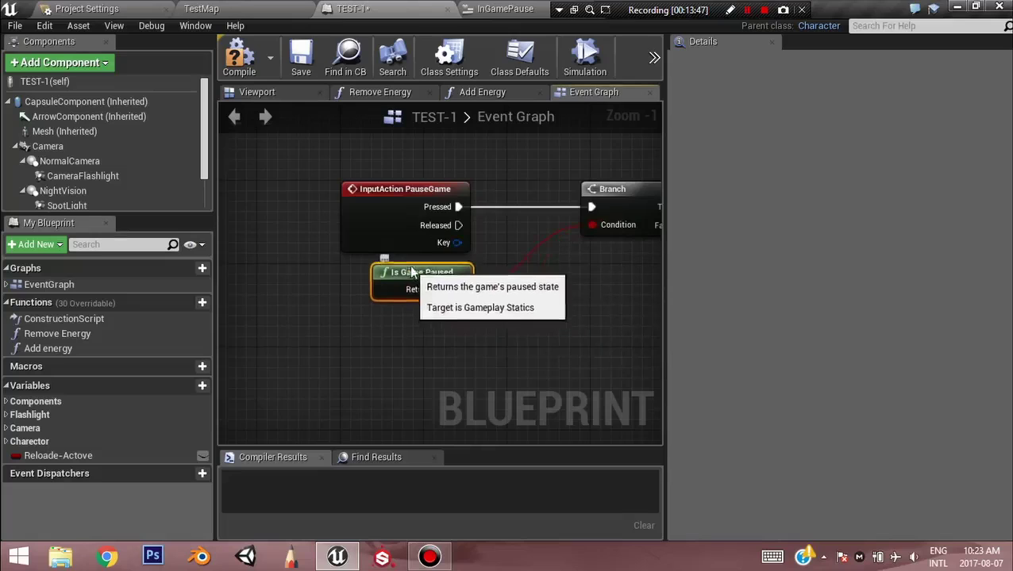
Compile and save the TEST-1 character blueprint
right_click_drag(554, 291, 304, 311)
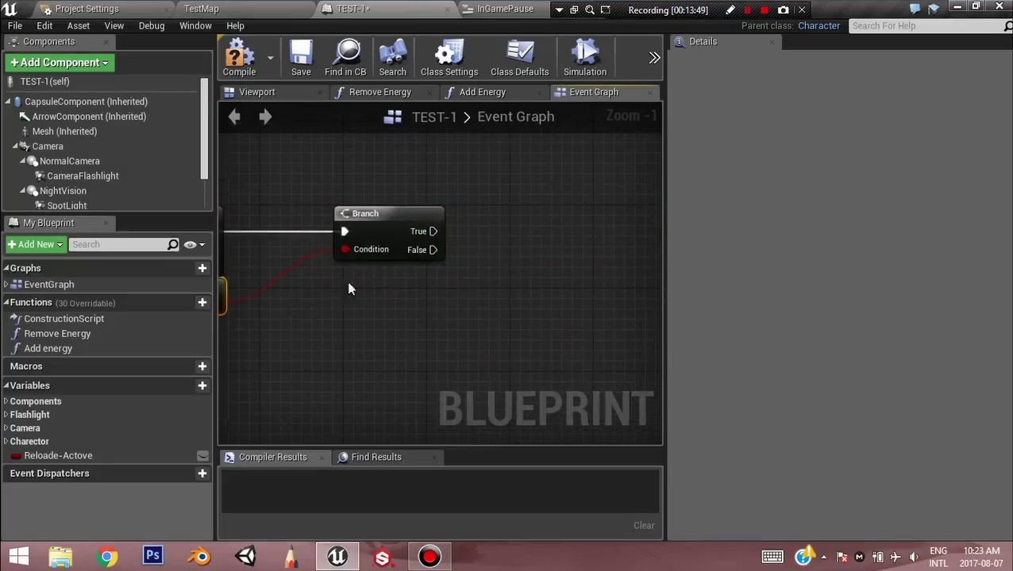
left_click(242, 60)
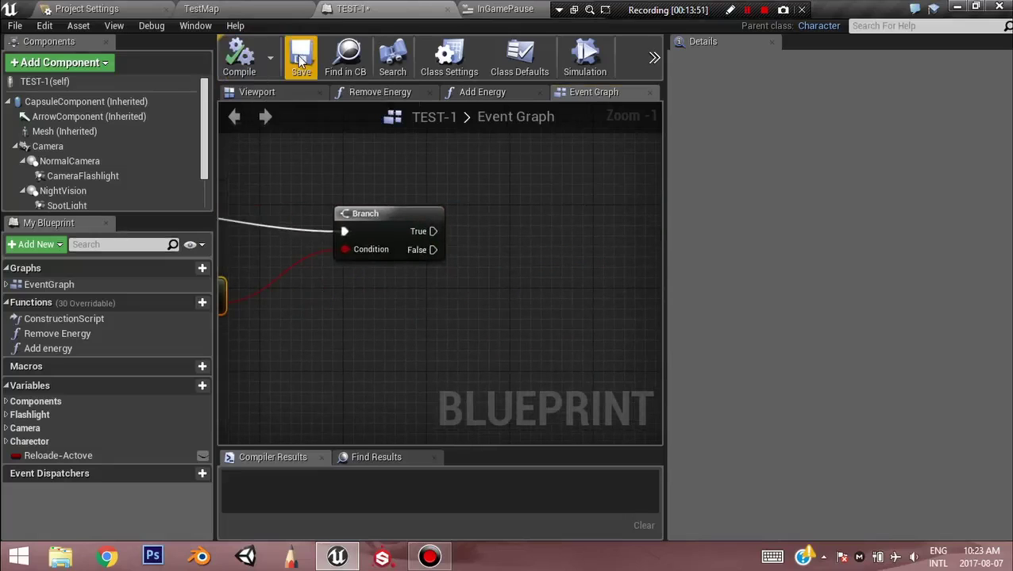
left_click(301, 55)
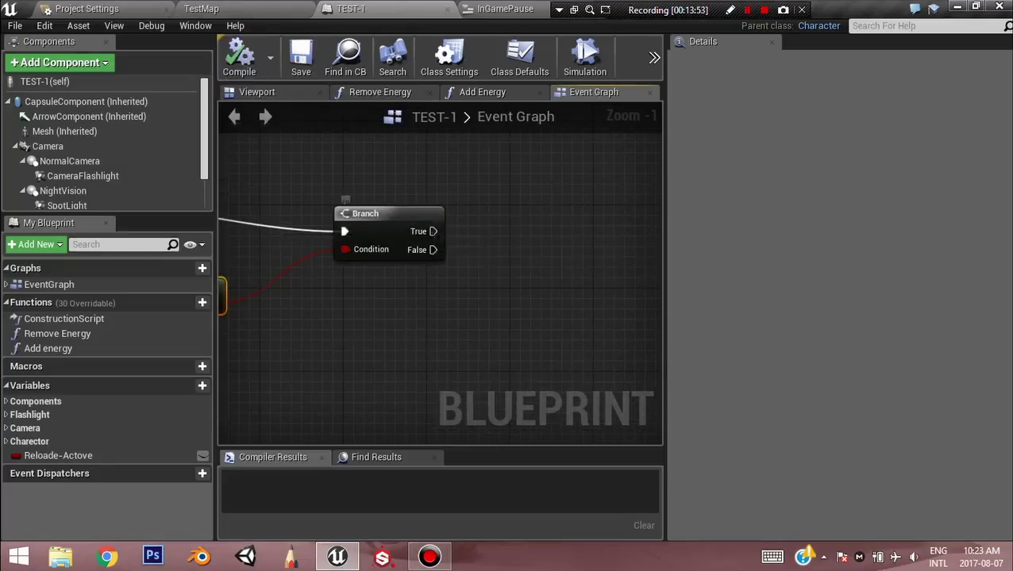
Add a Set Game Paused node to the Branch's True output and position it above and beyond the Branch
right_click_drag(433, 233, 407, 288)
right_click_drag(407, 240, 385, 201)
left_click_drag(386, 252, 465, 195)
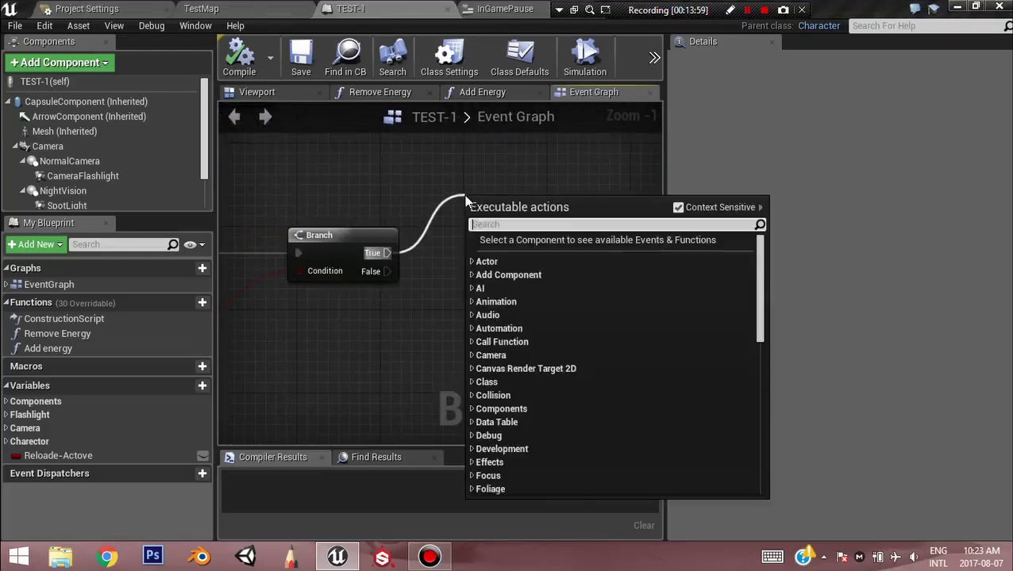
type("paus")
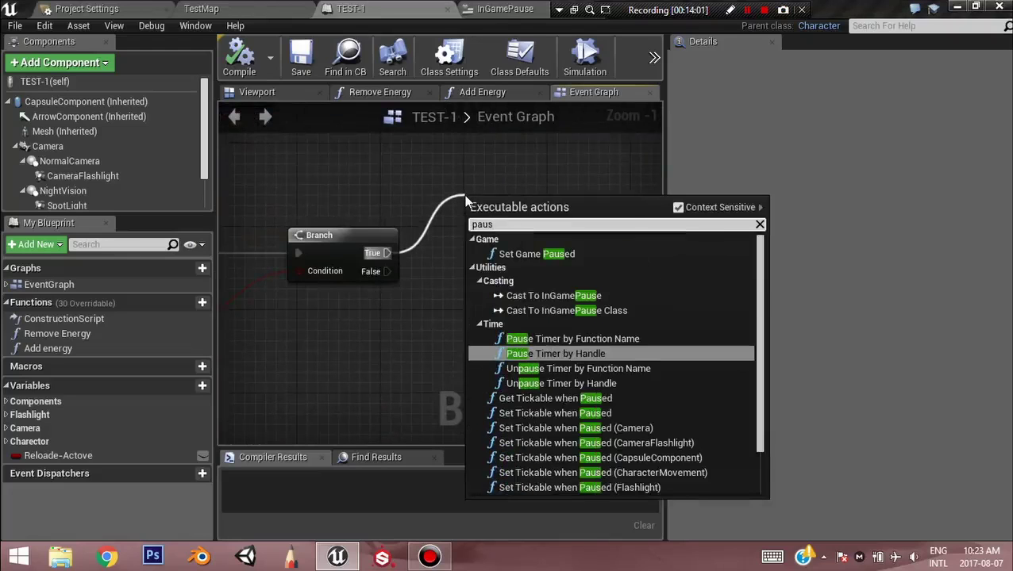
type("e")
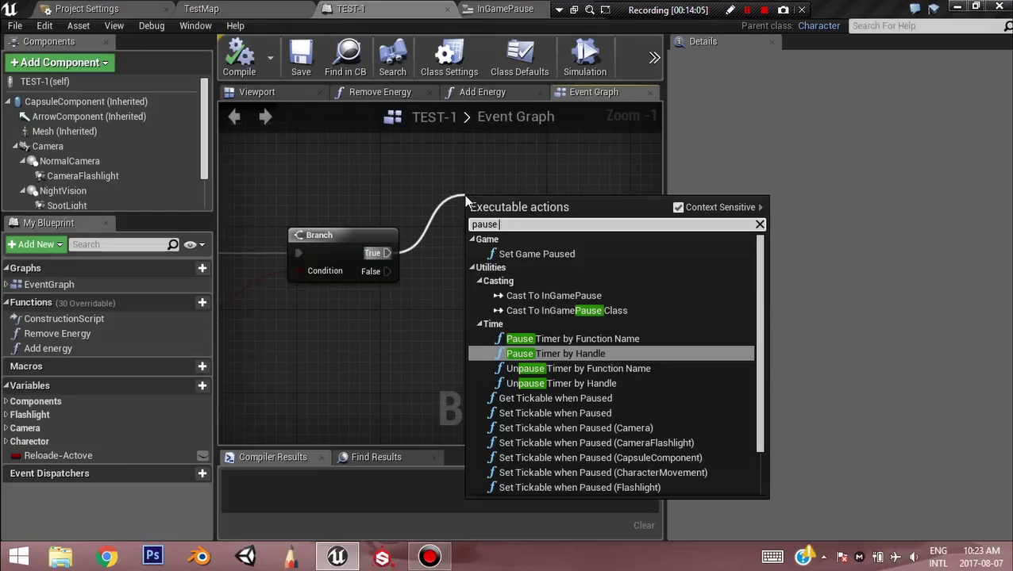
key("BackSpace")
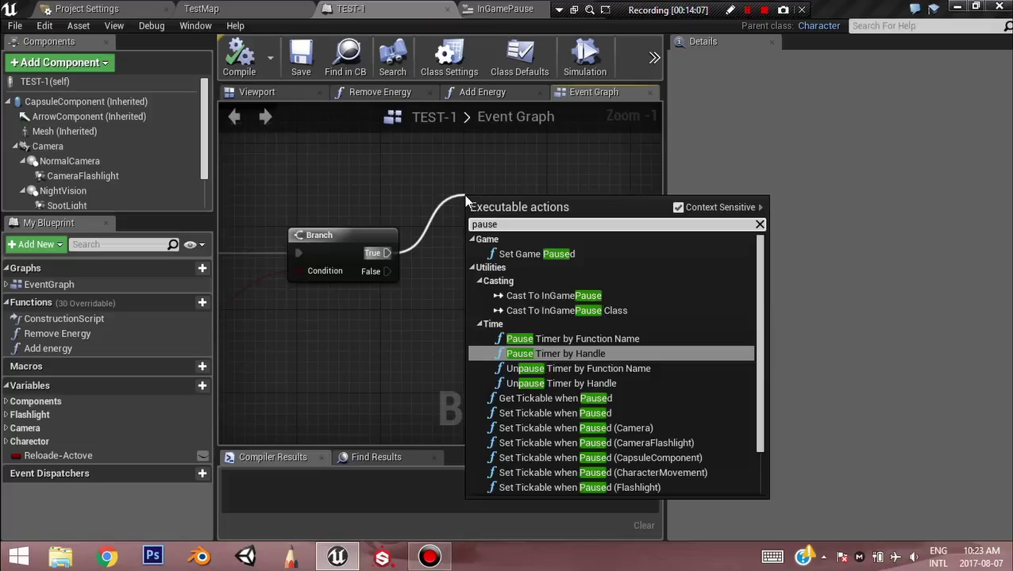
key("BackSpace")
key("BackSpace")
key("BackSpace")
key("BackSpace")
key("BackSpace")
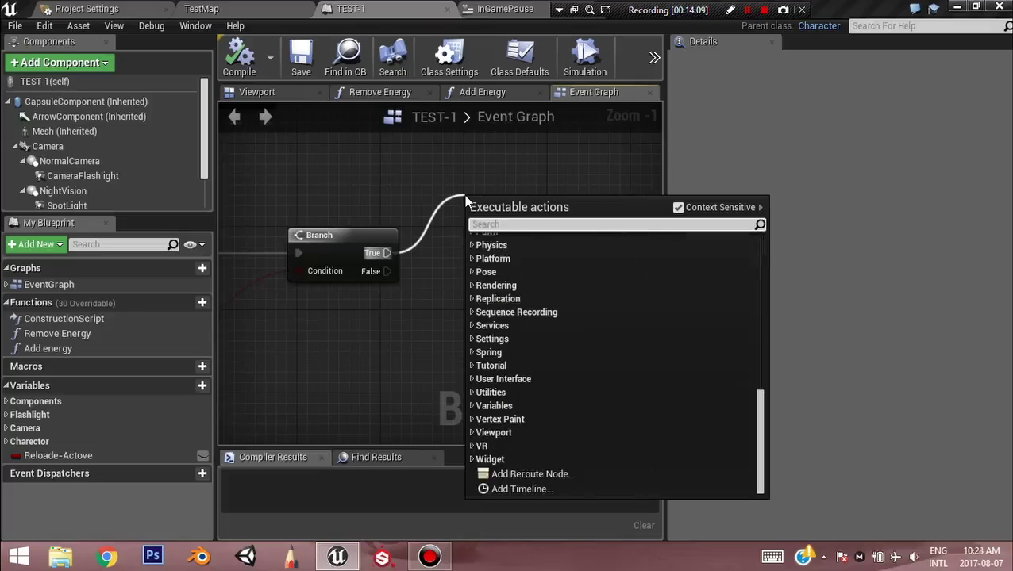
type("set")
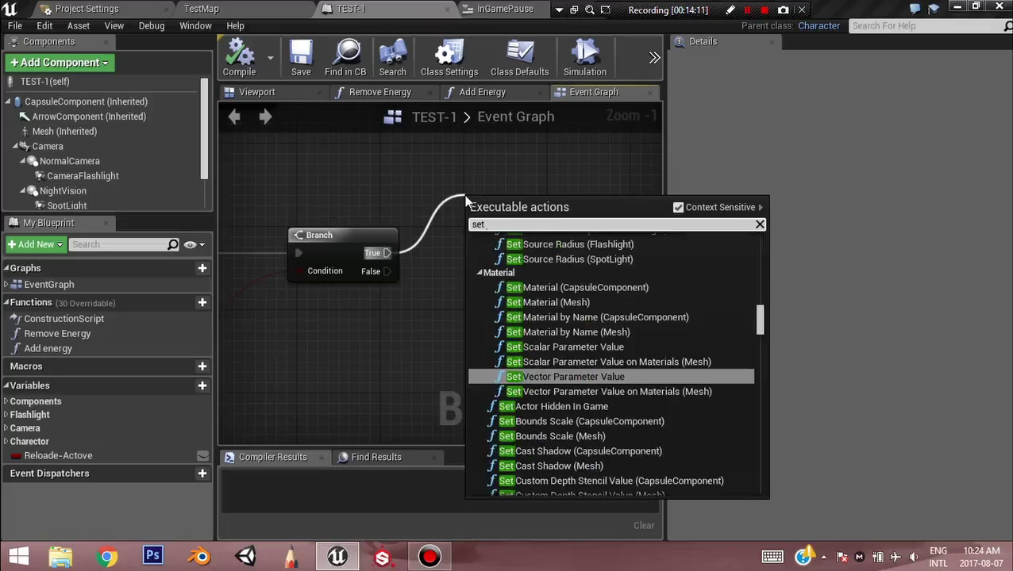
type(" game")
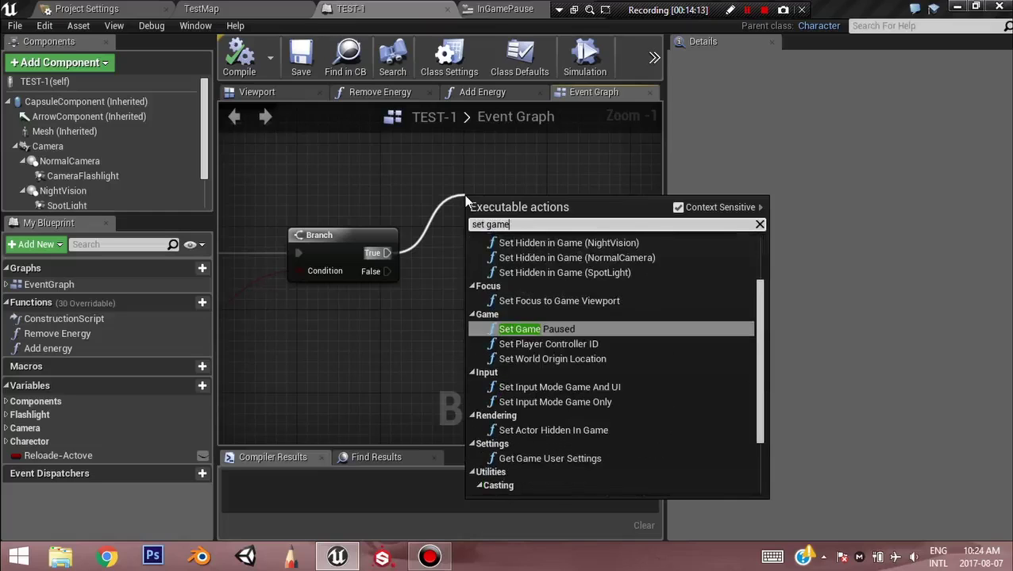
key("Return")
left_click_drag(498, 222, 497, 189)
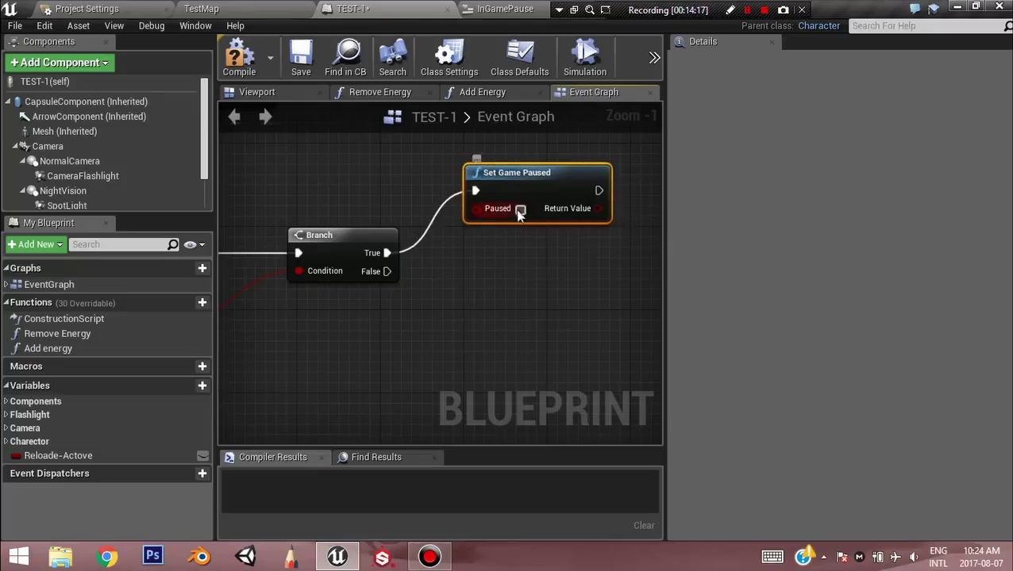
right_click_drag(498, 296, 319, 304)
right_click_drag(368, 279, 362, 303)
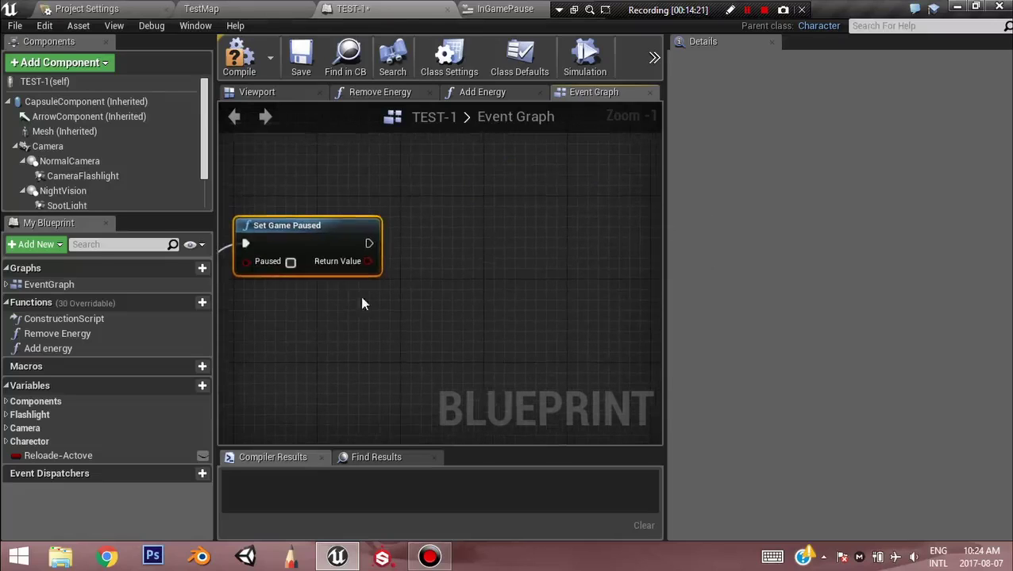
Call In Game UIOn after the True branch's Set Game Paused node and align it in the same row
left_click_drag(369, 243, 415, 238)
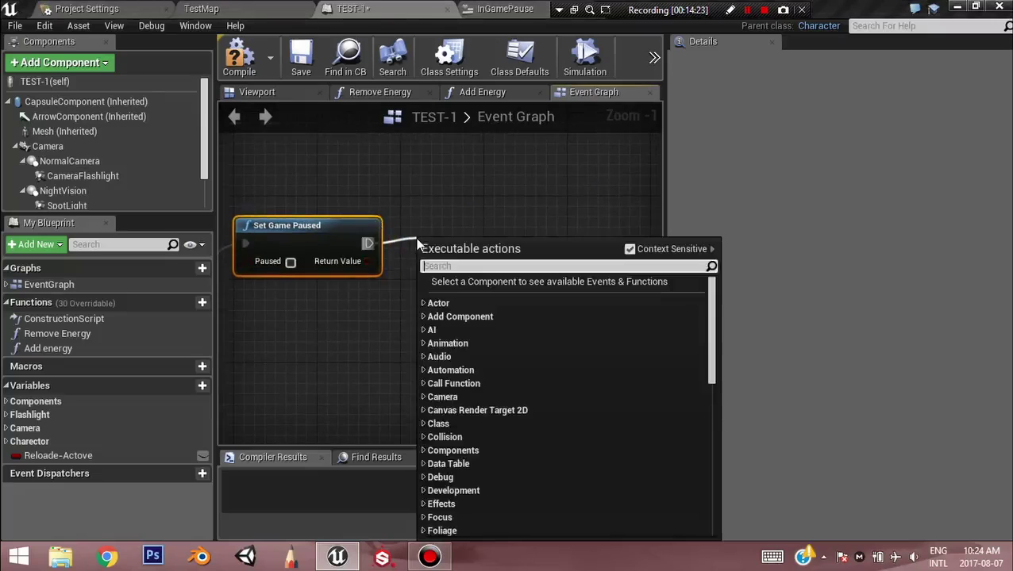
type("ingame")
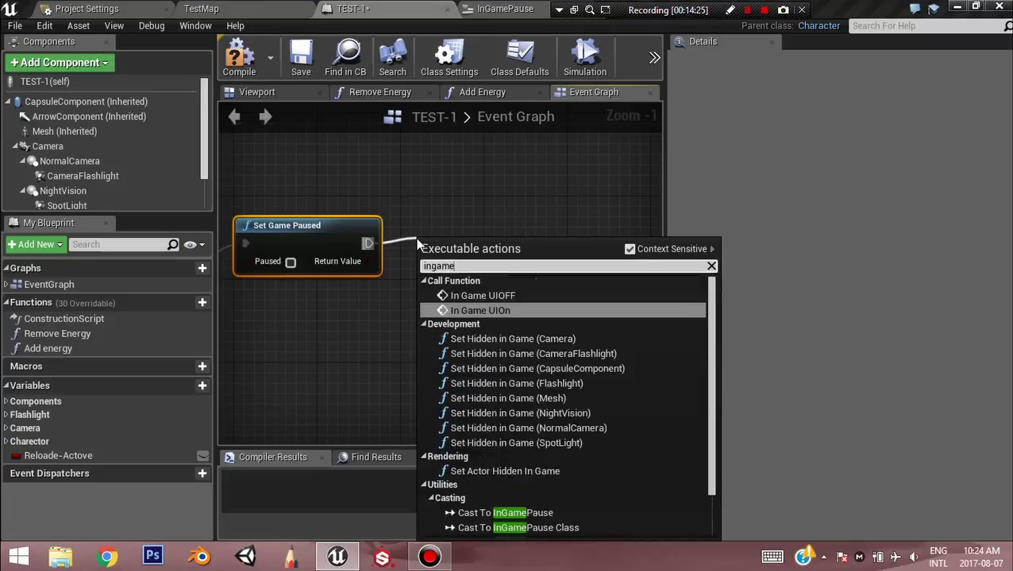
key("Return")
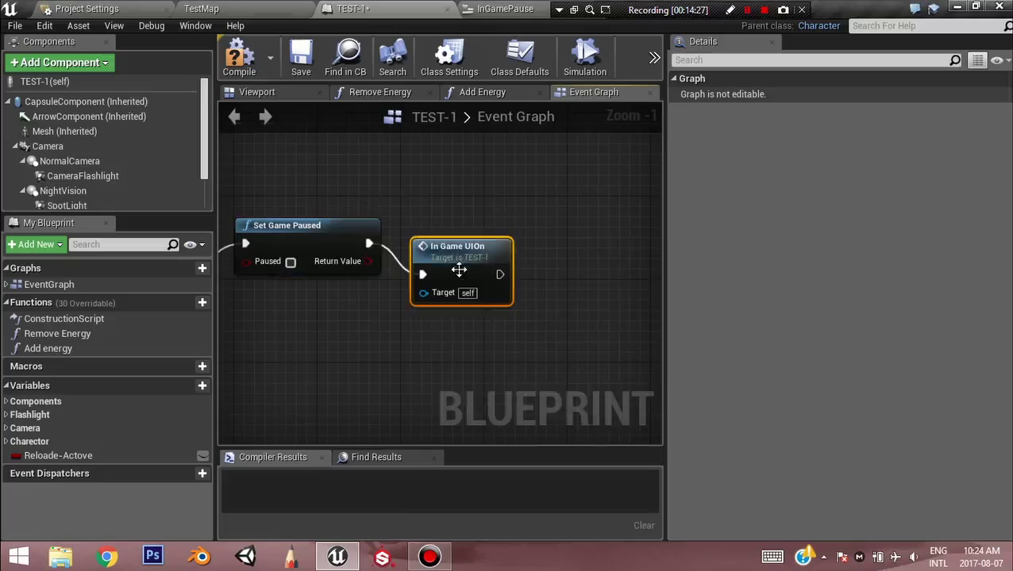
left_click_drag(459, 267, 452, 248)
Add a Set Game Paused node with Paused enabled to the Branch's False output and align it below the first one
right_click_drag(403, 342, 569, 224)
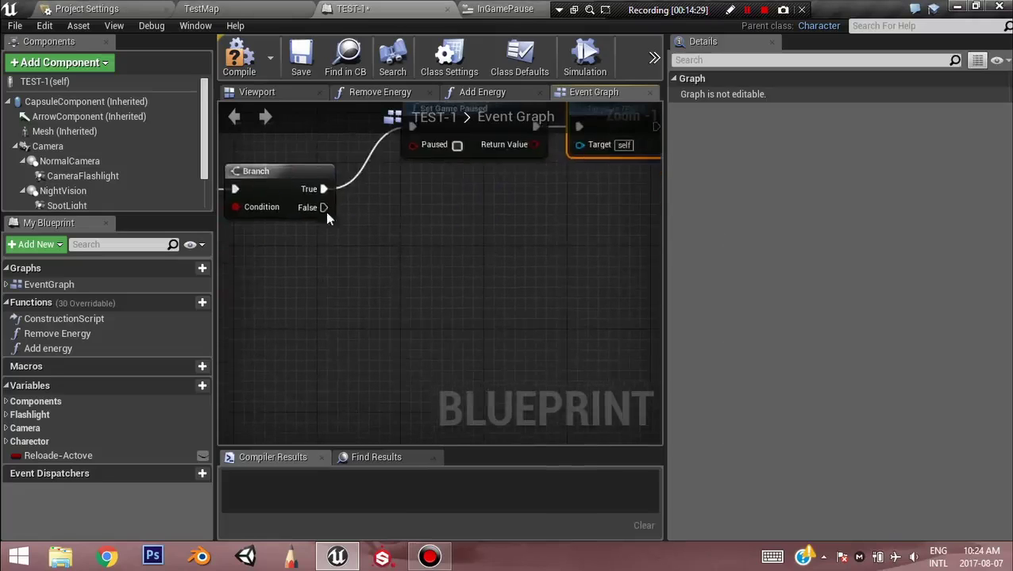
right_click_drag(342, 233, 309, 268)
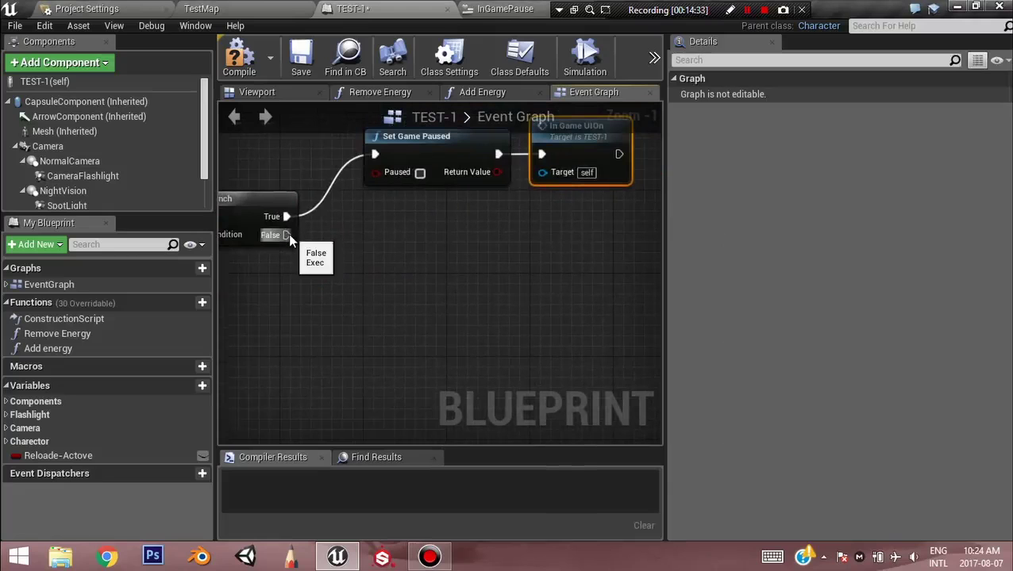
left_click_drag(286, 235, 381, 289)
type("s")
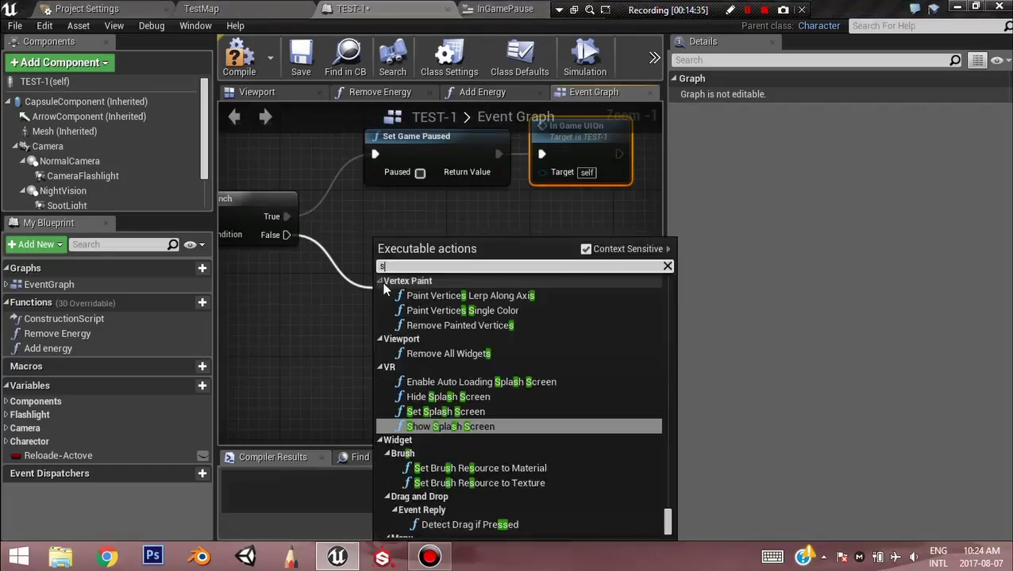
type("et")
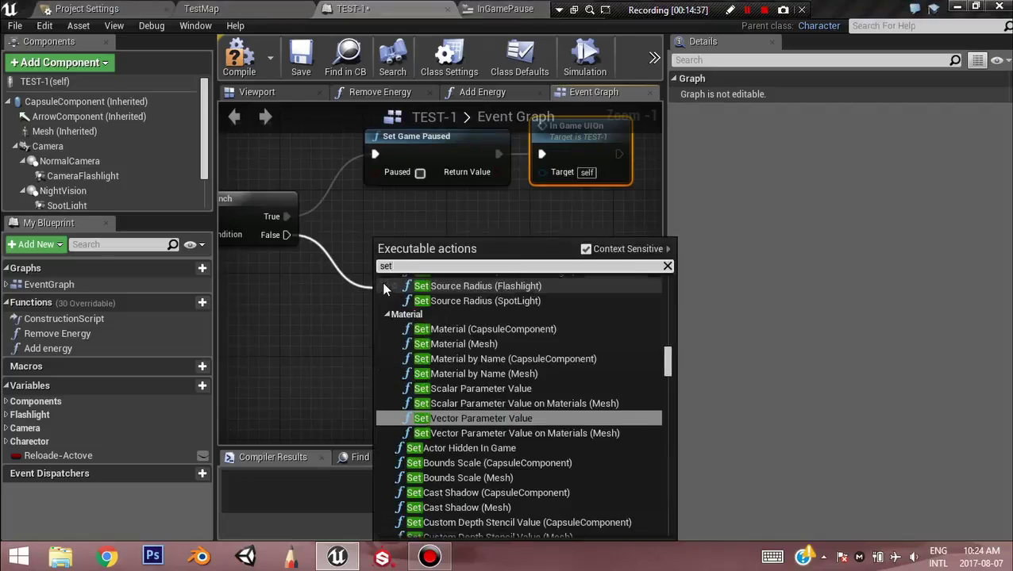
type(" game")
key("Return")
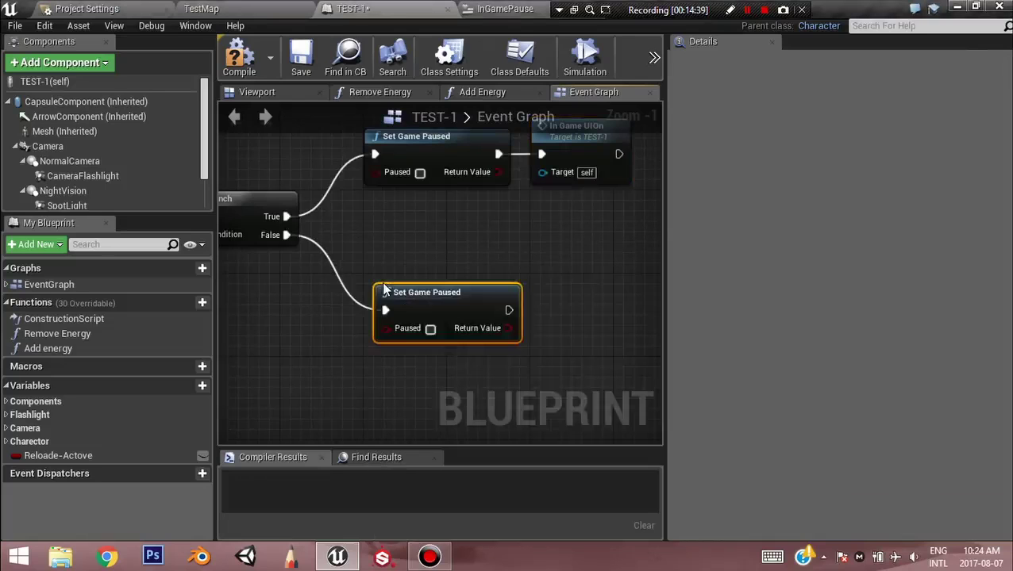
left_click(430, 329)
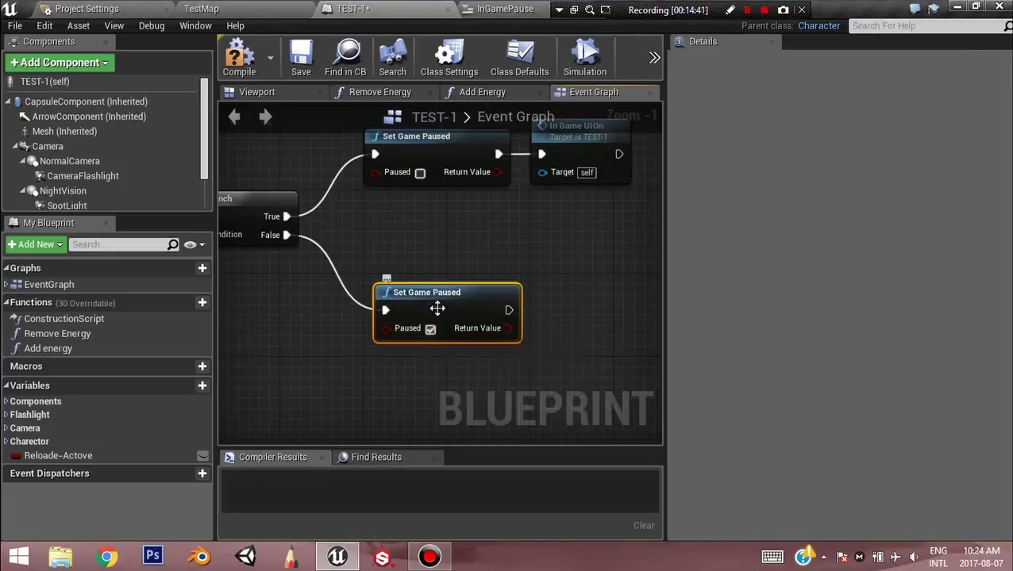
left_click_drag(433, 305, 424, 304)
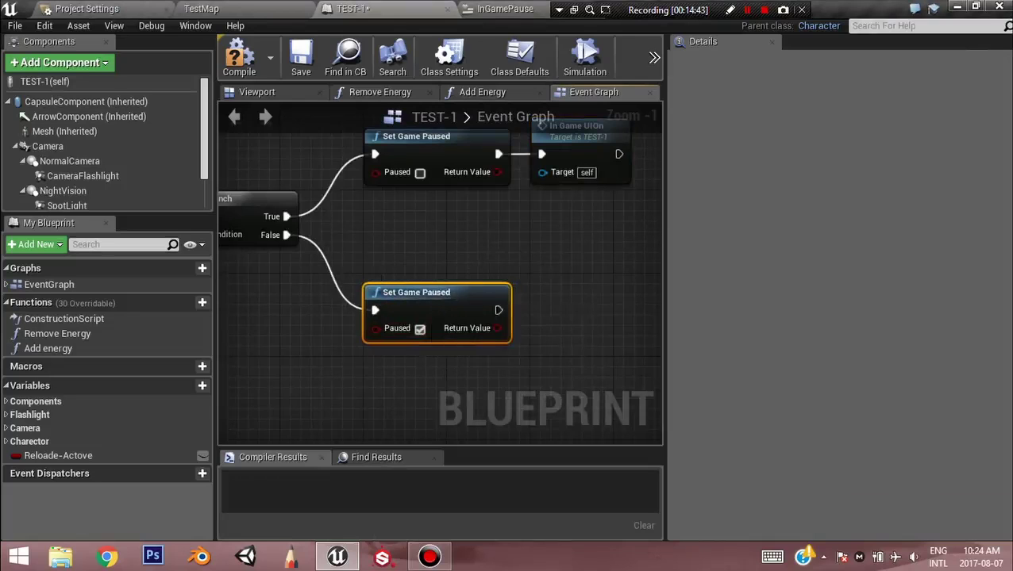
Call In Game UIOFF after the False branch's Set Game Paused node and align it in the same row
right_click_drag(516, 266, 376, 292)
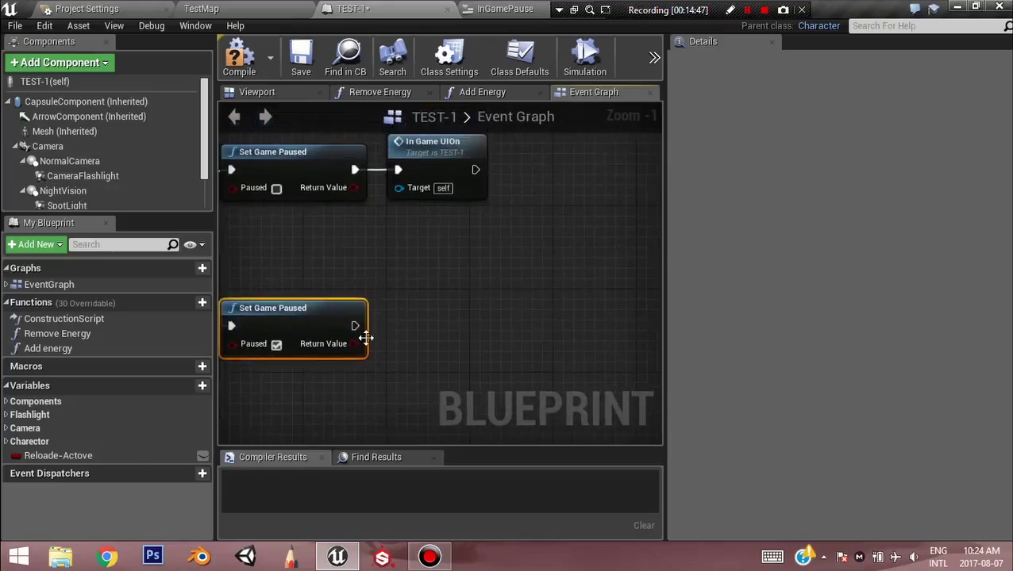
left_click_drag(355, 327, 397, 335)
type("ingam")
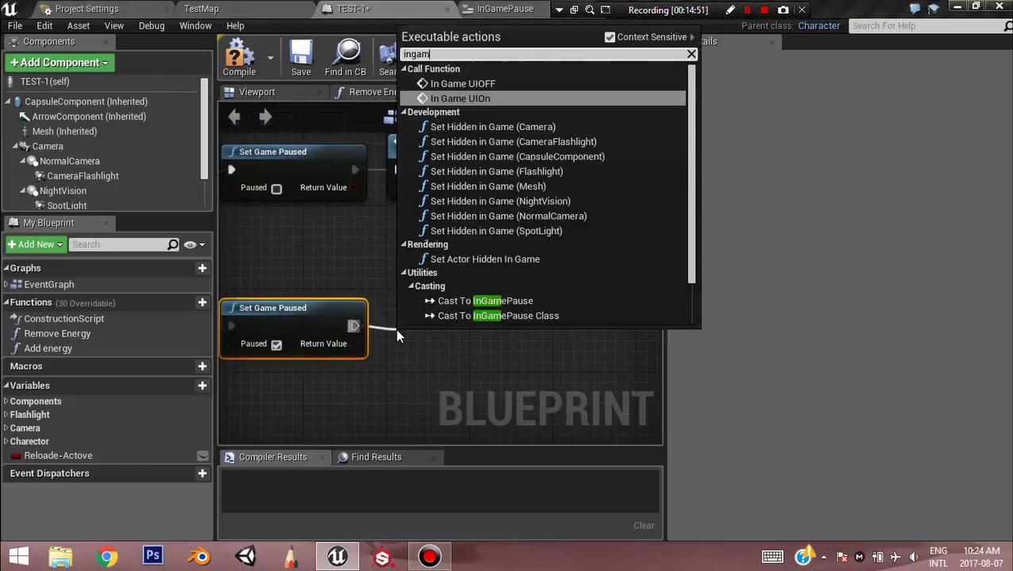
type("e")
key("Up")
key("Return")
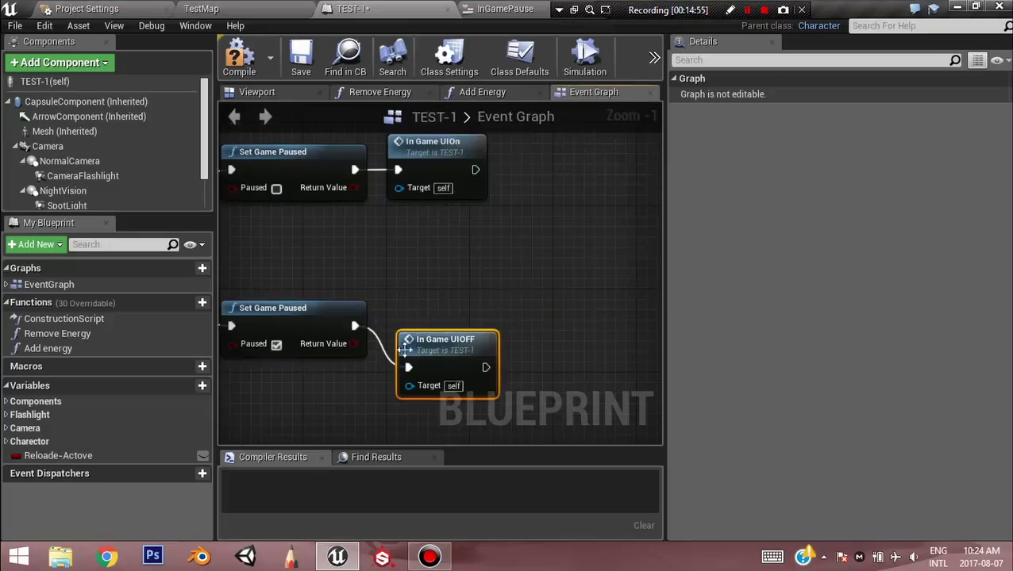
left_click_drag(405, 349, 395, 308)
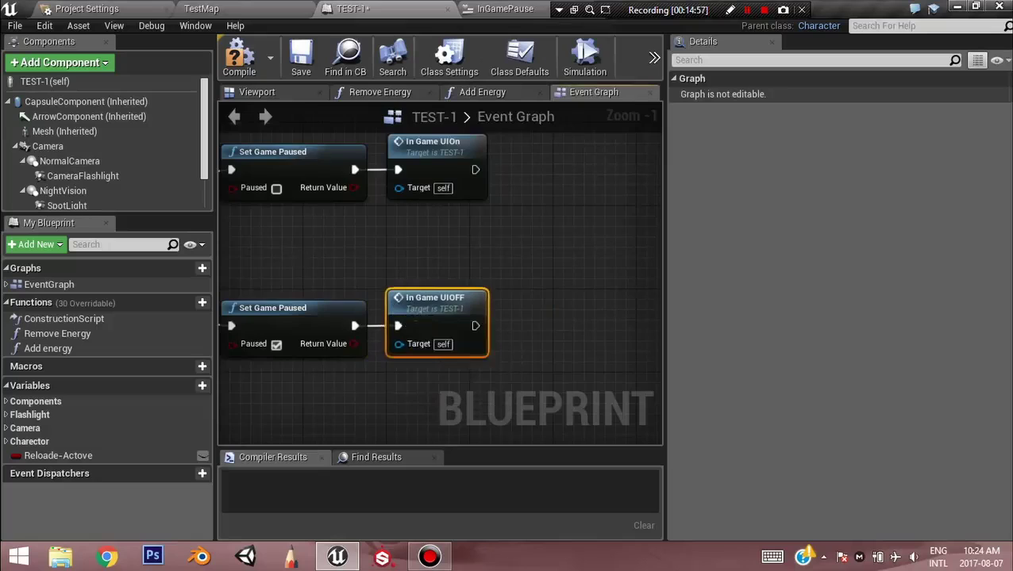
Compile and save the TEST-1 blueprint with both pause branches in place
right_click_drag(395, 311, 665, 437)
right_click_drag(473, 382, 500, 352)
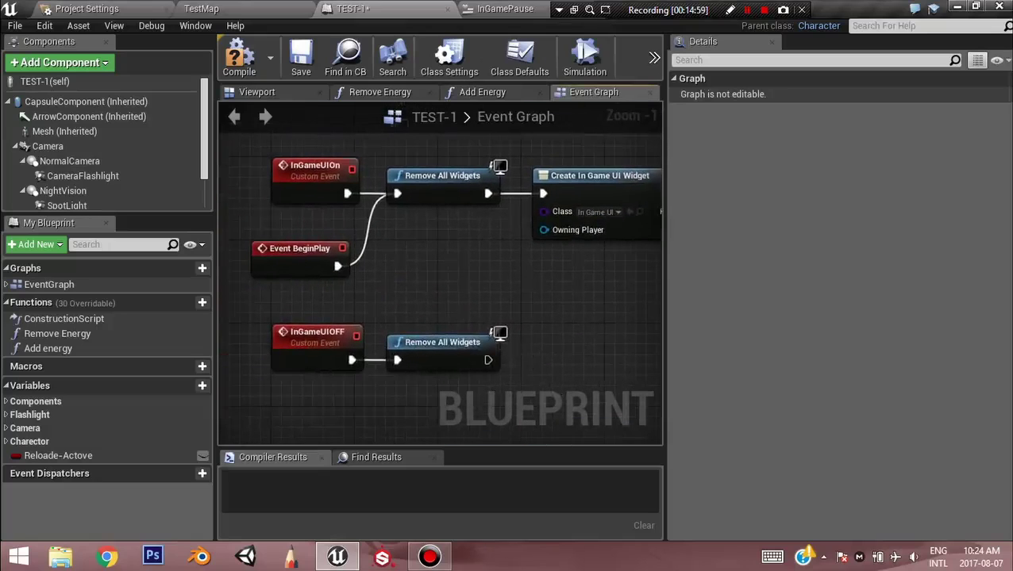
right_click_drag(635, 412, 436, 270)
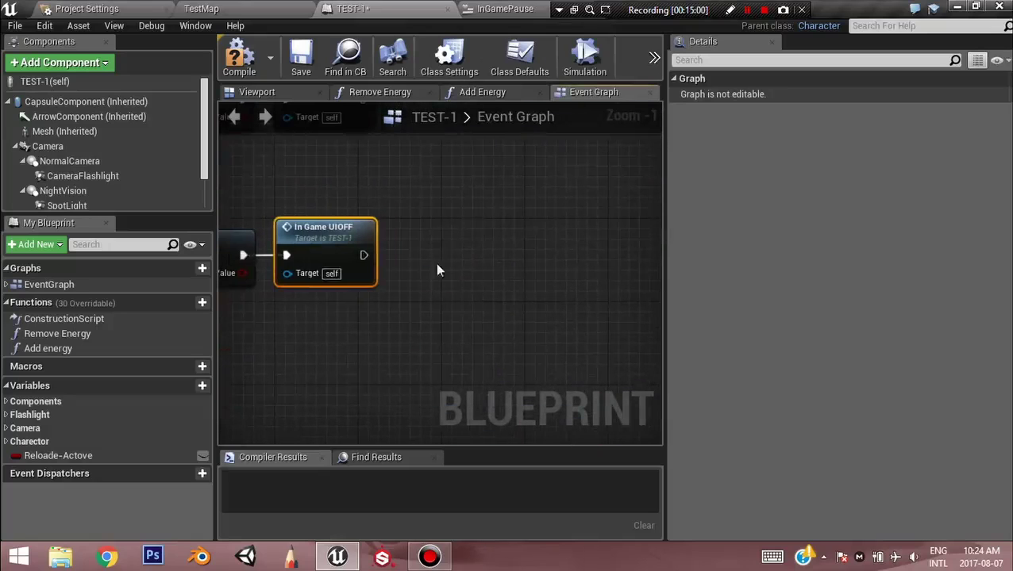
left_click(241, 49)
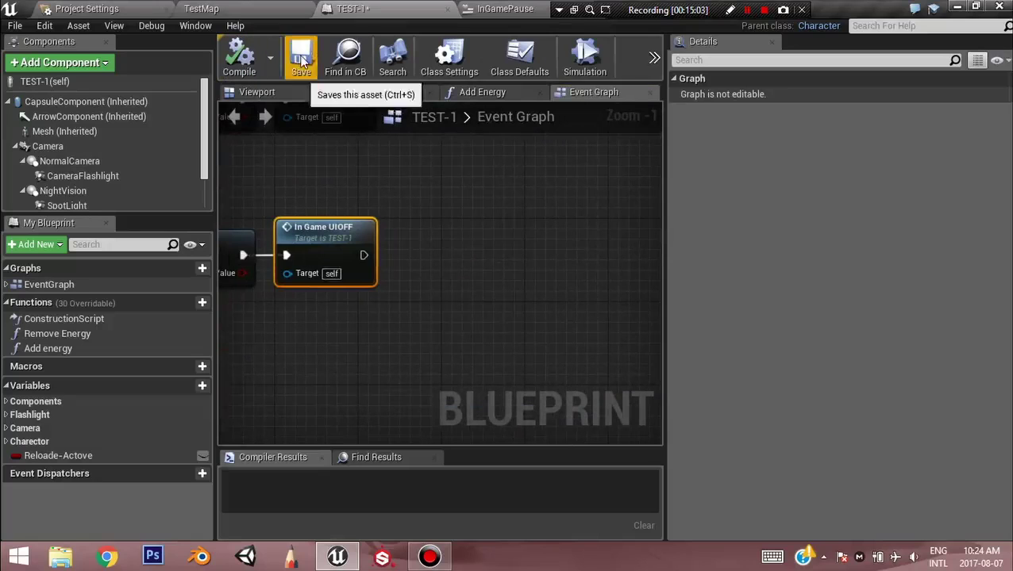
left_click(302, 62)
Add a Create Widget node after In Game UIOFF and set its class to InGamePause
left_click_drag(364, 255, 446, 235)
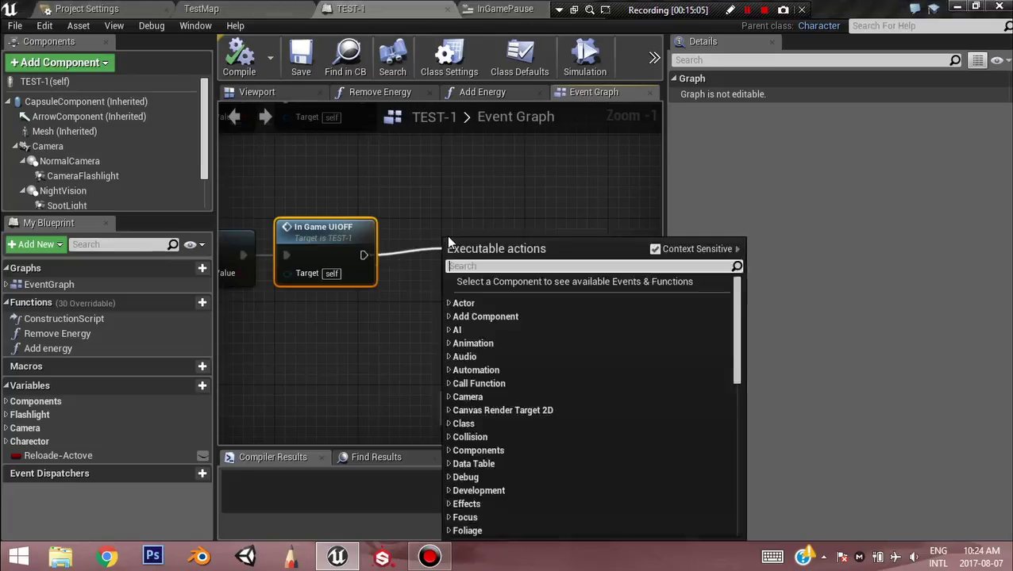
type("create")
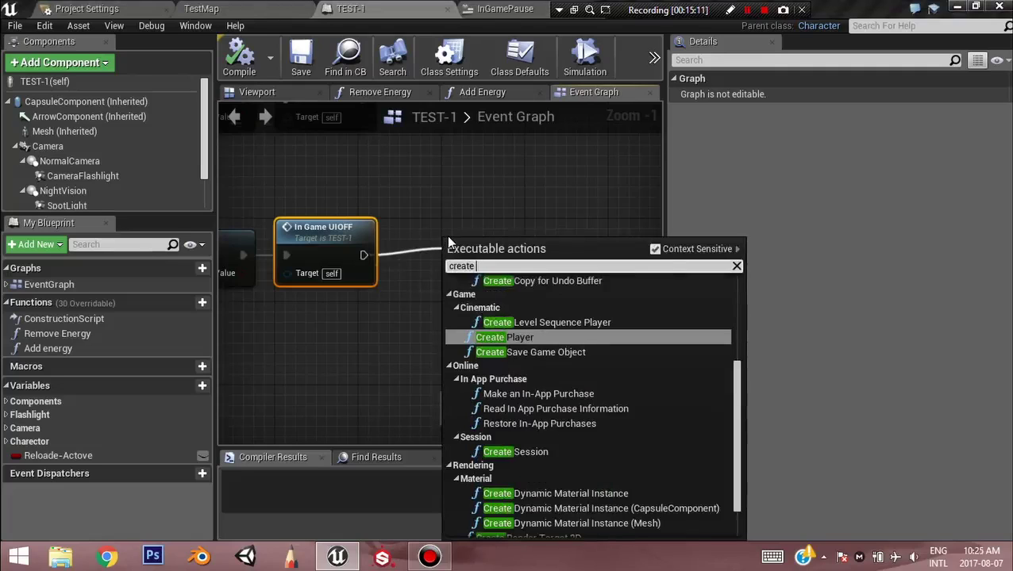
type(" w")
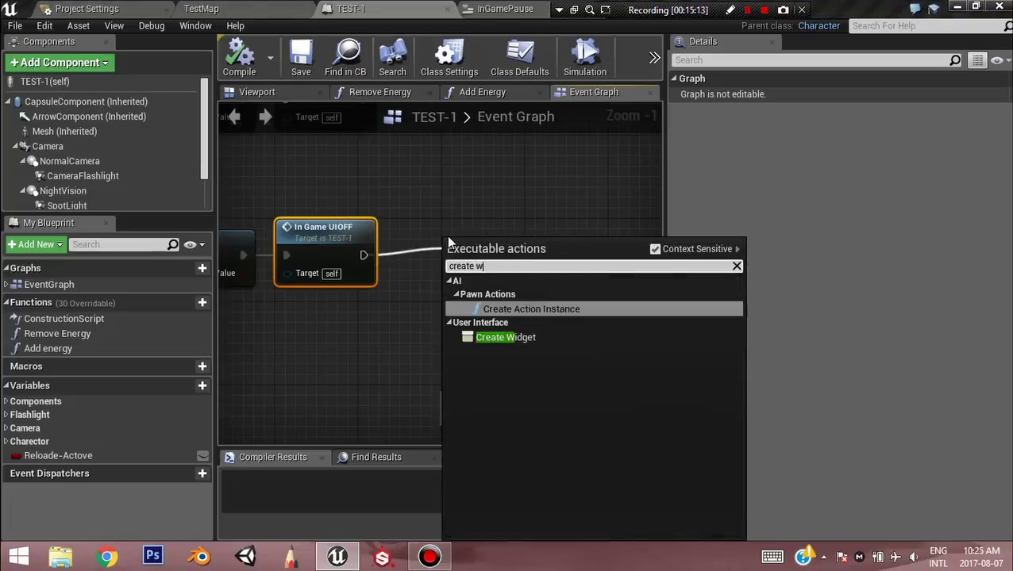
key("Return")
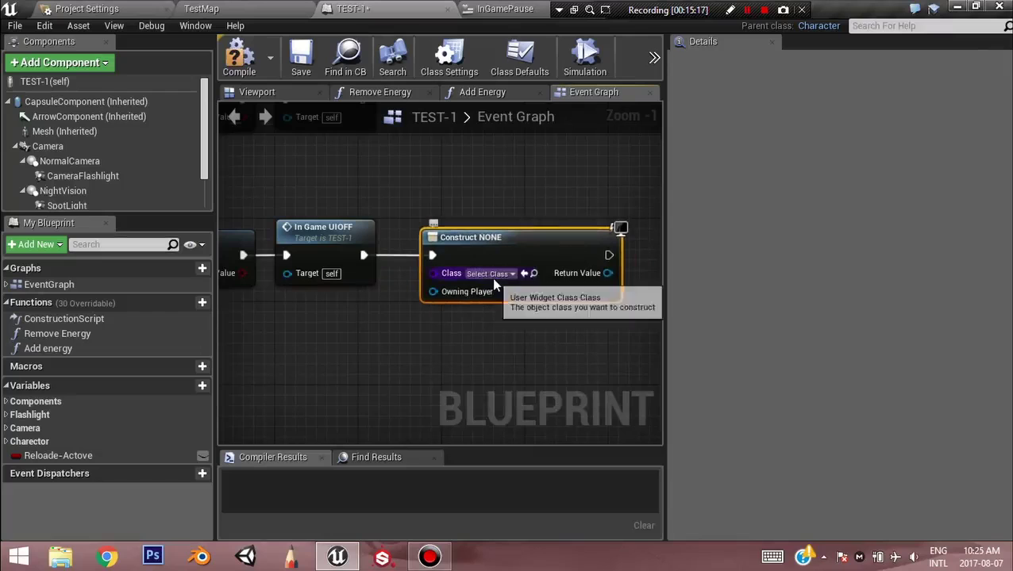
left_click(491, 274)
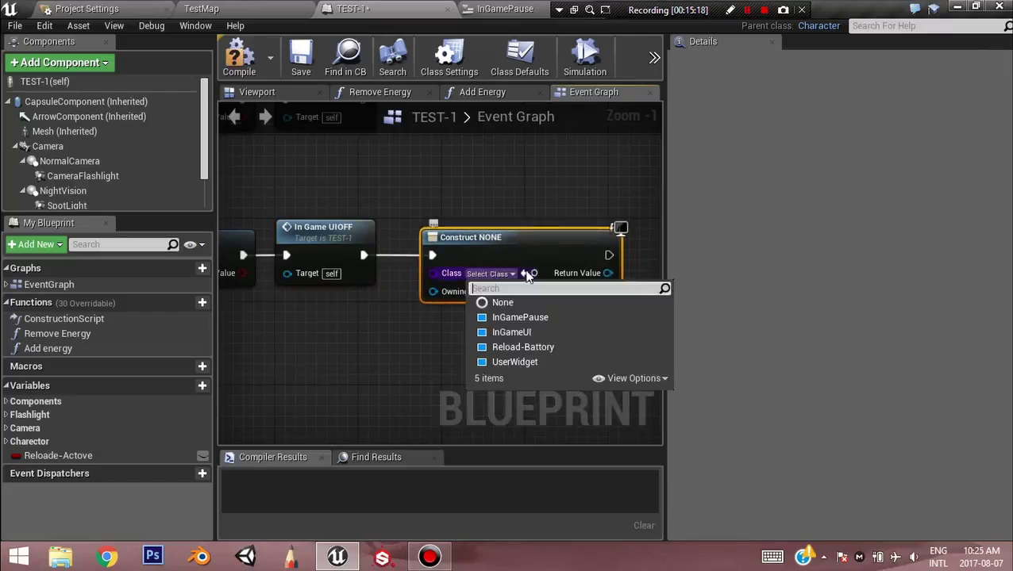
left_click(545, 316)
Add an Add to Viewport node from the InGamePause widget's Return Value and align it with the widget node
right_click_drag(502, 344, 363, 336)
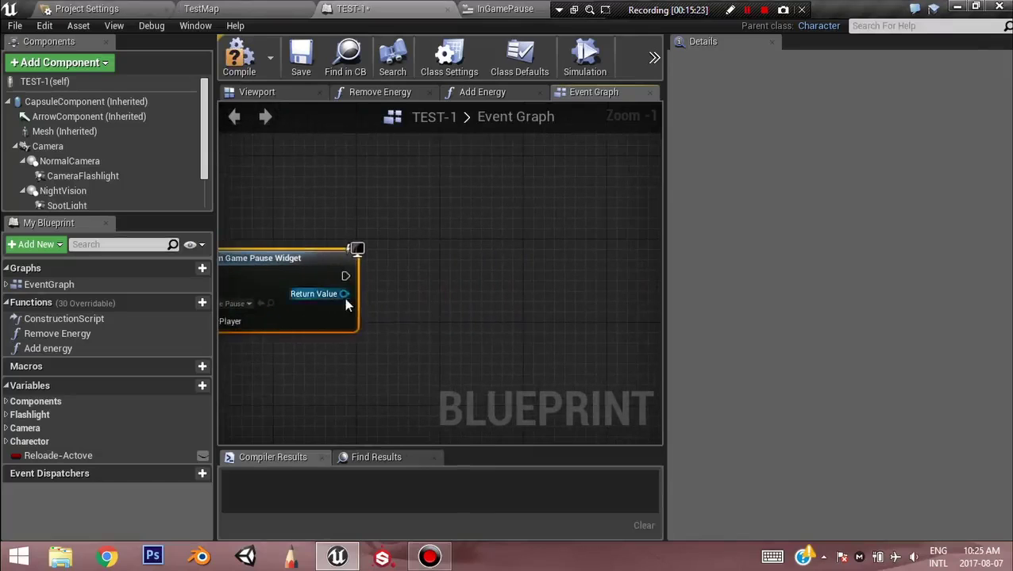
left_click_drag(344, 294, 408, 301)
type("a")
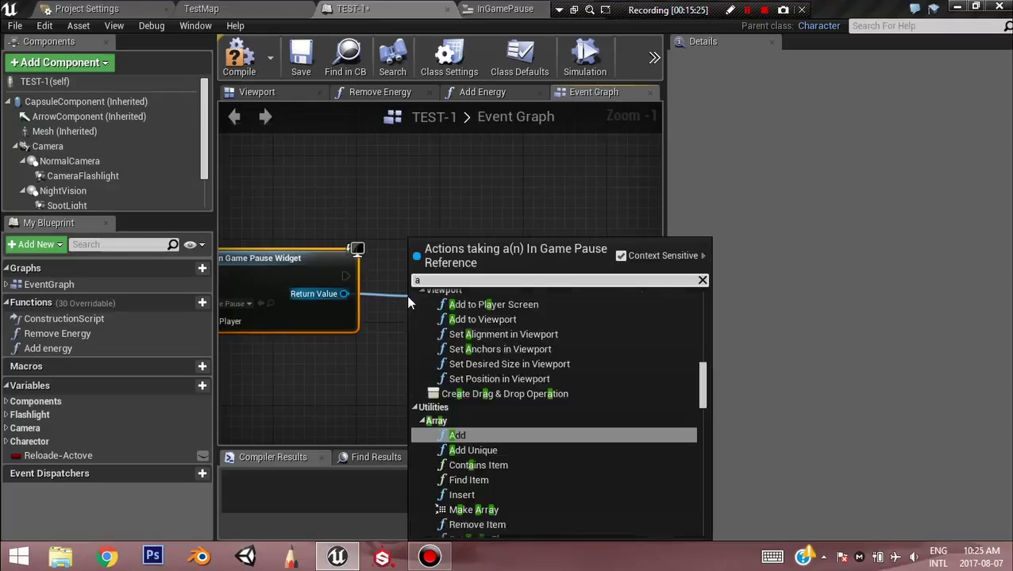
type("dd to")
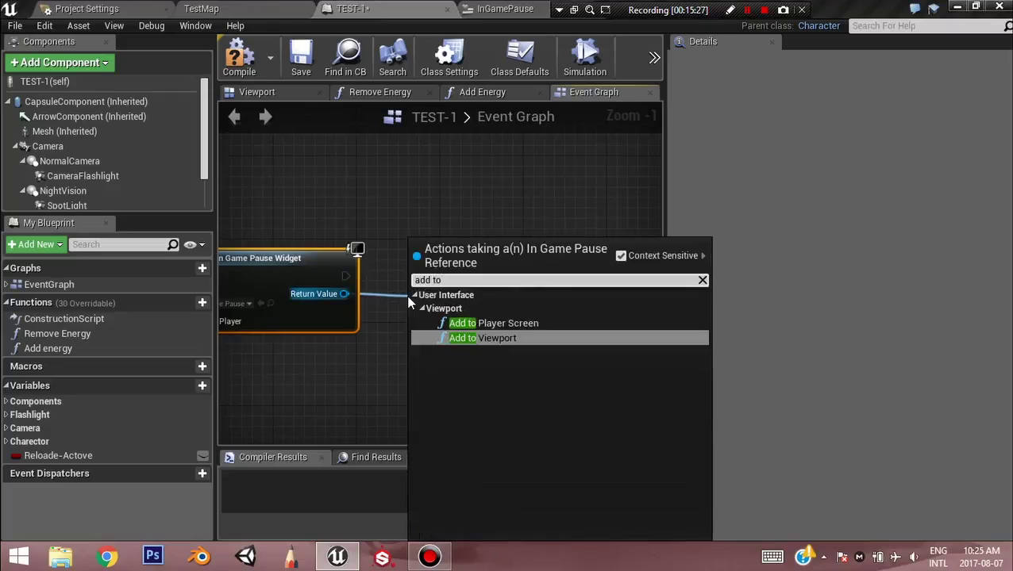
key("Return")
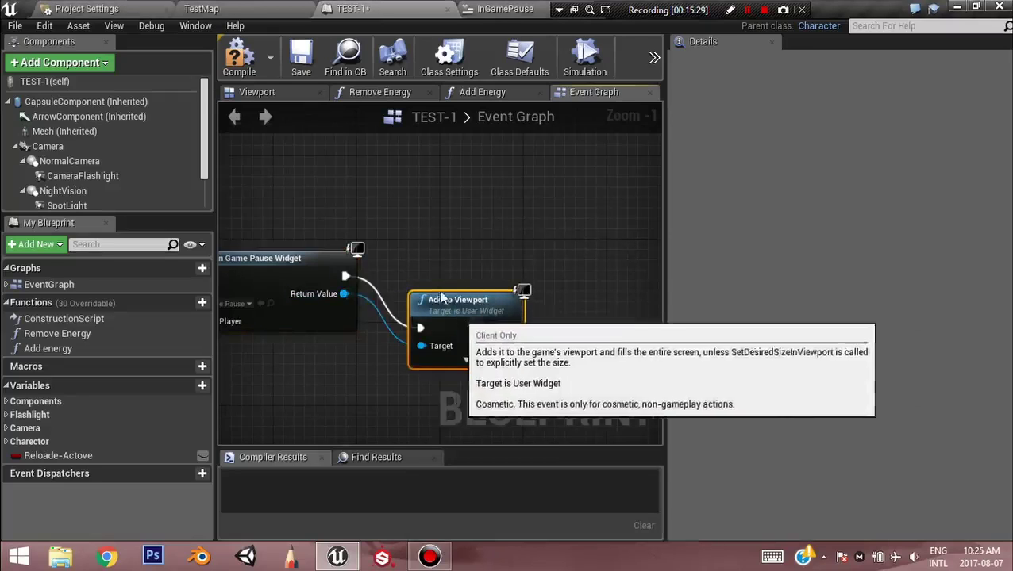
left_click_drag(460, 319, 439, 267)
Copy Get Player Controller, Set Input Mode Game And UI and SET Show Mouse Cursor from the Reload-Battory widget section and paste them near the pause widget's Add to Viewport
right_click_drag(440, 266, 452, 199)
scroll(452, 198, "down", 6)
right_click_drag(456, 131, 411, 422)
scroll(421, 295, "up", 1)
scroll(421, 299, "up", 4)
right_click_drag(530, 296, 562, 323)
scroll(379, 327, "down", 2)
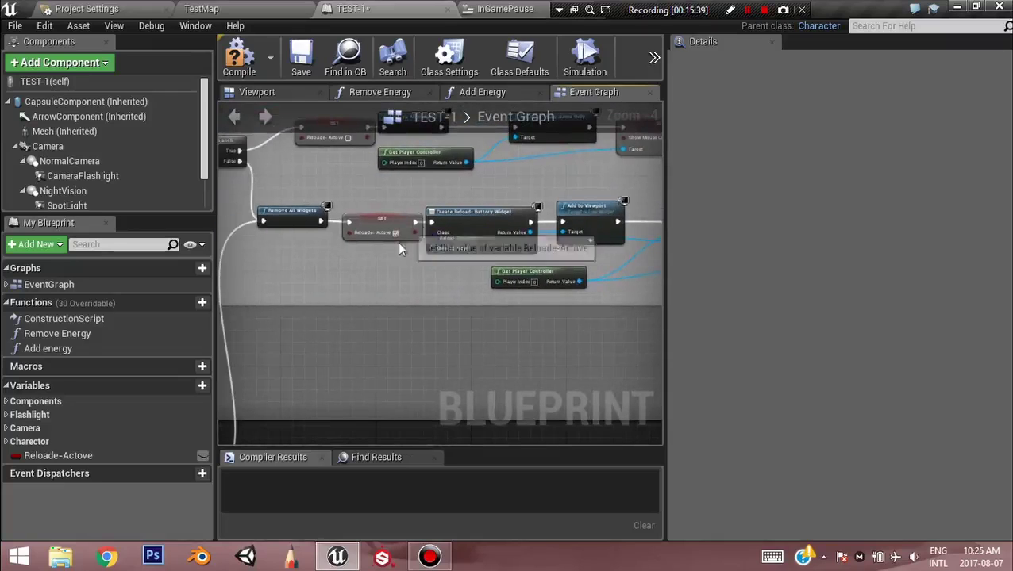
right_click_drag(437, 286, 210, 252)
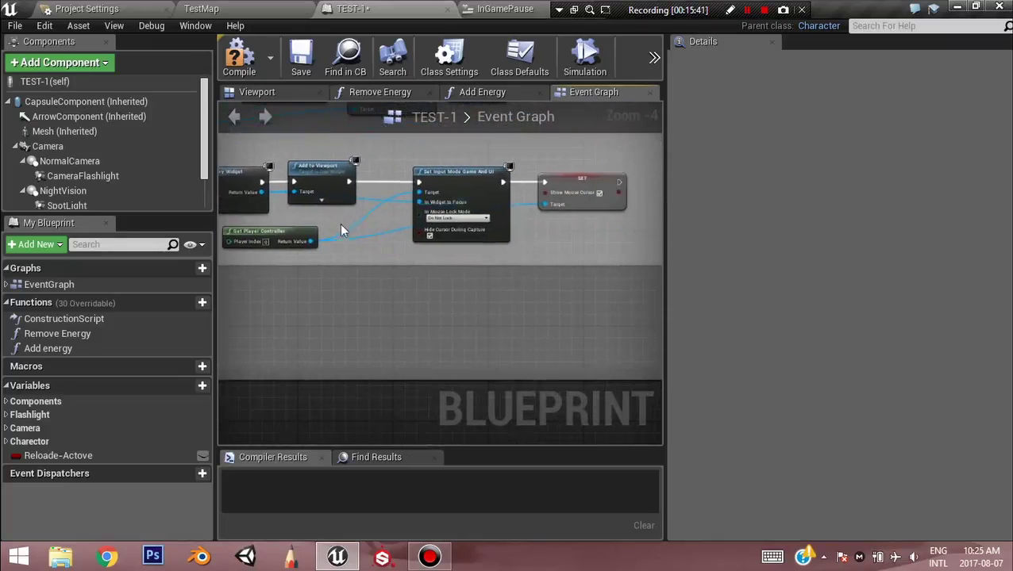
right_click_drag(379, 233, 355, 264)
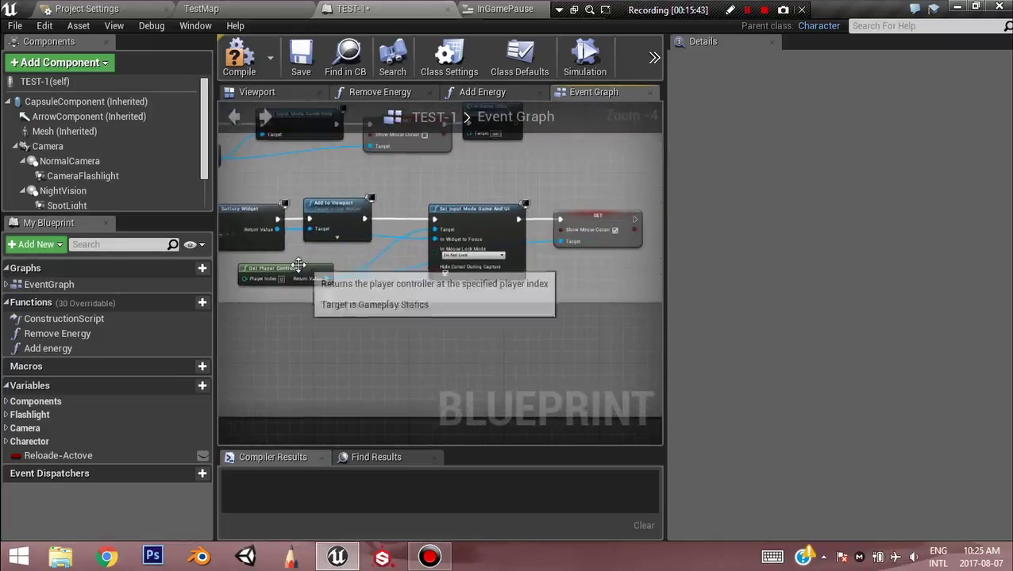
left_click(289, 269)
left_click(488, 206, "ctrl")
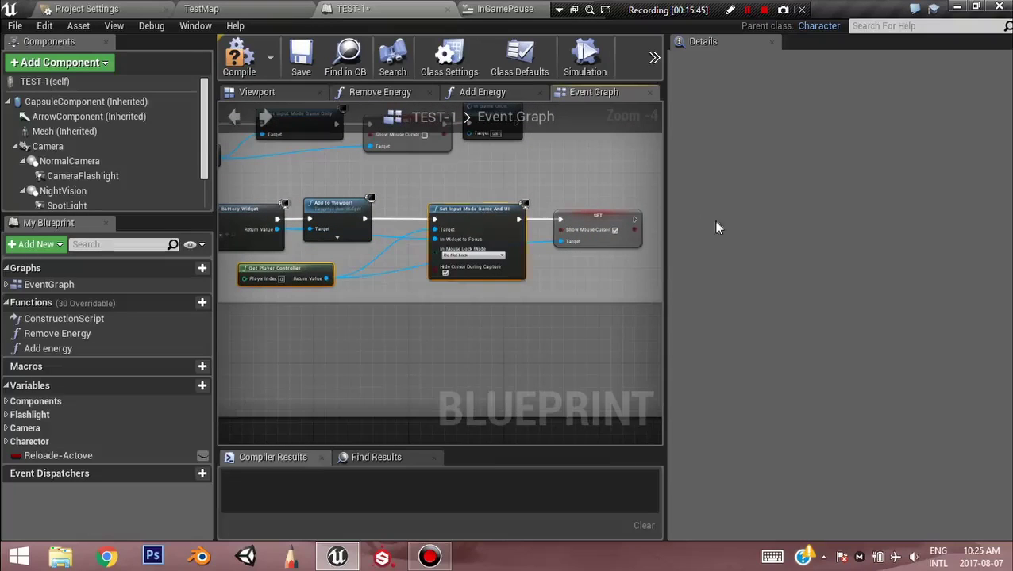
left_click(595, 220, "ctrl")
right_click_drag(373, 308, 585, 365)
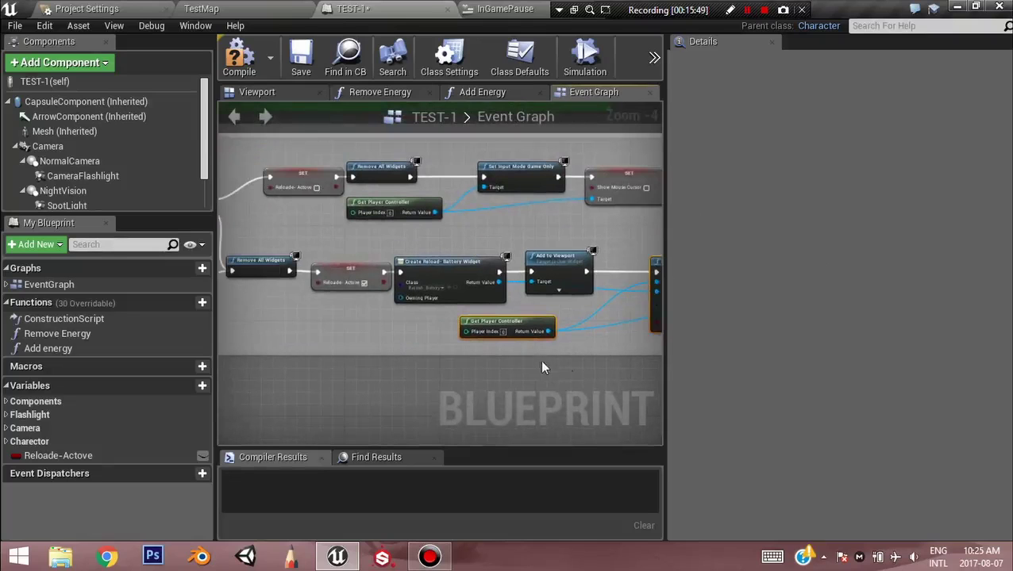
mouse_move(476, 278)
right_mouse_down()
mouse_move(508, 159)
mouse_move(476, 278)
right_mouse_up()
key("ctrl+v")
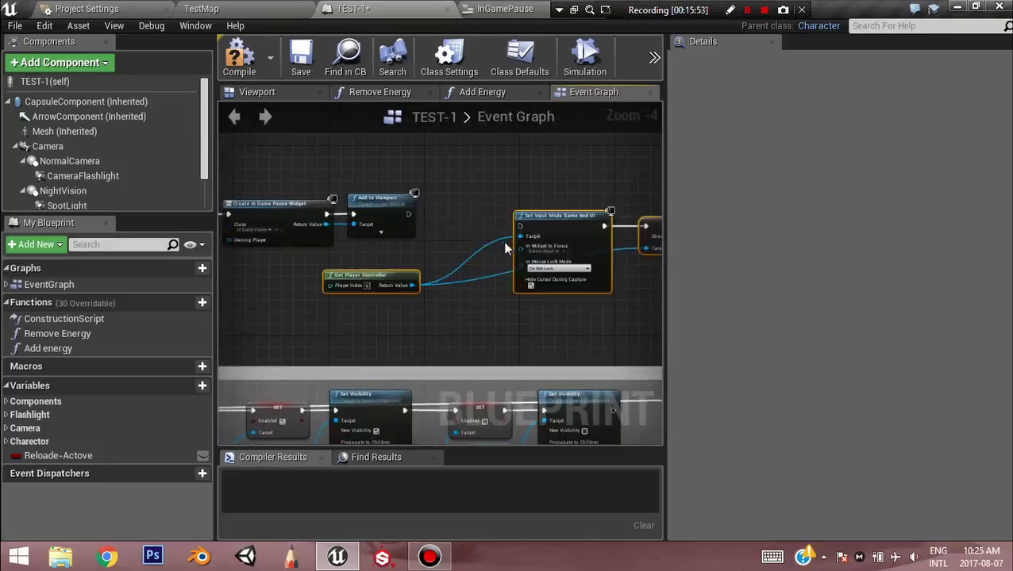
Connect the pause widget's Add to Viewport to Set Input Mode Game And UI and align the pasted nodes with that row
left_click_drag(407, 213, 542, 207)
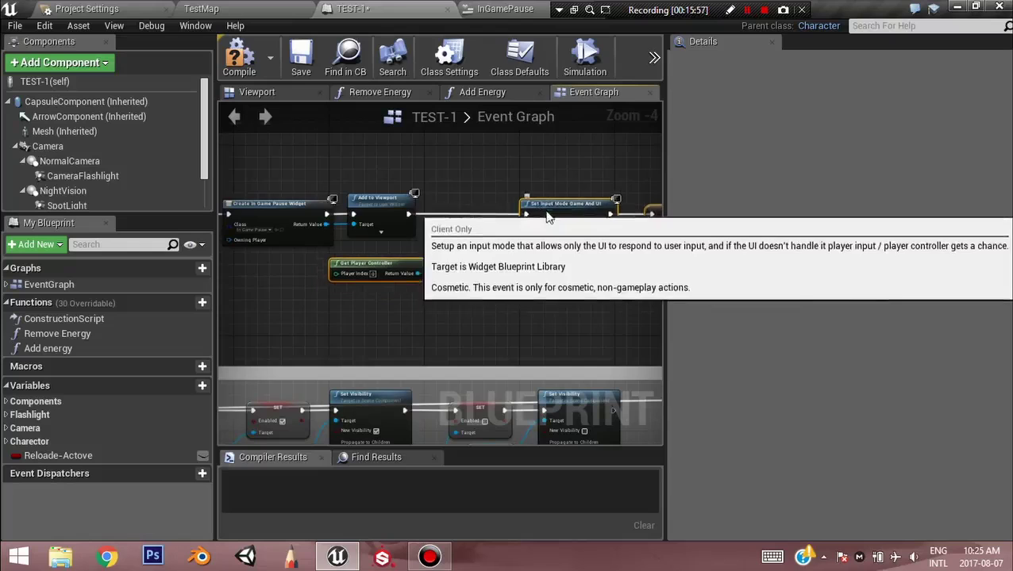
scroll(447, 232, "up", 4)
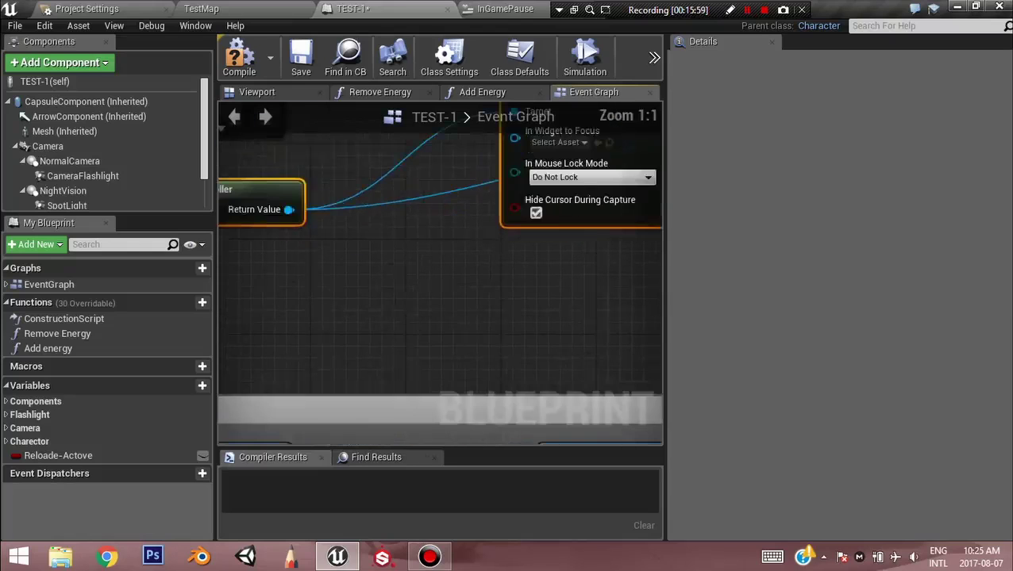
right_click_drag(504, 244, 409, 283)
scroll(492, 277, "down", 2)
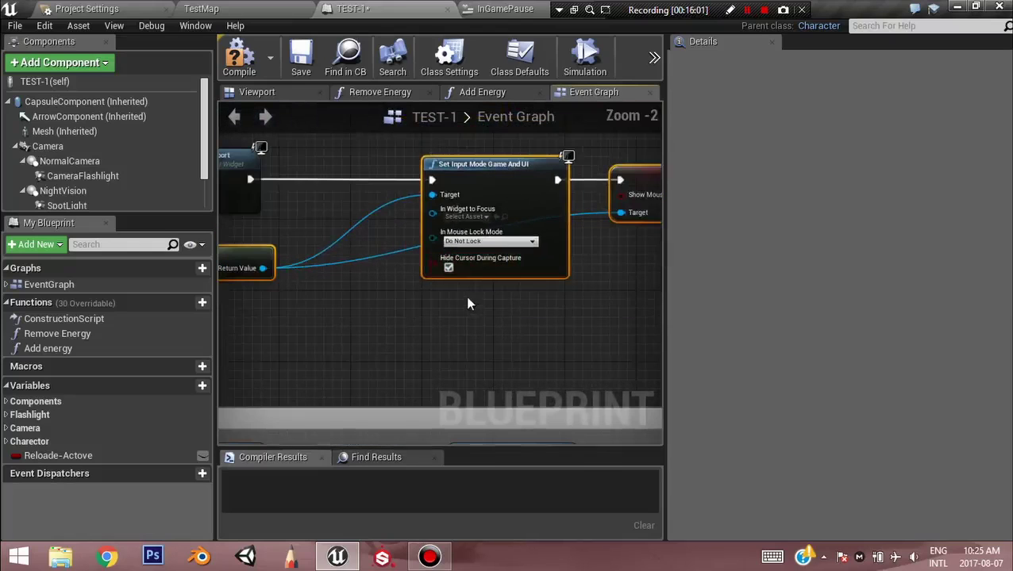
Copy Get Player Controller, Set Input Mode Game Only and SET Show Mouse Cursor from the Reload-Battory section and paste them near In Game UIOn
scroll(441, 315, "down", 3)
right_click_drag(414, 208, 539, 331)
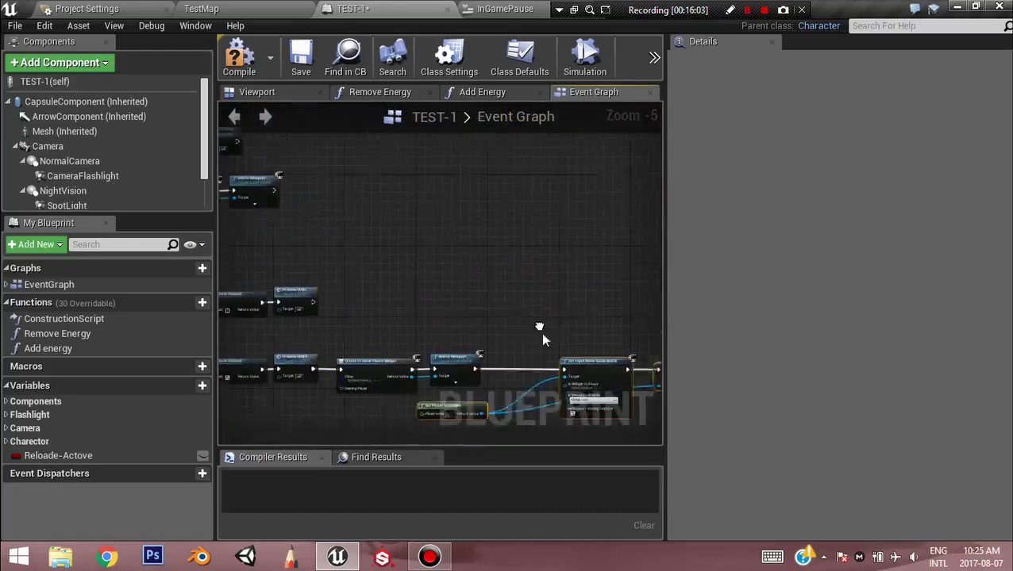
right_click_drag(360, 246, 414, 444)
scroll(468, 242, "up", 2)
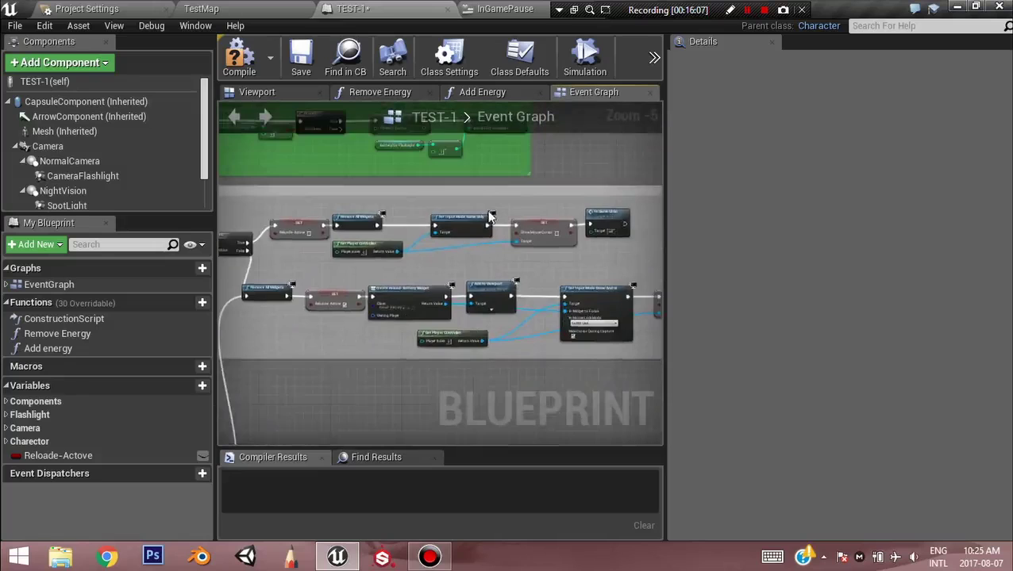
left_click(288, 277)
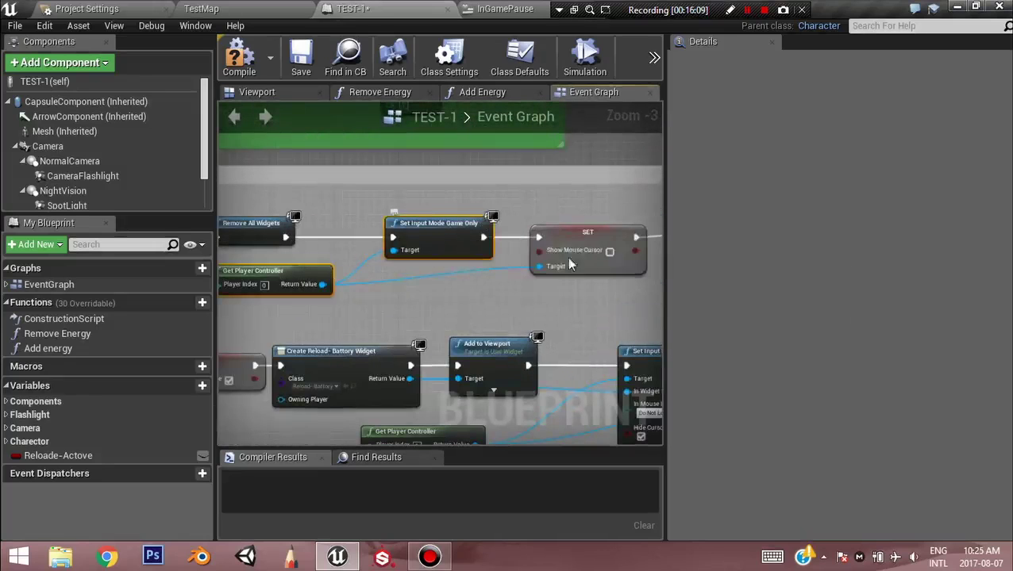
left_click(577, 238)
right_click_drag(580, 316, 601, 277)
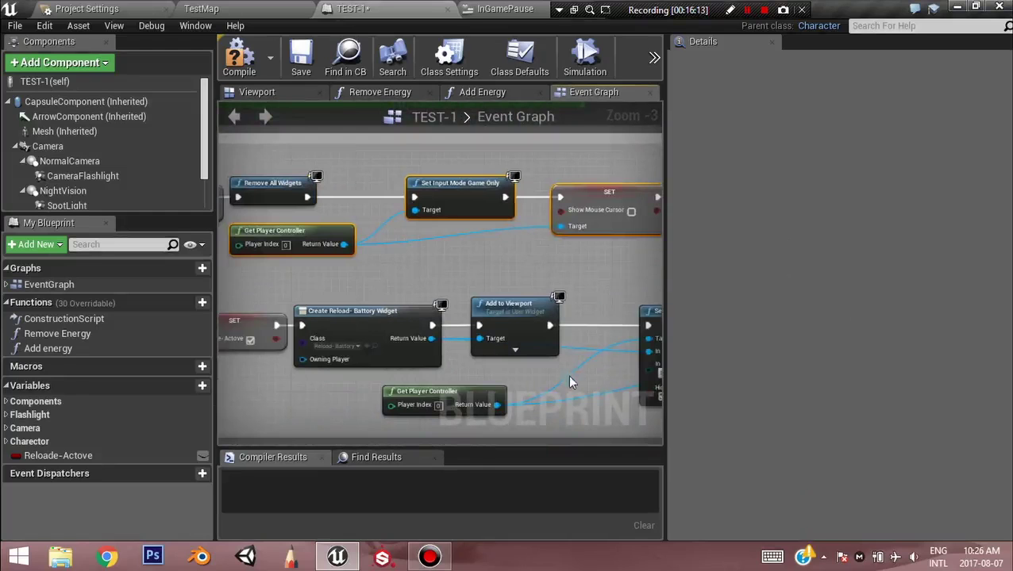
right_click_drag(567, 375, 651, 104)
right_click_drag(578, 159, 595, 208)
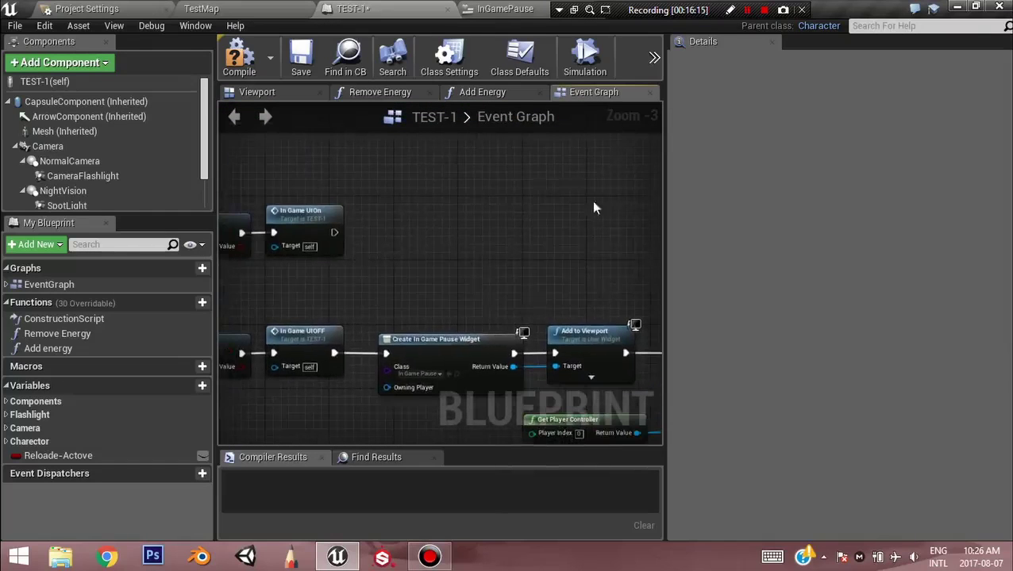
key("ctrl+v")
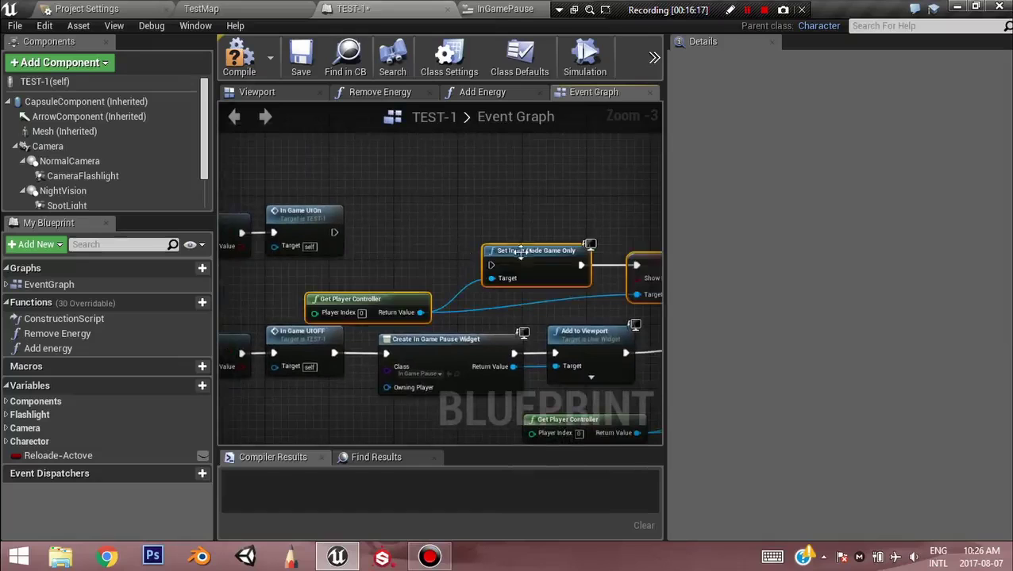
Align the pasted nodes with the In Game UIOn row, connect In Game UIOn to Set Input Mode Game Only, and save TEST-1
left_click_drag(520, 253, 496, 221)
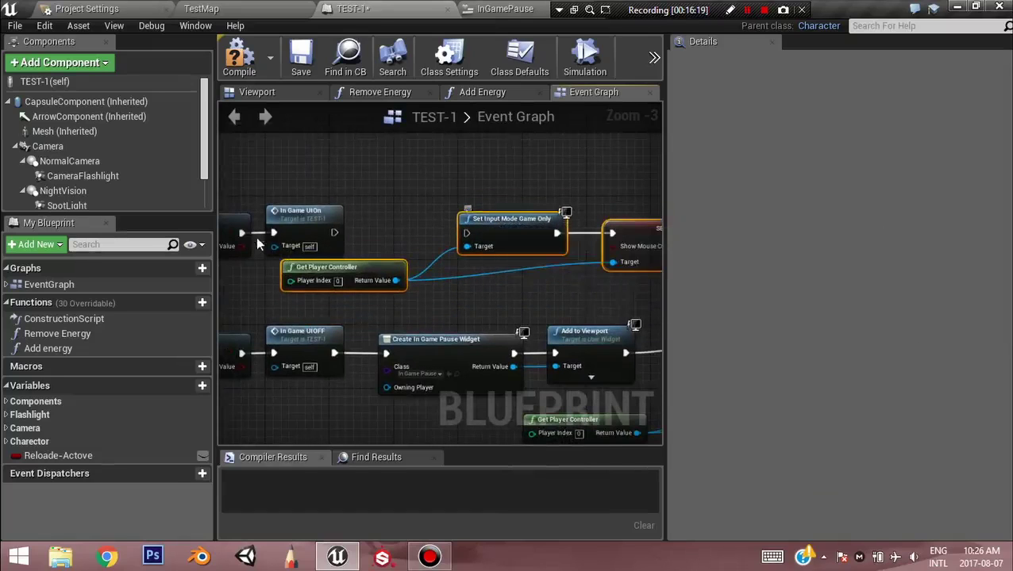
left_click_drag(334, 233, 467, 233)
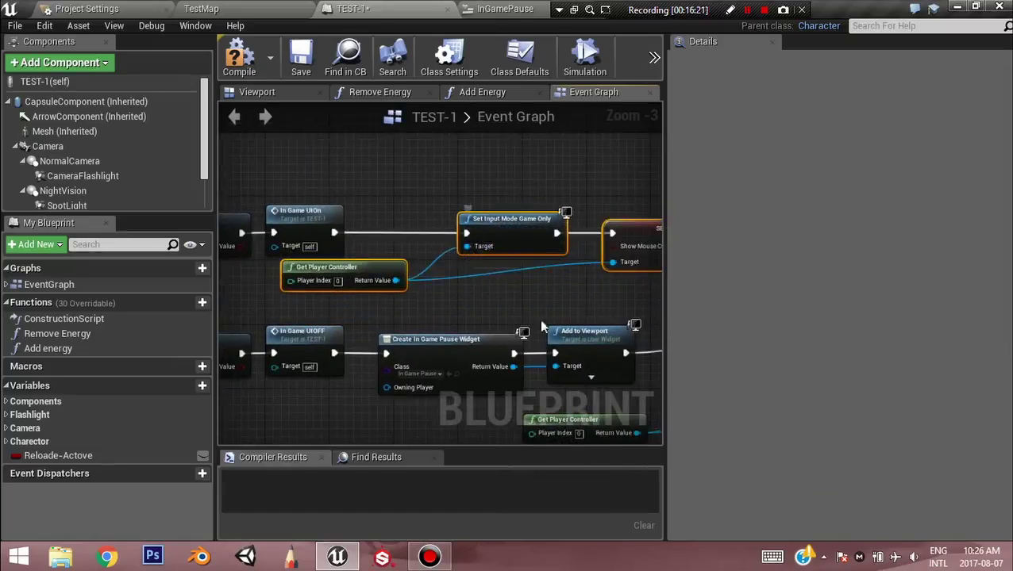
right_click_drag(542, 325, 332, 192)
right_click_drag(527, 226, 524, 197)
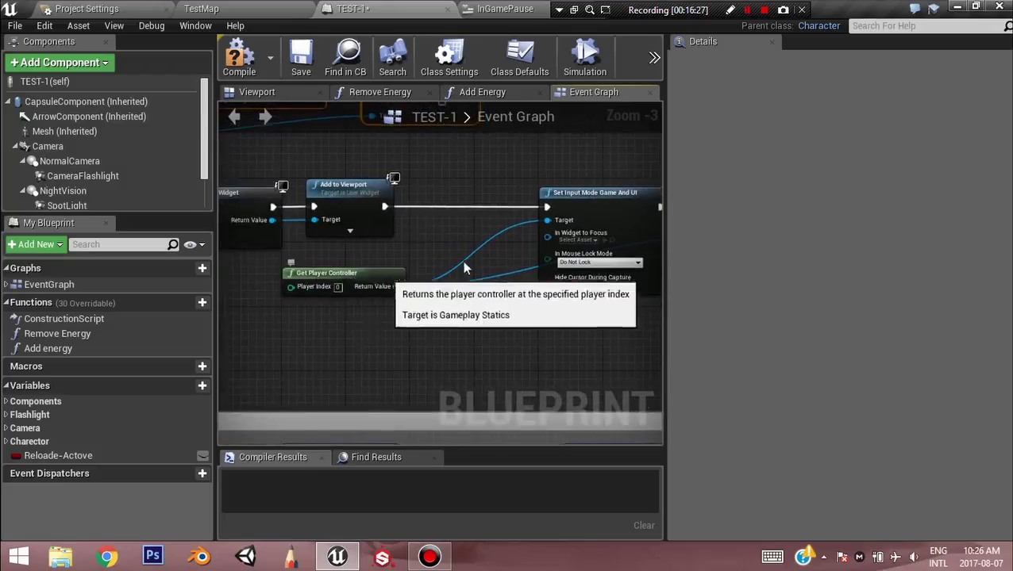
right_click_drag(583, 214, 364, 228)
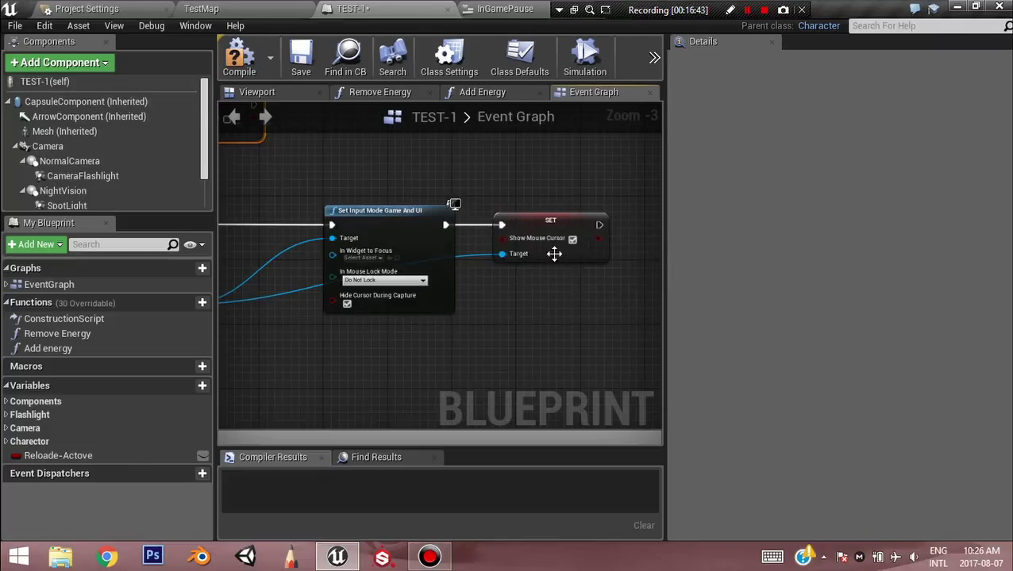
right_click_drag(434, 200, 785, 355)
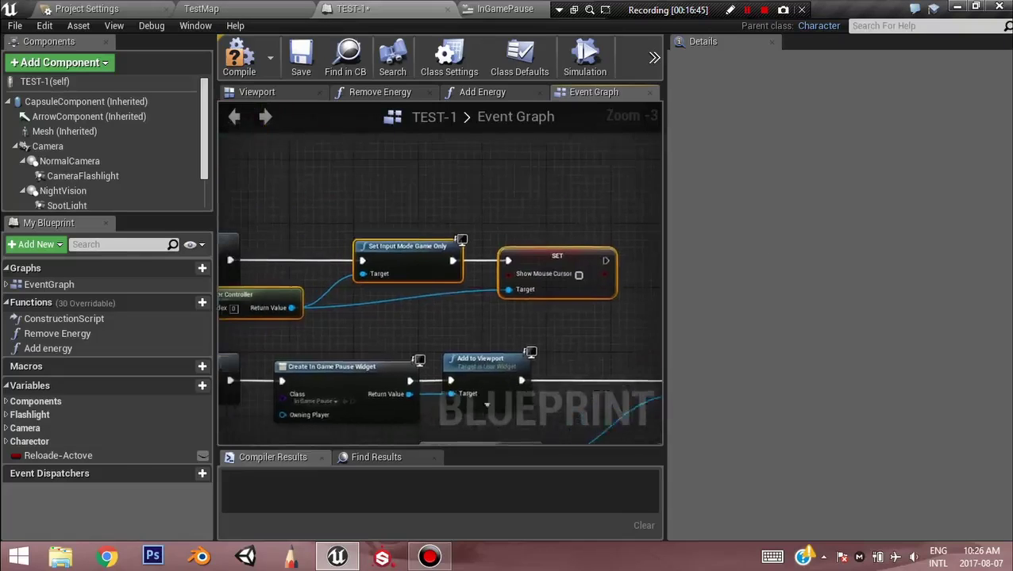
right_click_drag(230, 293, 304, 268)
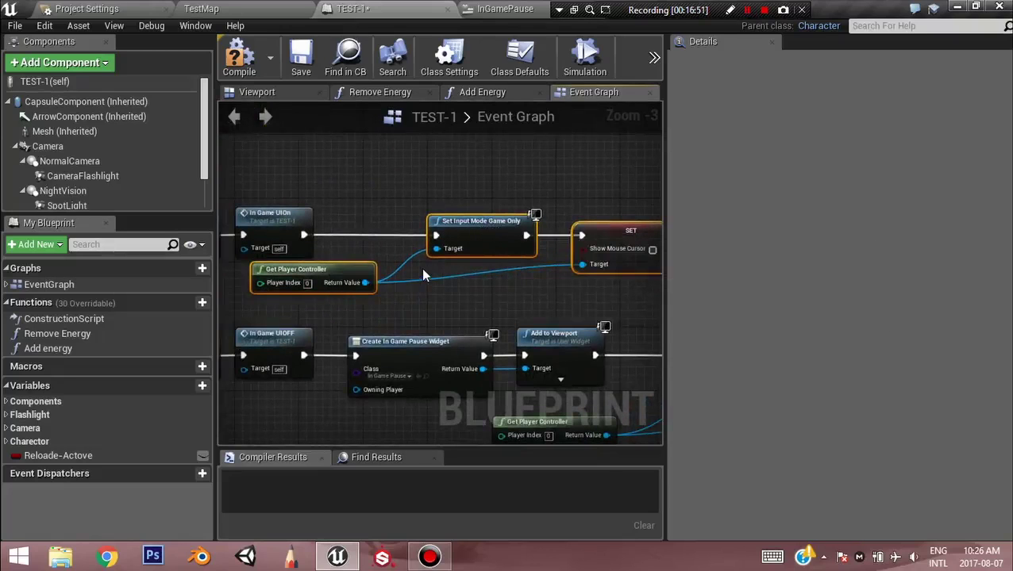
right_click_drag(423, 275, 358, 271)
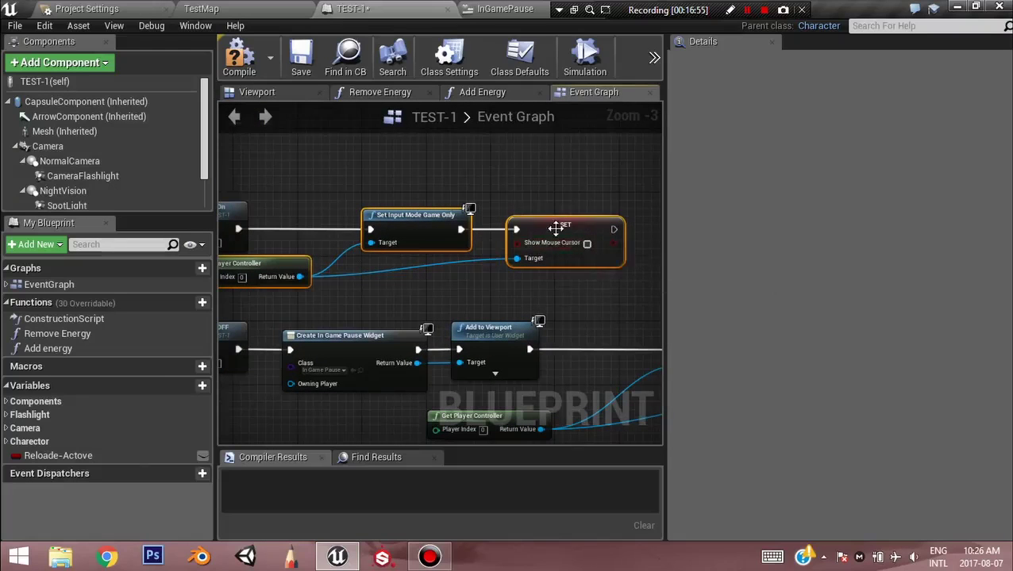
left_click(302, 67)
Close Project Settings and start a game preview from TestMap
left_click(137, 7)
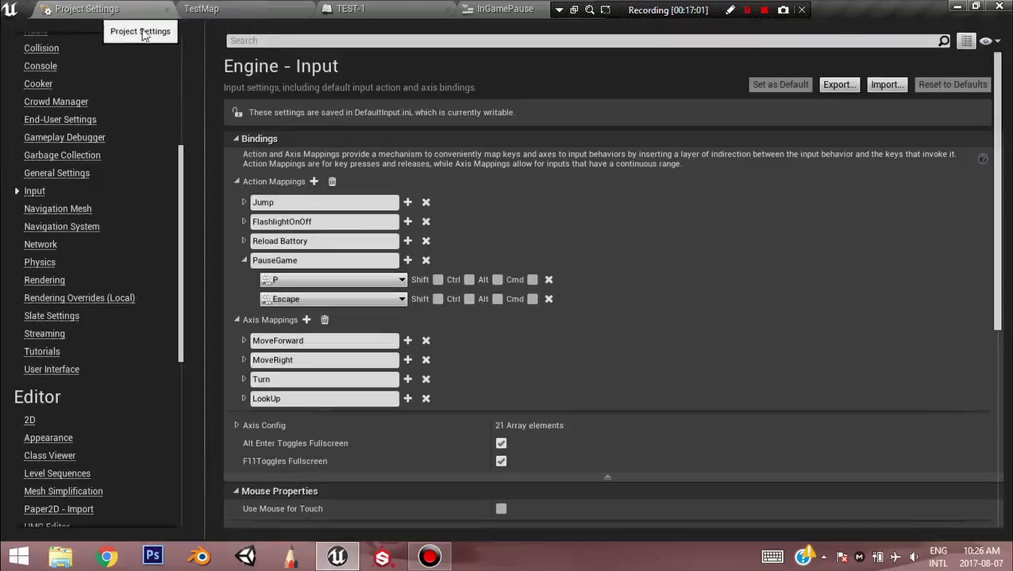
left_click_drag(114, 15, 484, 15)
middle_click(481, 14)
left_click(75, 9)
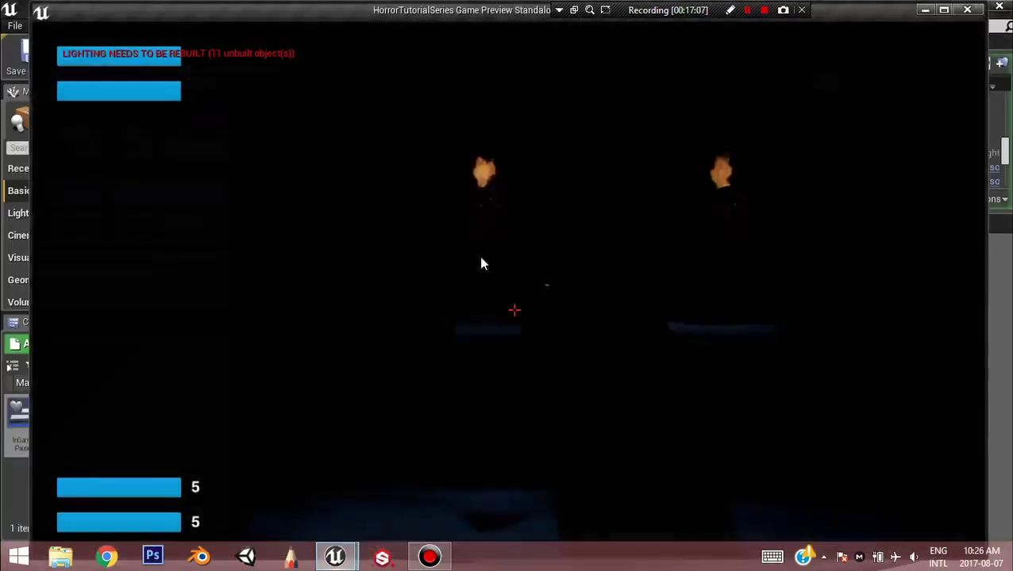
Try the PauseGame input in the running game preview and end the session
left_click(481, 263)
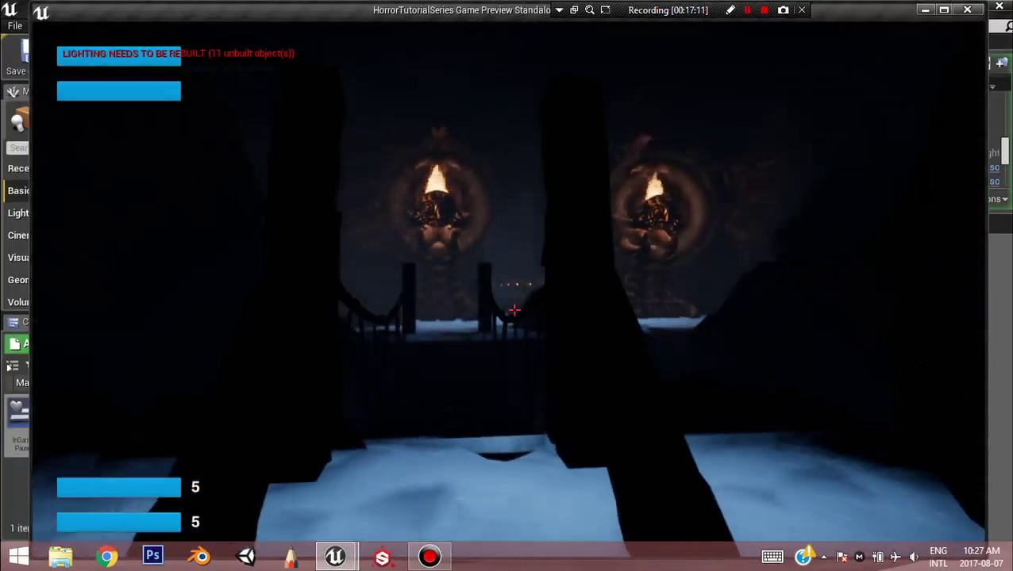
key("p")
key("Escape")
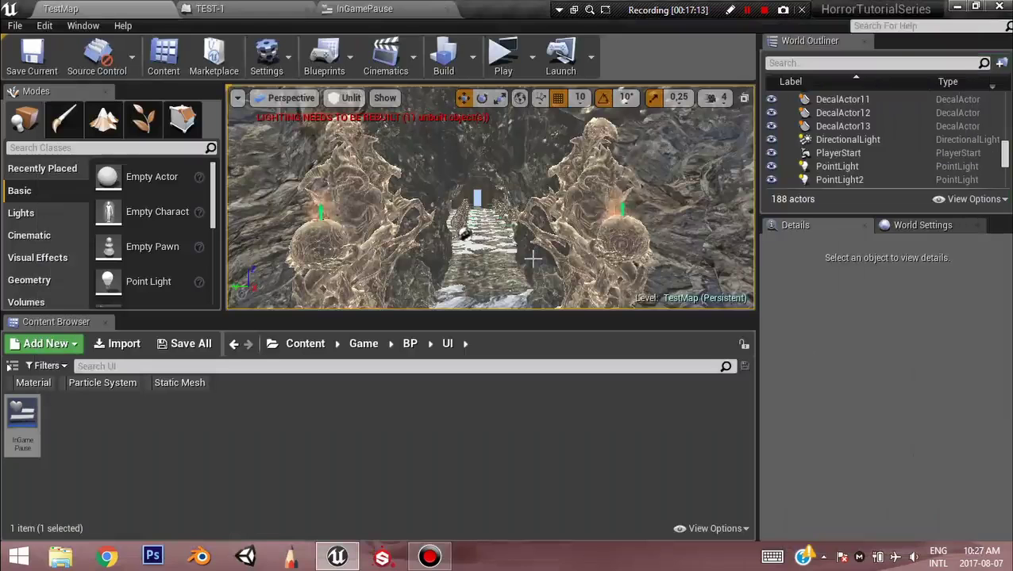
Play TestMap again, pause and resume twice through the RESUME button, check the mouse behaviour after resuming, and stop the preview
left_click(503, 62)
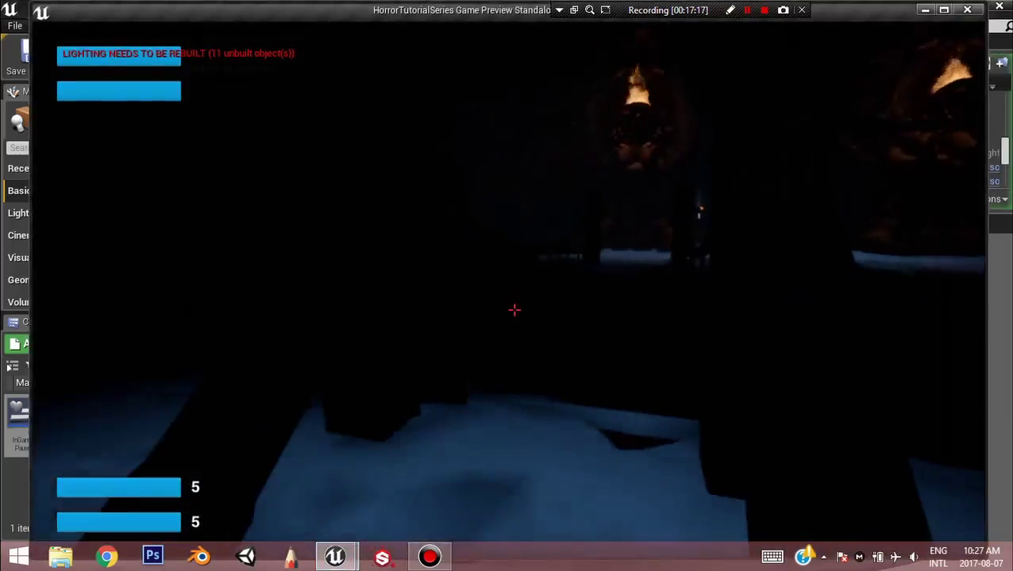
key("p")
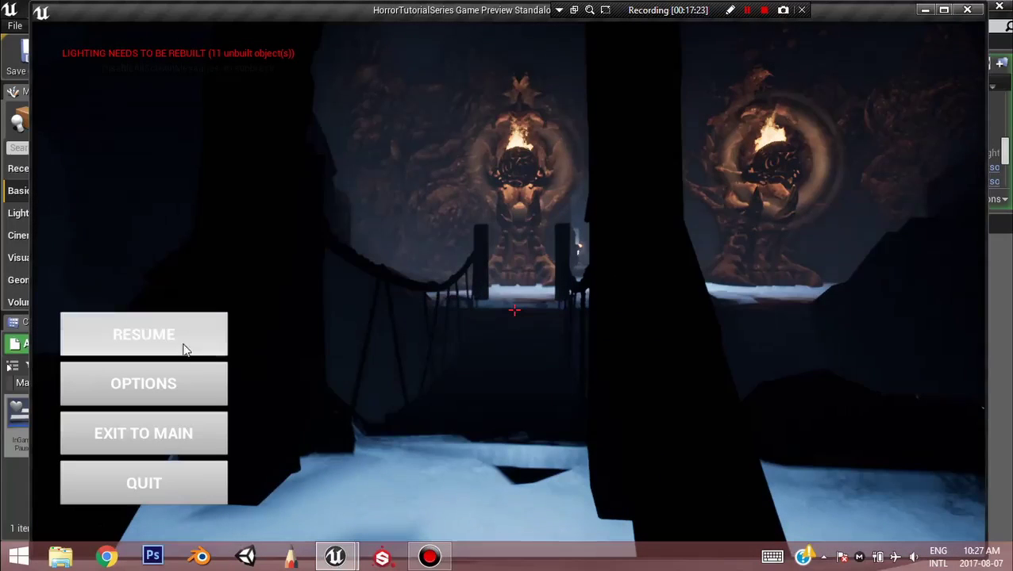
left_click(208, 342)
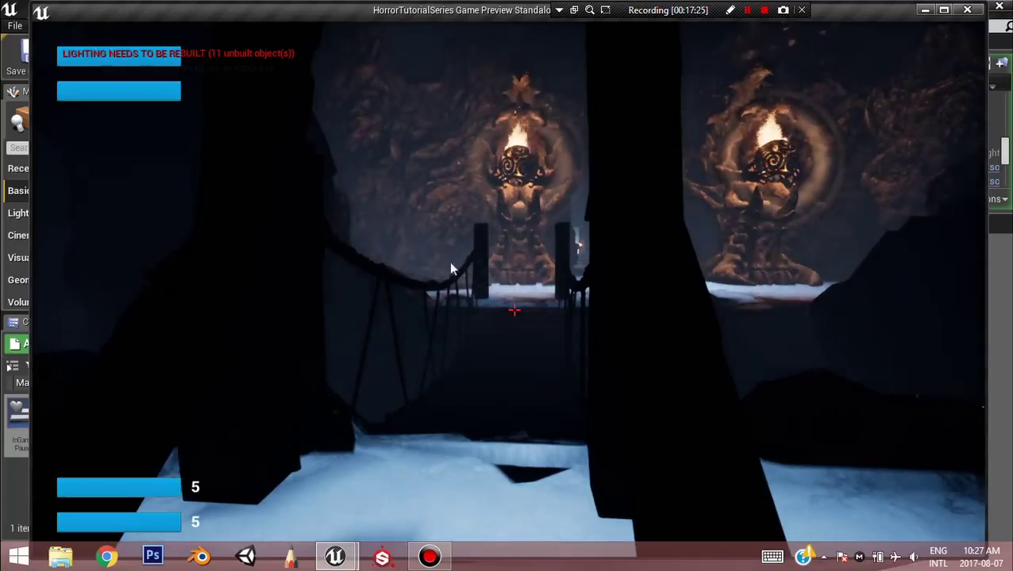
key("p")
left_click(208, 342)
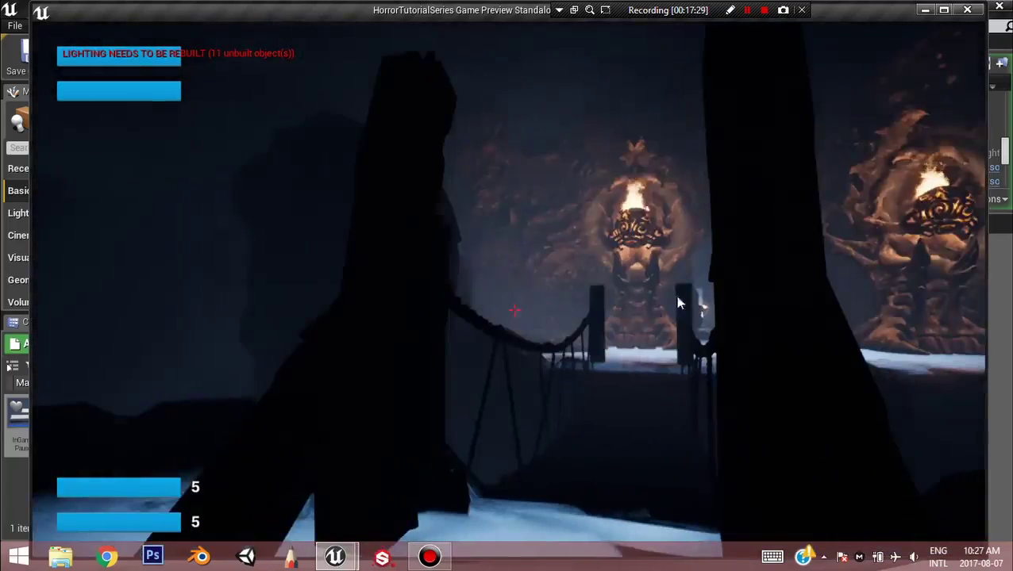
left_click(675, 295)
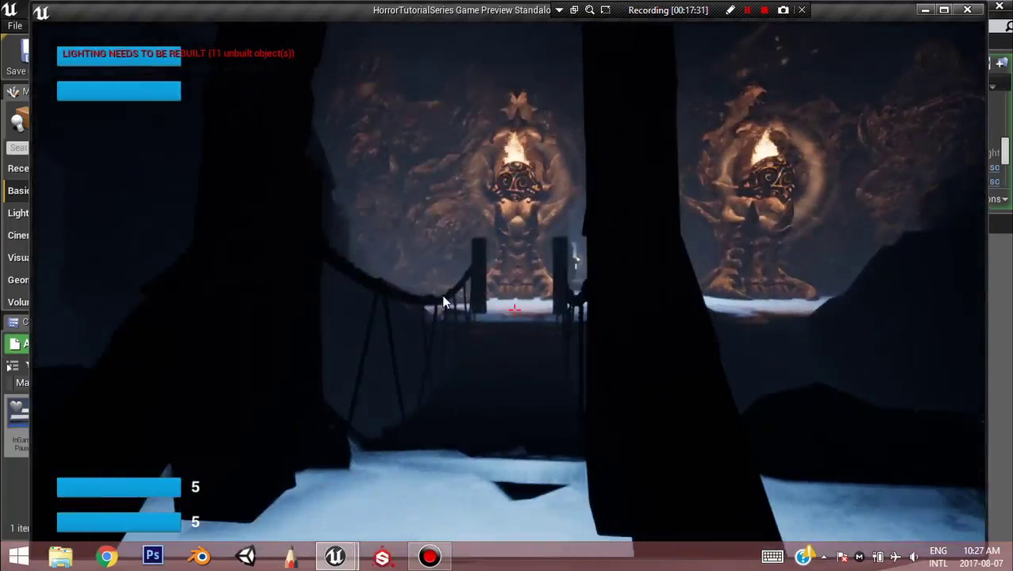
left_click(443, 301)
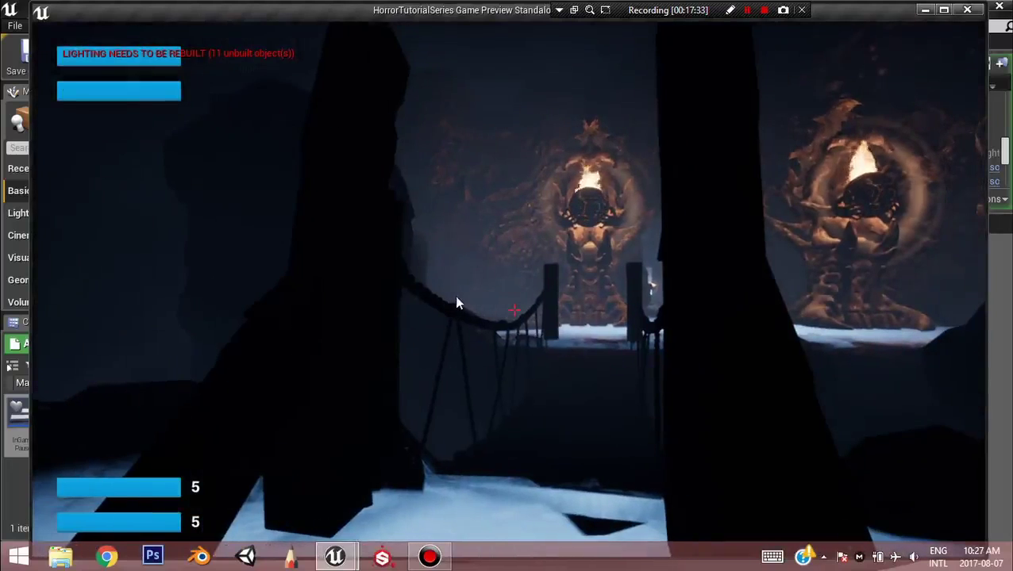
key("Escape")
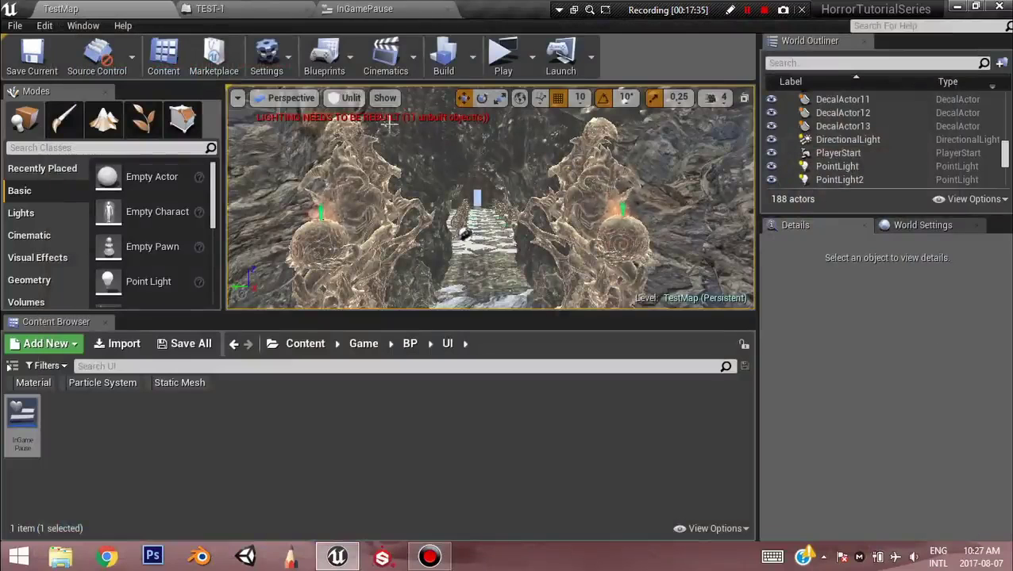
Copy Get Player Controller, Set Input Mode Game Only and SET Show Mouse Cursor from TEST-1 into InGamePause's Event Graph
left_click(364, 9)
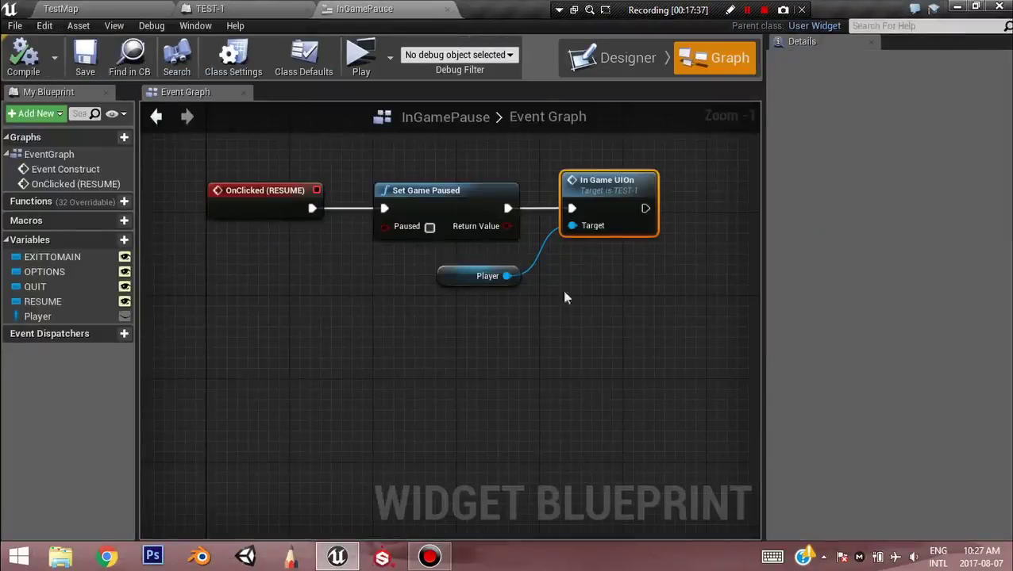
right_click_drag(640, 299, 566, 324)
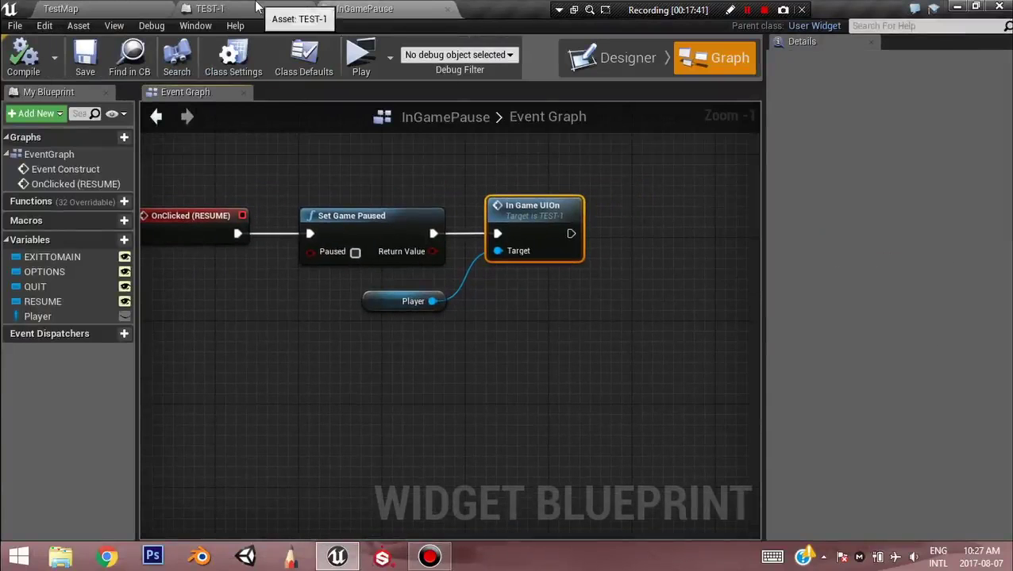
left_click(258, 9)
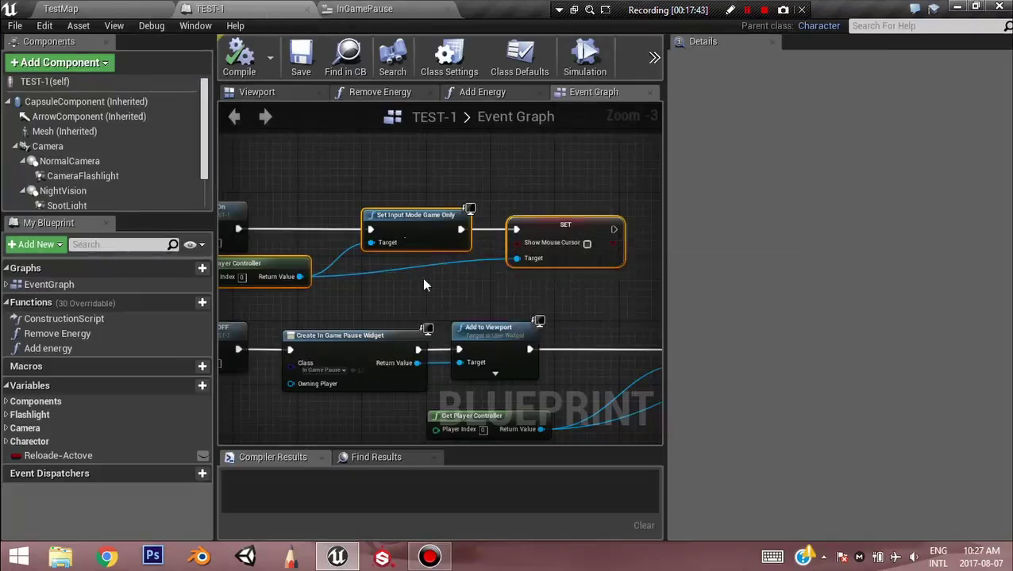
right_click_drag(422, 283, 454, 337)
left_click(379, 9)
key("ctrl+v")
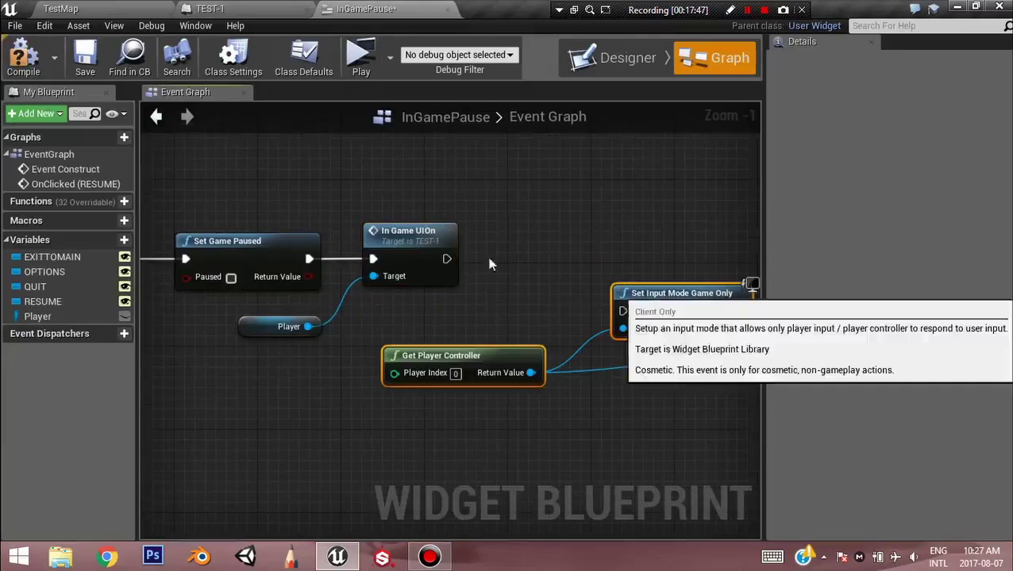
Connect In Game UIOn to Set Input Mode Game Only in InGamePause, align the pasted nodes with that row, and save the widget
left_click_drag(447, 259, 631, 312)
left_click_drag(657, 298, 621, 249)
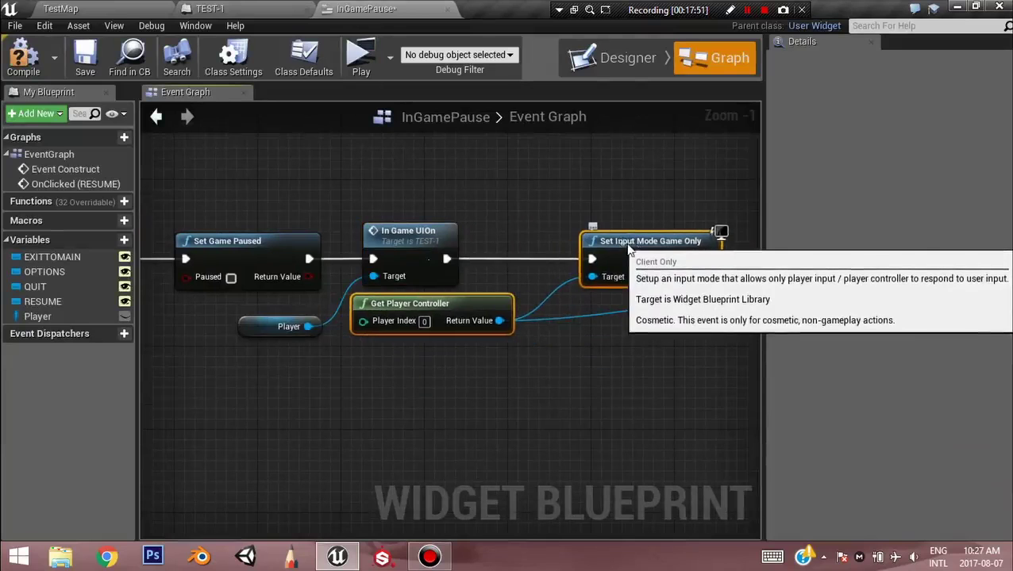
right_click_drag(629, 397, 434, 358)
left_click(85, 58)
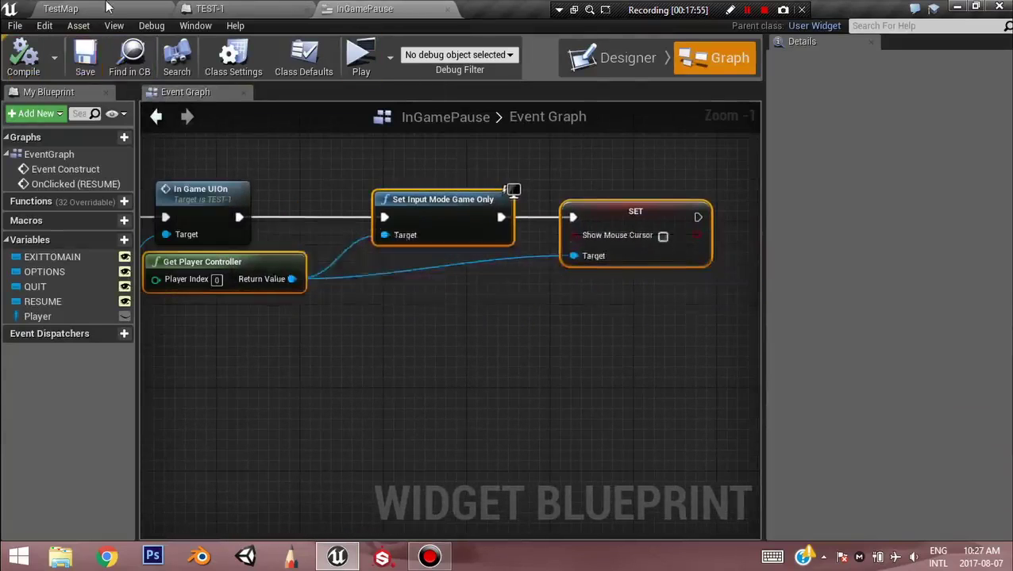
Play TestMap, pause and resume twice with the RESUME button to check that game control returns, and end the preview
left_click(60, 8)
left_click(502, 70)
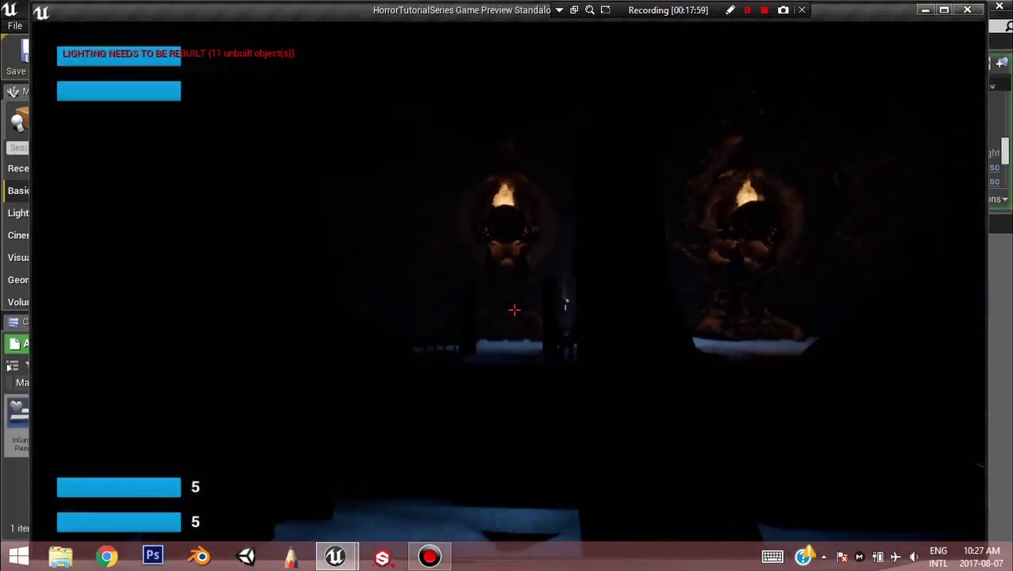
key("p")
left_click(148, 327)
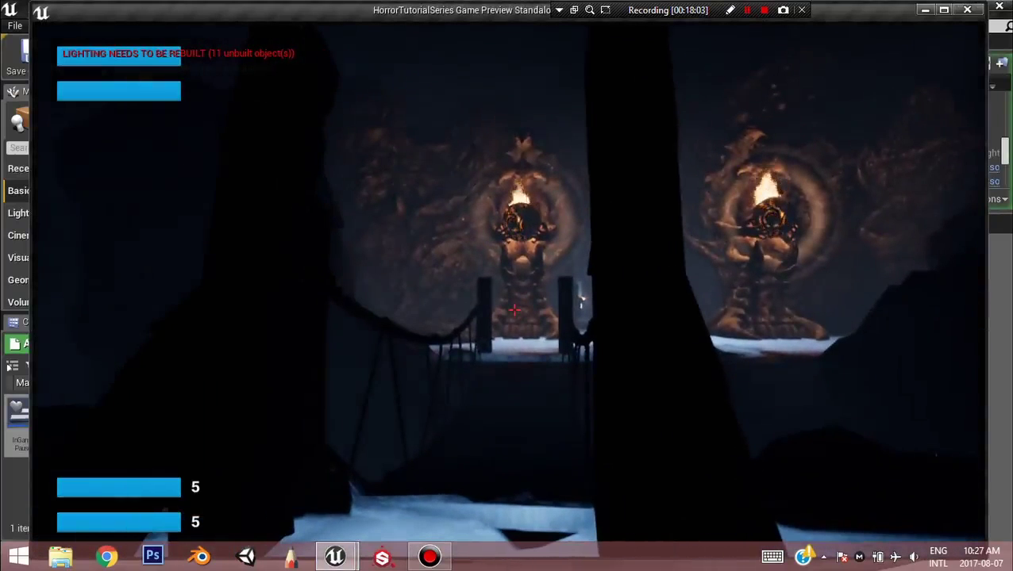
key("p")
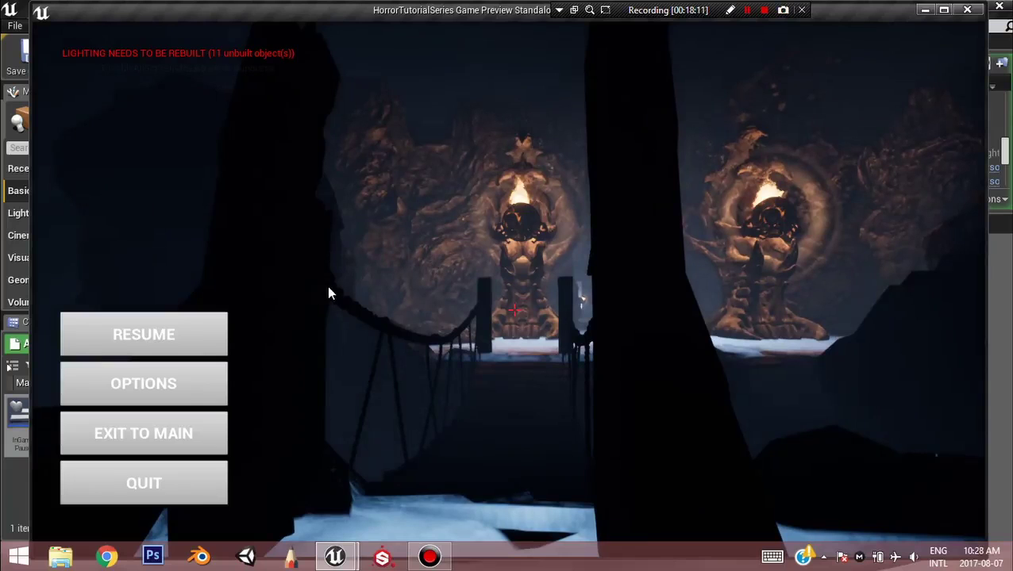
left_click(163, 333)
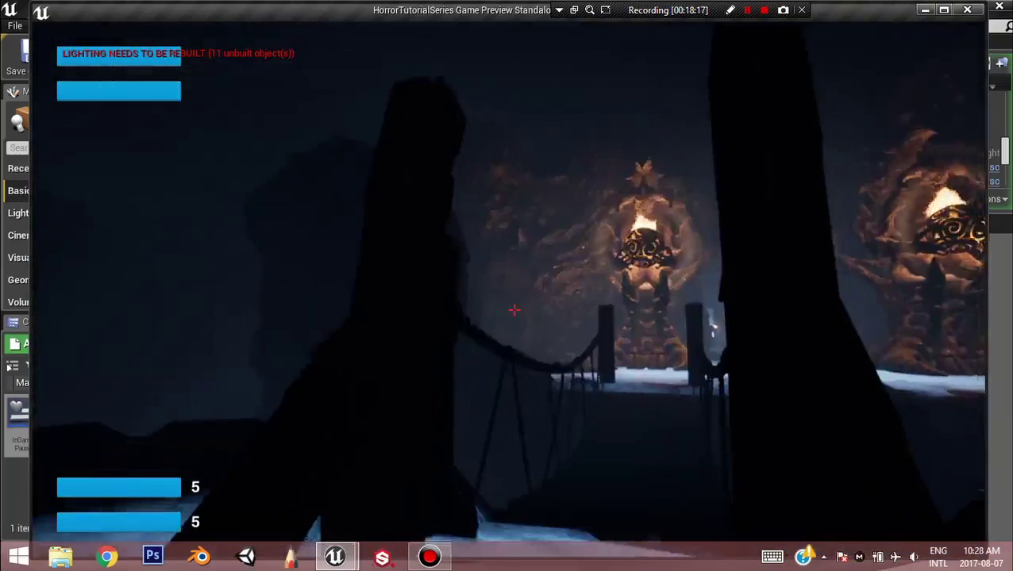
key("Escape")
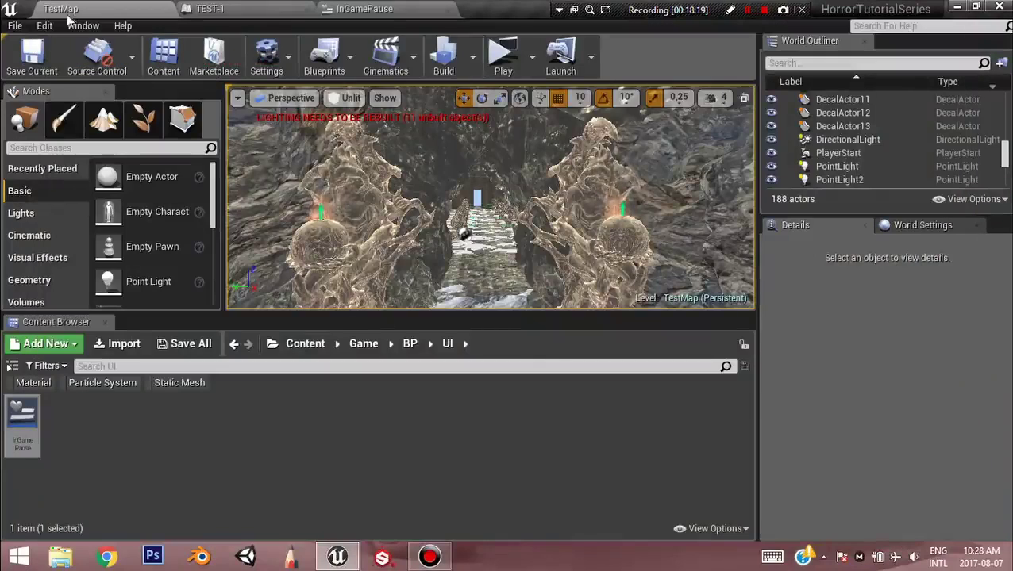
Save the TestMap level and review the OnClicked (RESUME) node chain in InGamePause's Event Graph
left_click(32, 60)
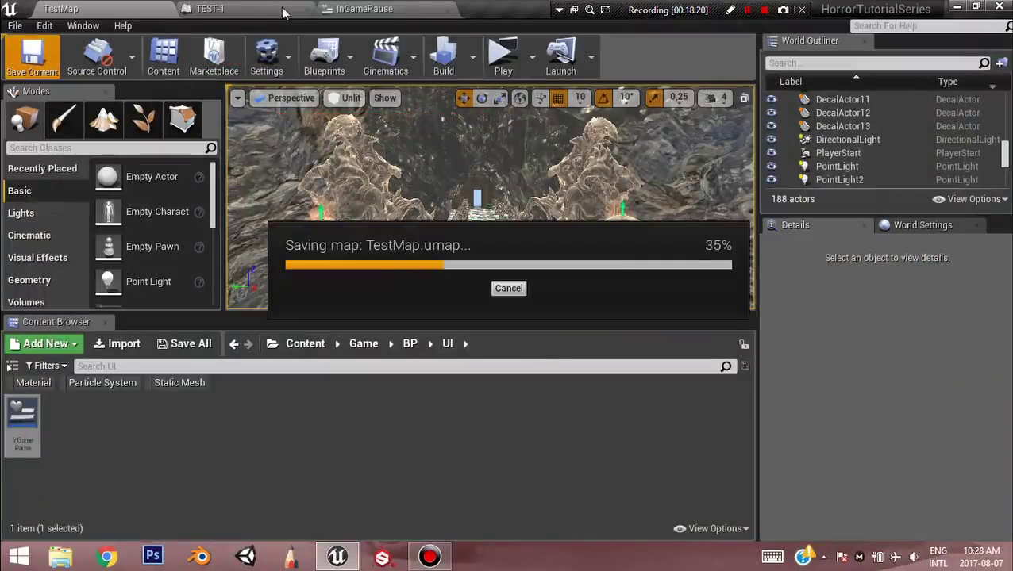
left_click(361, 8)
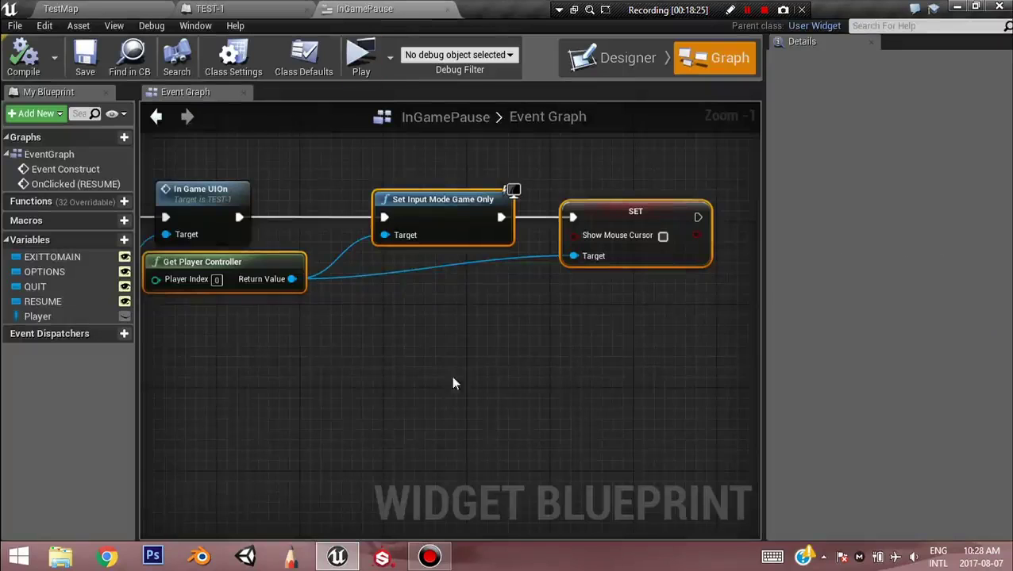
right_click_drag(285, 367, 604, 298)
right_click_drag(404, 298, 536, 358)
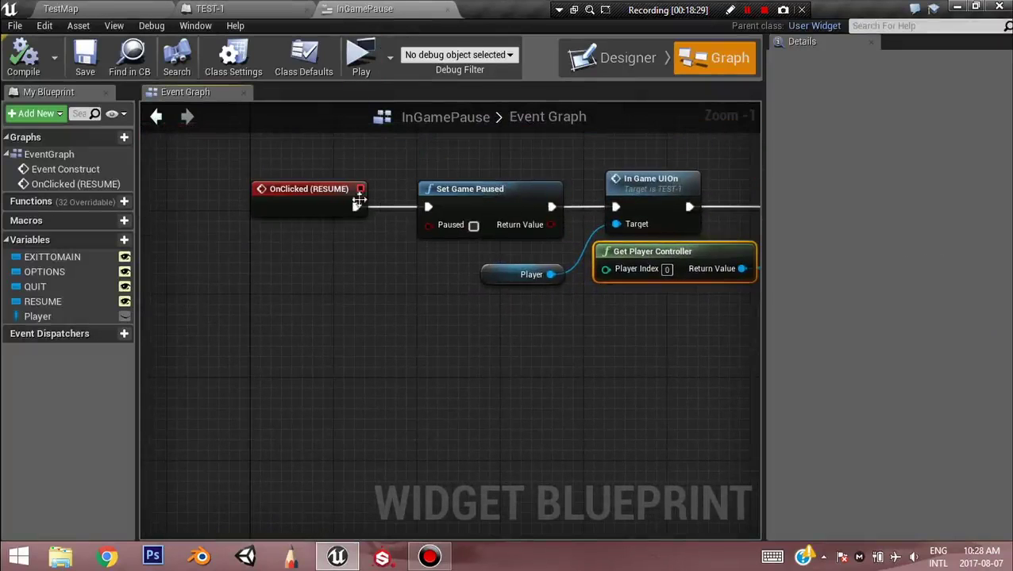
Look over the OPTIONS and EXIT TO MAIN buttons in the InGamePause widget layout
left_click(605, 63)
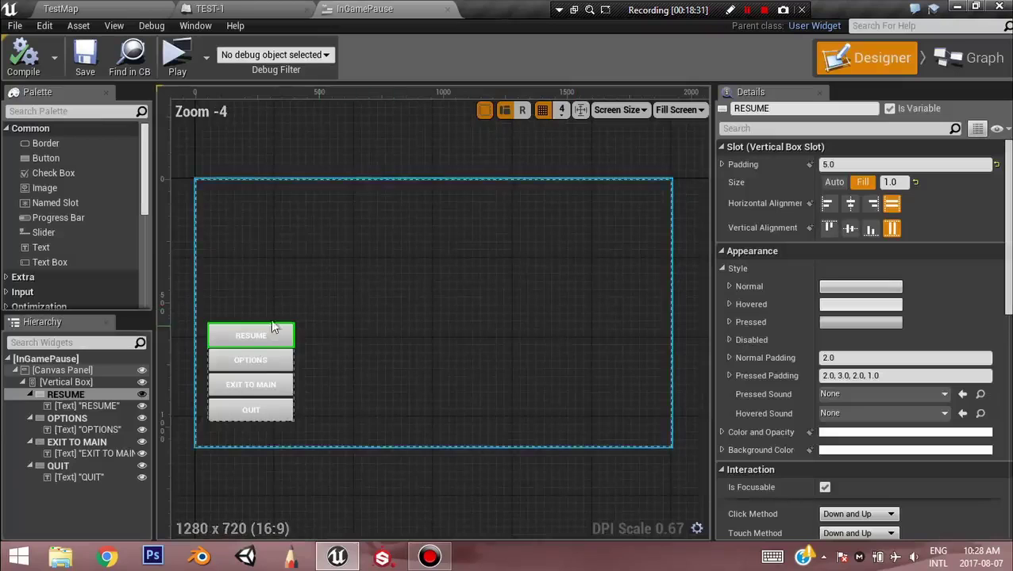
left_click(285, 360)
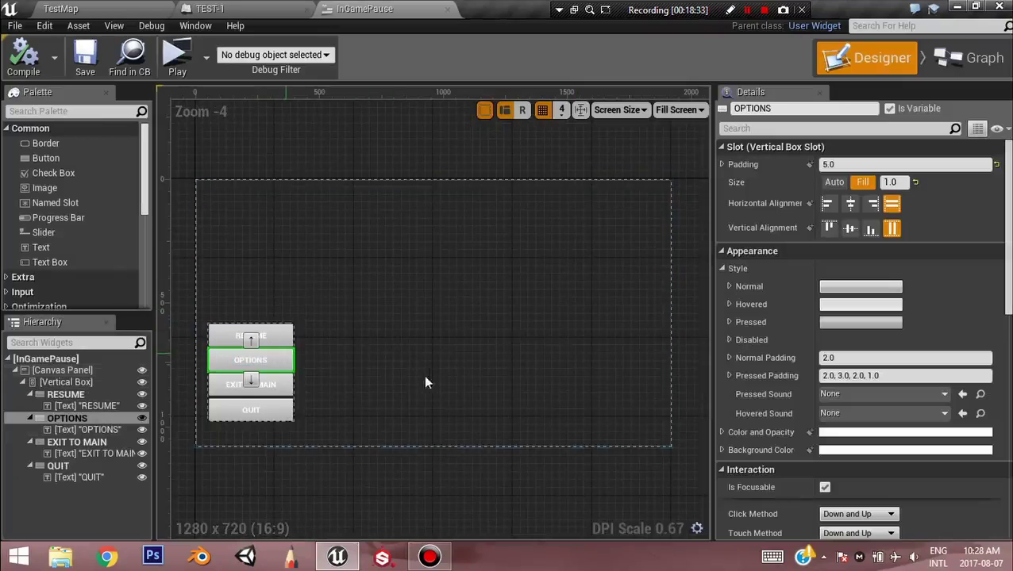
scroll(410, 375, "down", 1)
right_click_drag(402, 373, 428, 286)
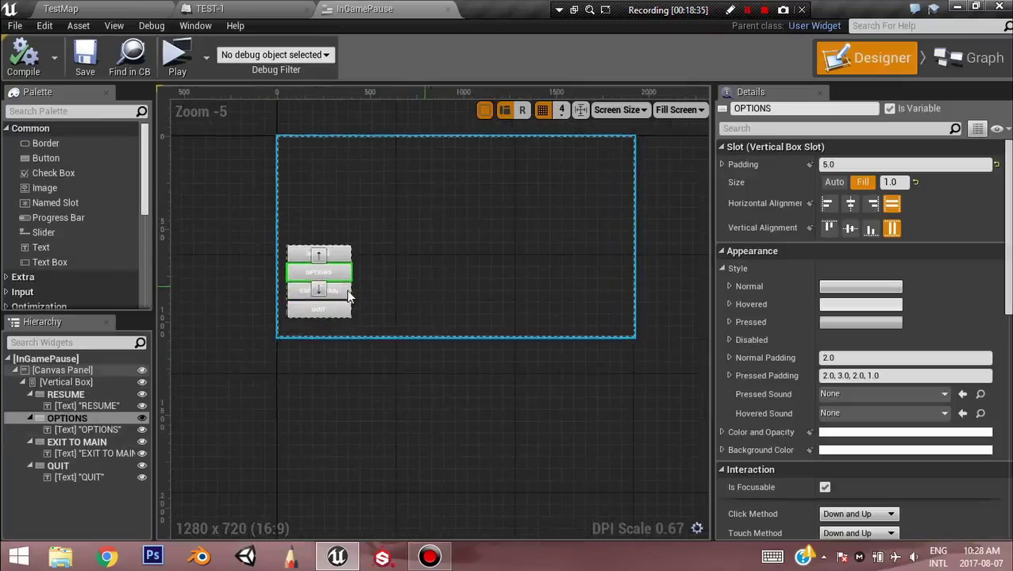
scroll(428, 298, "up", 2)
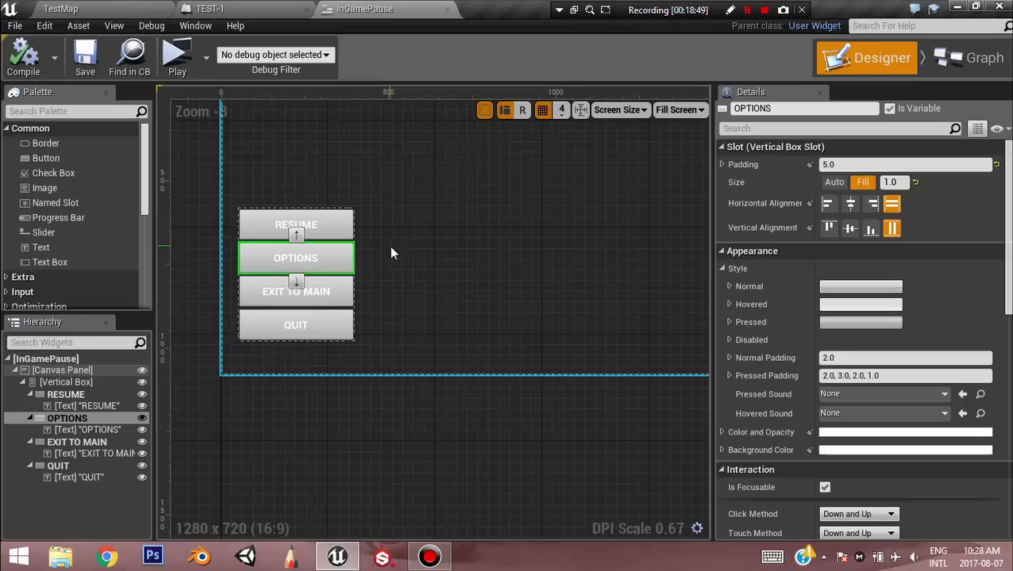
left_click(318, 287)
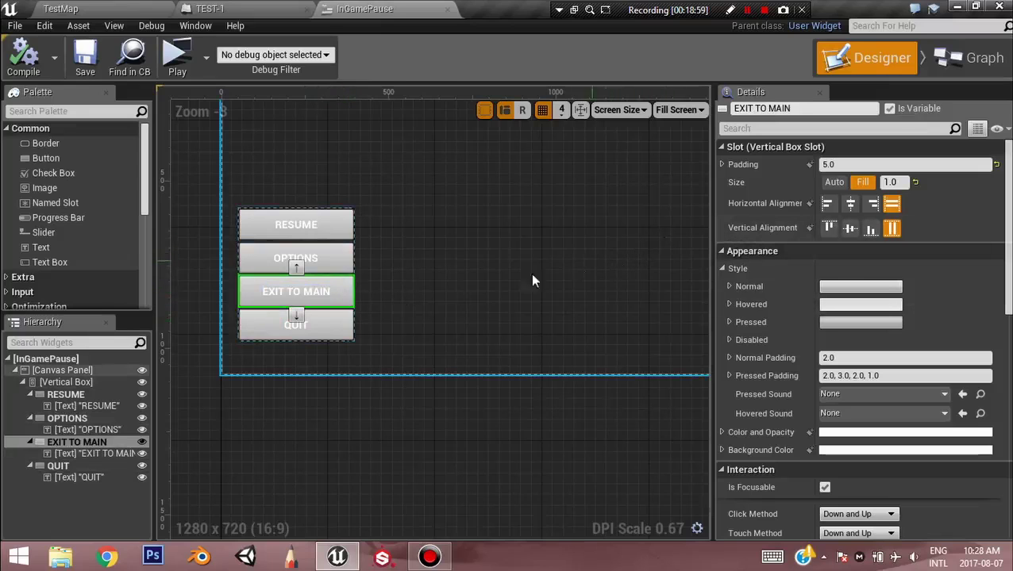
Add an OnClicked event for the QUIT button of the pause menu
left_click(340, 329)
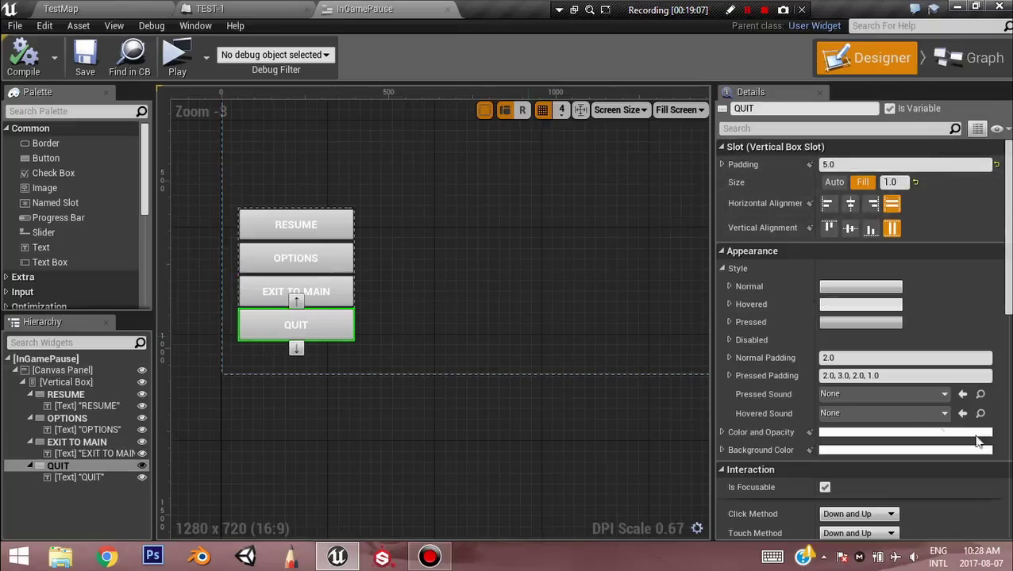
scroll(893, 401, "down", 10)
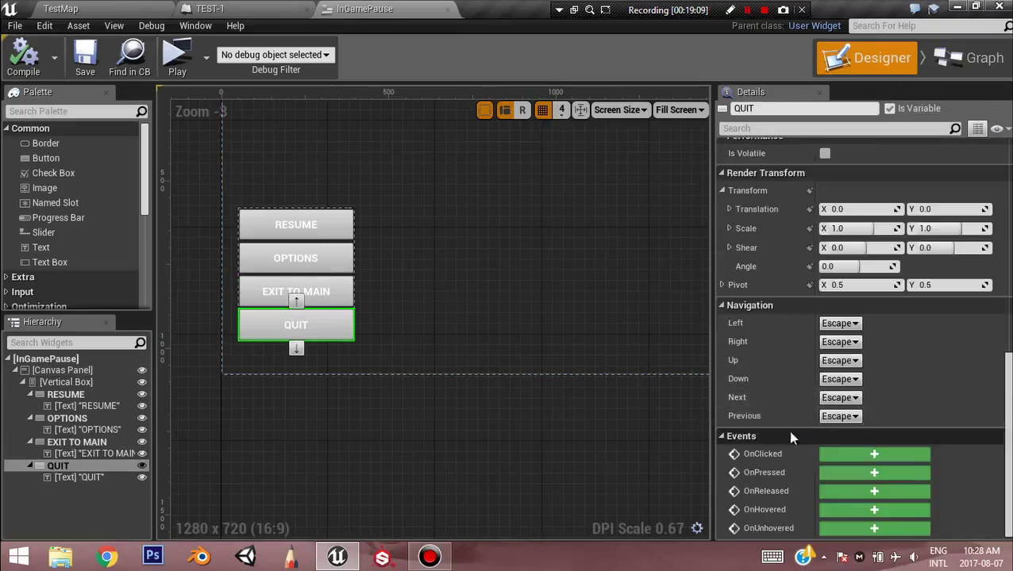
left_click(854, 455)
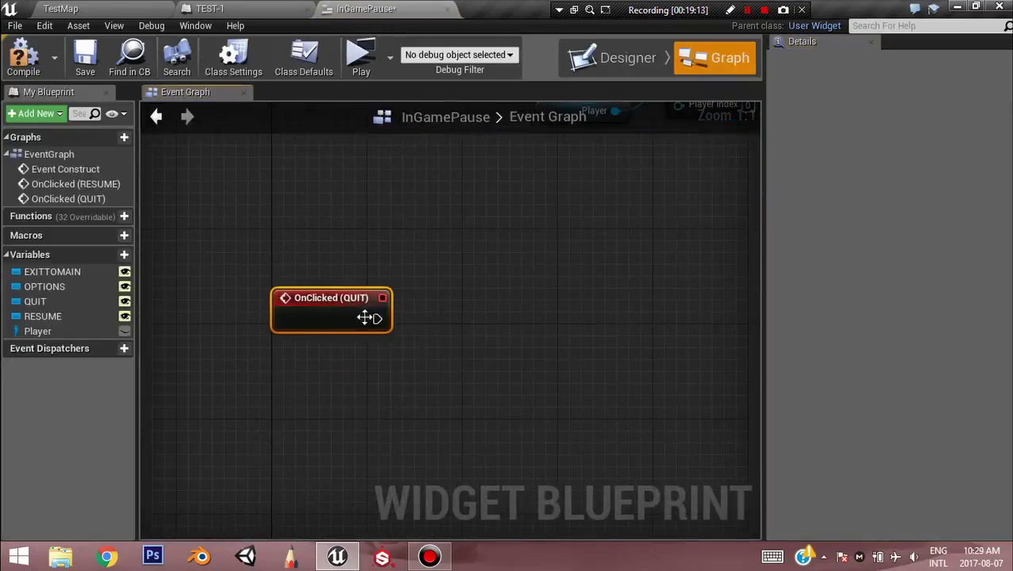
Connect a Quit Game node to OnClicked (QUIT), place it close to the event and keep Quit Preference at Quit
left_click_drag(376, 319, 501, 299)
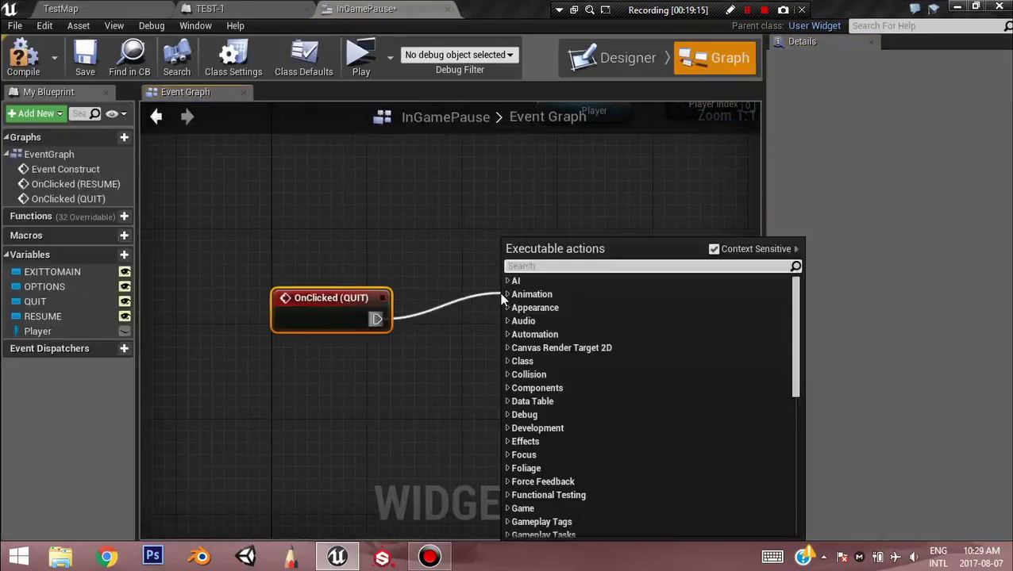
type("qui")
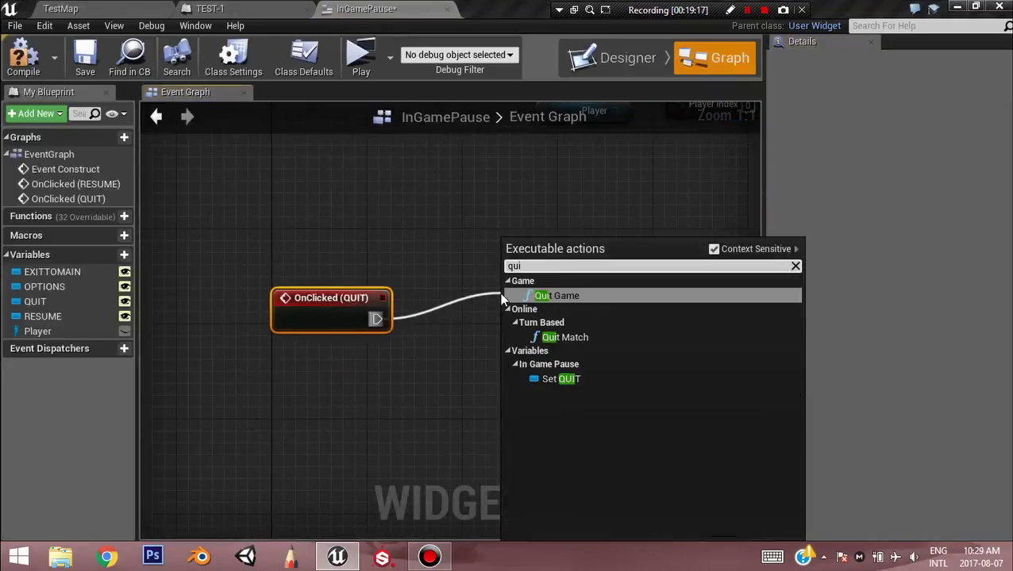
key("Return")
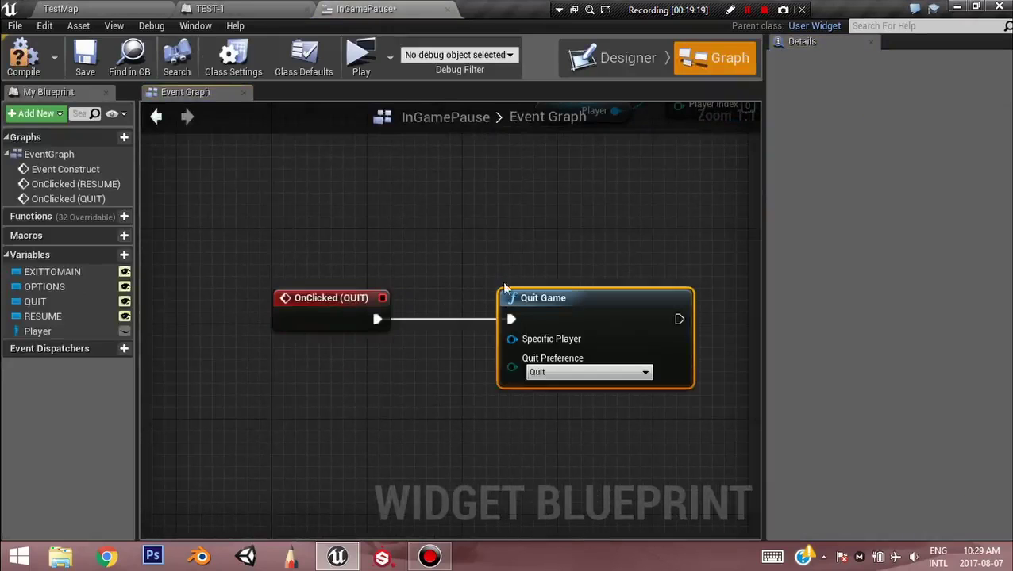
left_click_drag(603, 307, 520, 299)
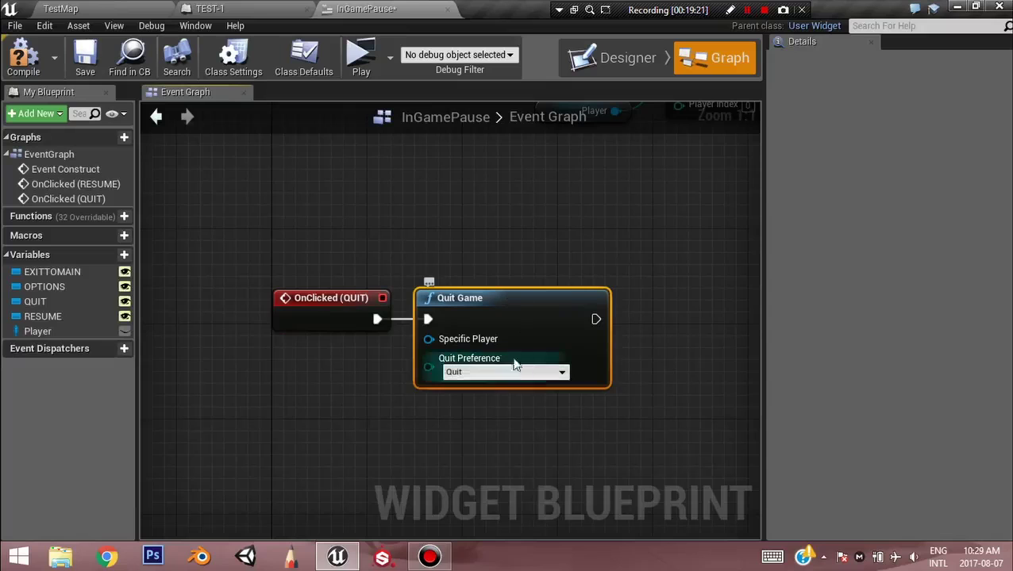
scroll(491, 347, "down", 1)
left_click(492, 369)
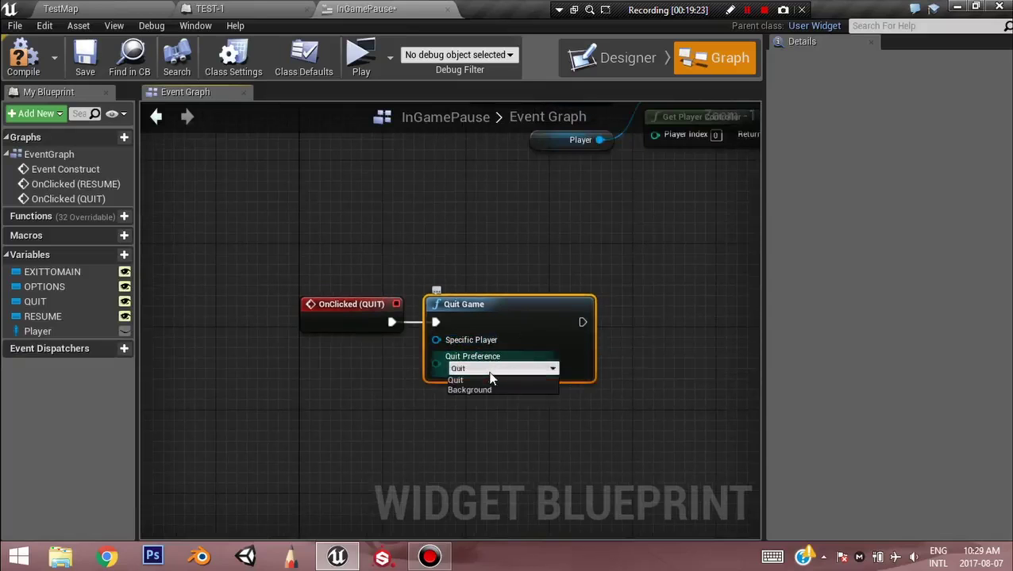
left_click(582, 219)
right_click_drag(581, 219, 500, 174)
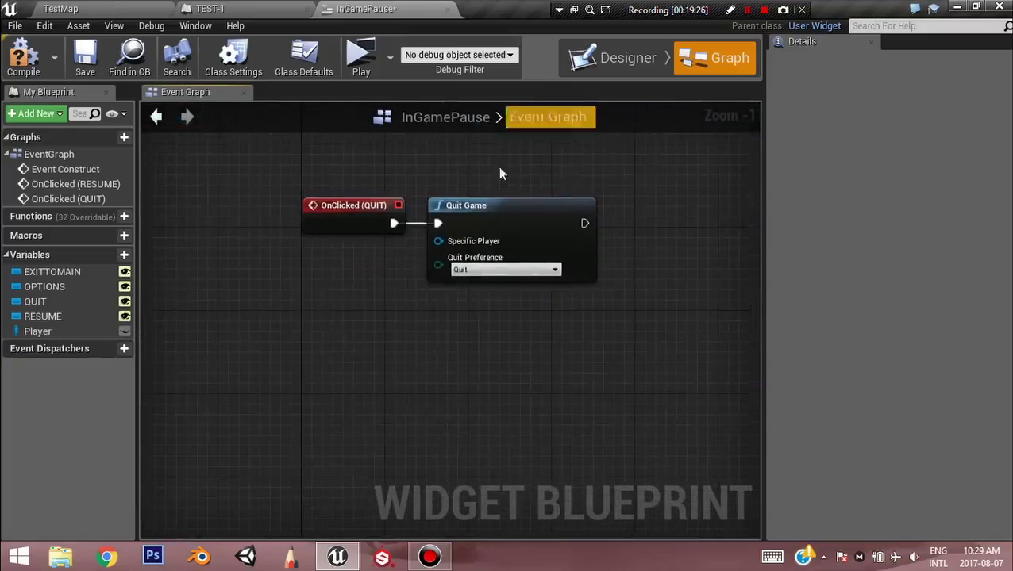
Add an OnClicked event for the EXIT TO MAIN button of the pause menu
left_click(646, 63)
left_click(293, 387)
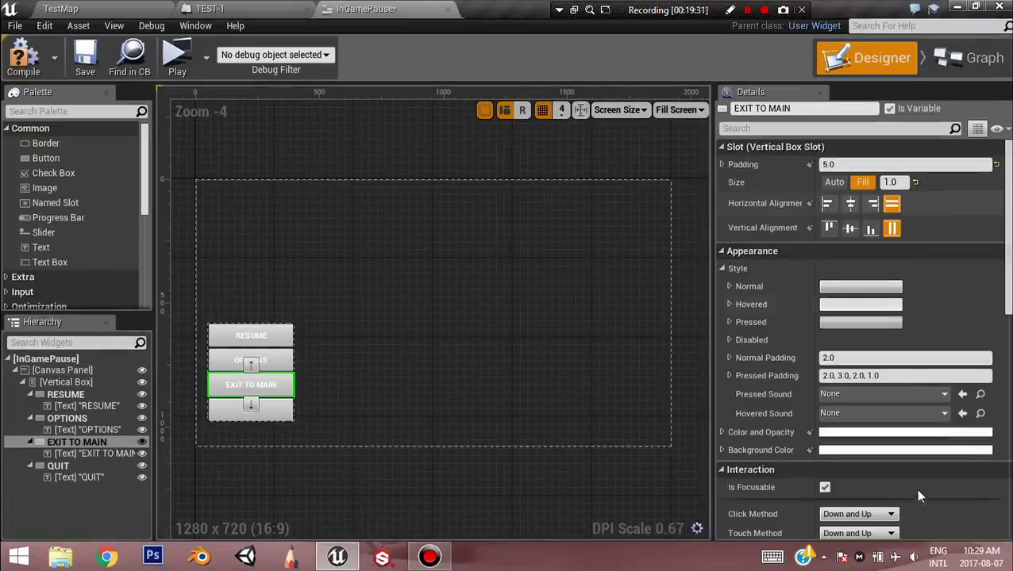
scroll(822, 456, "down", 5)
scroll(831, 474, "down", 5)
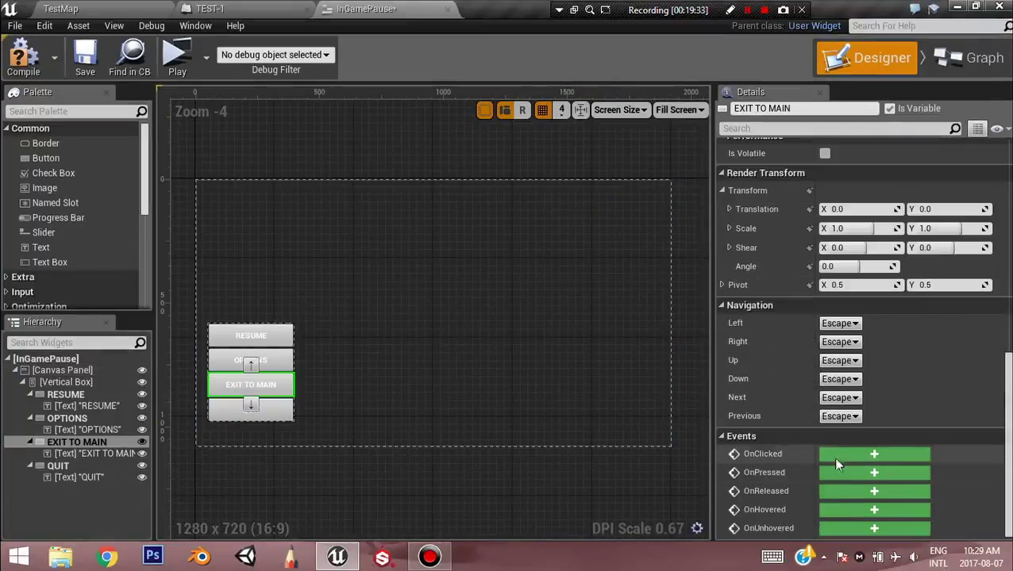
left_click(844, 453)
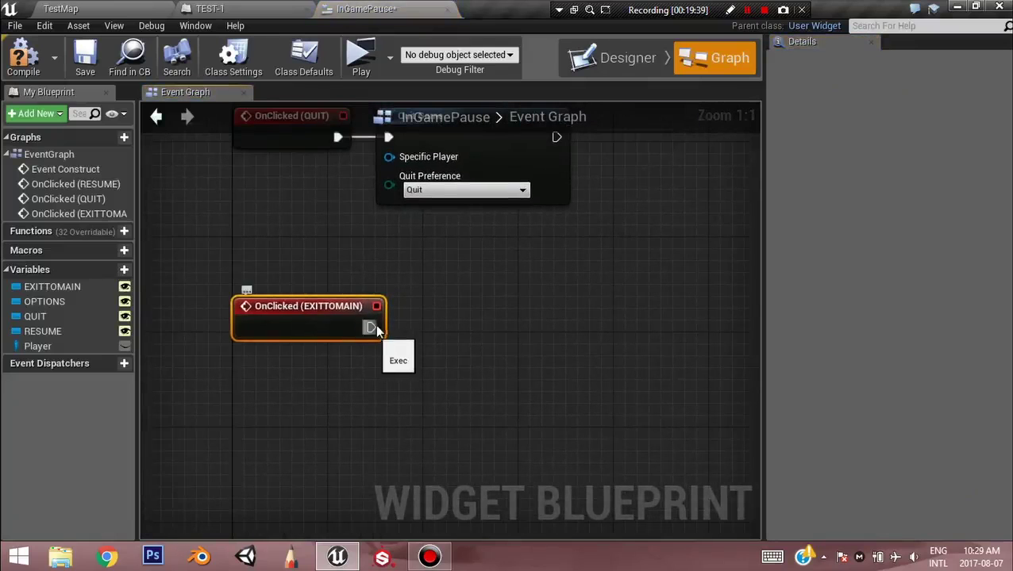
Connect an Open Level node to OnClicked (EXITTOMAIN) and move it closer to the event
left_click_drag(371, 327, 505, 294)
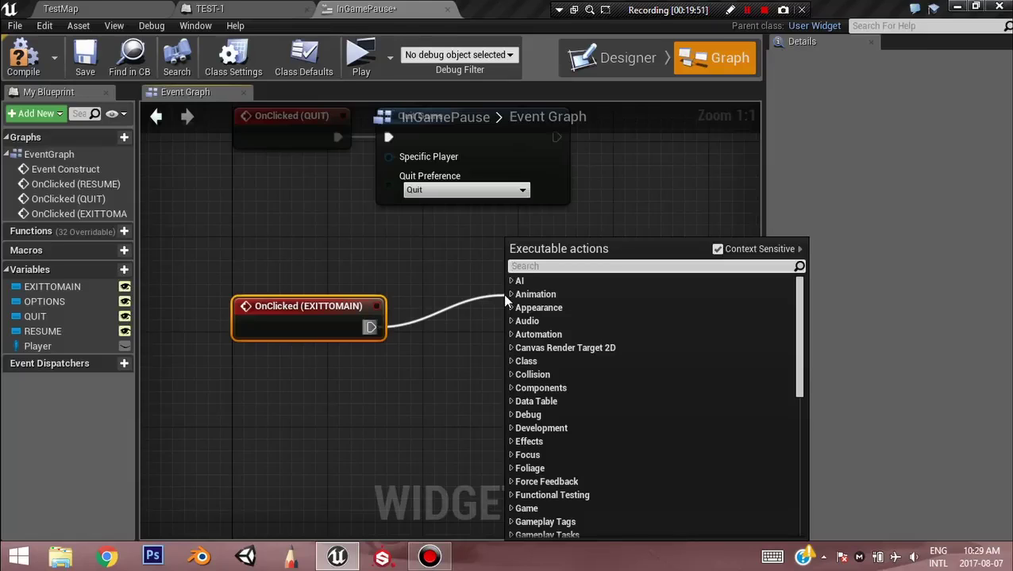
type("leve")
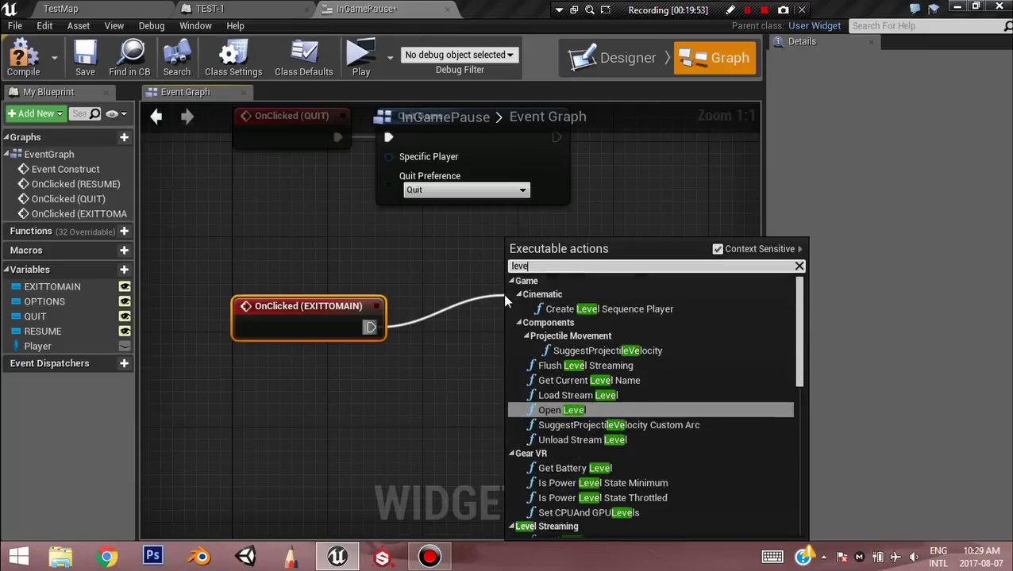
key("Return")
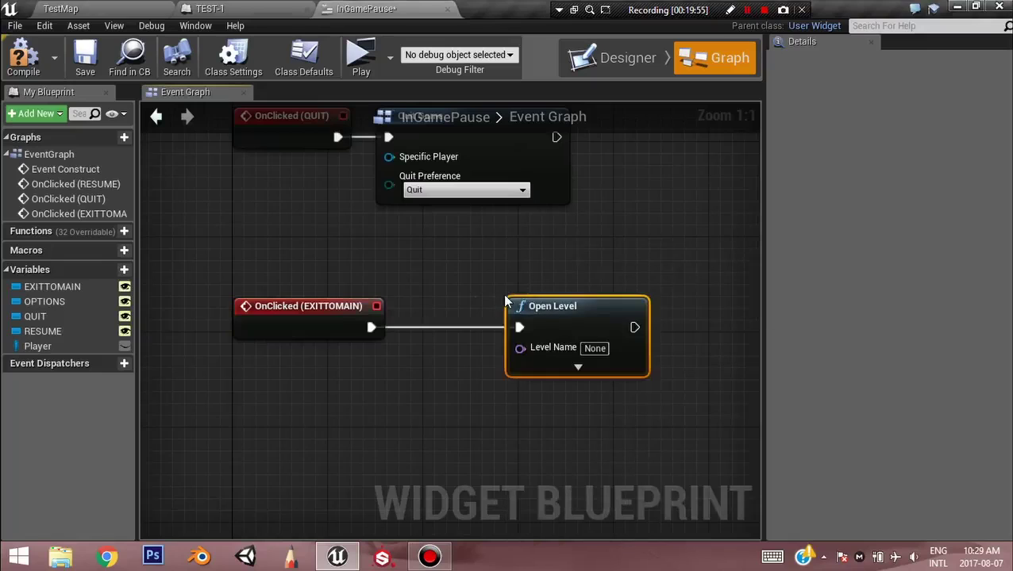
left_click_drag(566, 327, 514, 328)
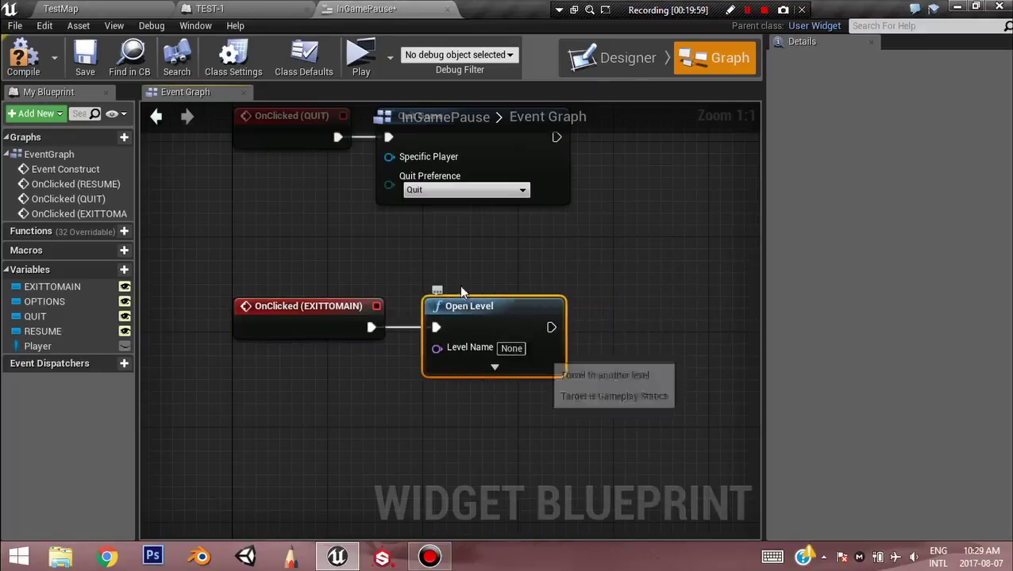
Copy the name of the Cave_Map level from the Content/Maps folder
left_click(140, 7)
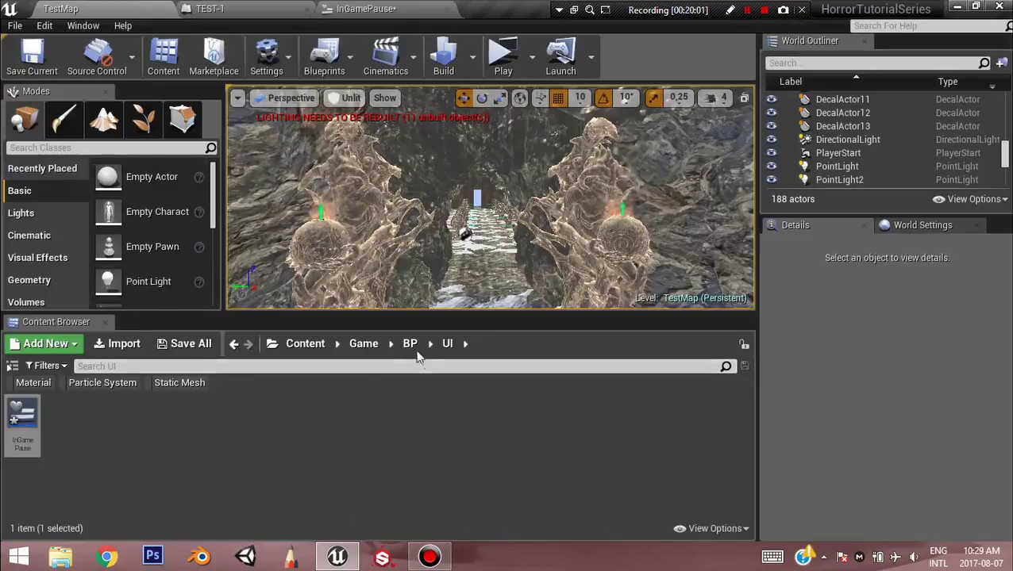
left_click(305, 344)
left_click(353, 415)
double_click(353, 414)
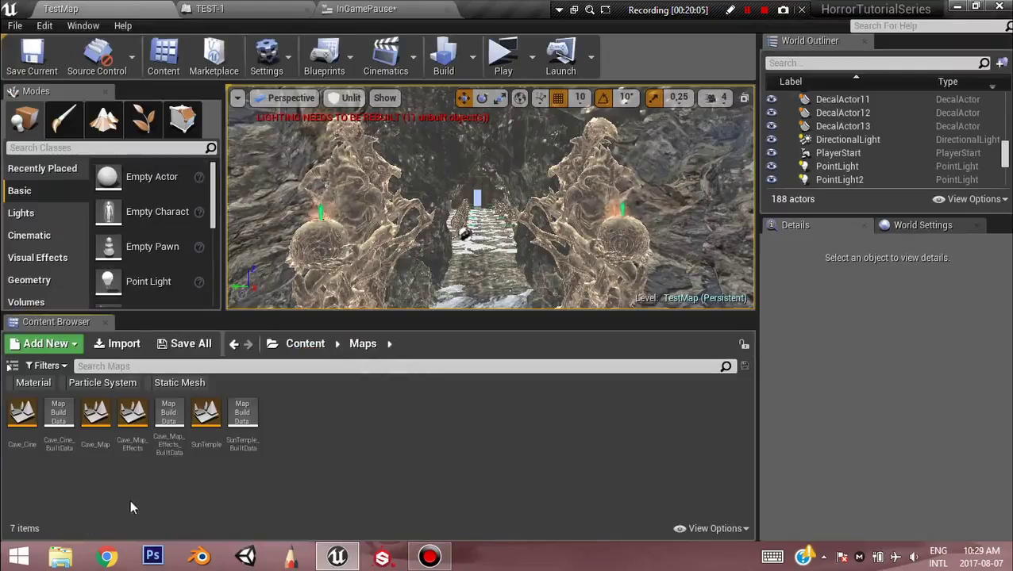
left_click(96, 446)
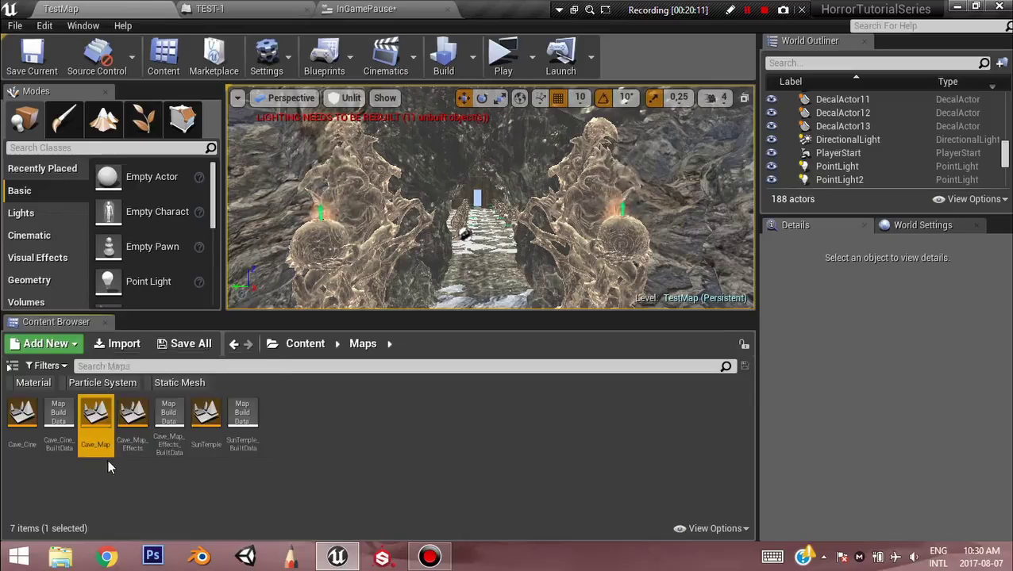
left_click(96, 443)
key("ctrl+c")
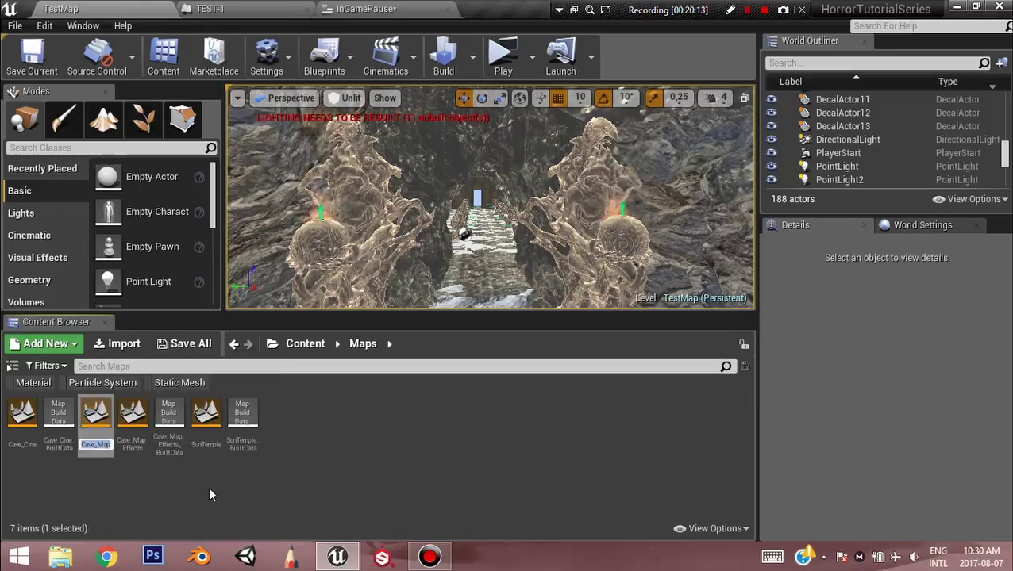
Set the Open Level node's Level Name to Cave_Map in InGamePause, then compile and save the widget
left_click(361, 9)
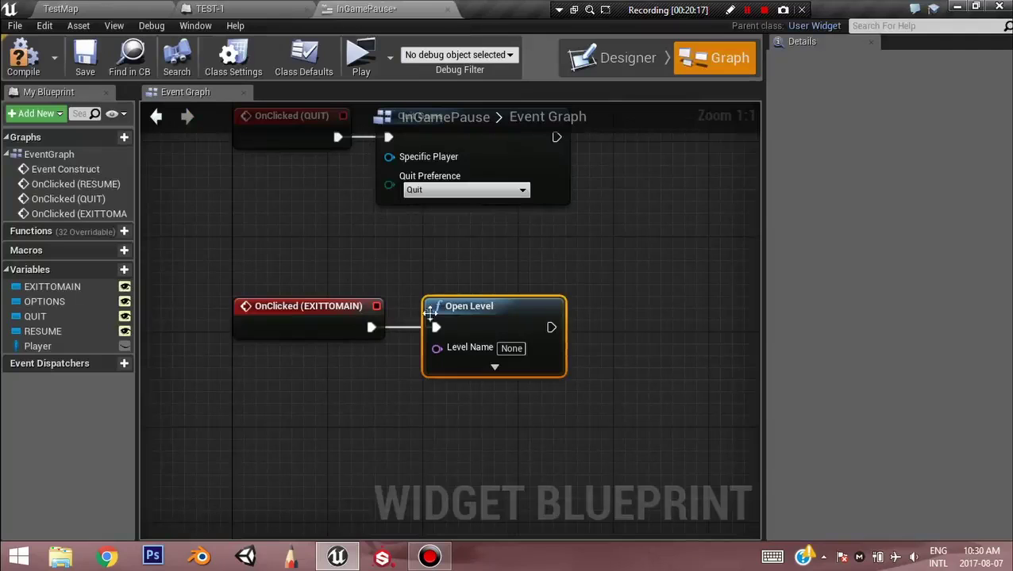
left_click(518, 354)
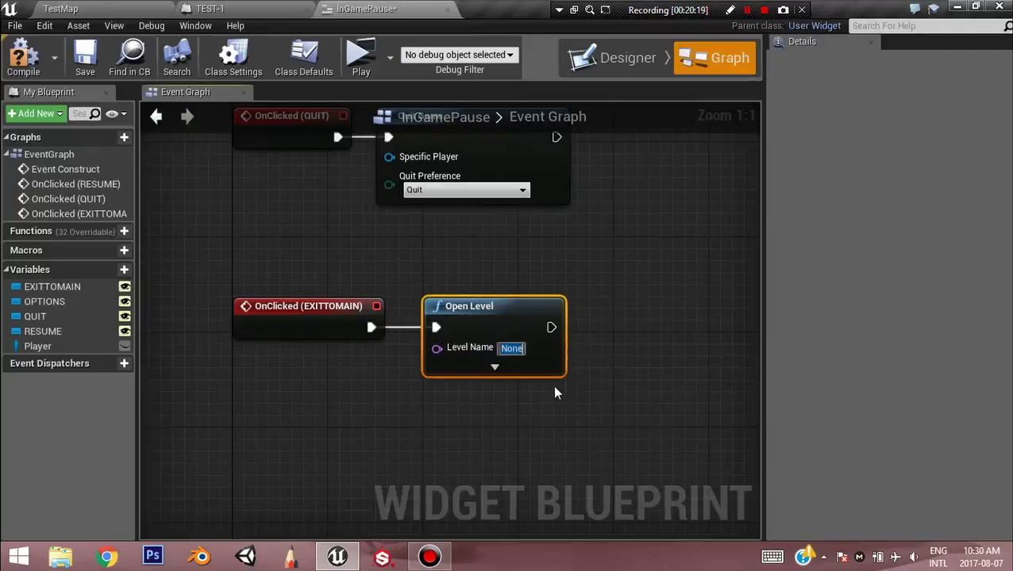
key("ctrl+v")
right_click_drag(457, 413, 414, 365)
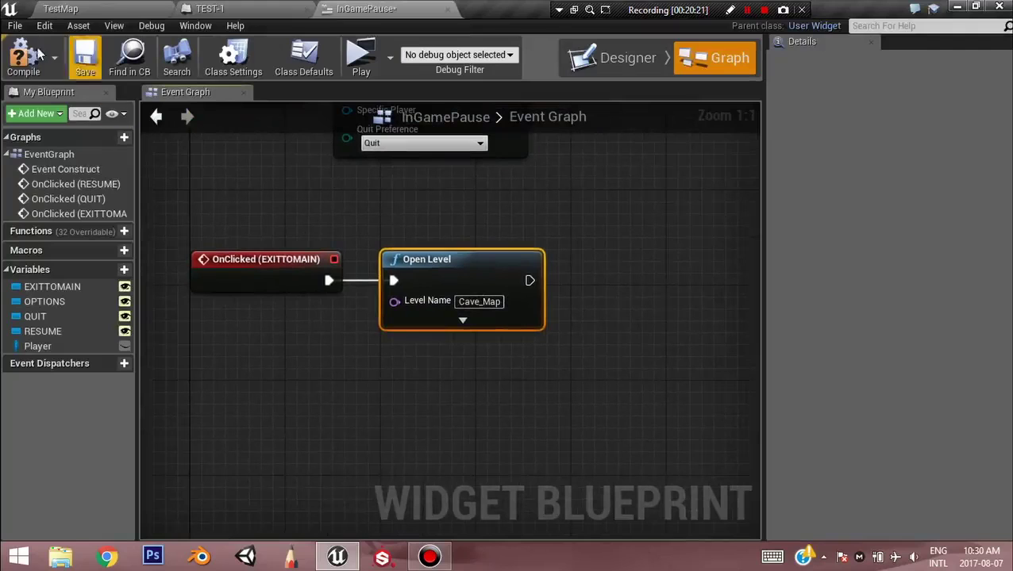
left_click(24, 60)
left_click(93, 65)
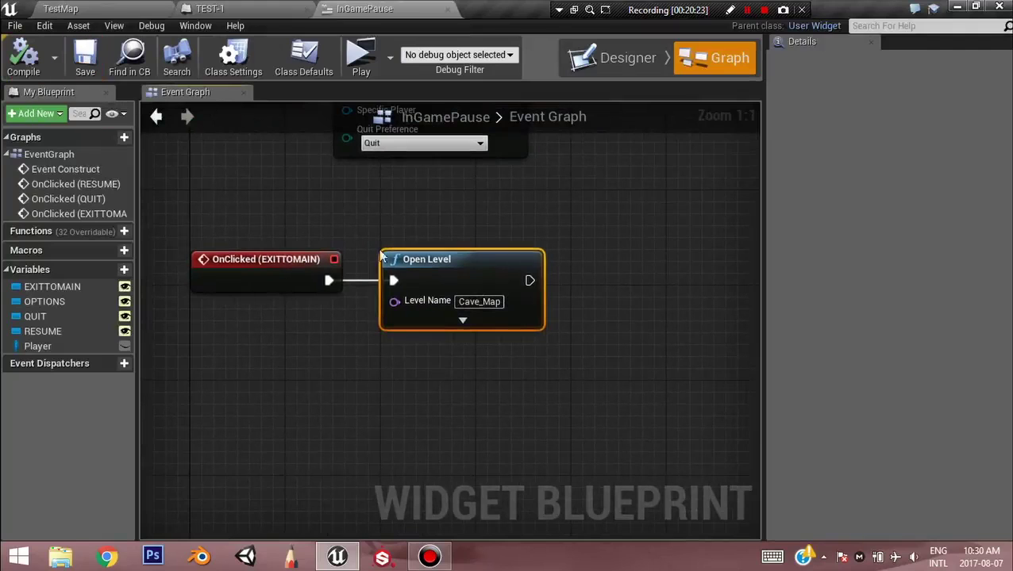
Play TestMap in a new preview window, bring up the pause menu, and end the test session
left_click(54, 8)
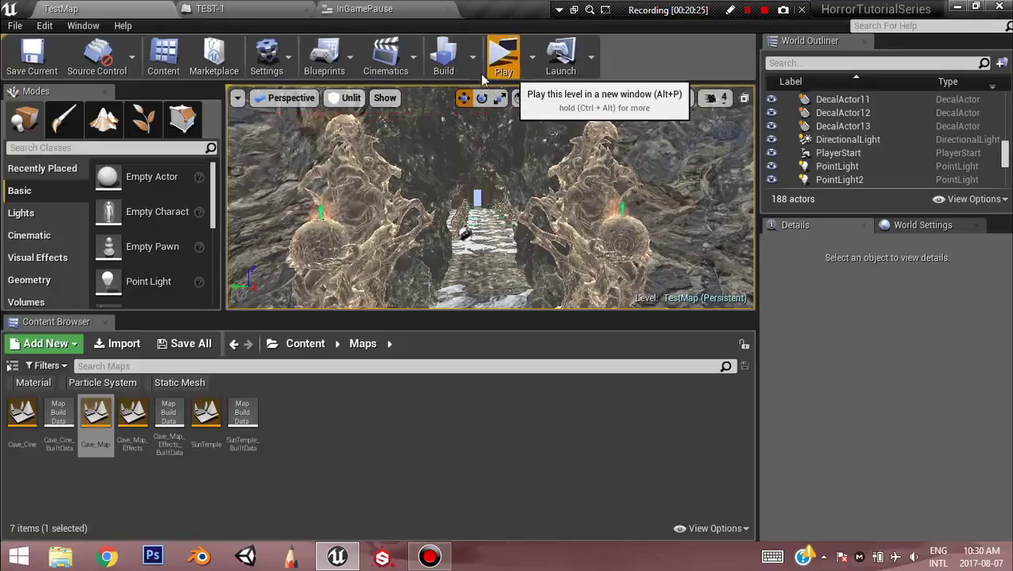
left_click(502, 60)
key("s")
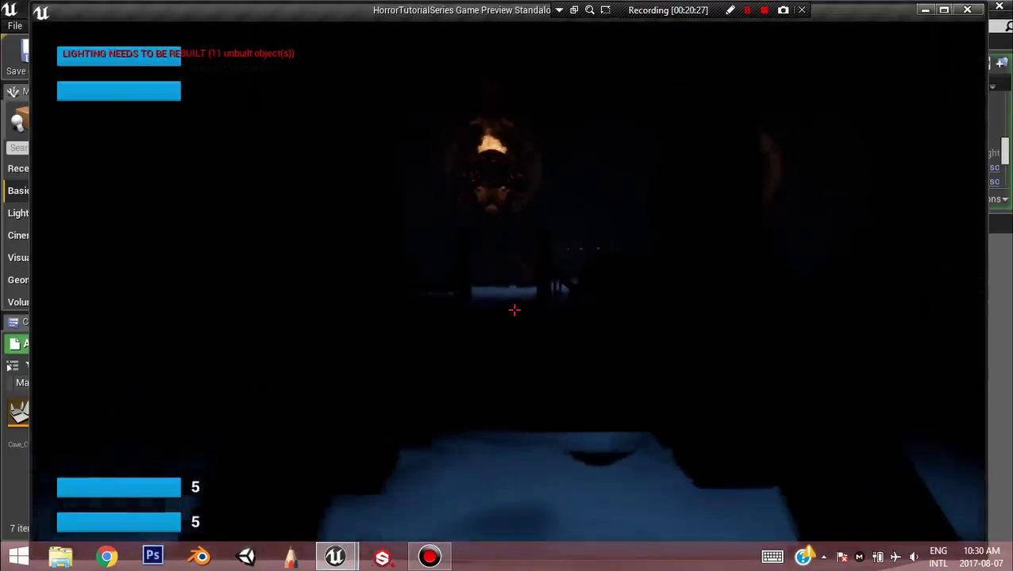
key("p")
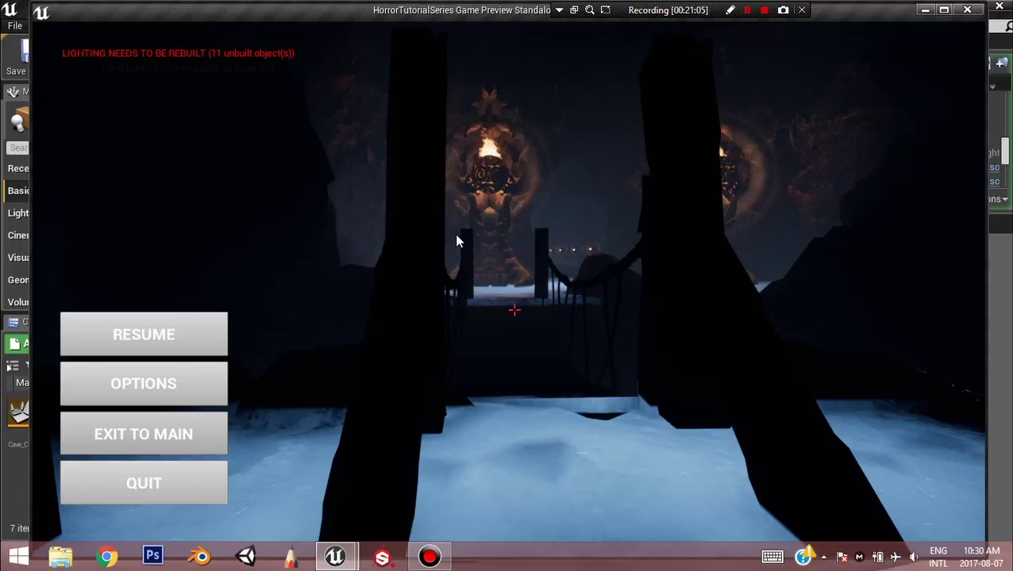
key("Escape")
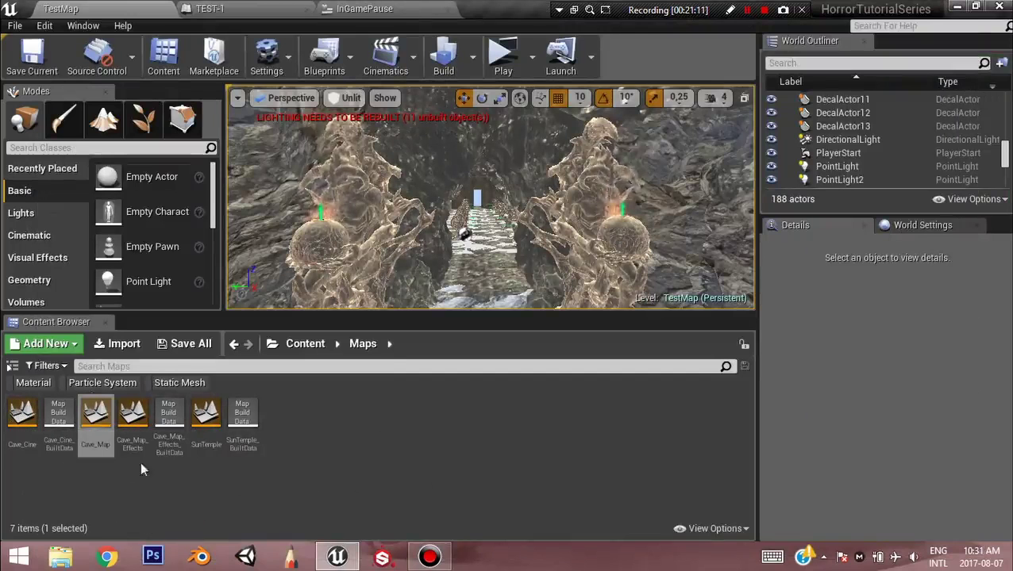
left_click(208, 448)
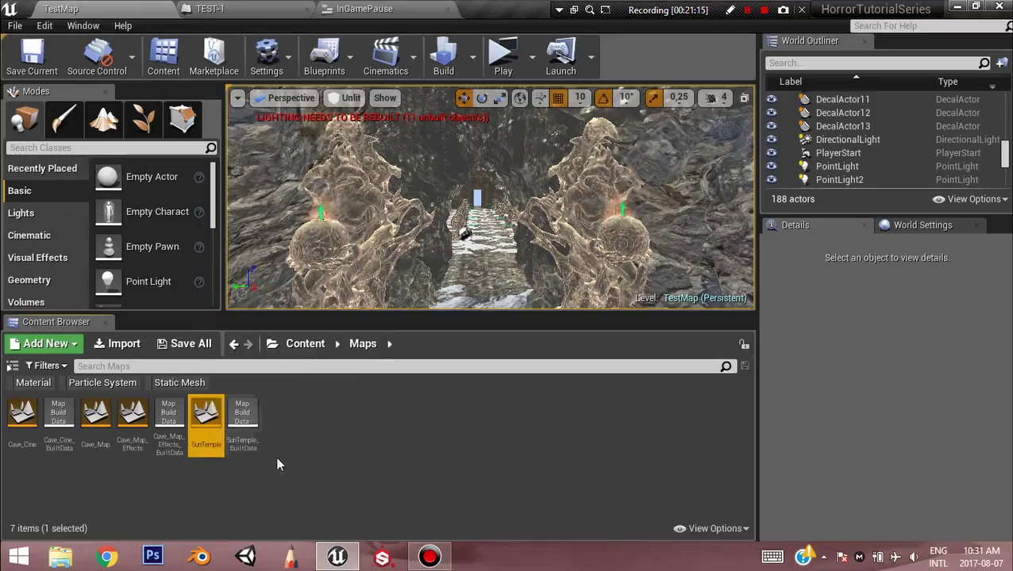
double_click(211, 446)
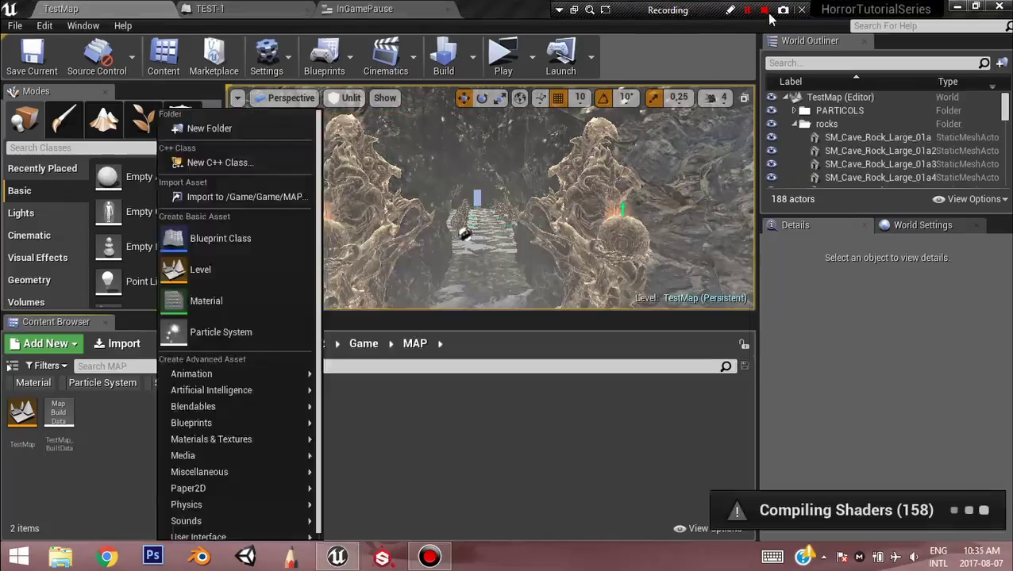
left_click(524, 405)
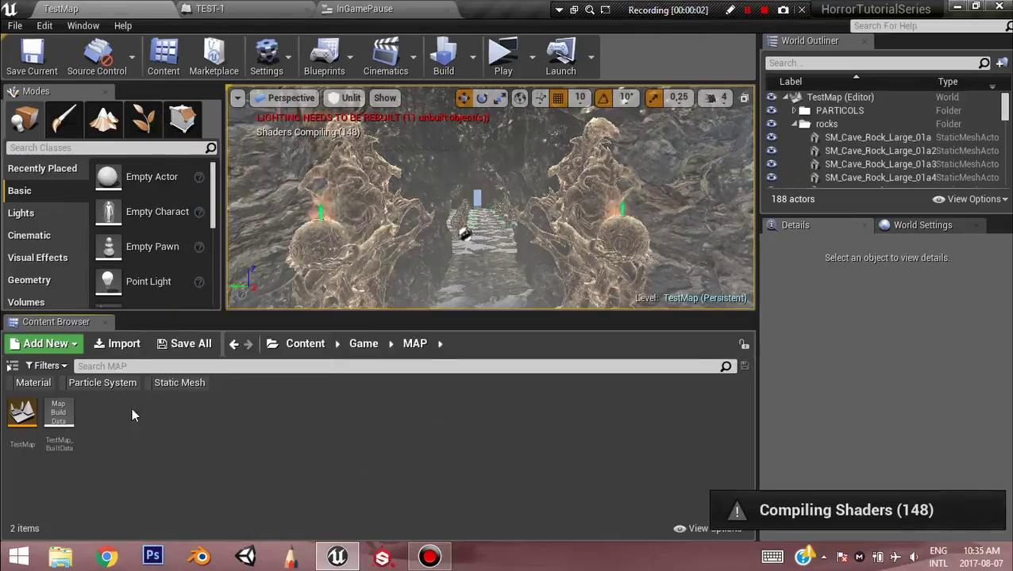
Create a new level named MAINMENU in the Content/Game/MAP folder
right_click(187, 435)
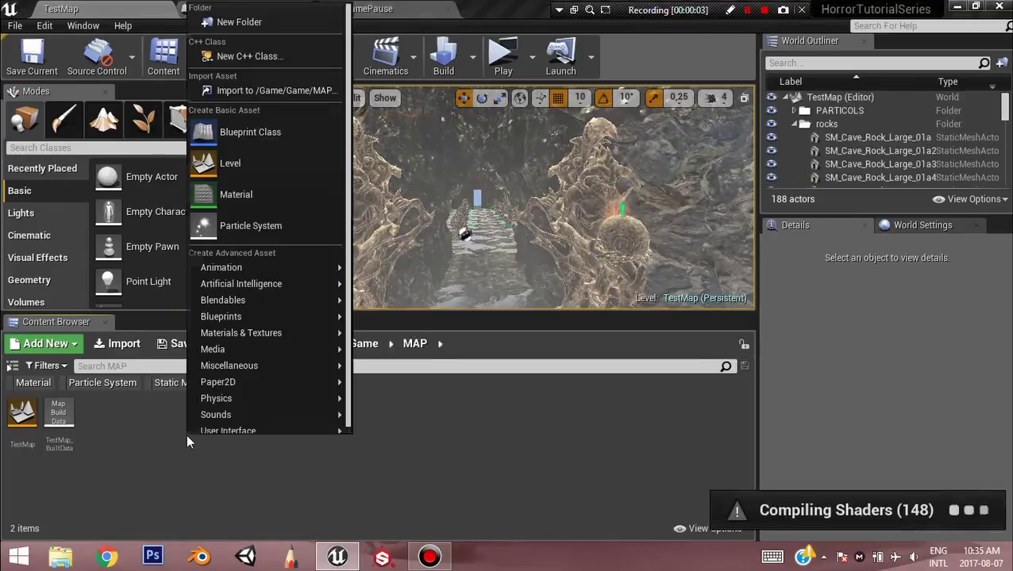
left_click(235, 163)
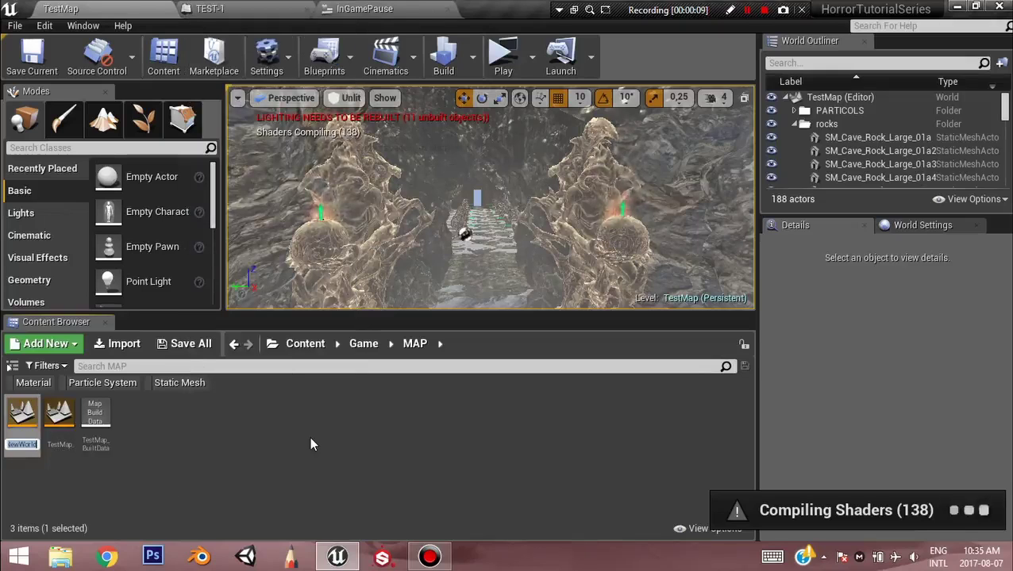
type("MAIN")
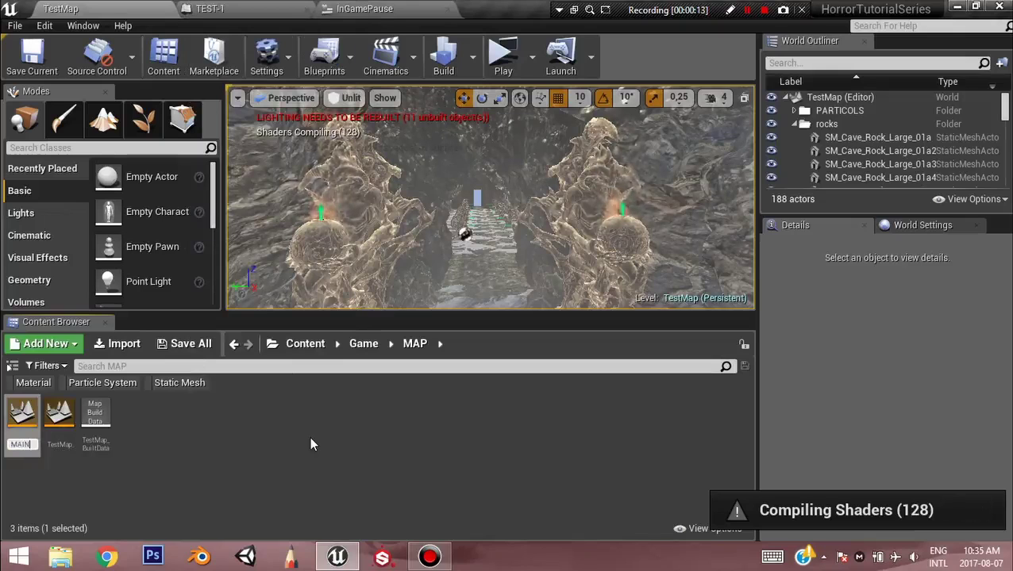
type("MENU")
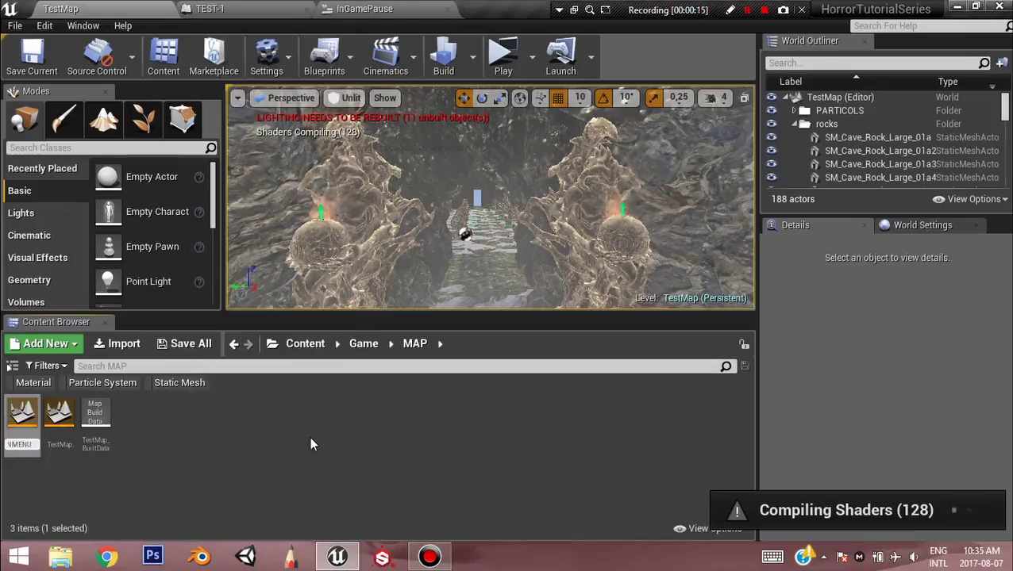
key("Return")
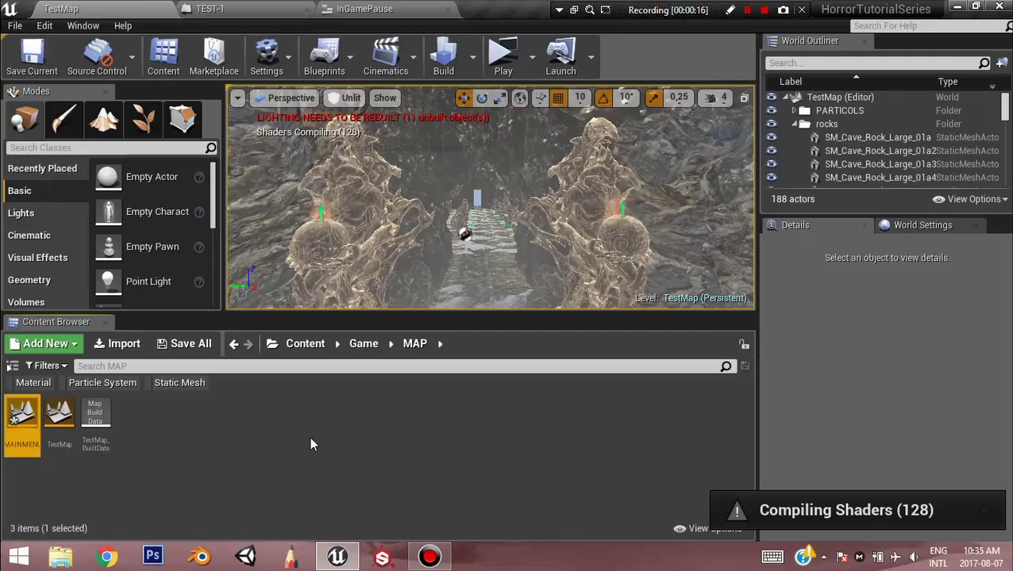
Copy the name of the MAINMENU level without changing it
left_click(28, 444)
key("ctrl+c")
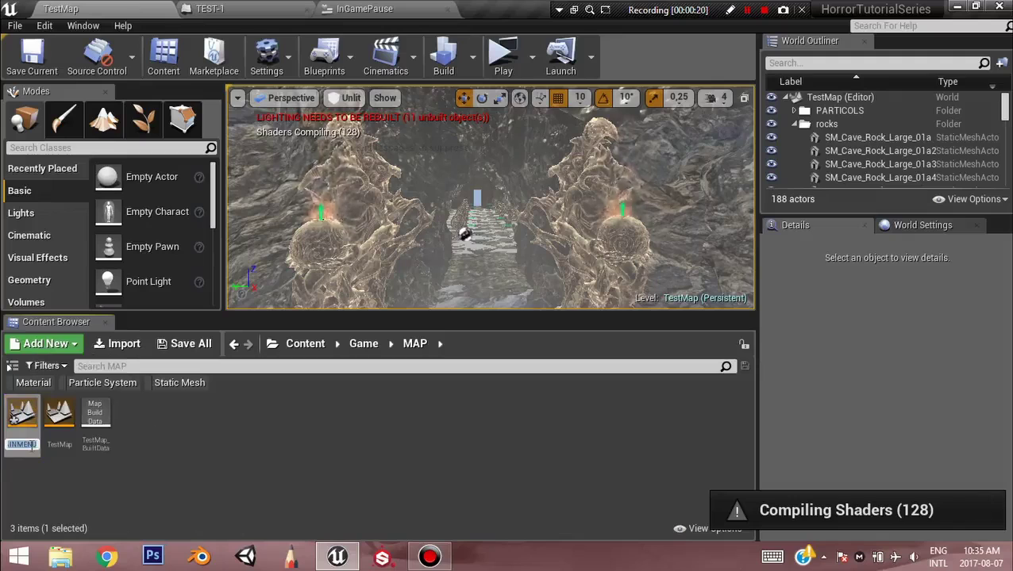
left_click(90, 468)
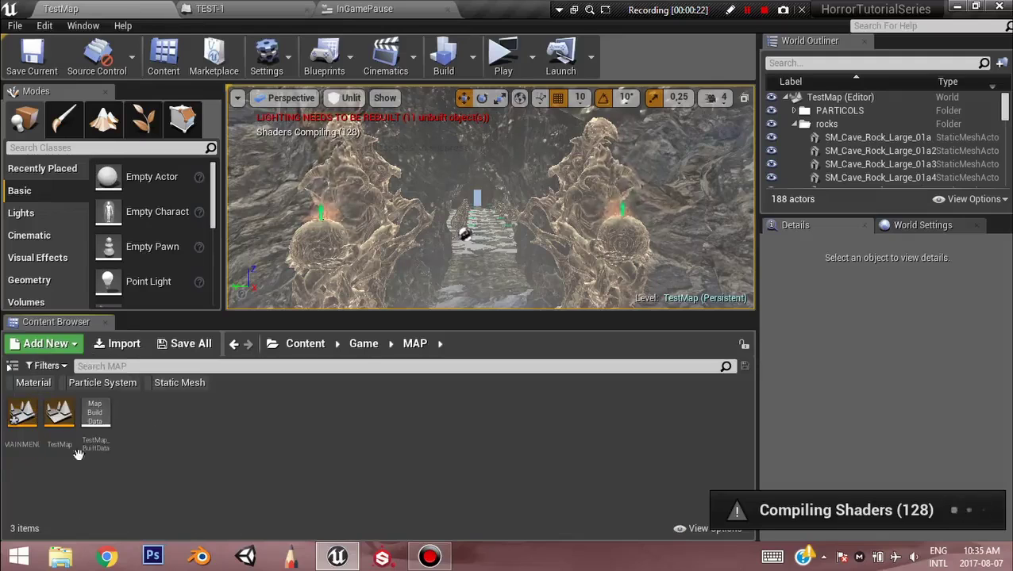
Set the Level Name of the EXIT TO MAIN Open Level node in InGamePause to MAINMENU and save the widget
left_click(367, 9)
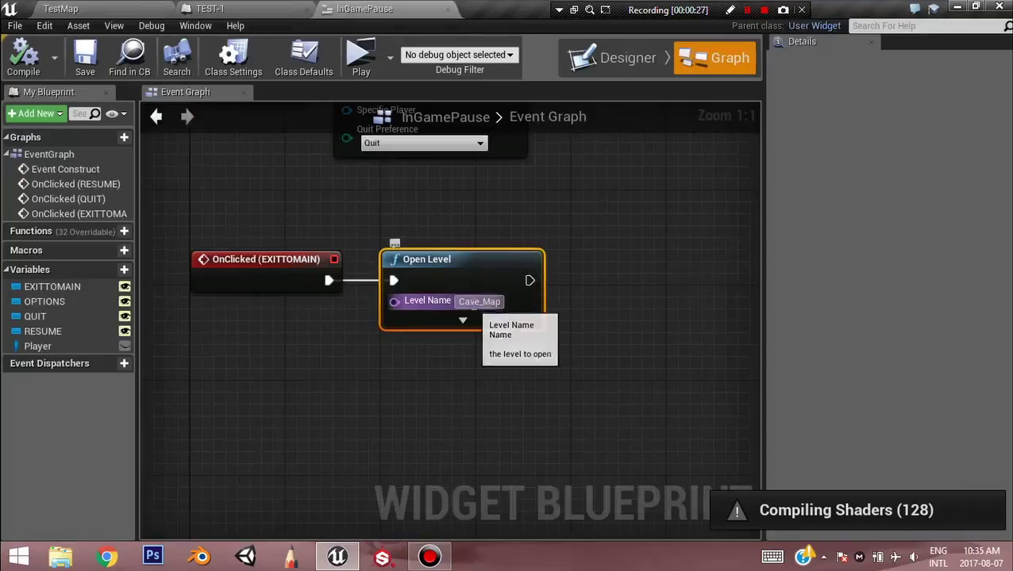
left_click(480, 302)
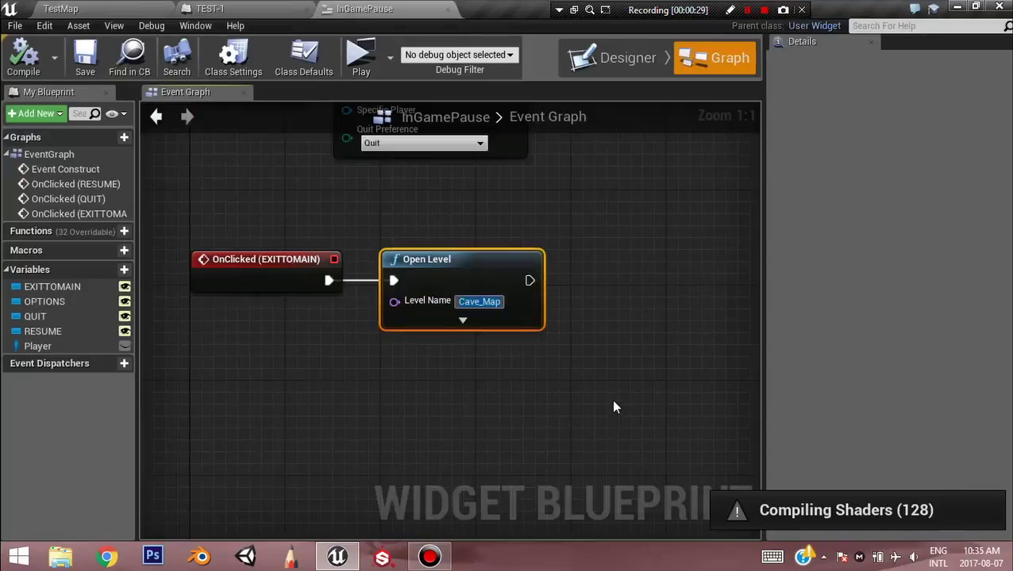
key("ctrl+v")
key("Return")
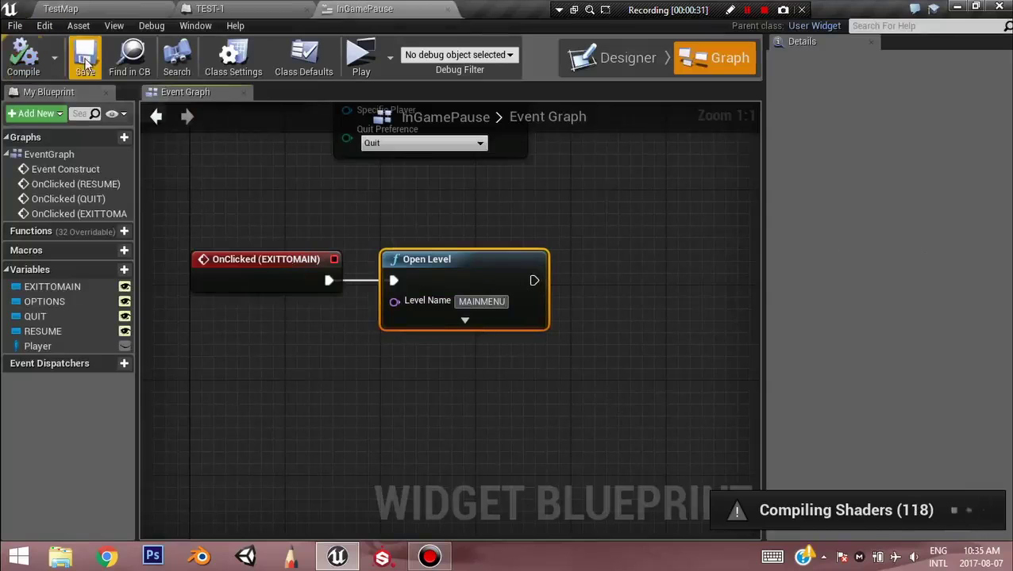
left_click(86, 64)
left_click(95, 8)
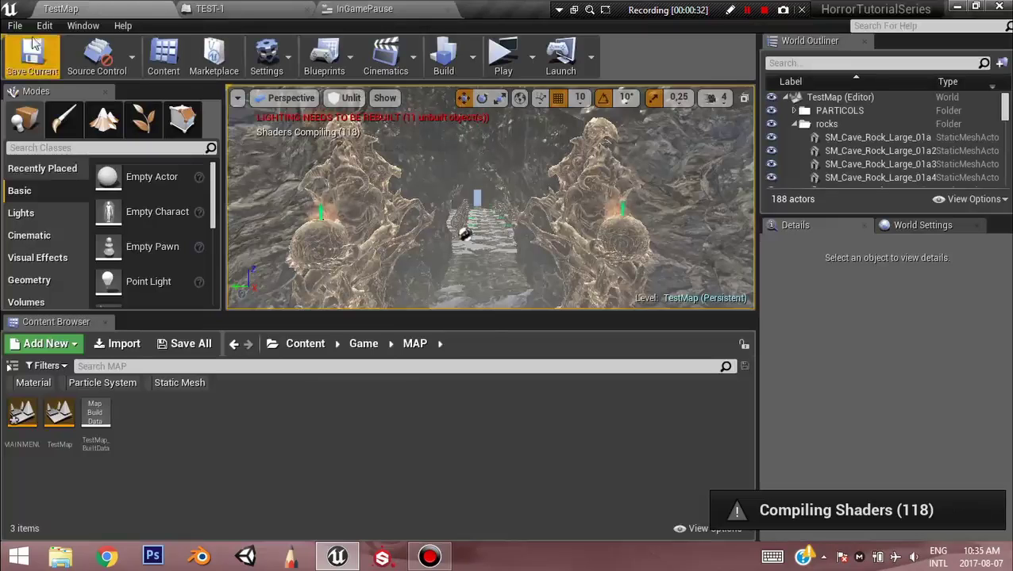
left_click(388, 8)
left_click(85, 59)
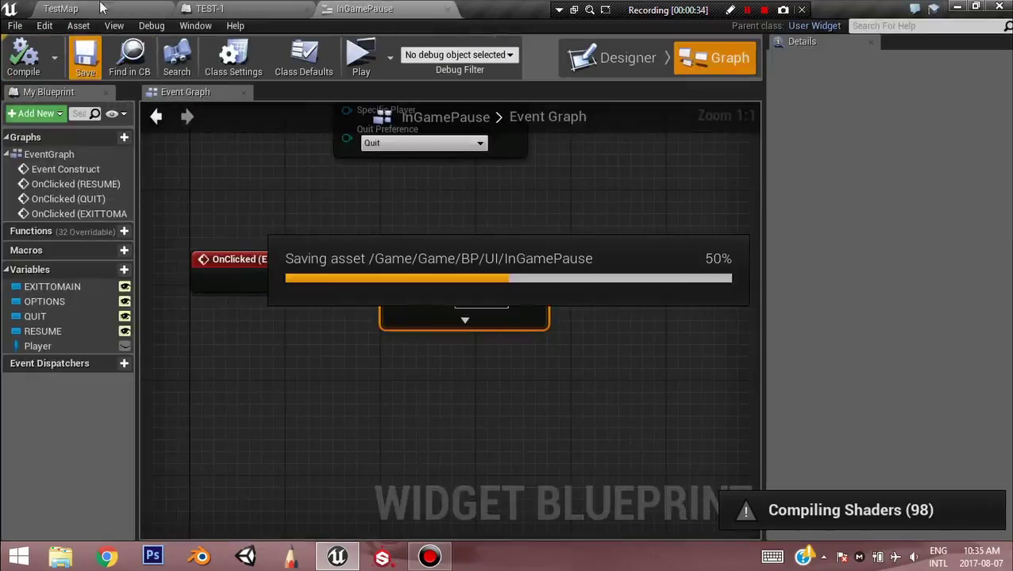
Play TestMap, open the pause menu, and test its QUIT button
left_click(101, 8)
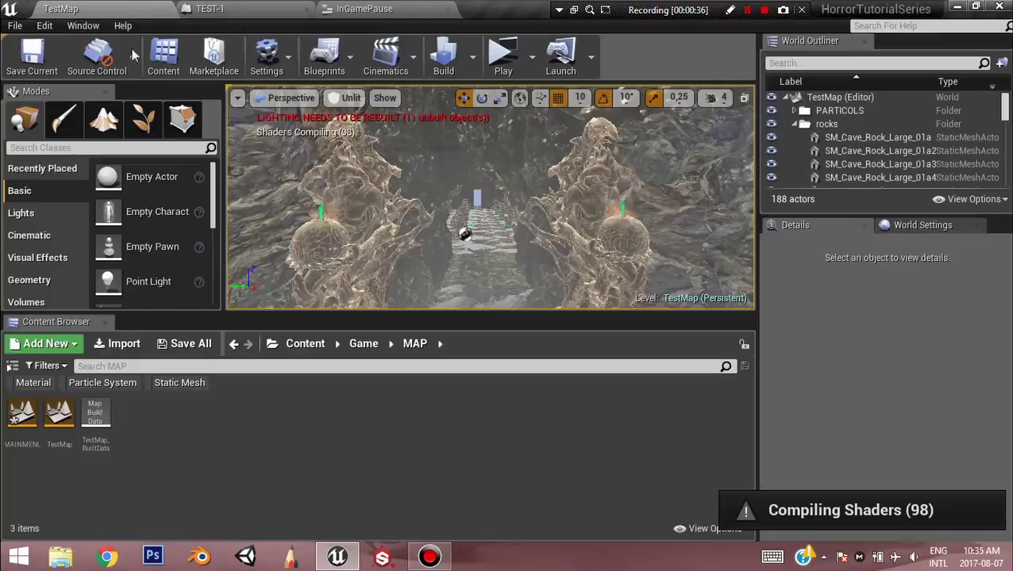
left_click(503, 60)
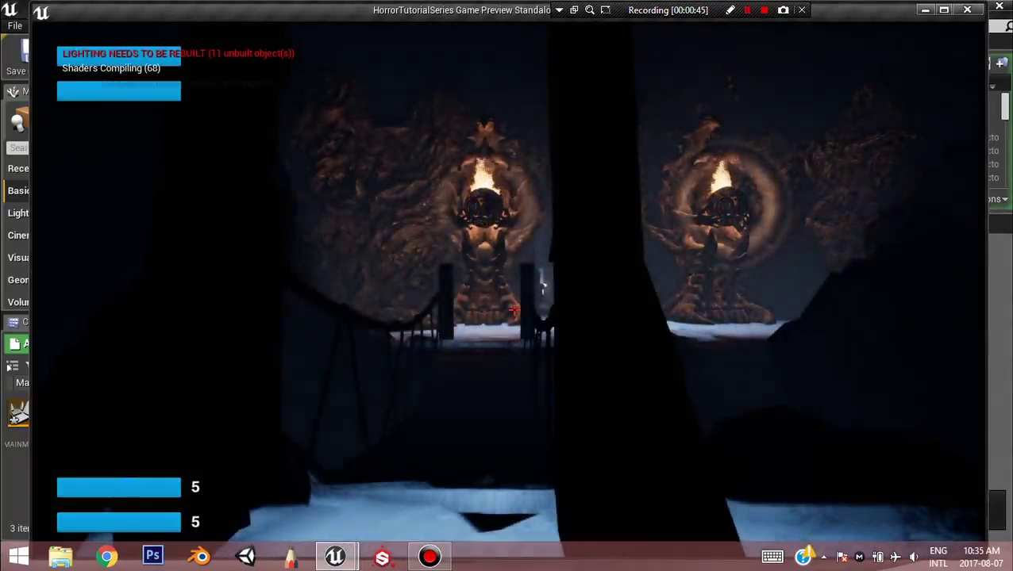
key("Escape")
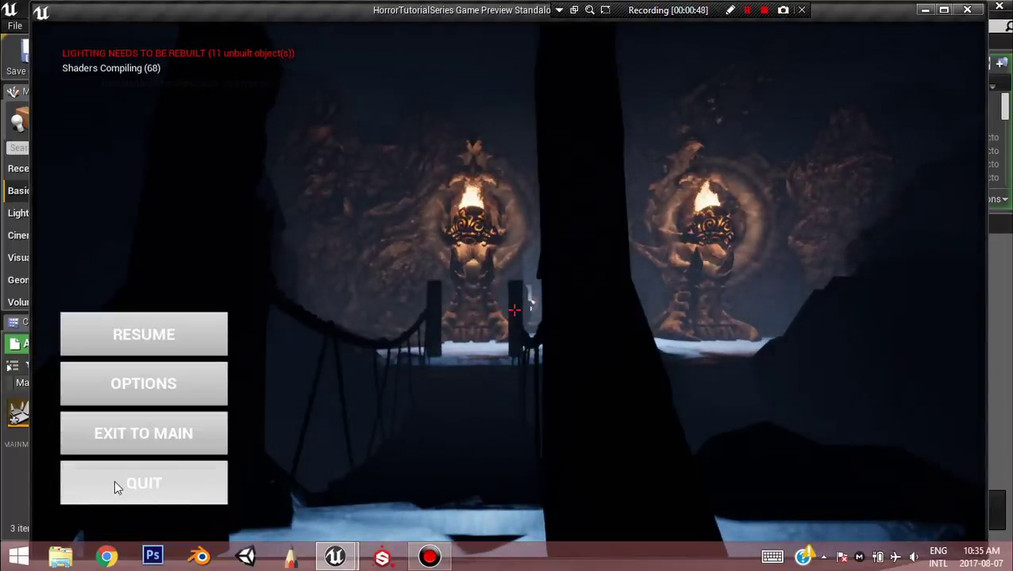
left_click(166, 473)
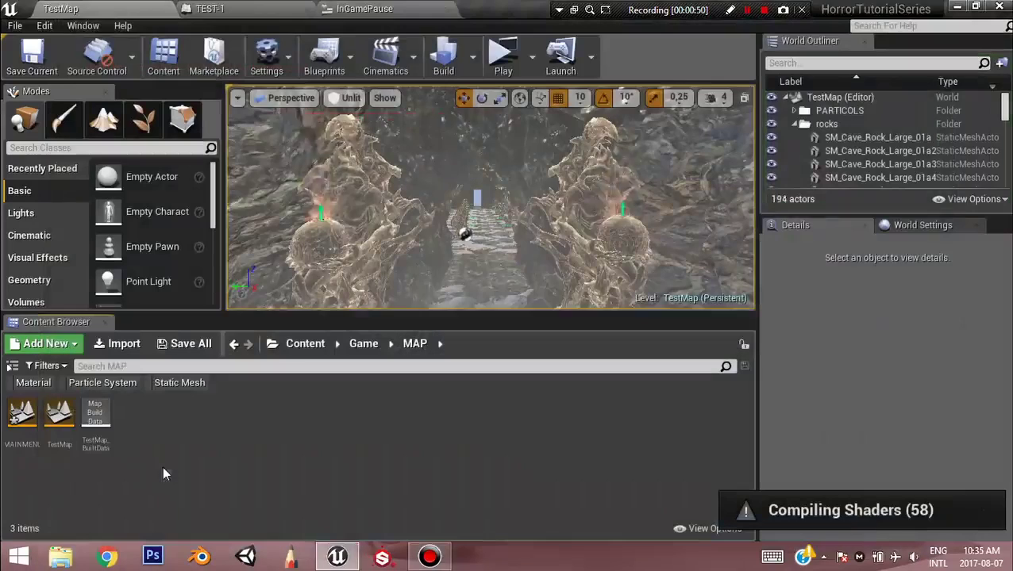
Play TestMap again to test the pause menu's EXIT TO MAIN button, and save the level after the session ends
left_click(502, 54)
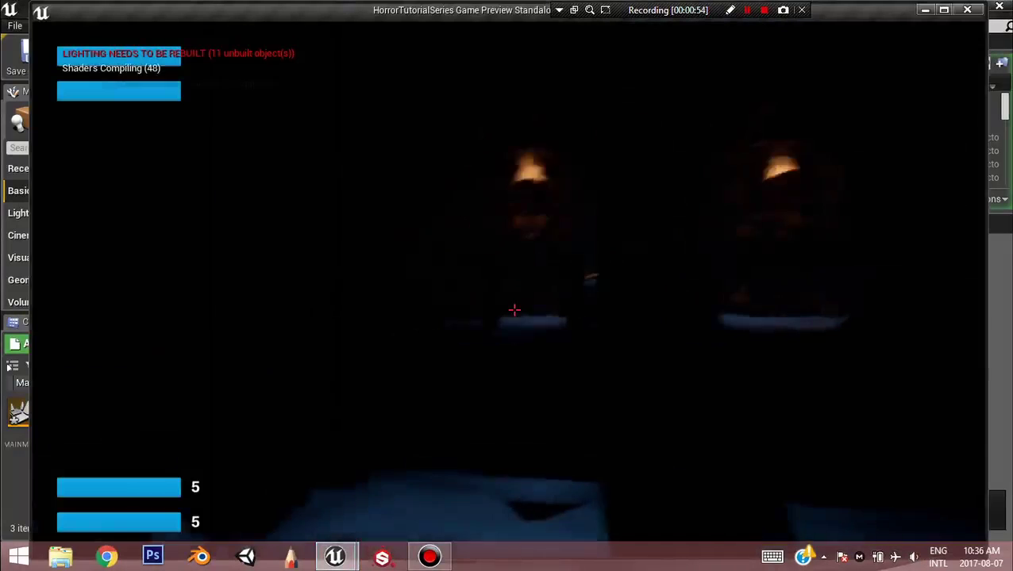
key("Escape")
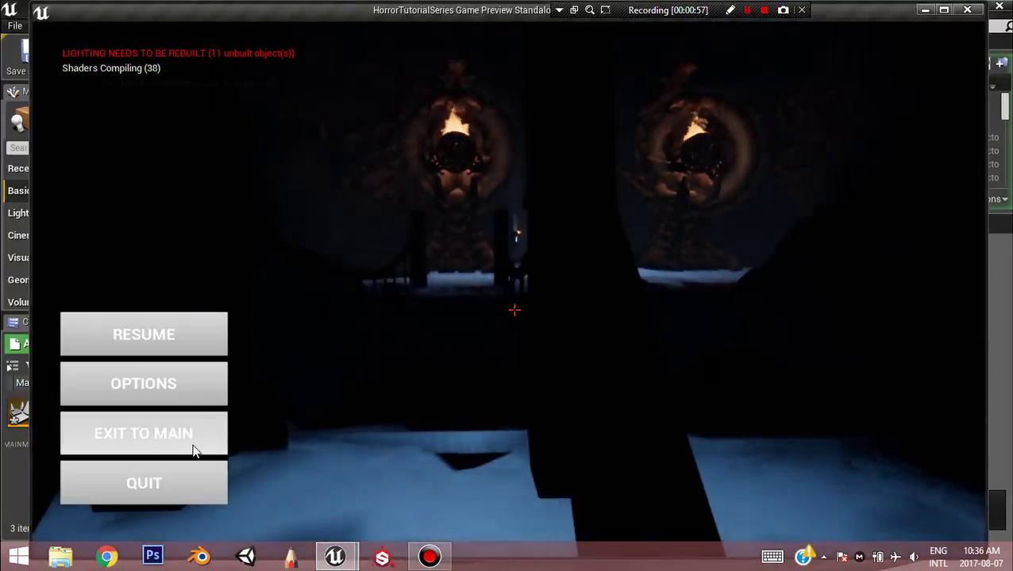
left_click(194, 450)
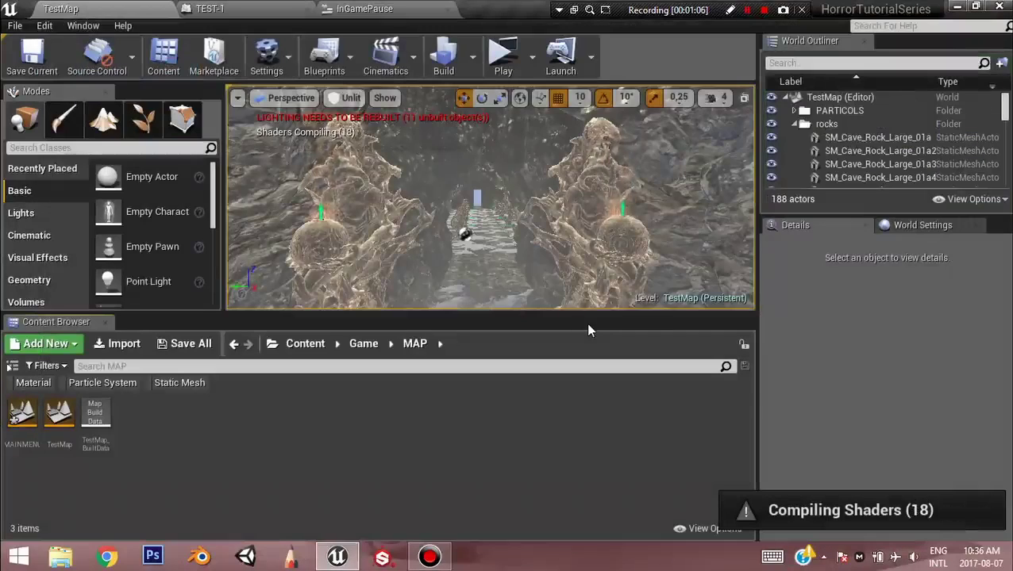
left_click(32, 57)
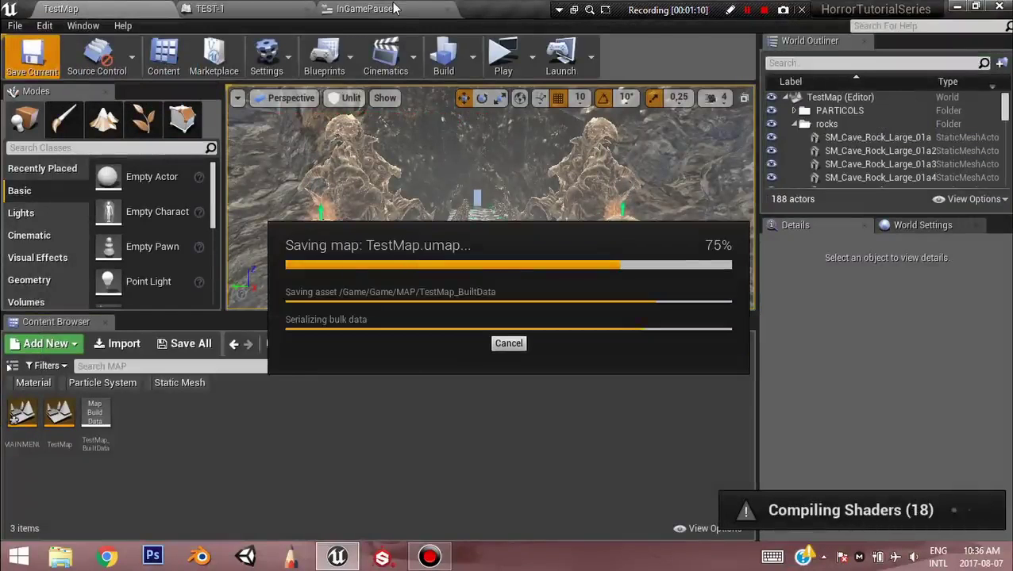
Review the InGamePause event graph, examining the Event Construct chain and the RESUME, QUIT and EXITTOMAIN click events
left_click(364, 9)
right_click_drag(398, 202, 367, 540)
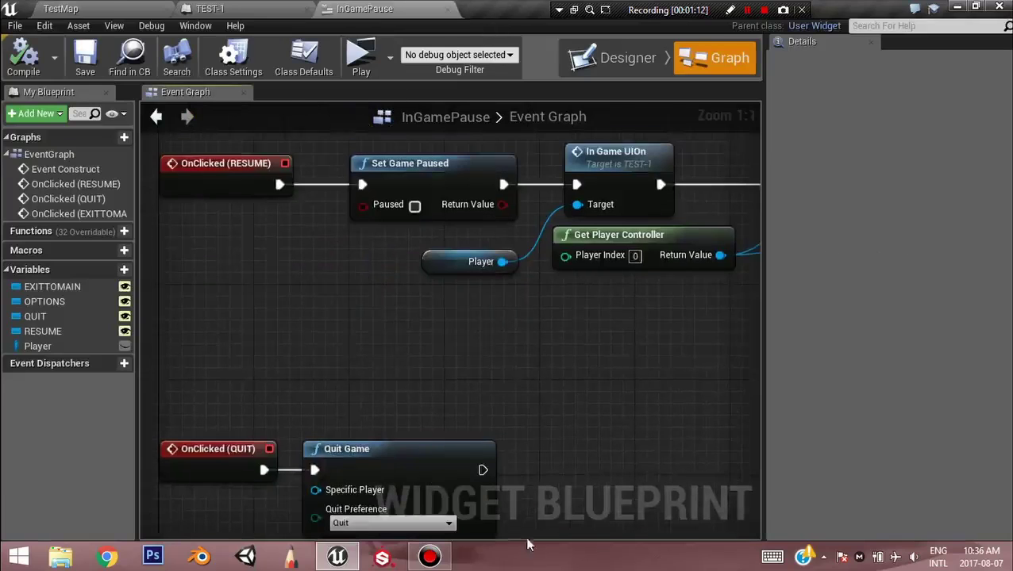
scroll(483, 410, "down", 3)
right_click_drag(604, 365, 316, 311)
scroll(316, 311, "down", 2)
right_click_drag(307, 407, 397, 364)
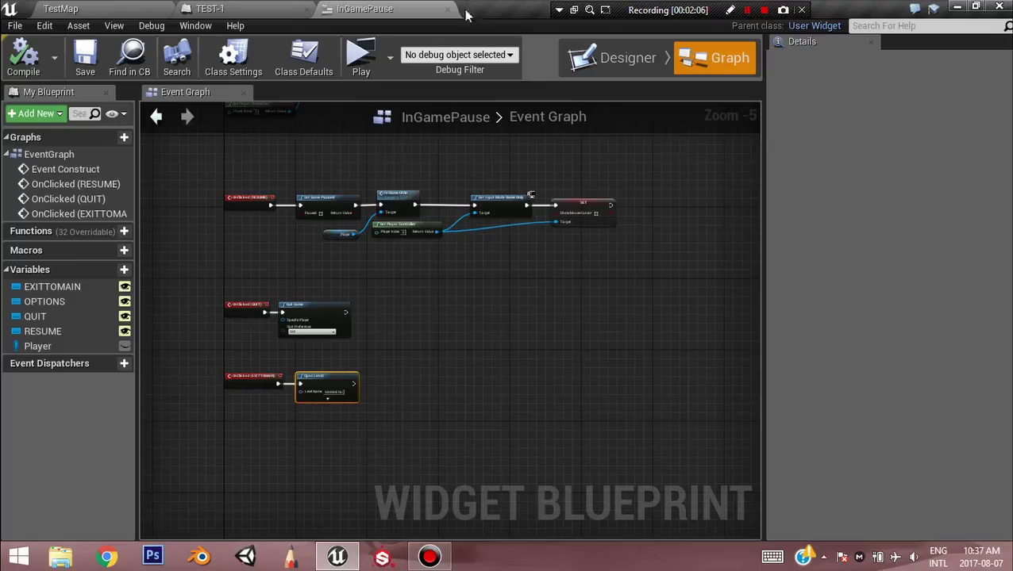
right_click_drag(414, 303, 455, 458)
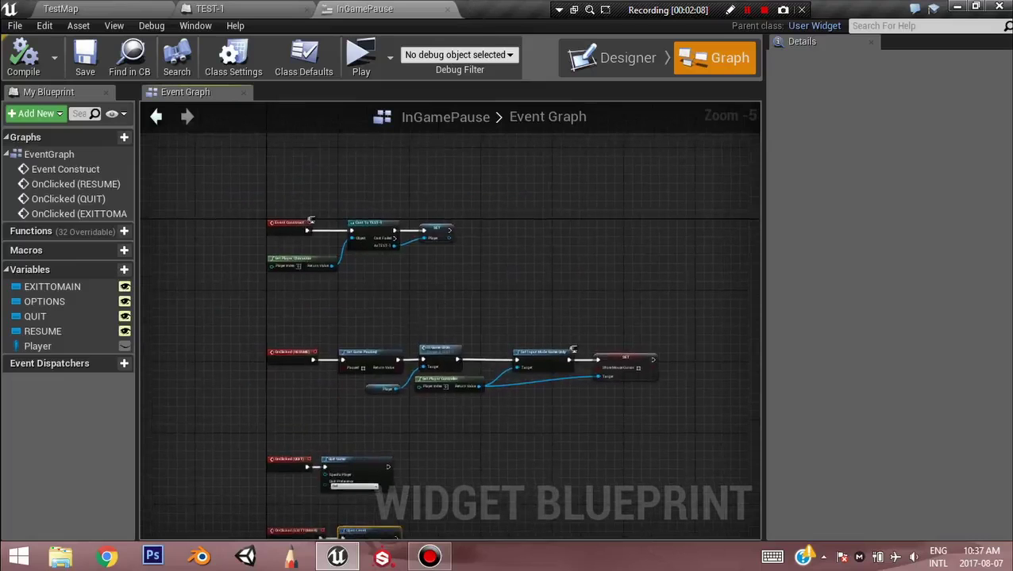
right_click_drag(445, 310, 396, 198)
scroll(343, 215, "up", 2)
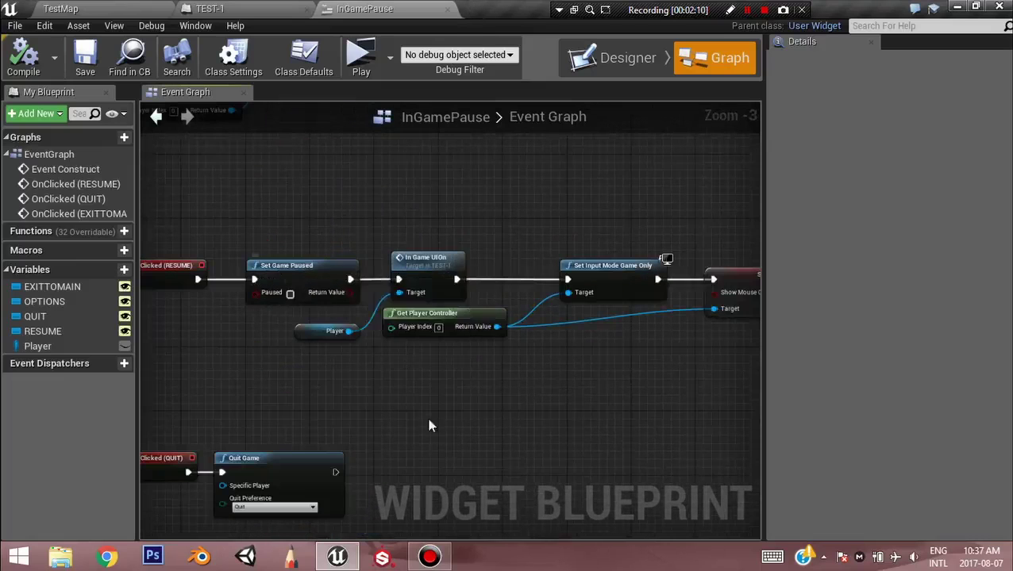
right_click_drag(429, 423, 520, 163)
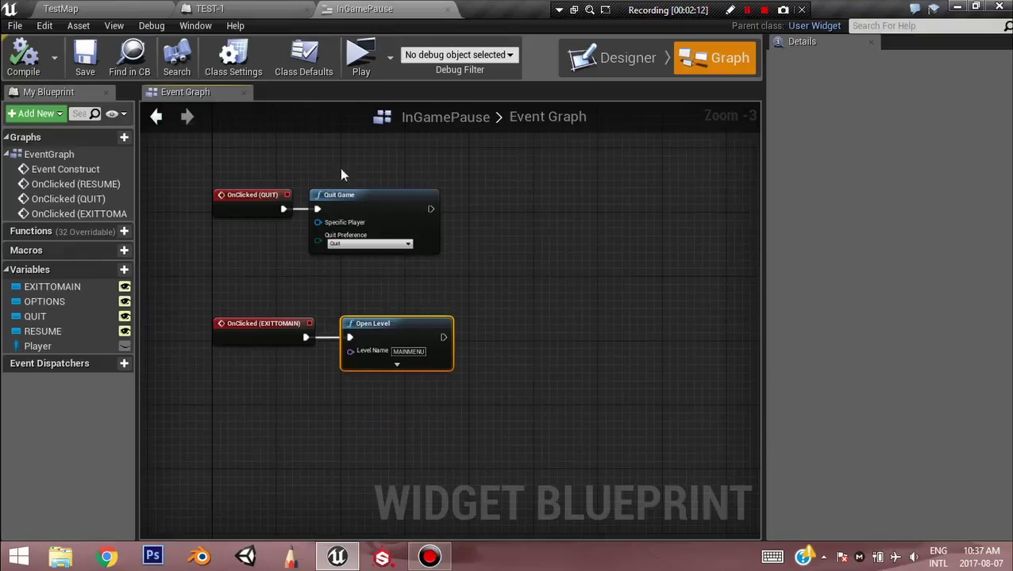
left_click_drag(492, 177, 400, 446)
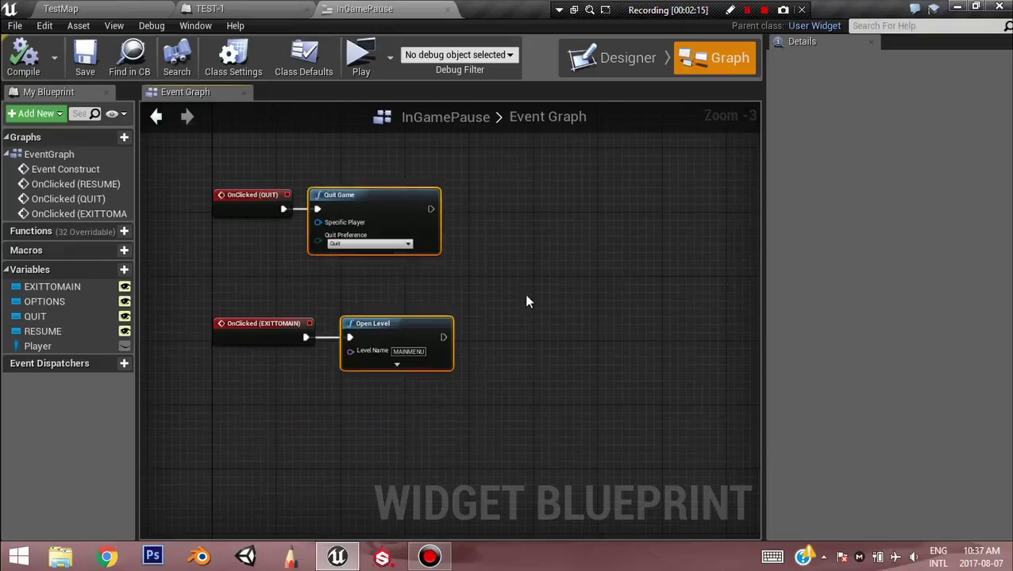
left_click(580, 194)
right_click_drag(579, 194, 495, 226)
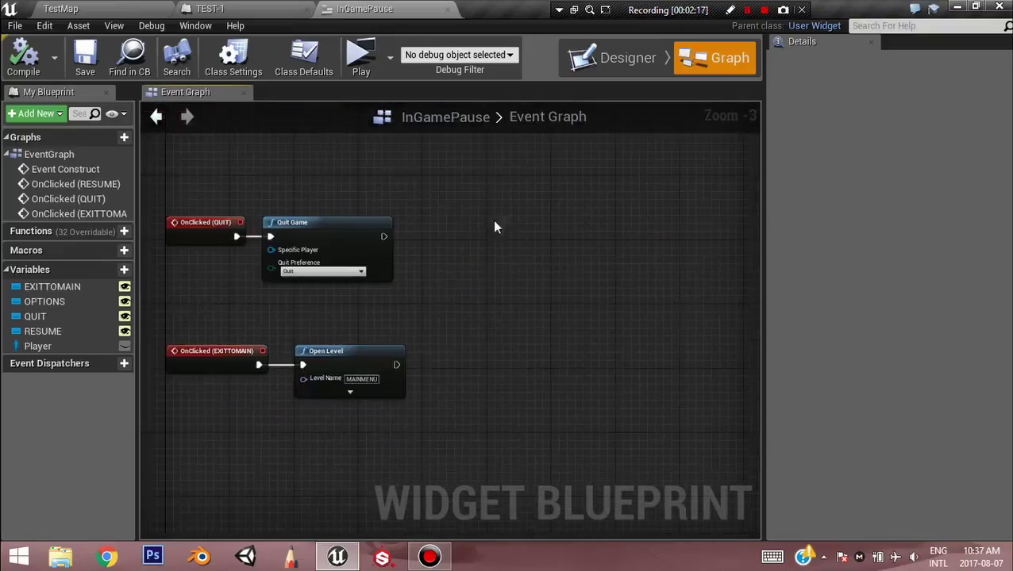
right_click_drag(536, 199, 178, 180)
scroll(366, 194, "down", 4)
right_click_drag(342, 235, 352, 307)
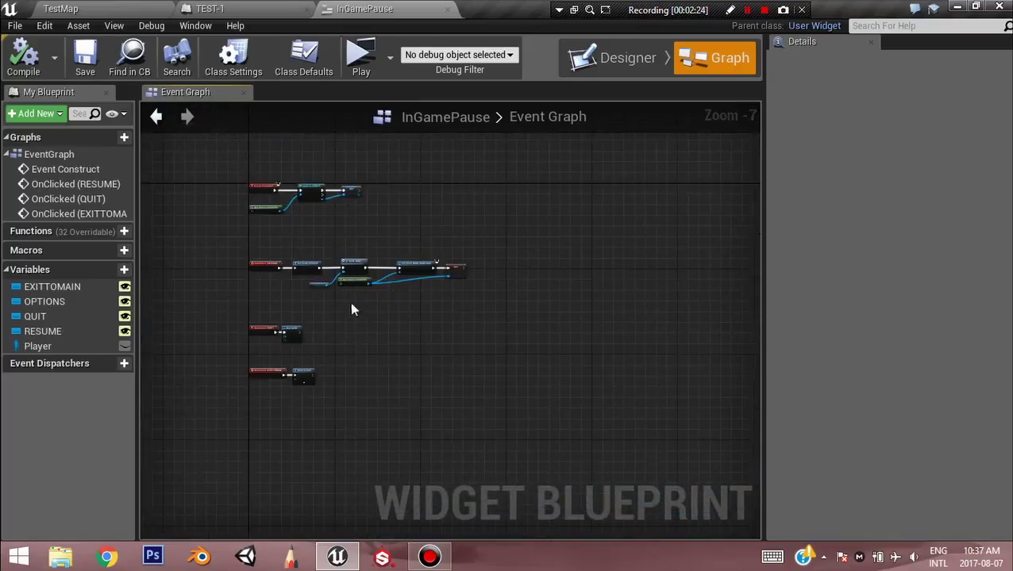